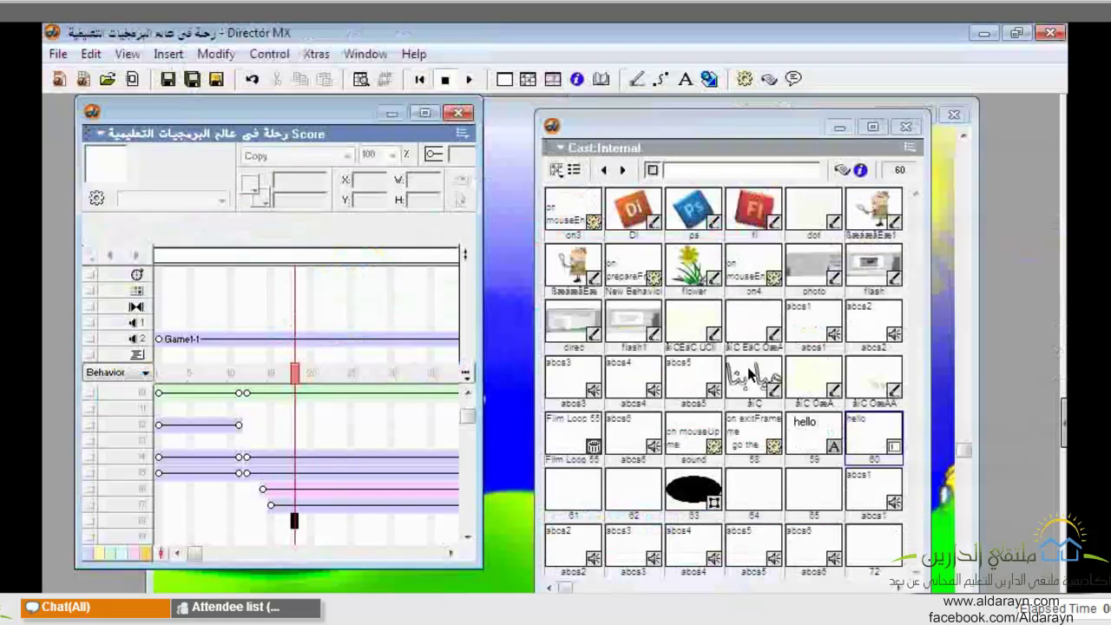
# - Look through the list of installed programs for the Macromedia folder
pyautogui.click(915, 452)
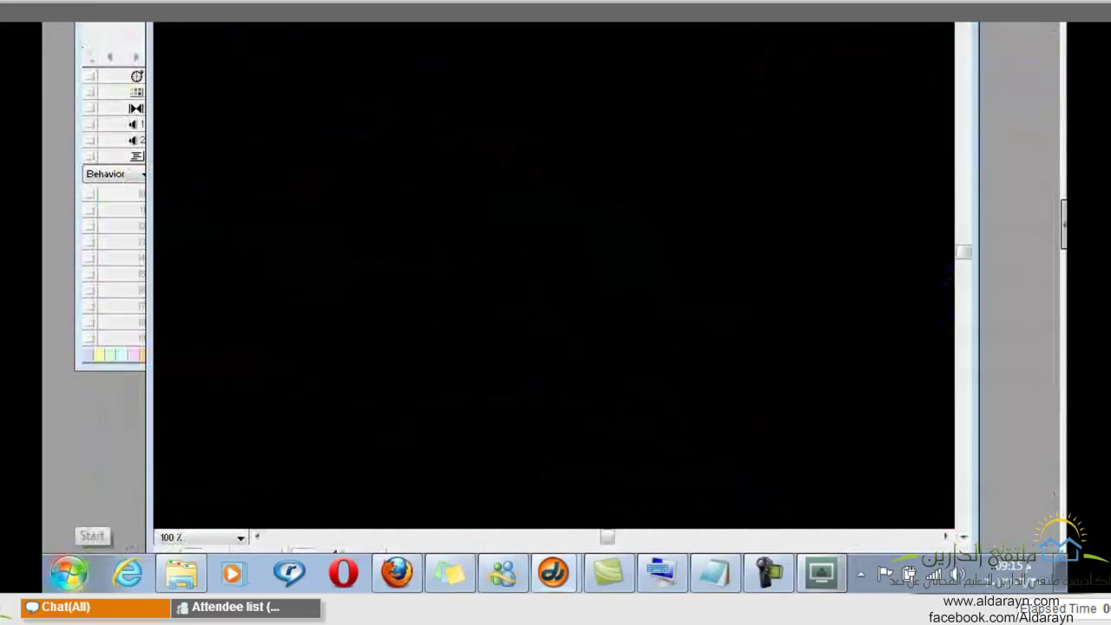
pyautogui.click(69, 573)
pyautogui.click(161, 486)
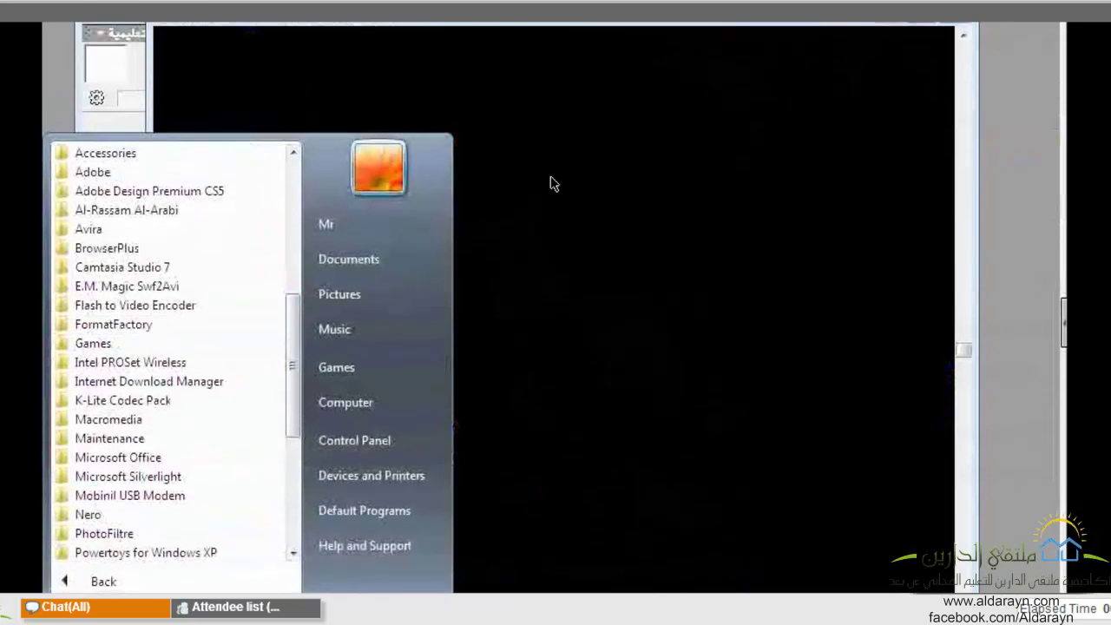
pyautogui.click(829, 38)
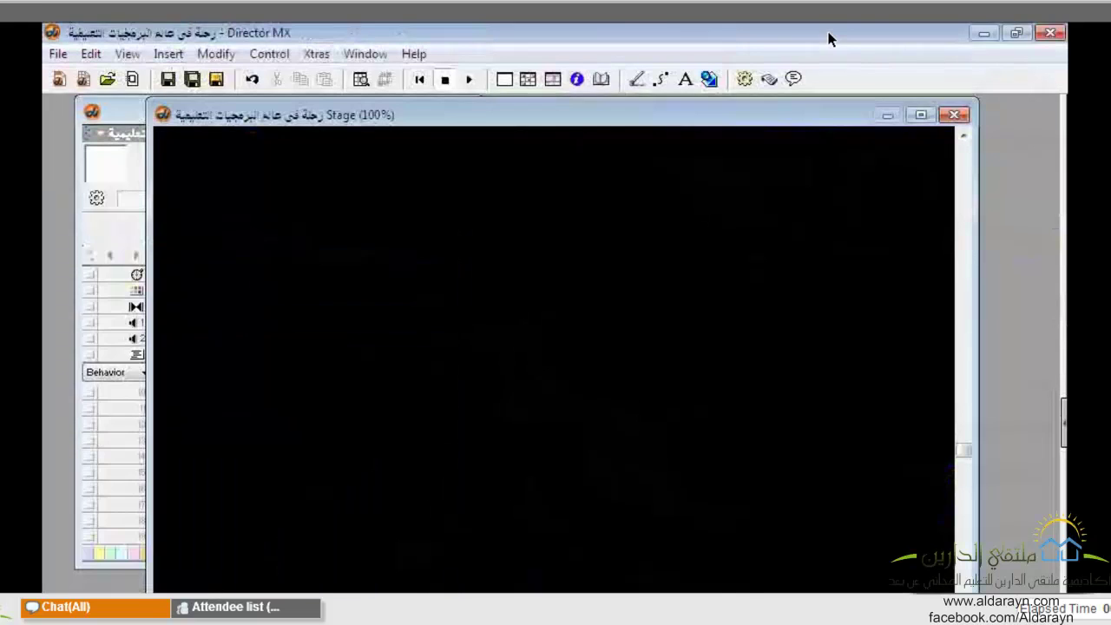
# - Minimize the open windows to reach the desktop, and bring the رحلة فى عالم البرمجيات التعليمية movie in Director MX back to the front
pyautogui.click(991, 34)
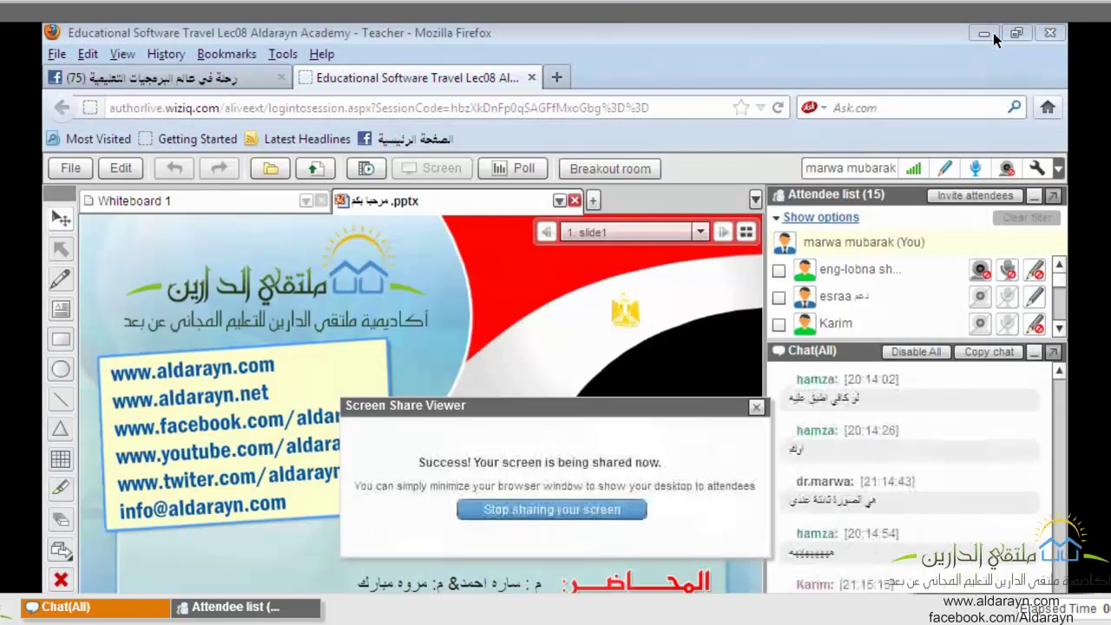
pyautogui.click(993, 32)
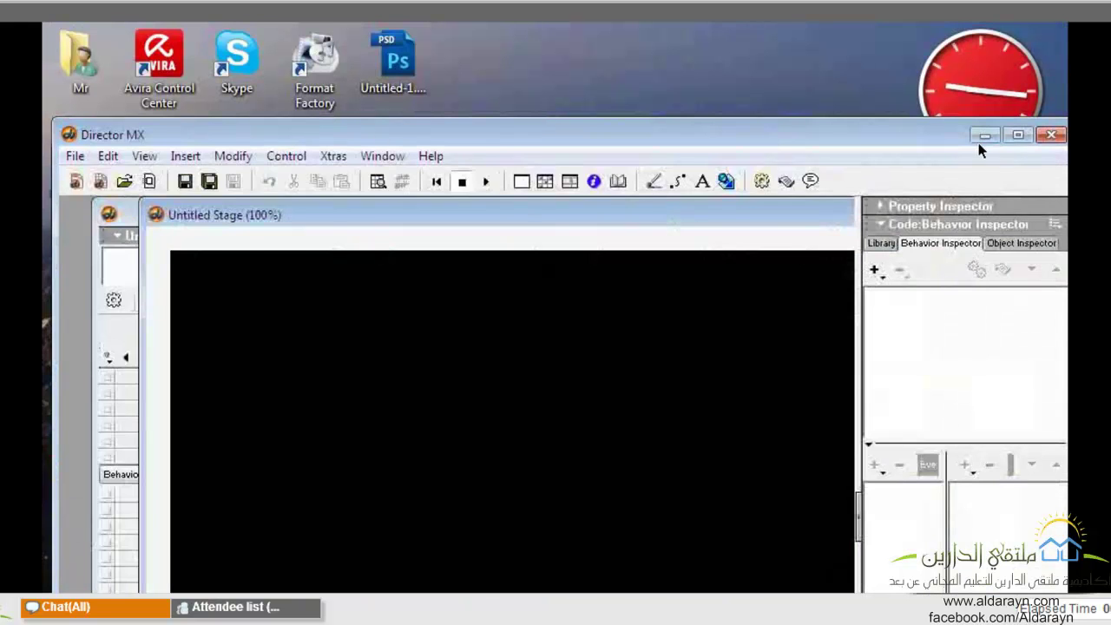
pyautogui.click(985, 135)
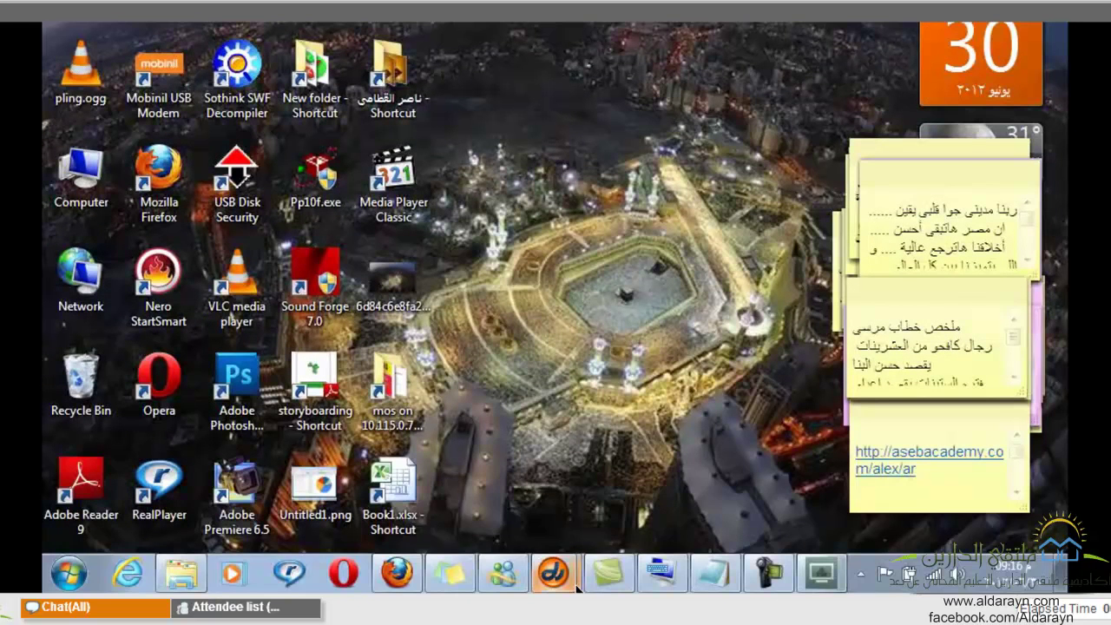
pyautogui.moveTo(556, 576)
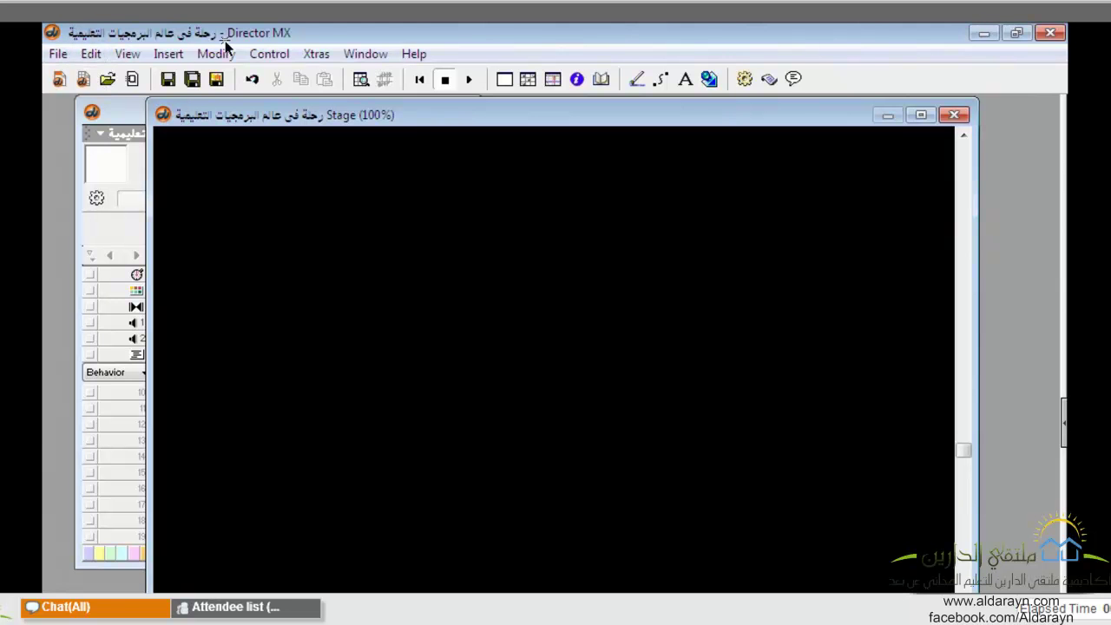
# - Close the movie's Stage window and display it again
pyautogui.click(60, 54)
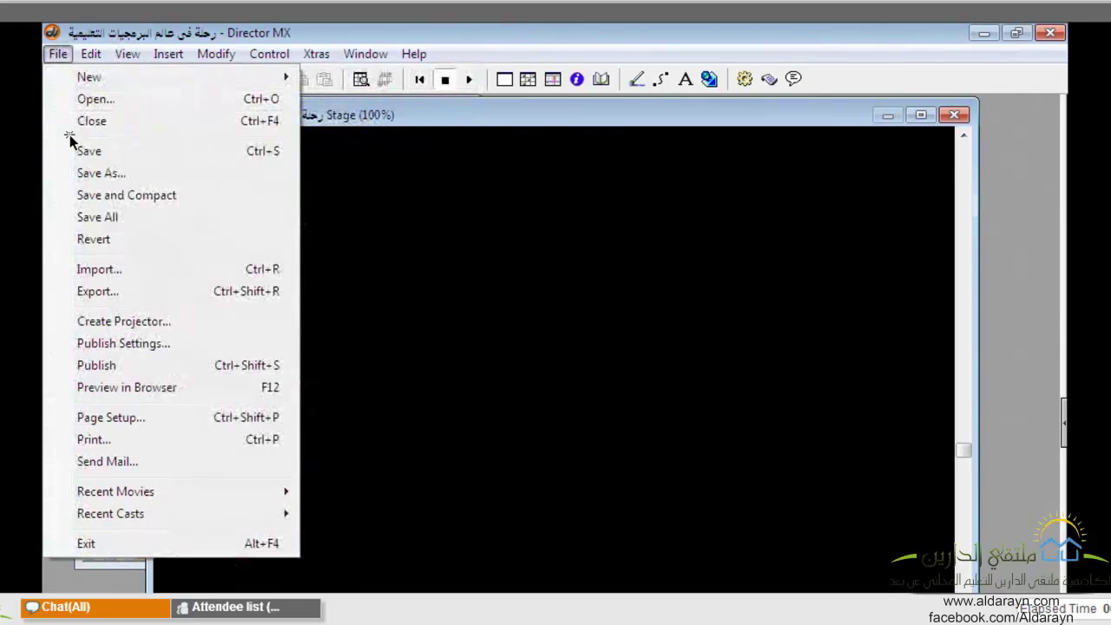
pyautogui.moveTo(61, 87)
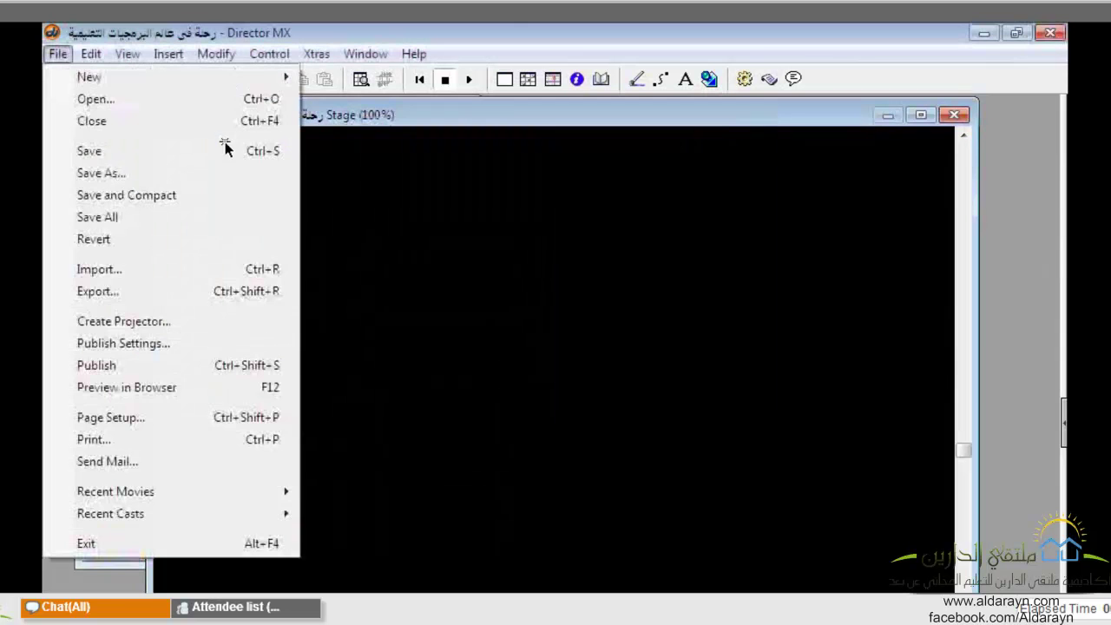
pyautogui.press('Escape')
pyautogui.click(58, 54)
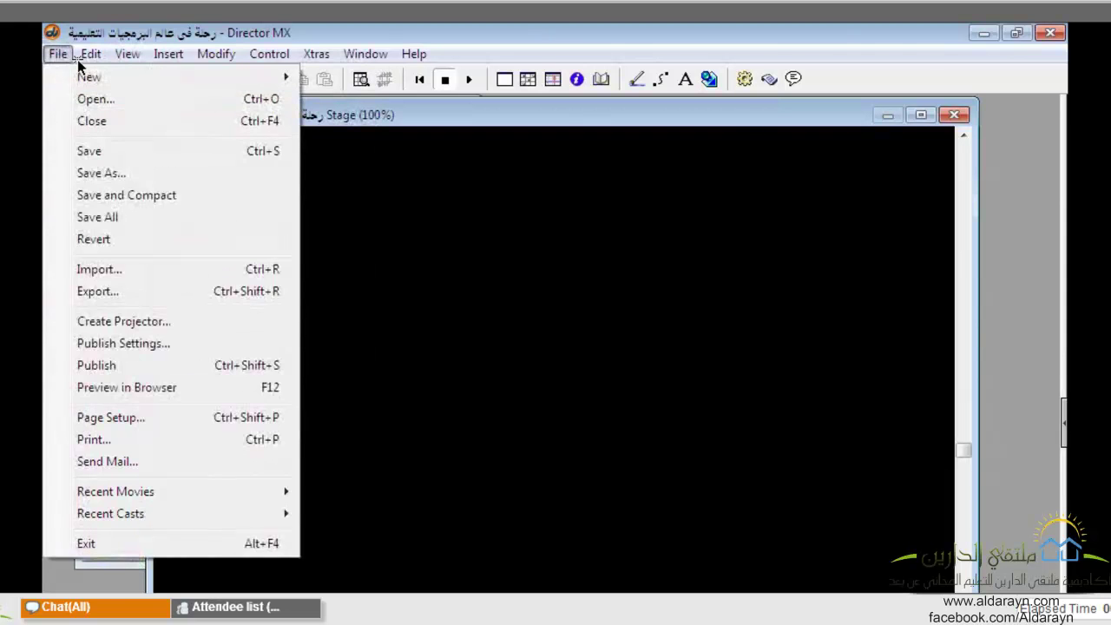
pyautogui.moveTo(83, 57)
pyautogui.press('Left')
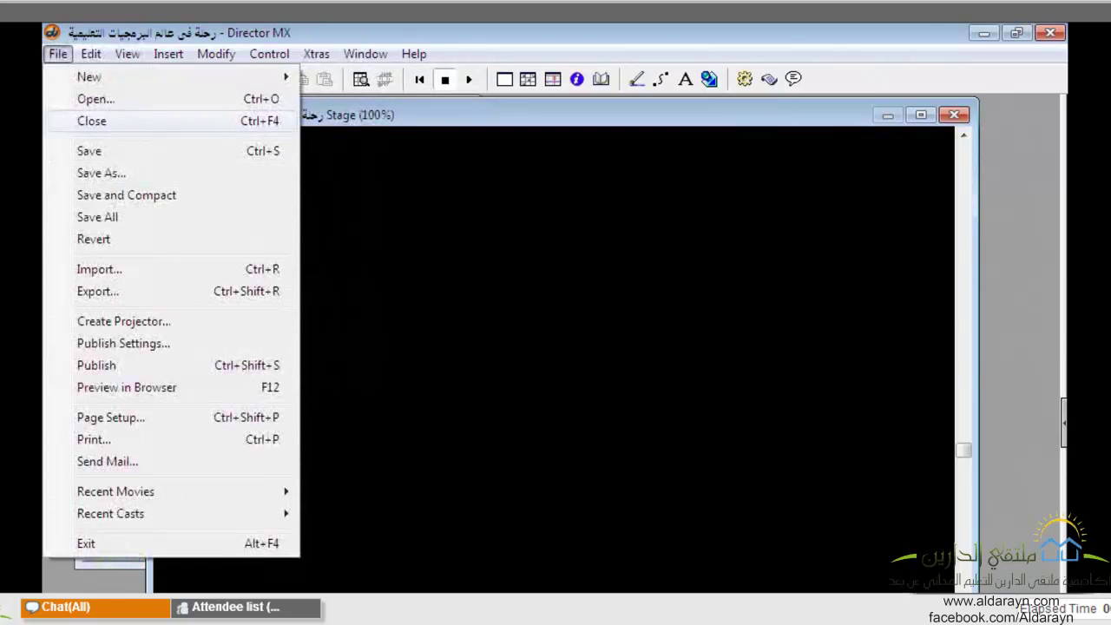
pyautogui.click(102, 123)
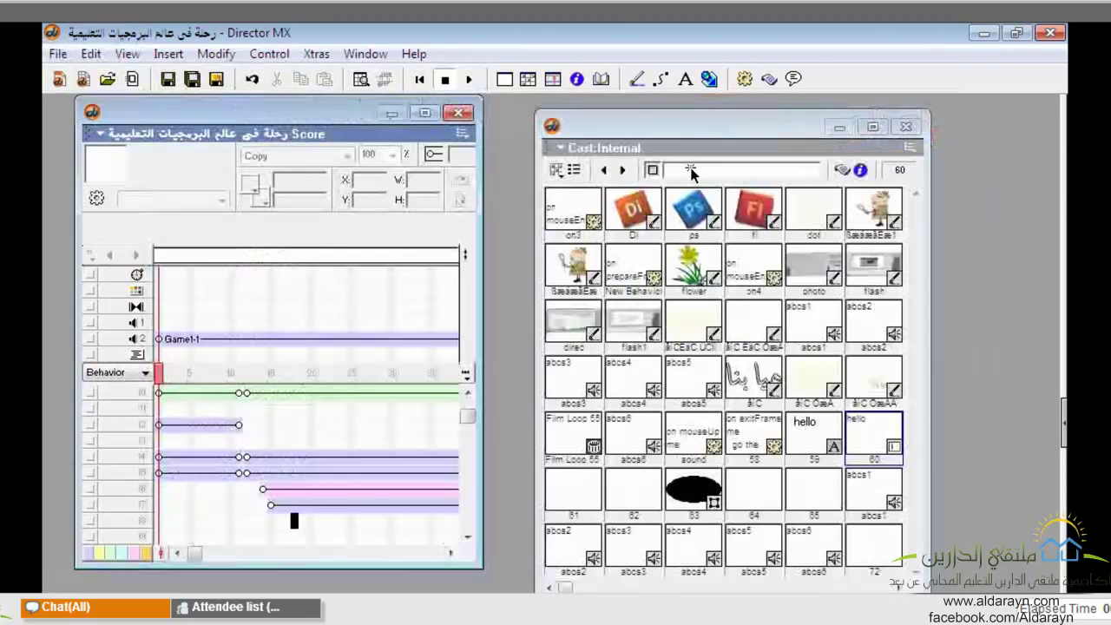
pyautogui.click(505, 80)
# - Examine the file commands and the list of recently opened movies
pyautogui.hotkey('alt', 'f')
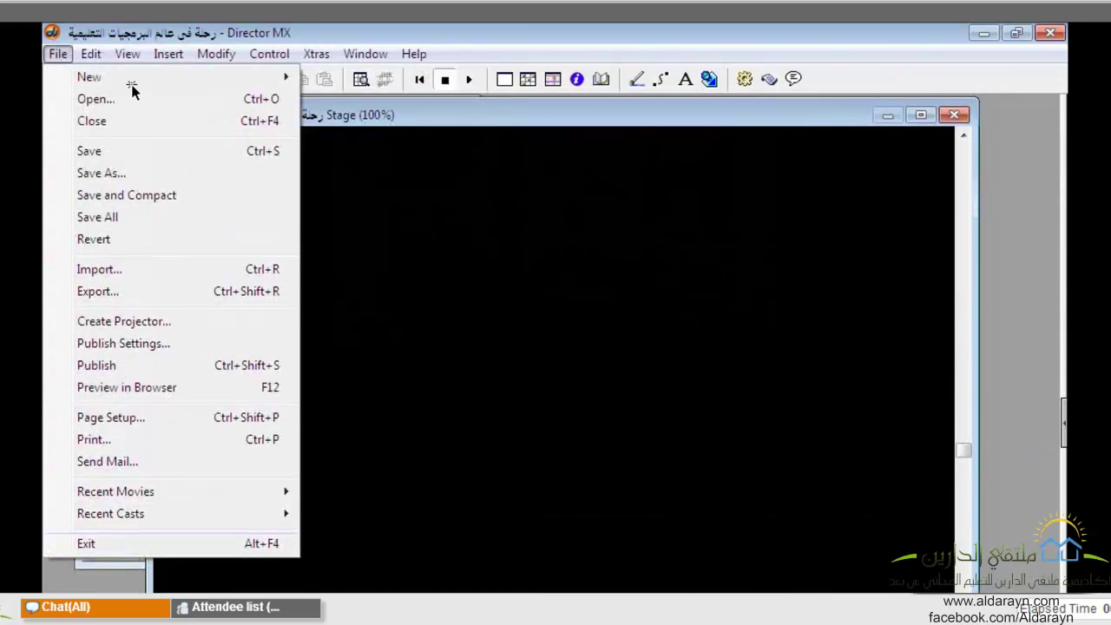
pyautogui.moveTo(255, 80)
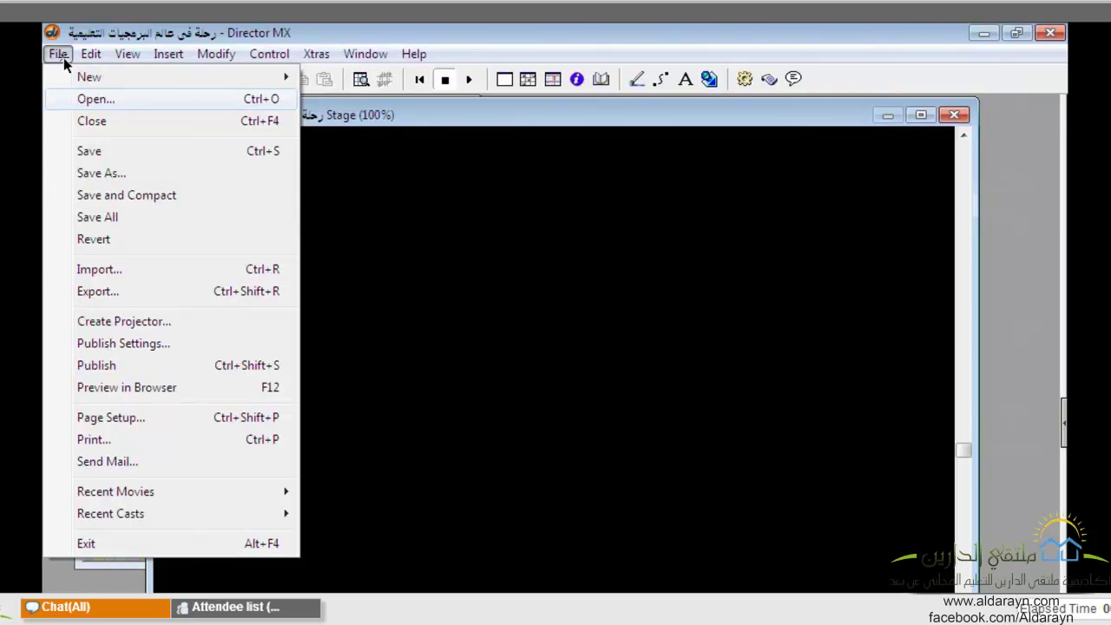
pyautogui.press('Right')
pyautogui.press('Right')
pyautogui.press('Right')
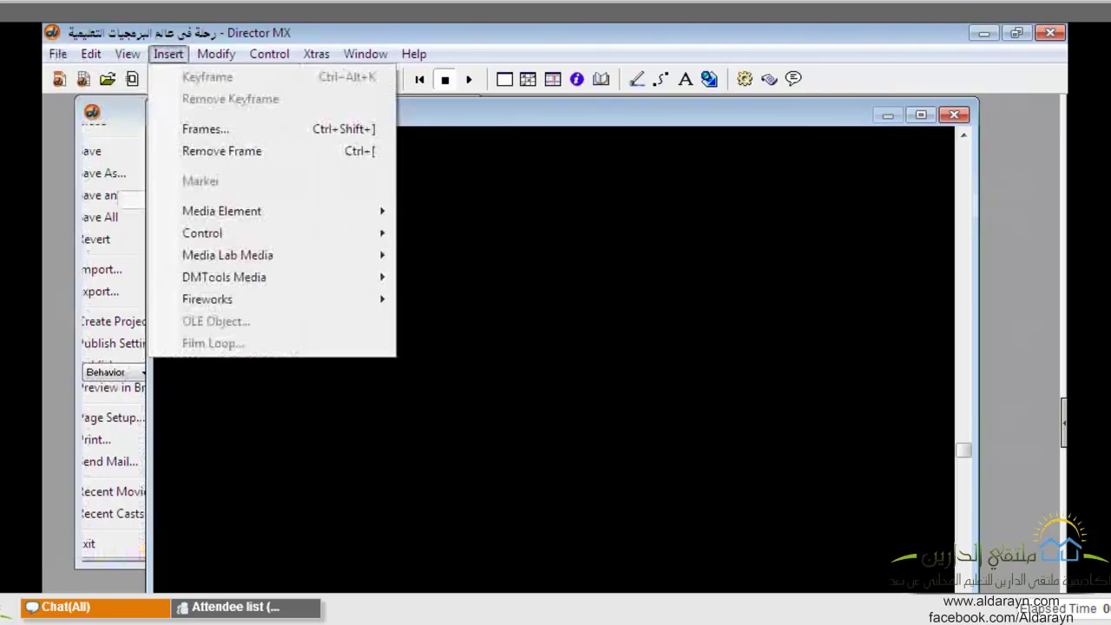
pyautogui.click(57, 55)
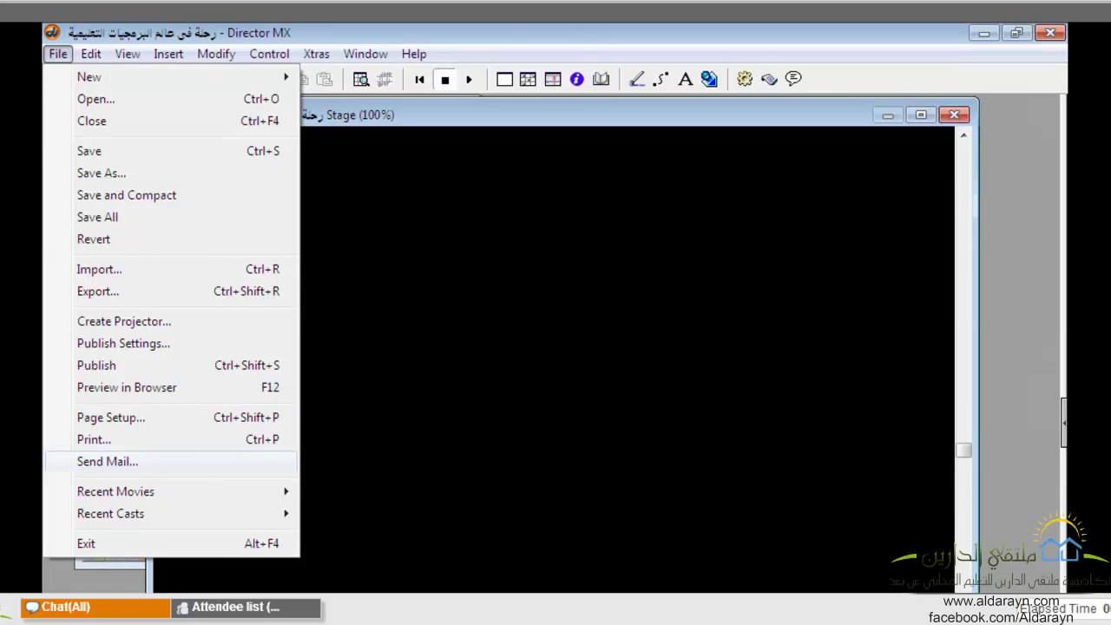
pyautogui.moveTo(213, 494)
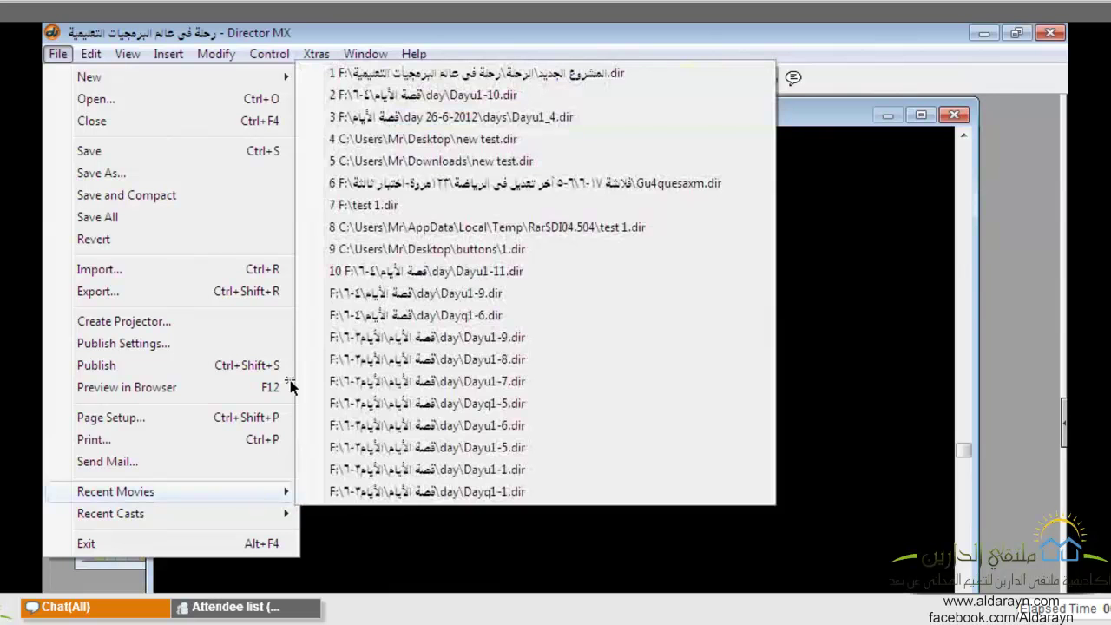
pyautogui.press('Escape')
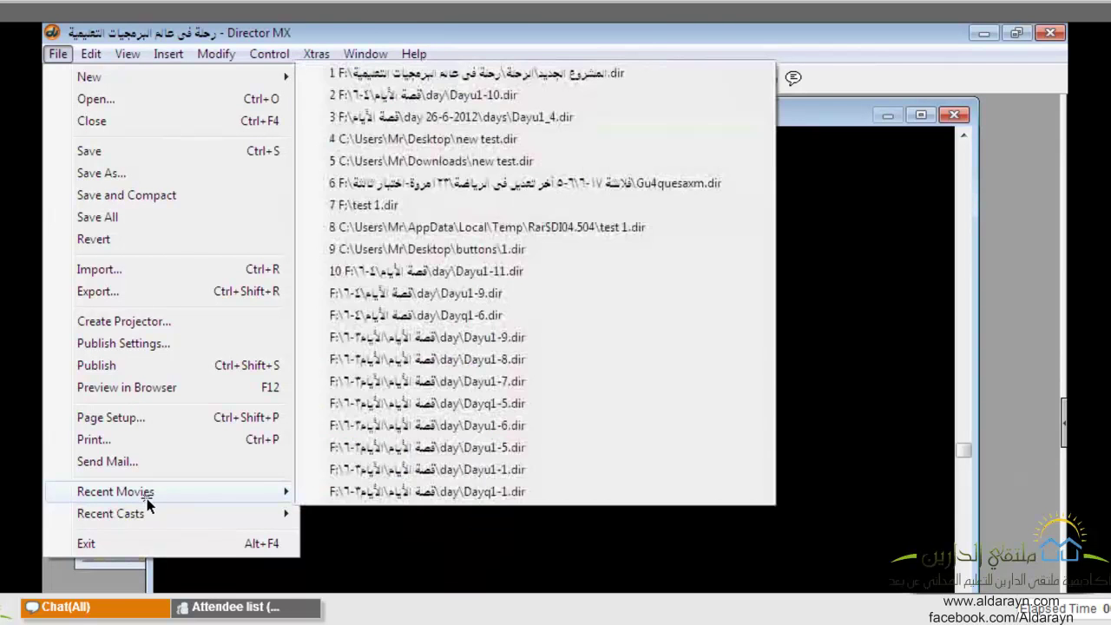
pyautogui.moveTo(147, 507)
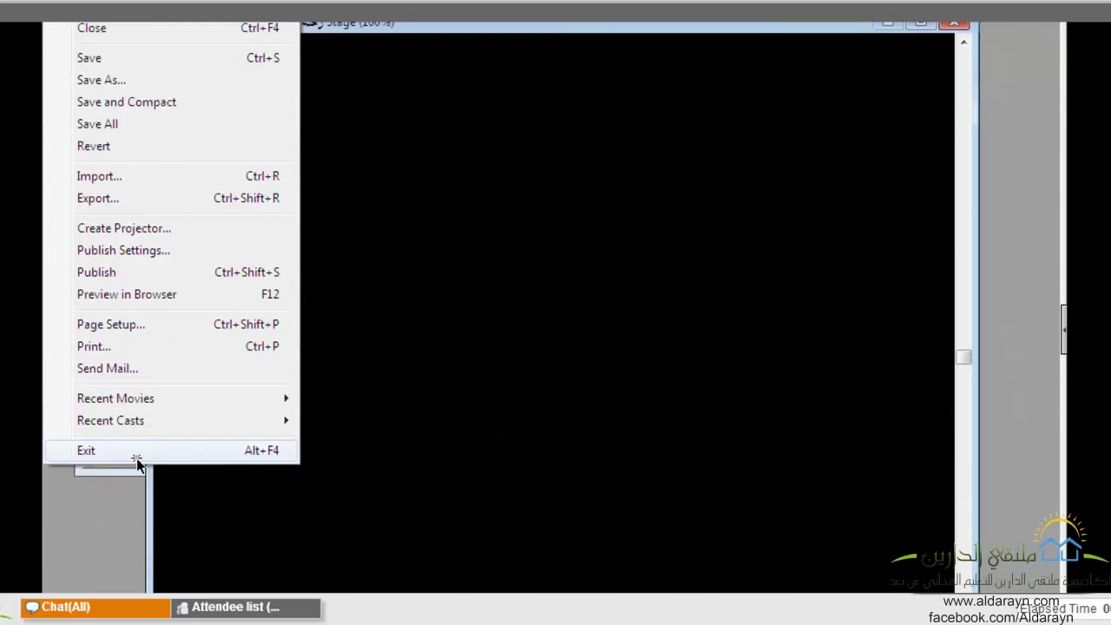
# - Check the class chat in Firefox and return to the رحلة فى عالم البرمجيات التعليمية movie in Director MX
pyautogui.click(393, 563)
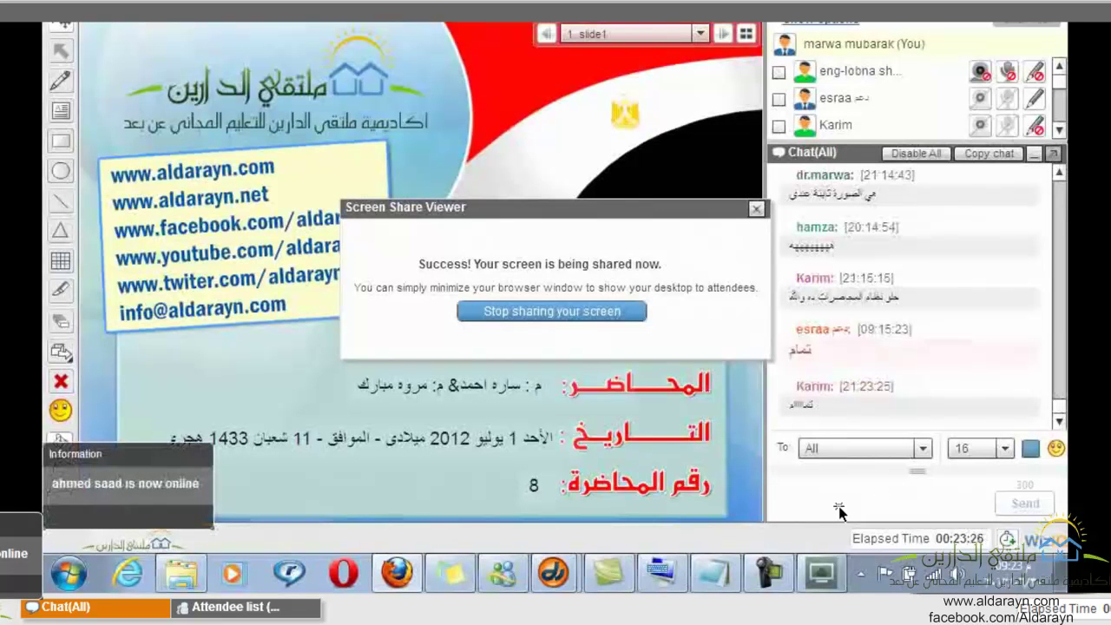
pyautogui.moveTo(554, 573)
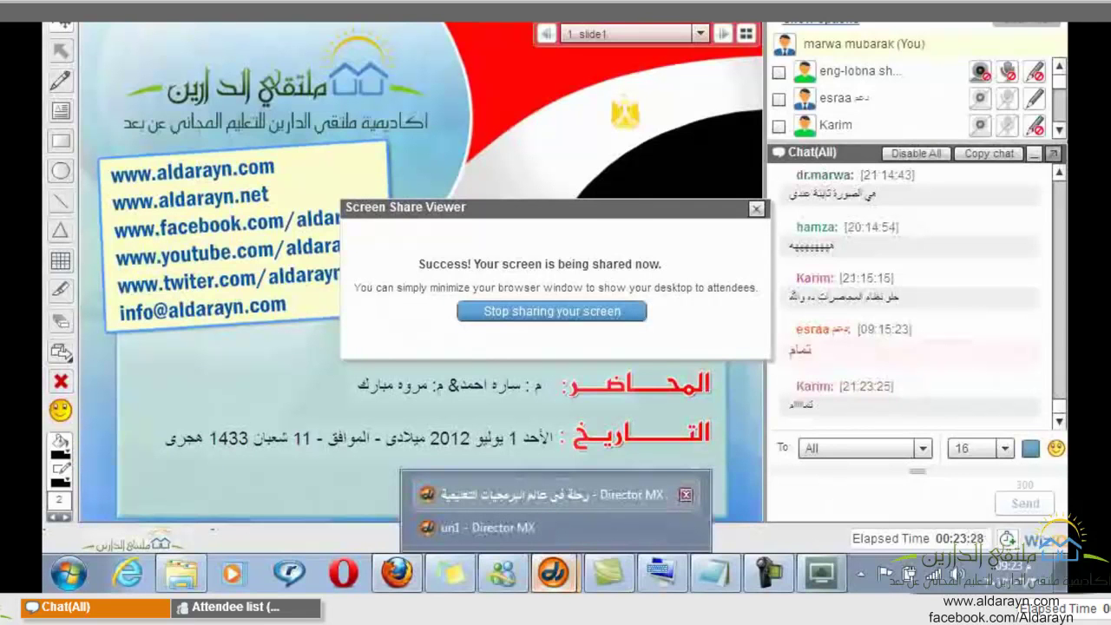
pyautogui.click(545, 494)
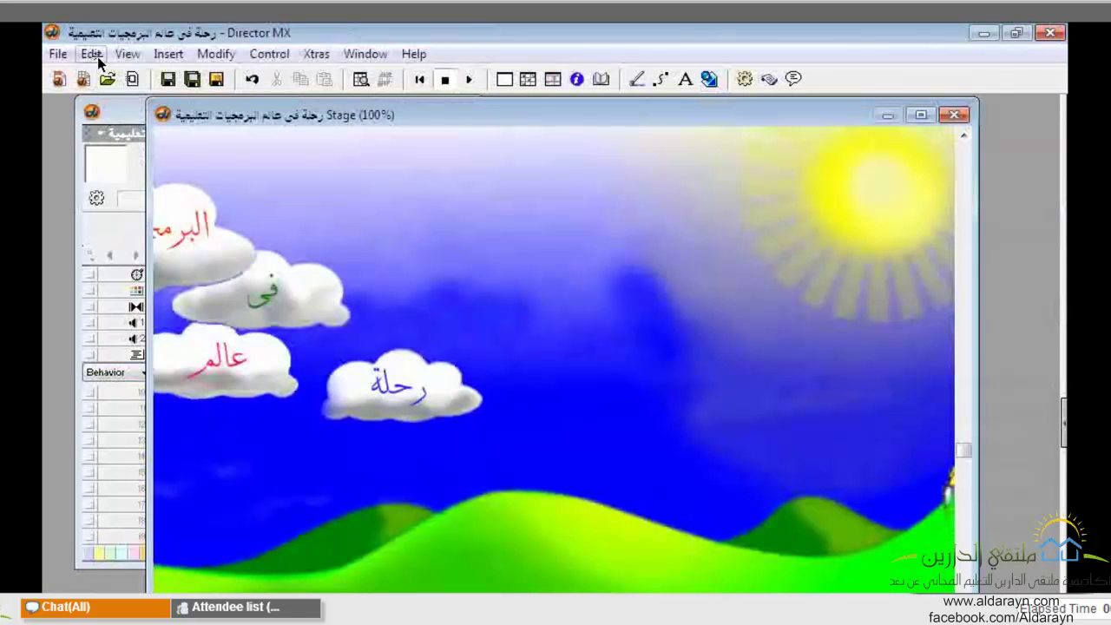
# - Review the Cast Window Preferences for the Internal cast and accept them
pyautogui.click(92, 54)
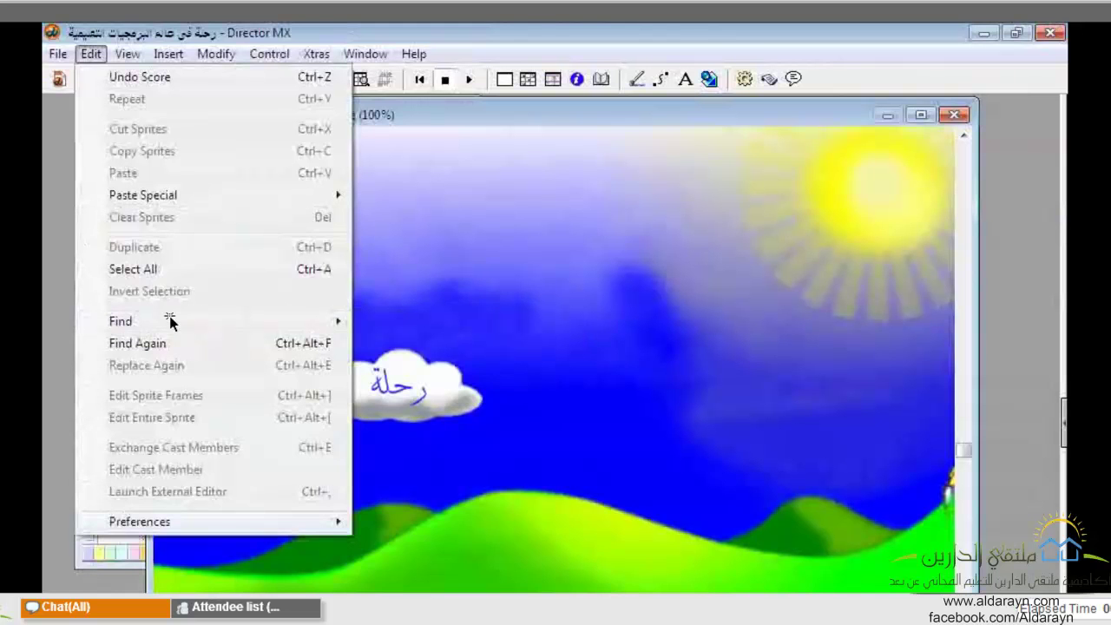
pyautogui.moveTo(177, 526)
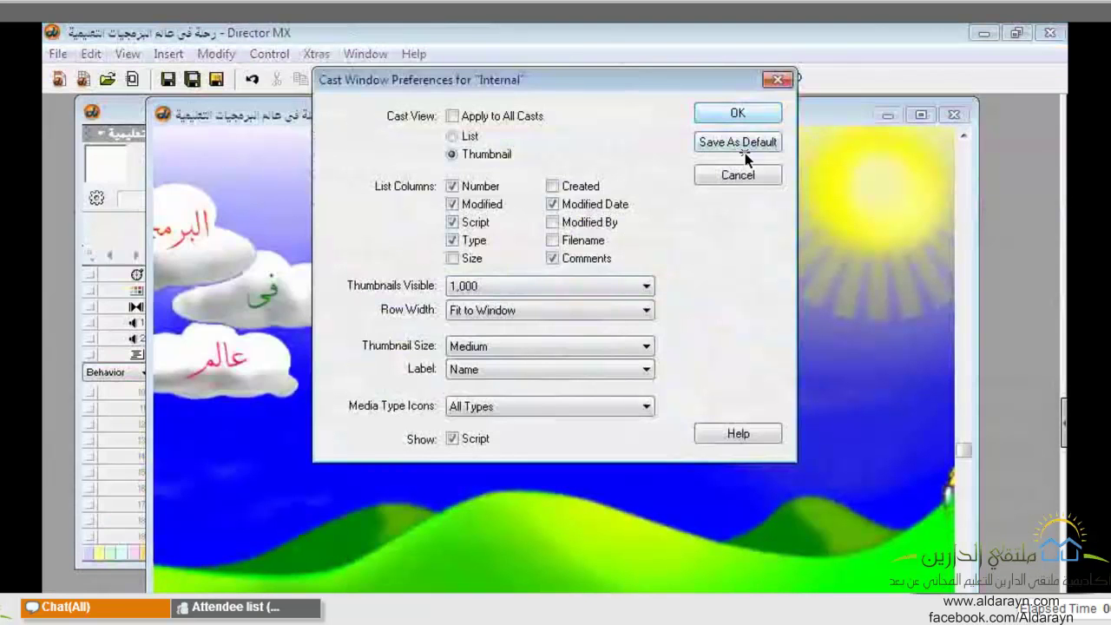
pyautogui.click(738, 114)
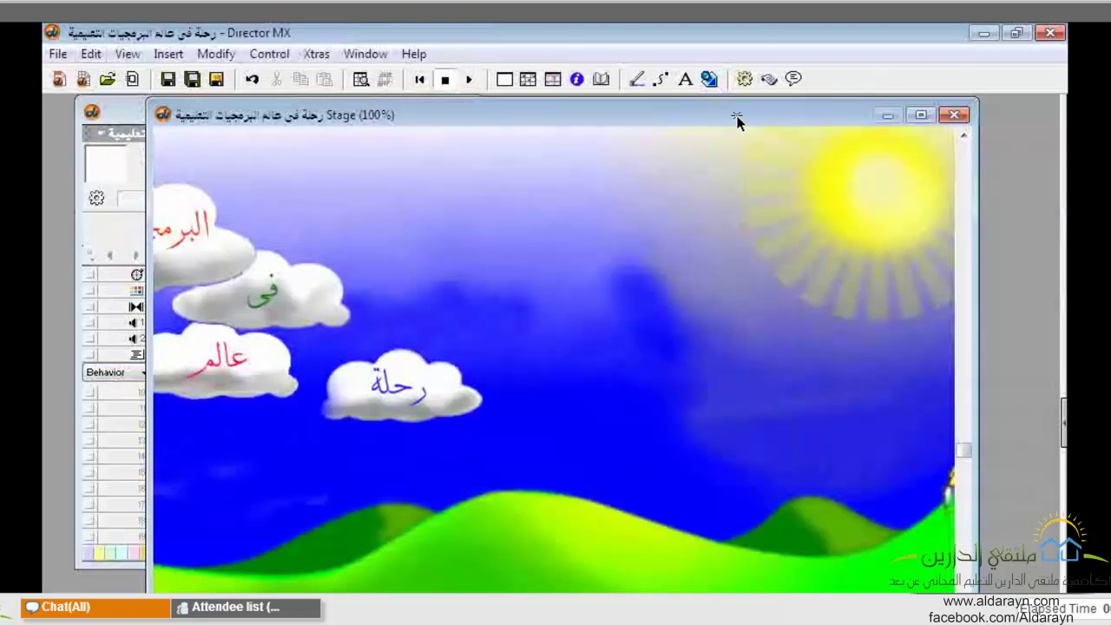
pyautogui.click(133, 56)
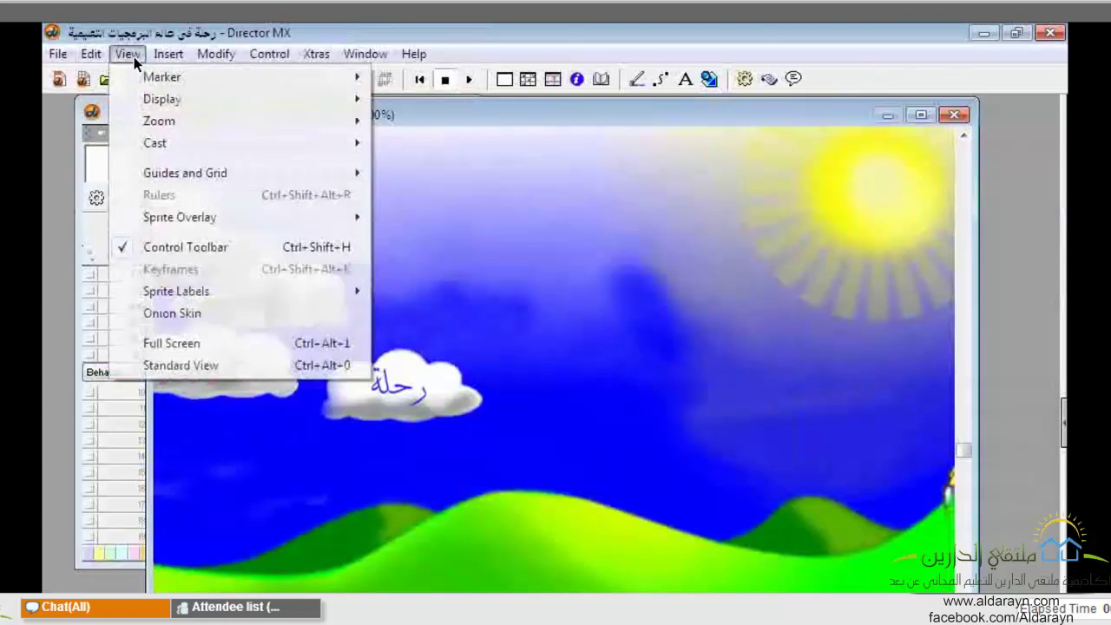
pyautogui.click(359, 54)
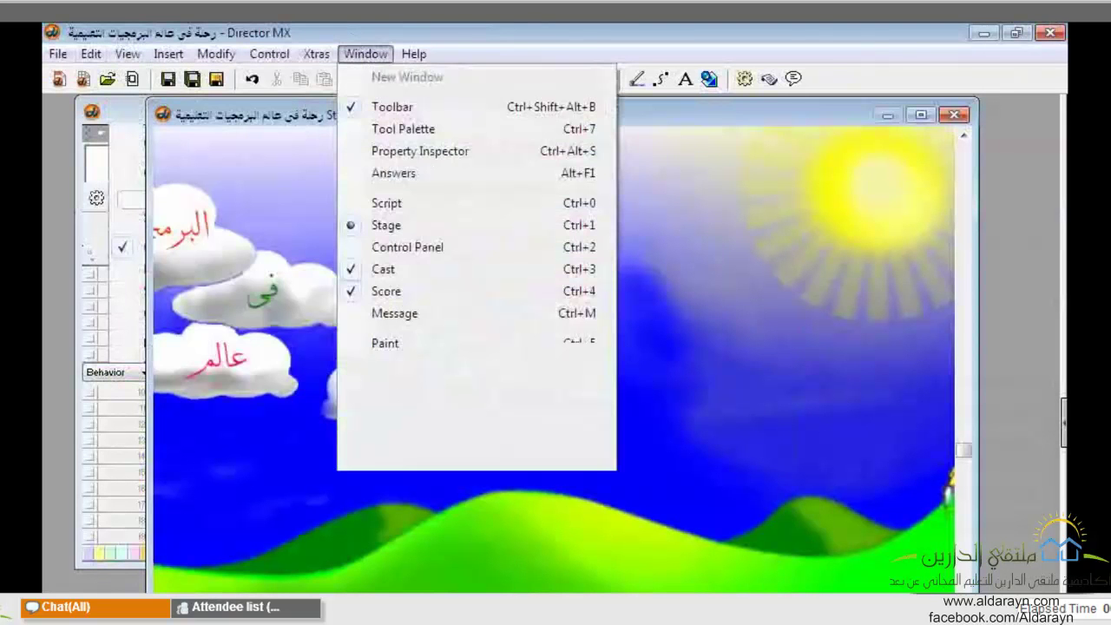
pyautogui.click(366, 54)
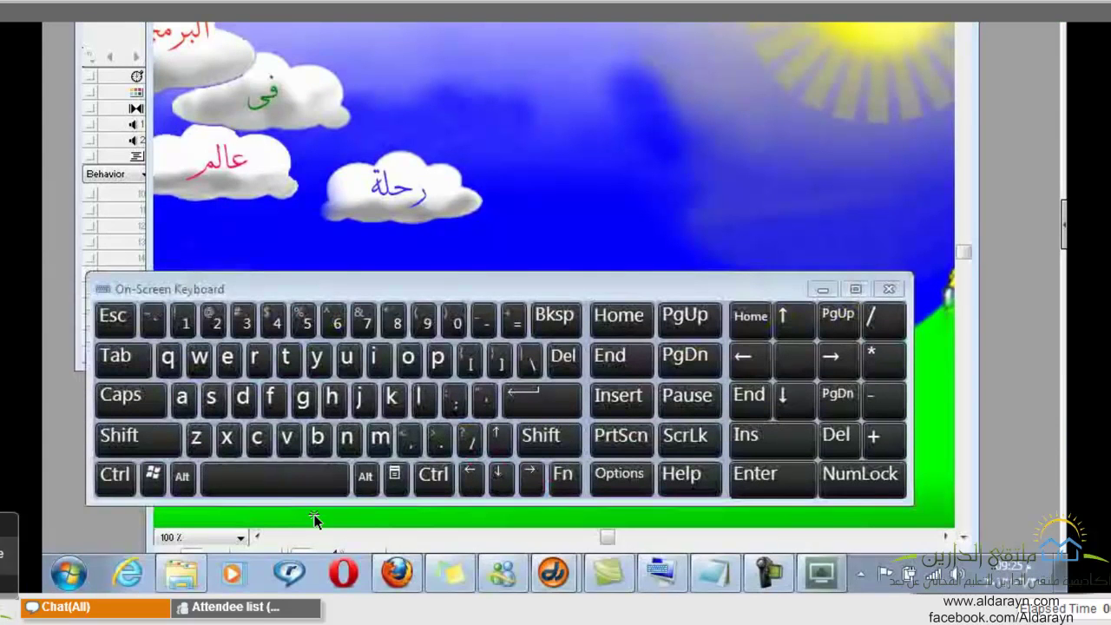
# - Examine the file commands with their underlined access letters, using the on-screen keyboard as reference
pyautogui.press('alt')
pyautogui.moveTo(717, 570)
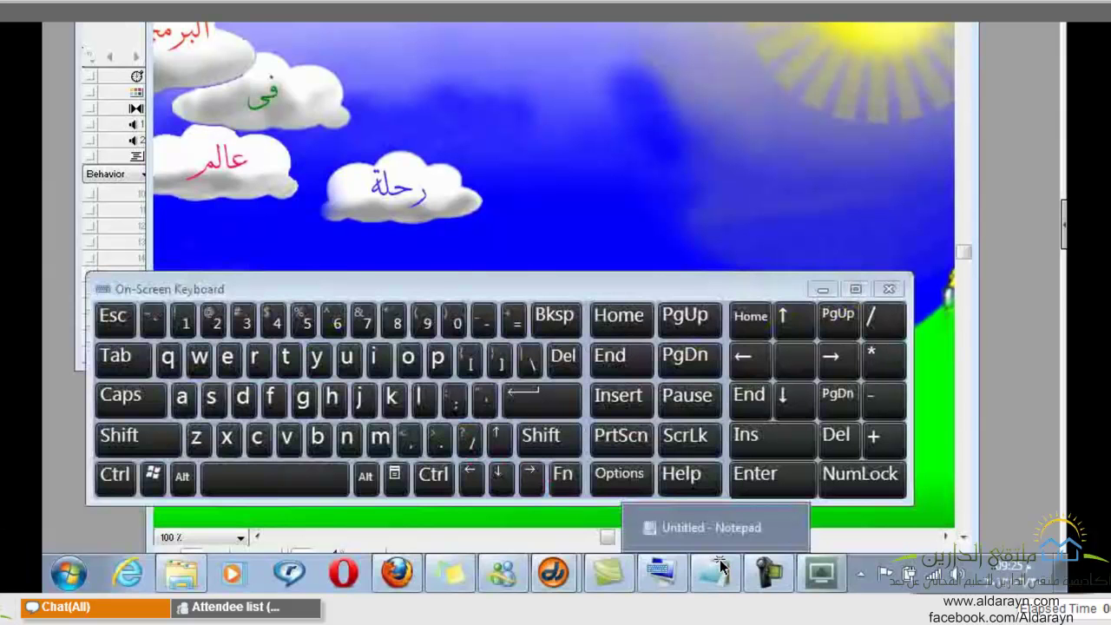
pyautogui.press('alt')
pyautogui.press('alt')
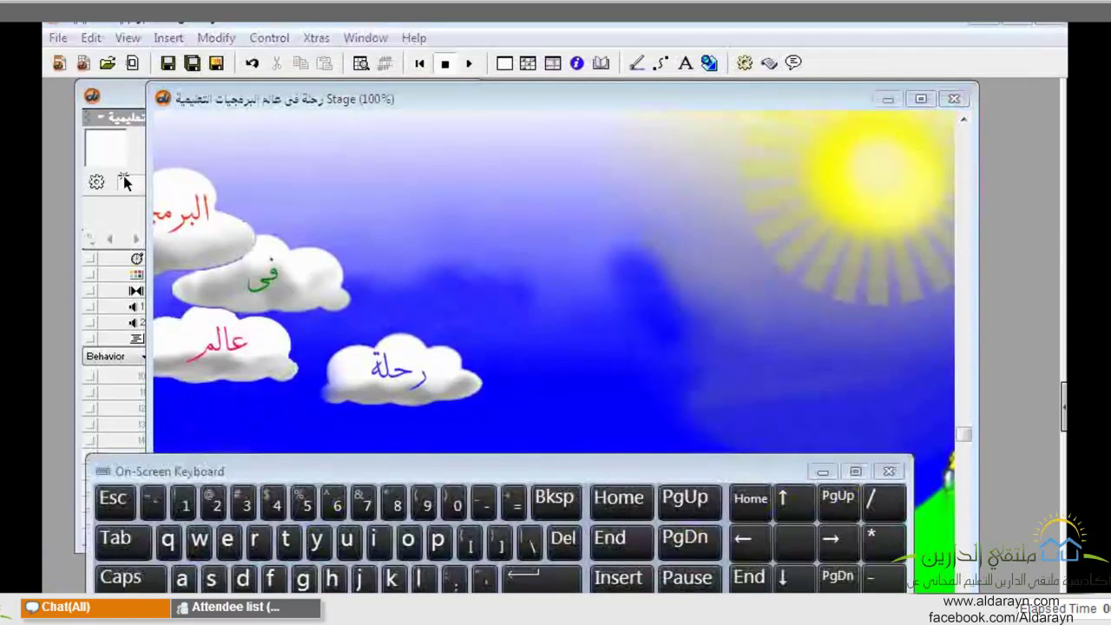
pyautogui.click(58, 54)
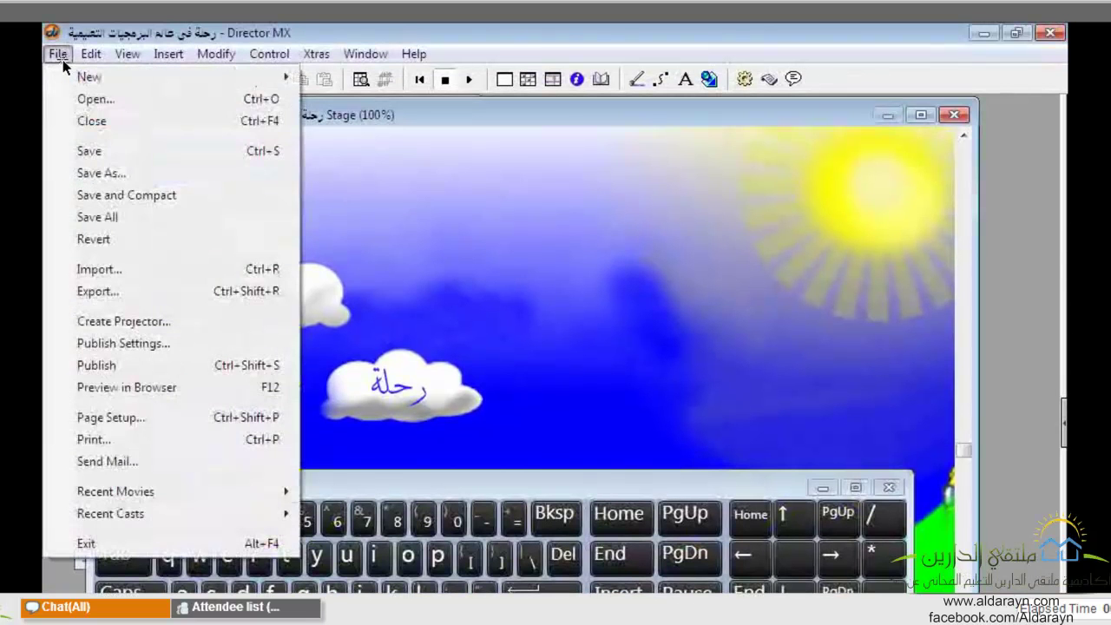
pyautogui.click(64, 51)
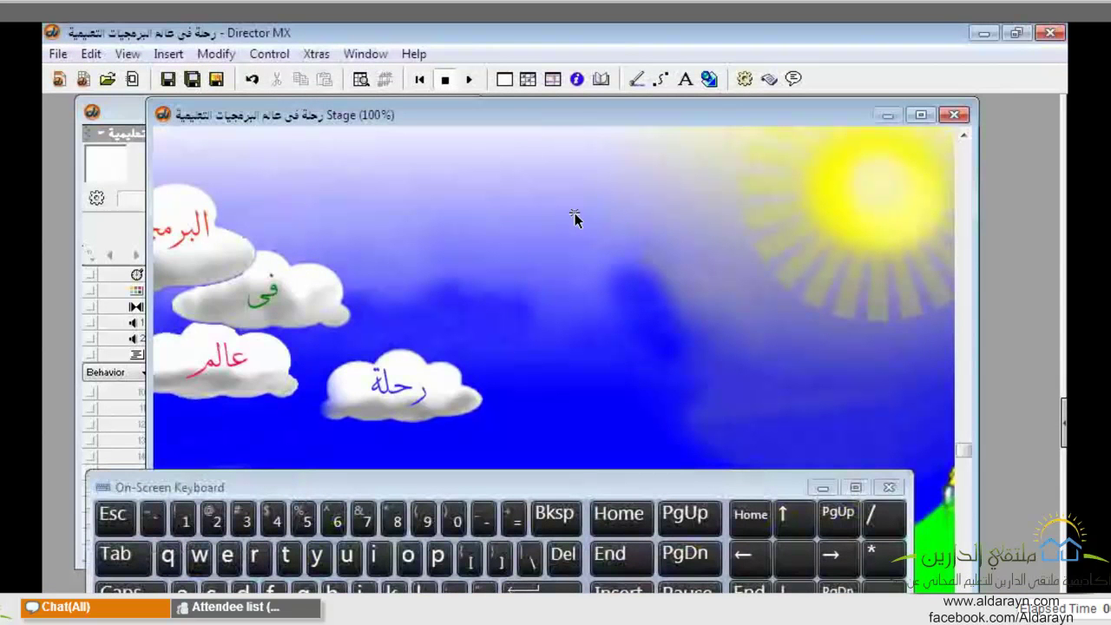
pyautogui.press('alt')
pyautogui.press('f')
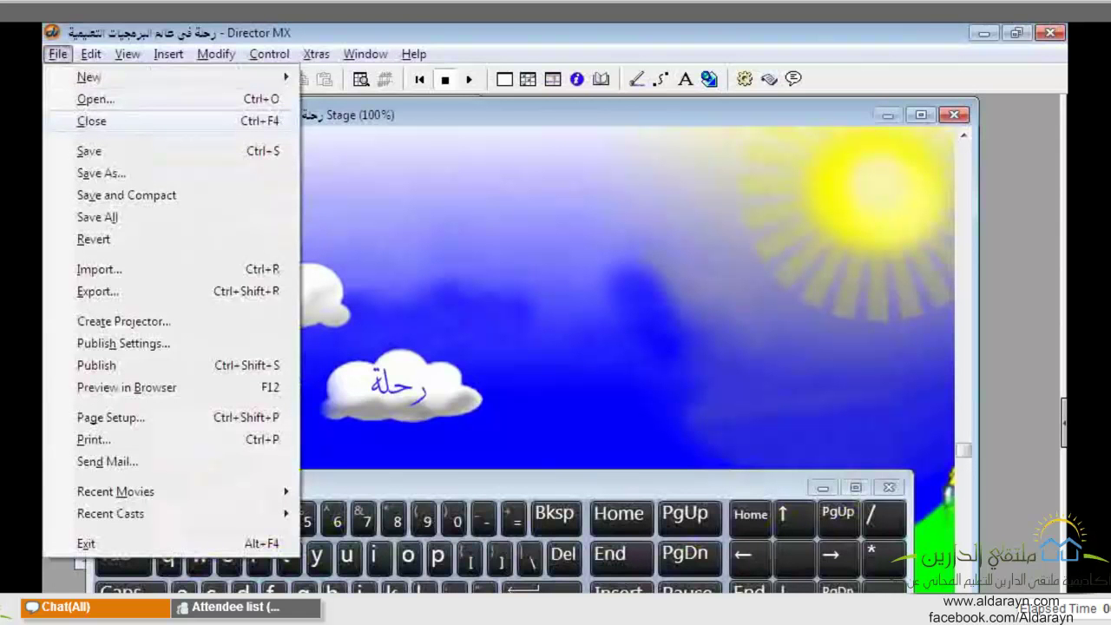
pyautogui.click(306, 226)
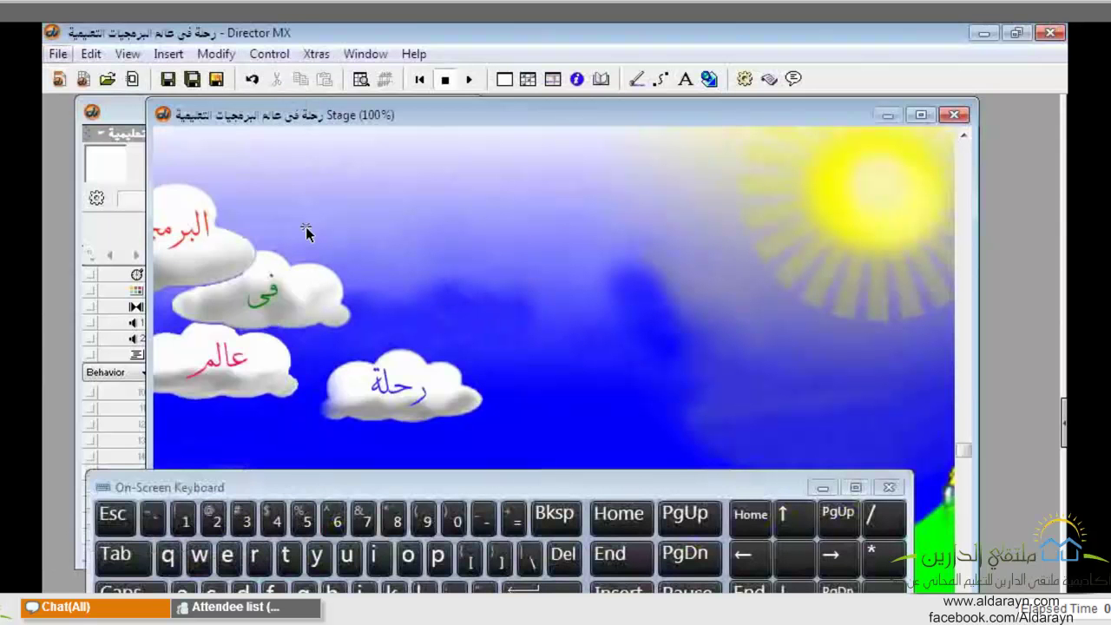
pyautogui.click(61, 54)
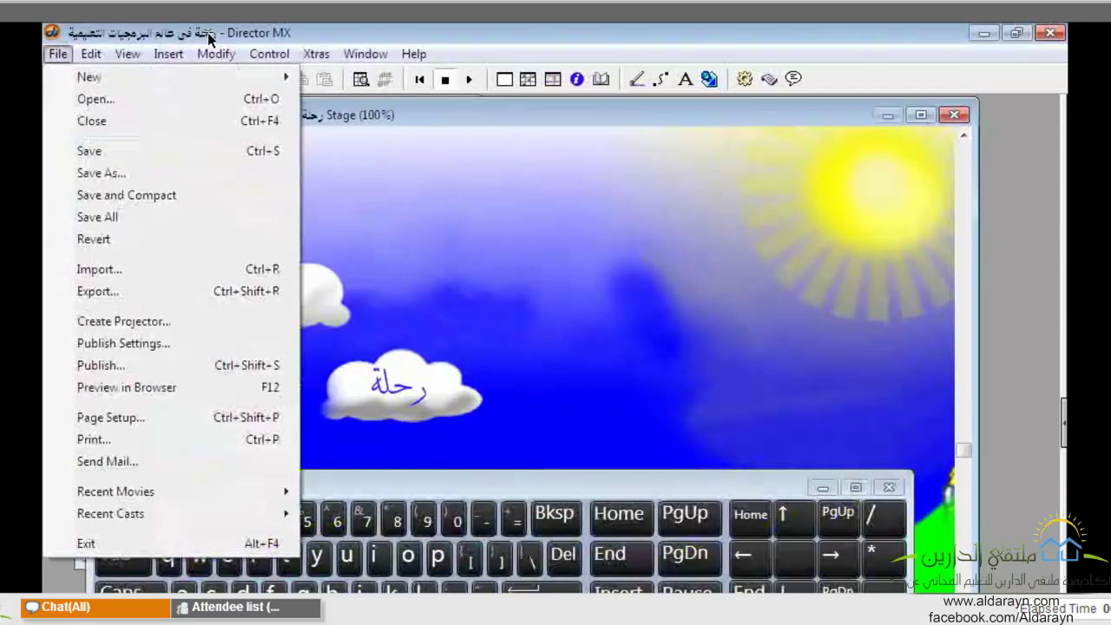
# - Examine the Modify, Control, Xtras, Window, Help and File commands along with their underlined access letters
pyautogui.moveTo(215, 52)
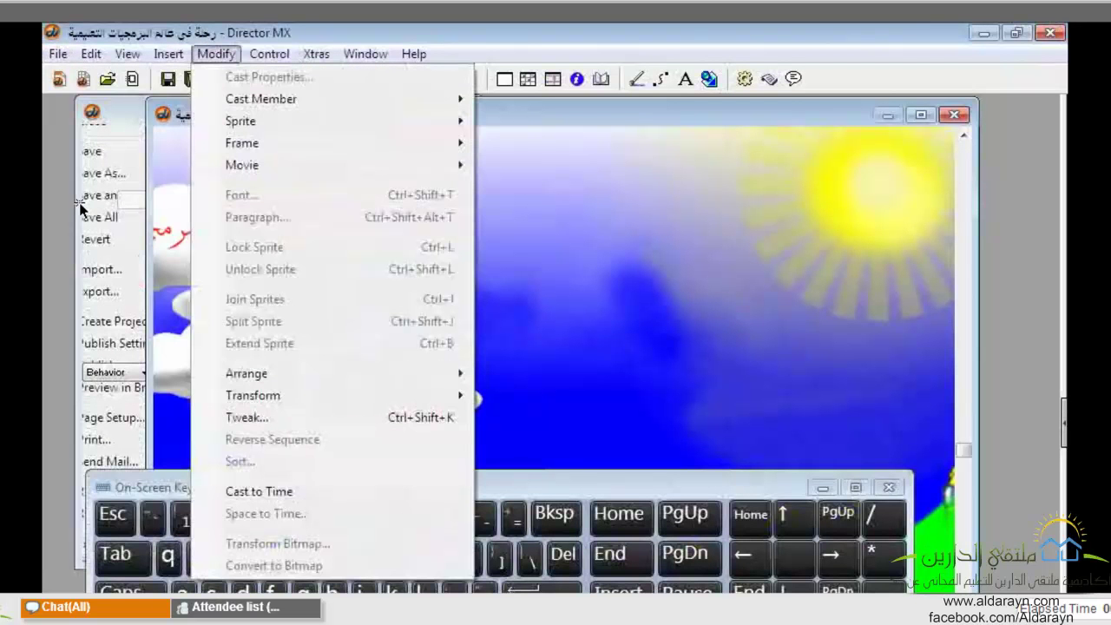
pyautogui.click(81, 208)
pyautogui.hotkey('alt', 'c')
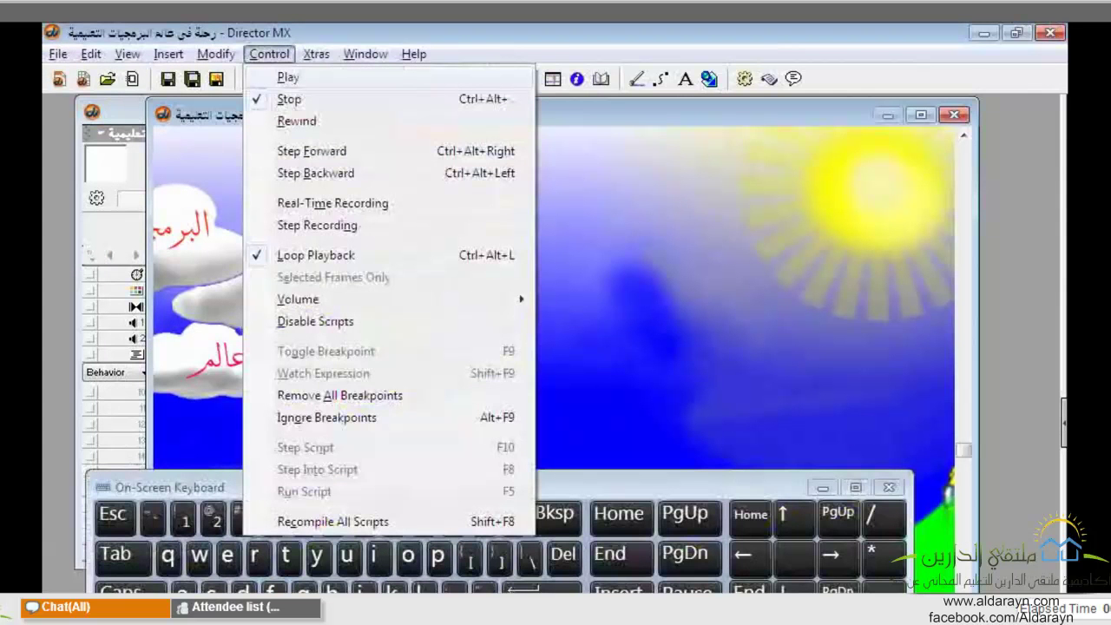
pyautogui.moveTo(340, 65)
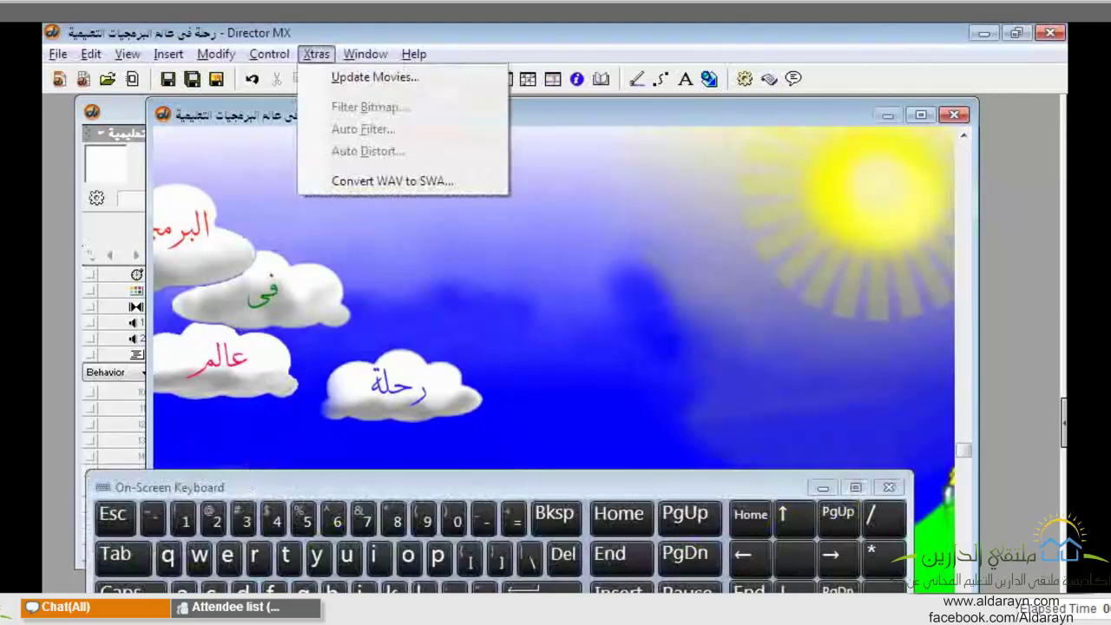
pyautogui.moveTo(414, 68)
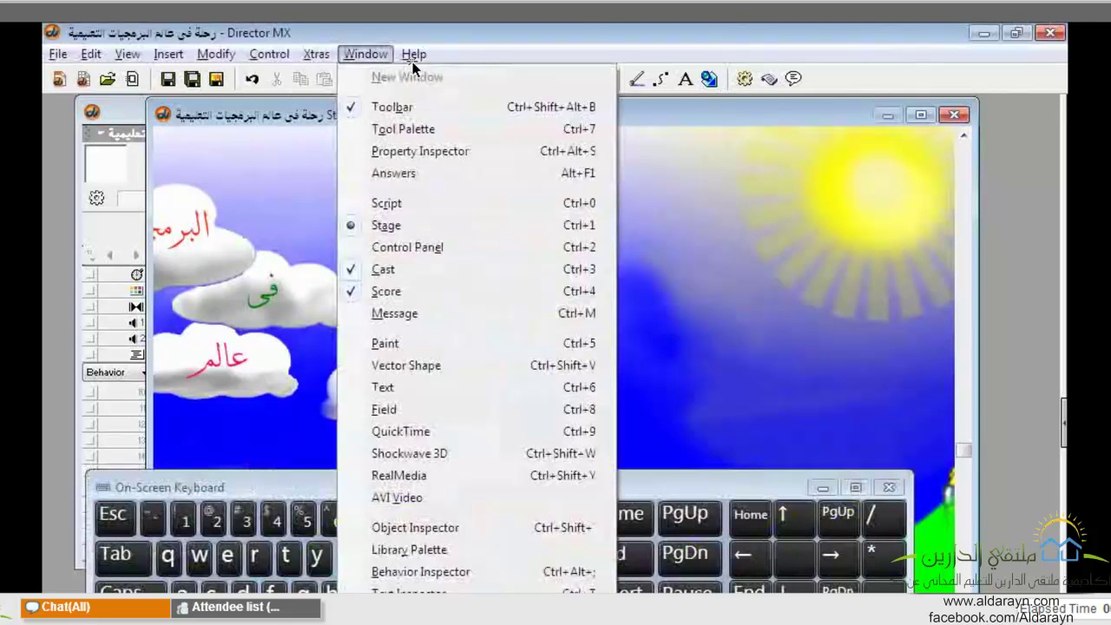
pyautogui.moveTo(218, 59)
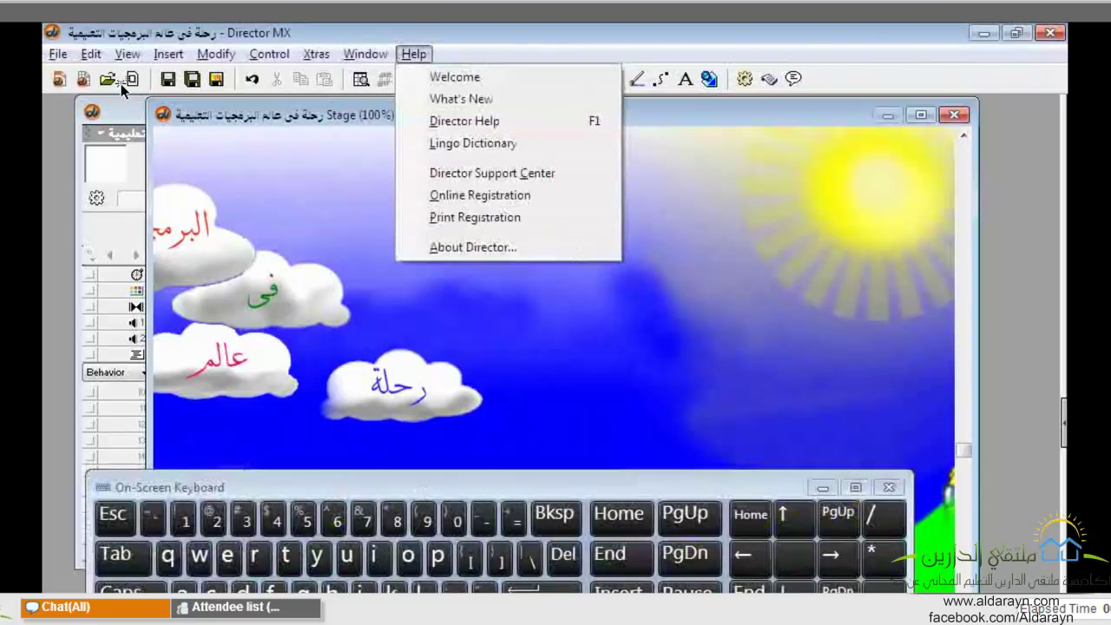
pyautogui.hotkey('alt', 'f')
pyautogui.moveTo(121, 87)
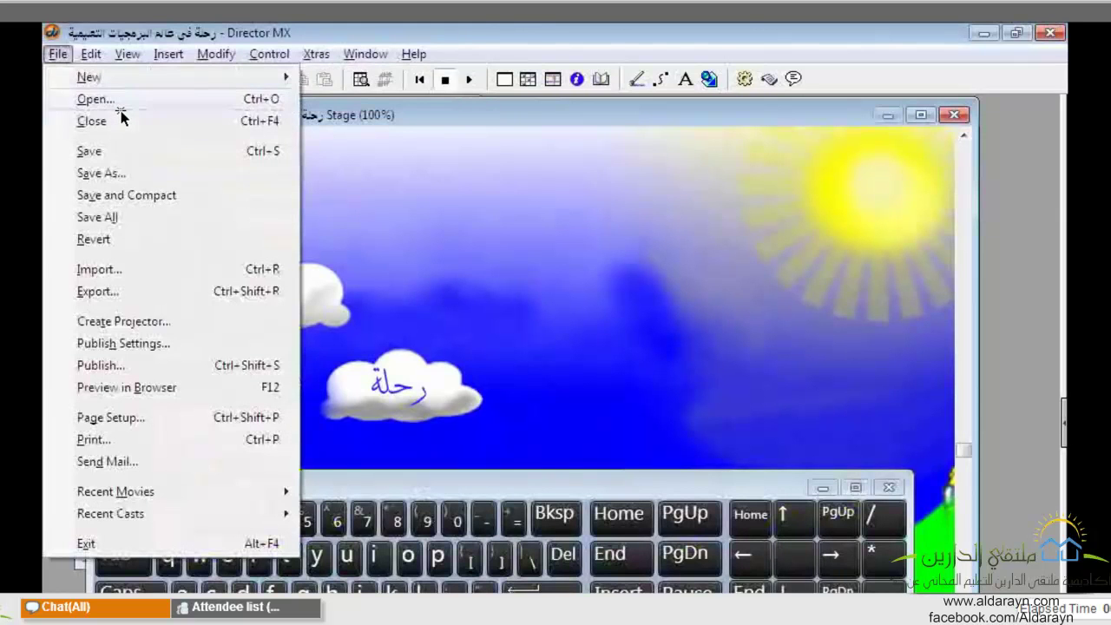
pyautogui.click(215, 54)
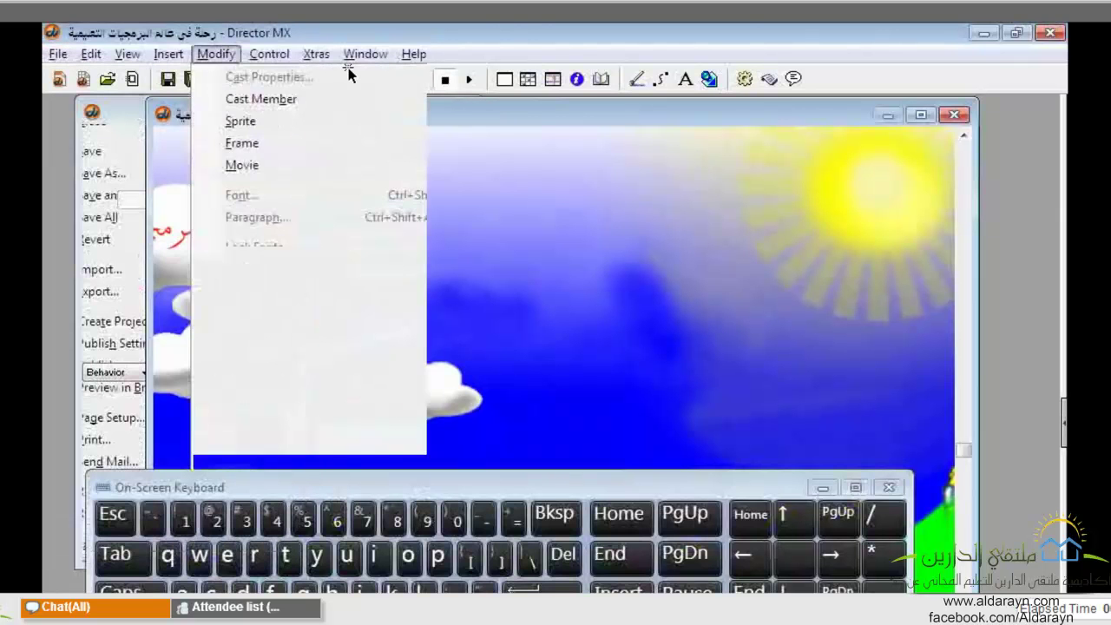
pyautogui.click(376, 39)
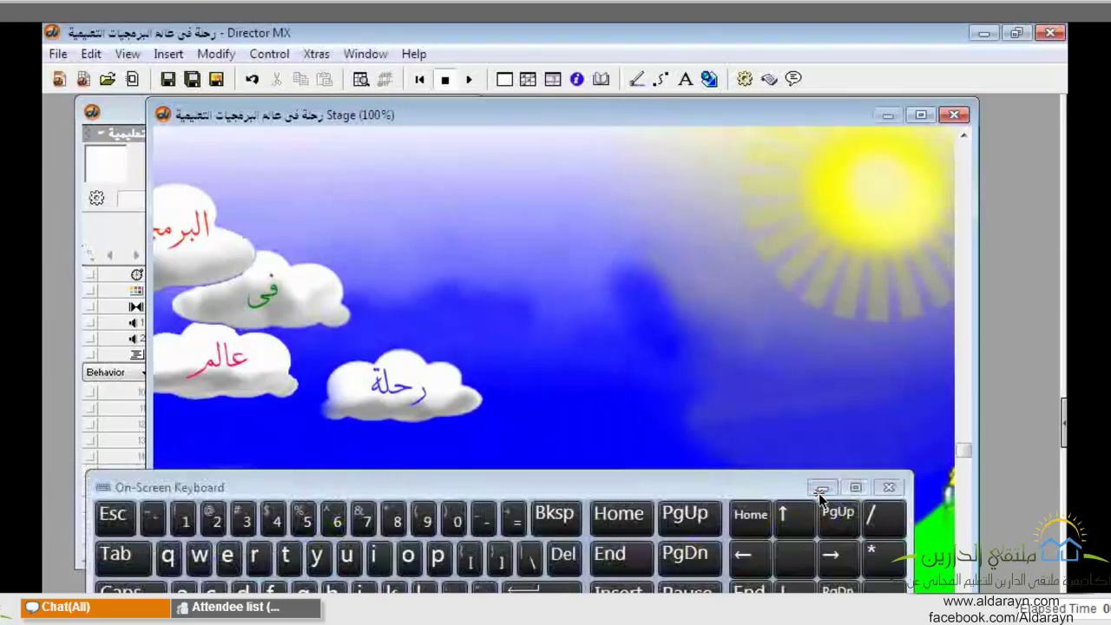
# - Refer to the on-screen keyboard for the shortcut keys and minimize it
pyautogui.hotkey('ctrl', 'z')
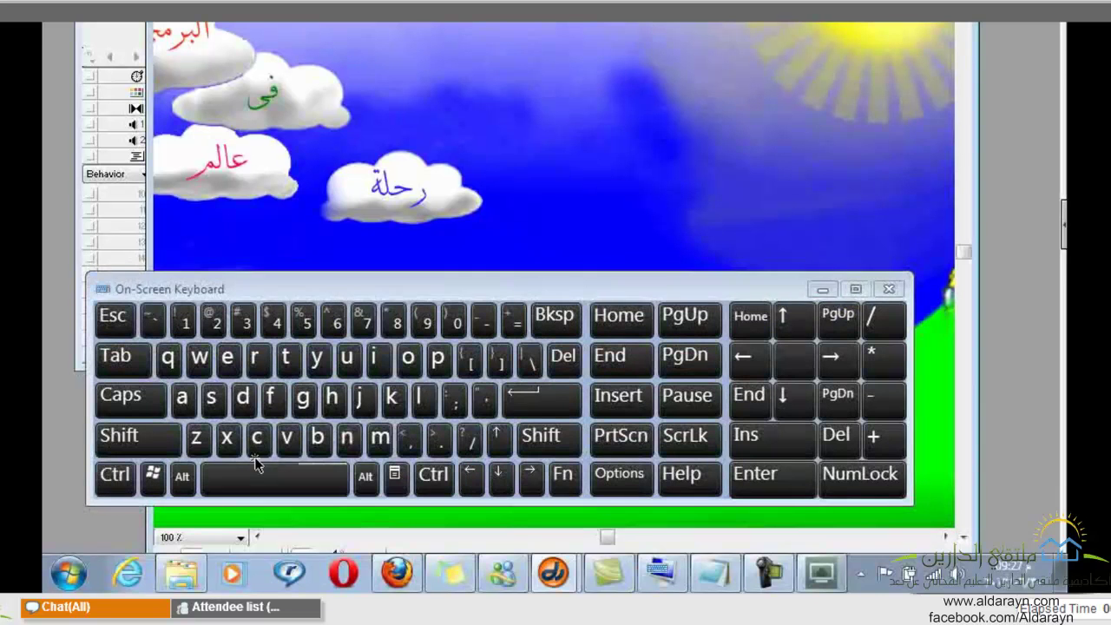
pyautogui.click(820, 290)
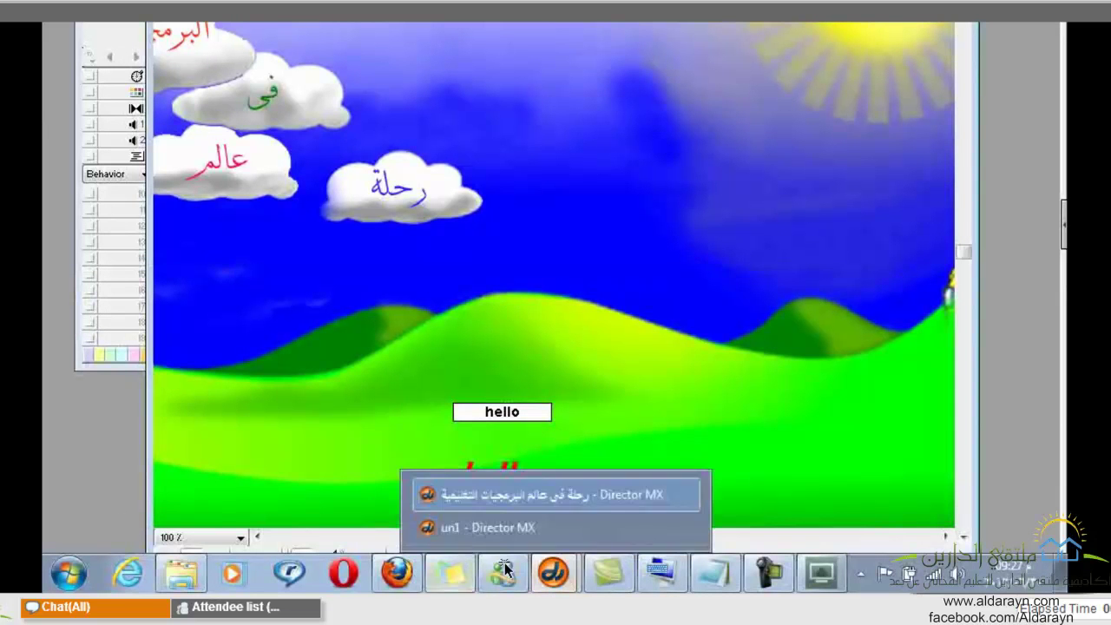
pyautogui.moveTo(453, 567)
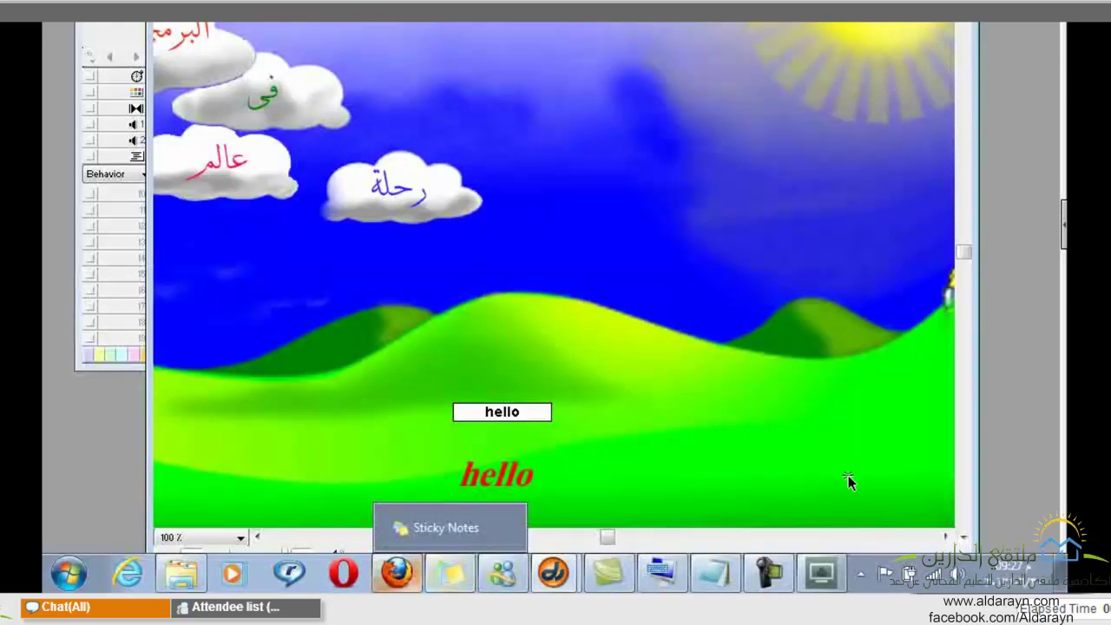
# - Check the class chat in the browser and return to the رحلة فى عالم البرمجيات التعليمية movie in Director MX
pyautogui.hotkey('alt', 'Tab')
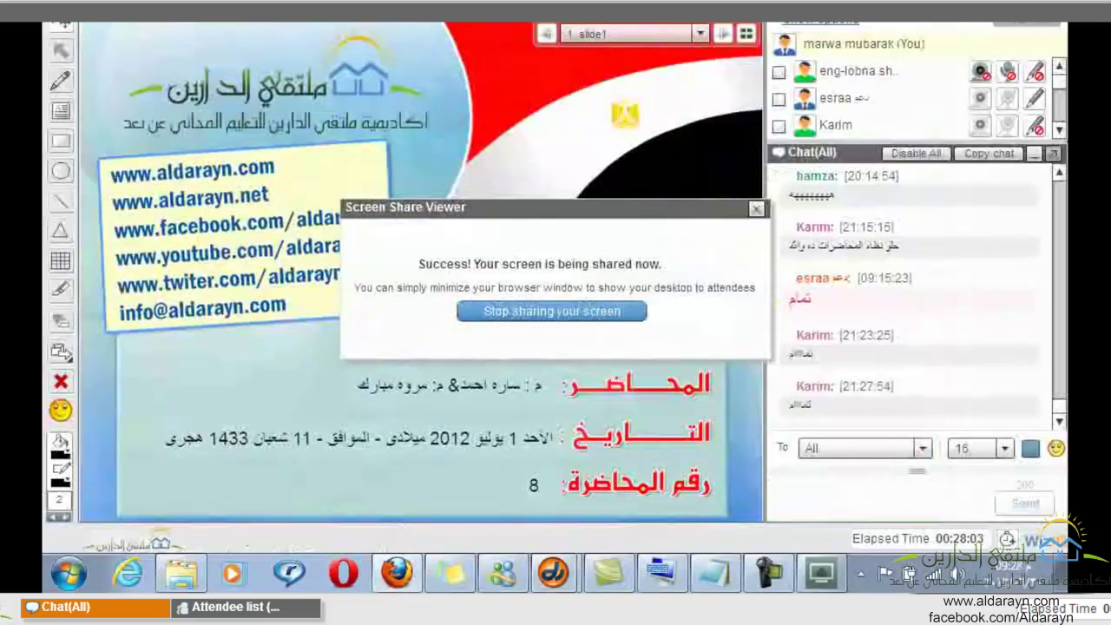
pyautogui.moveTo(565, 582)
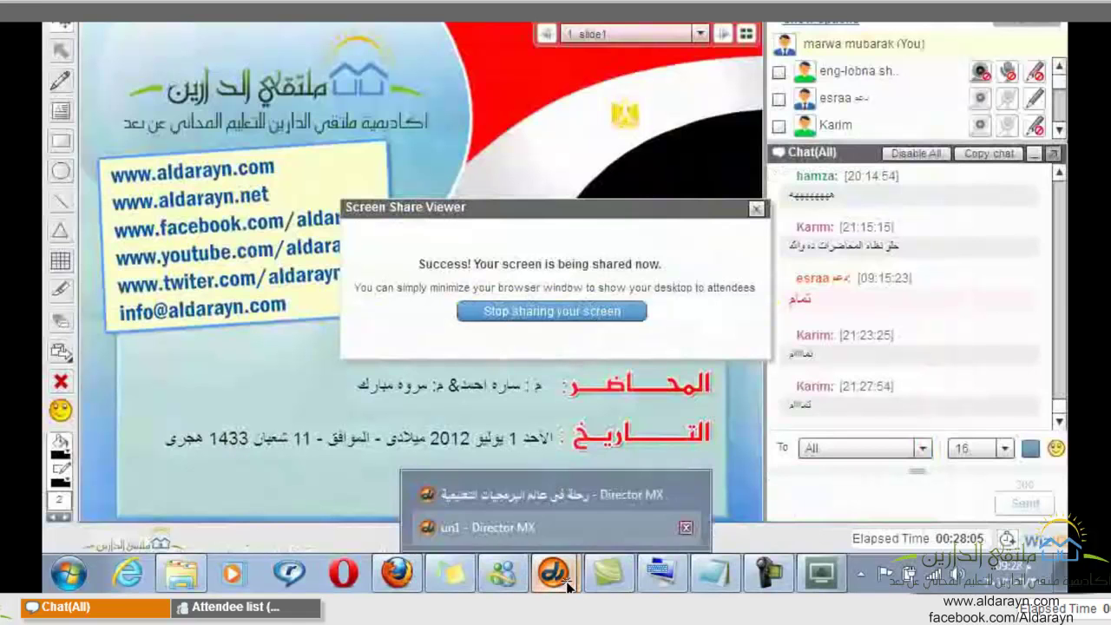
pyautogui.click(536, 494)
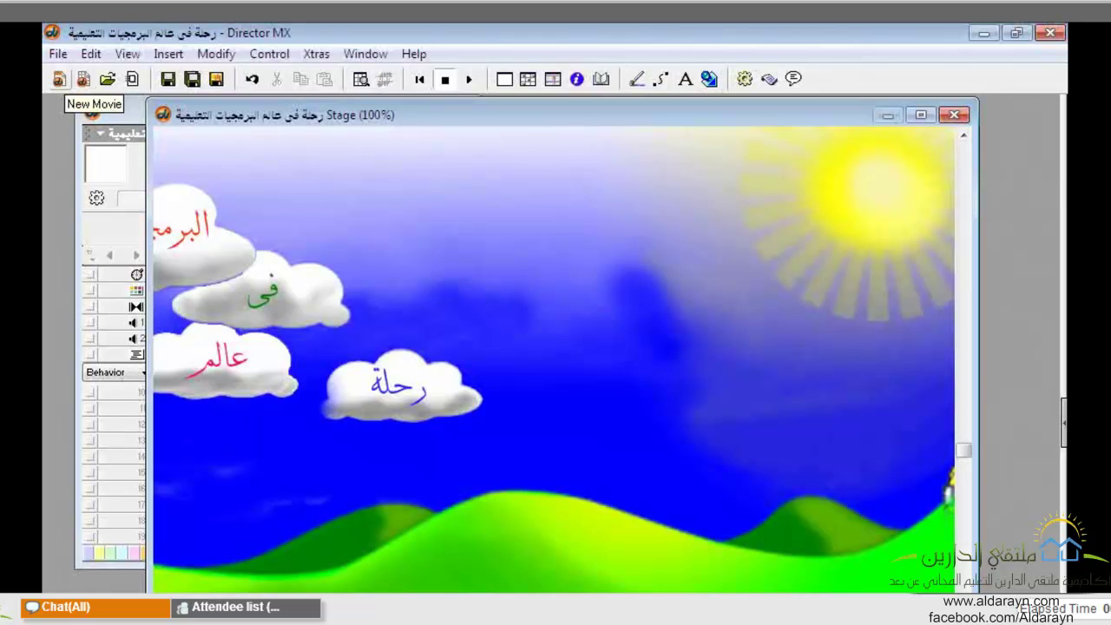
# - Try to create a new movie, cancel at the save prompt, and review the file commands
pyautogui.click(62, 80)
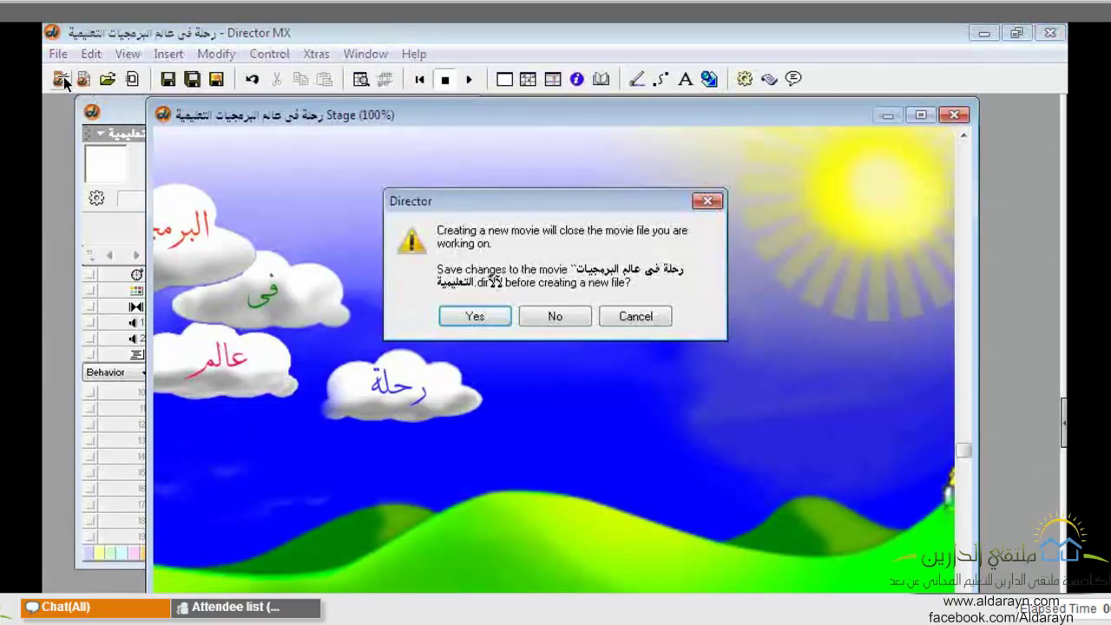
pyautogui.press('Escape')
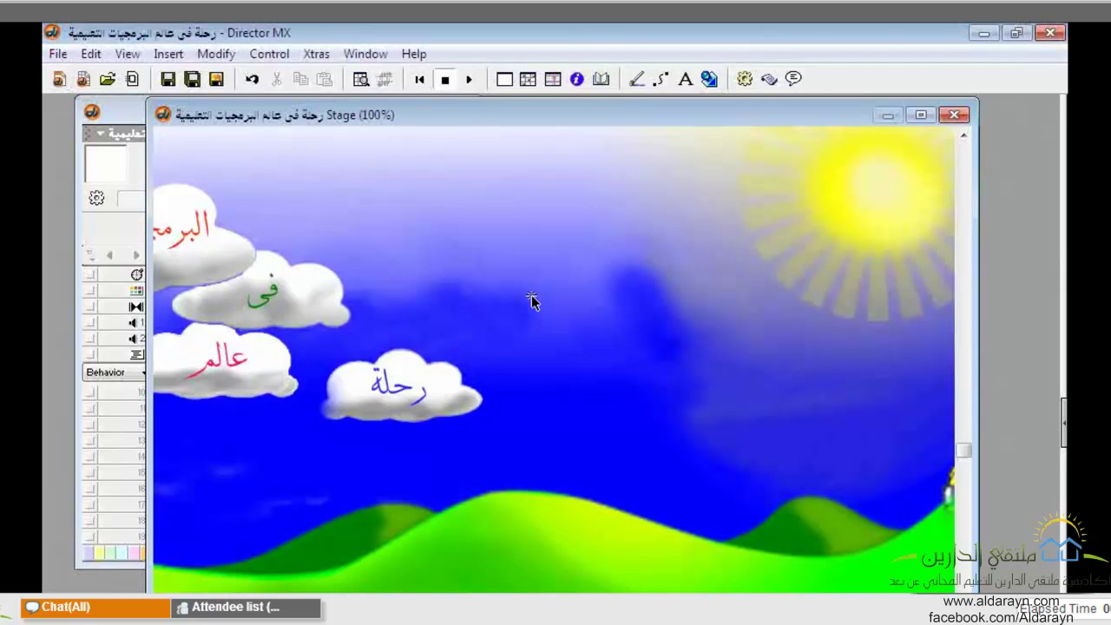
pyautogui.click(54, 55)
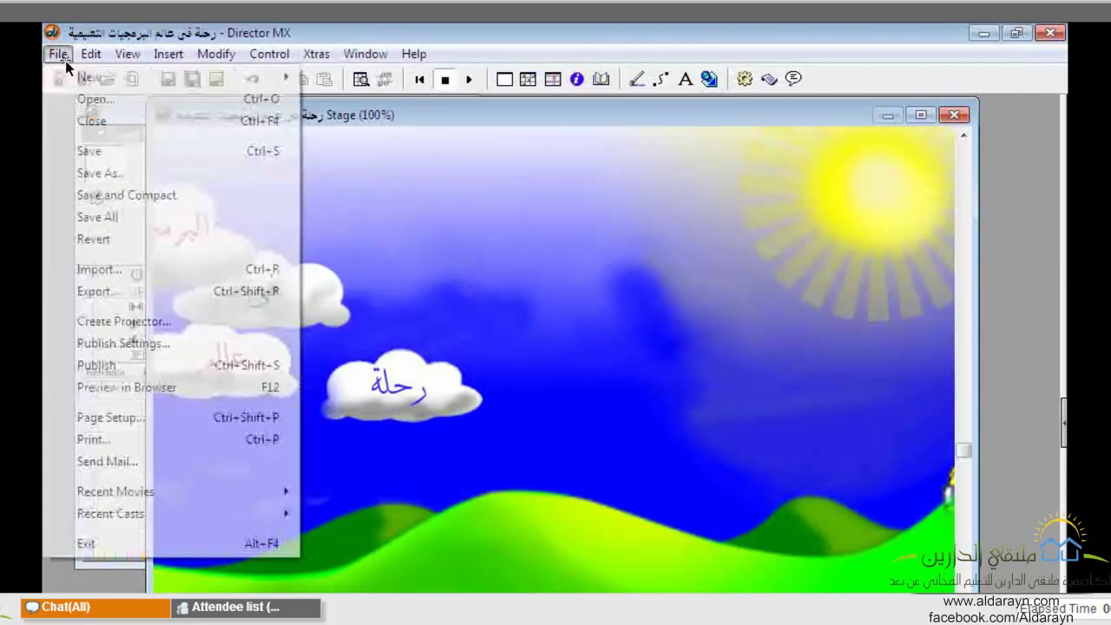
pyautogui.press('Escape')
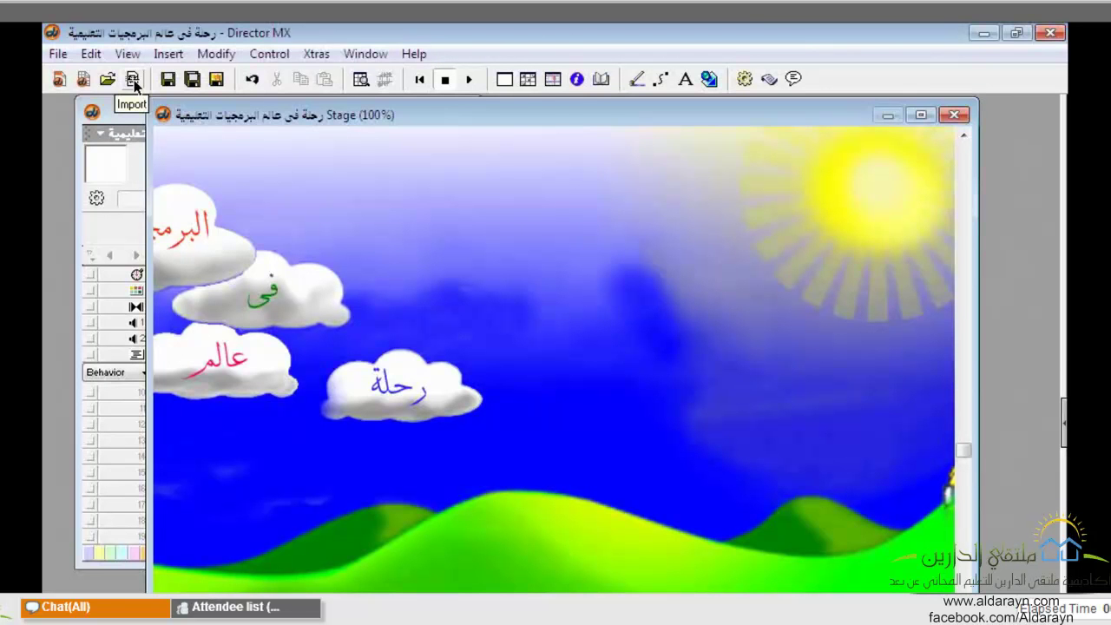
# - Show the Internal cast window, dismiss the file import dialog, and check the cast choices without adding a new cast
pyautogui.hotkey('ctrl', '3')
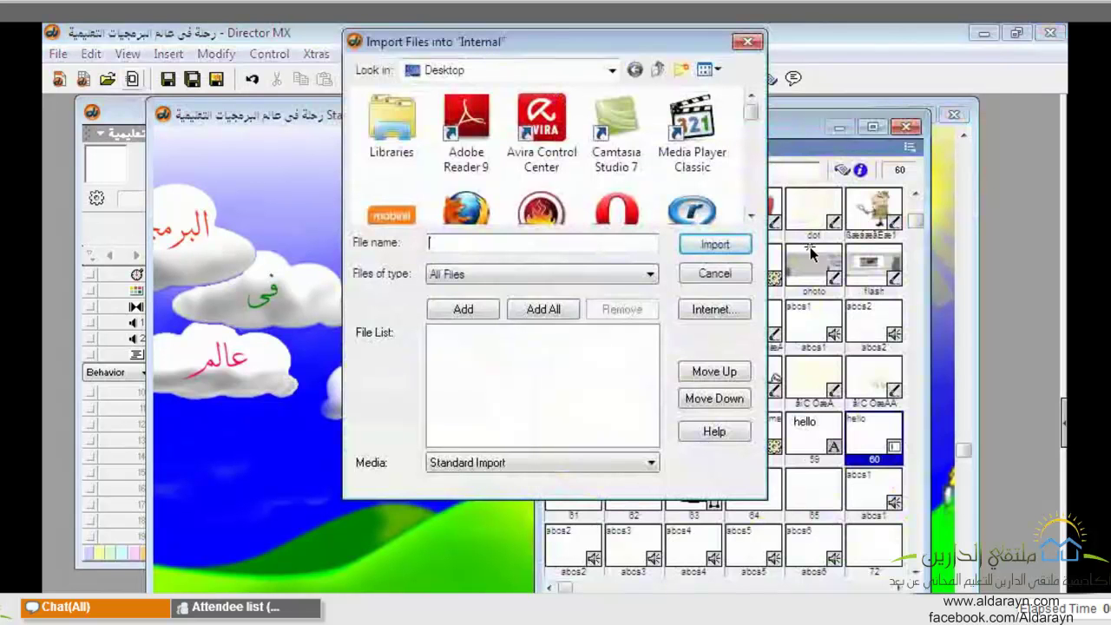
pyautogui.click(717, 274)
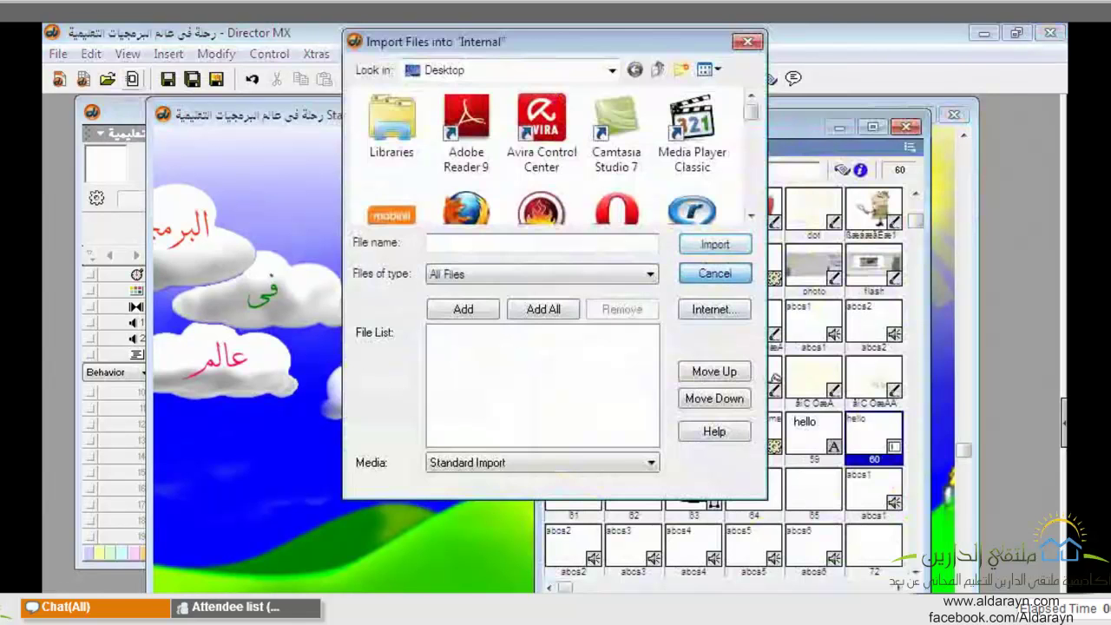
pyautogui.click(556, 174)
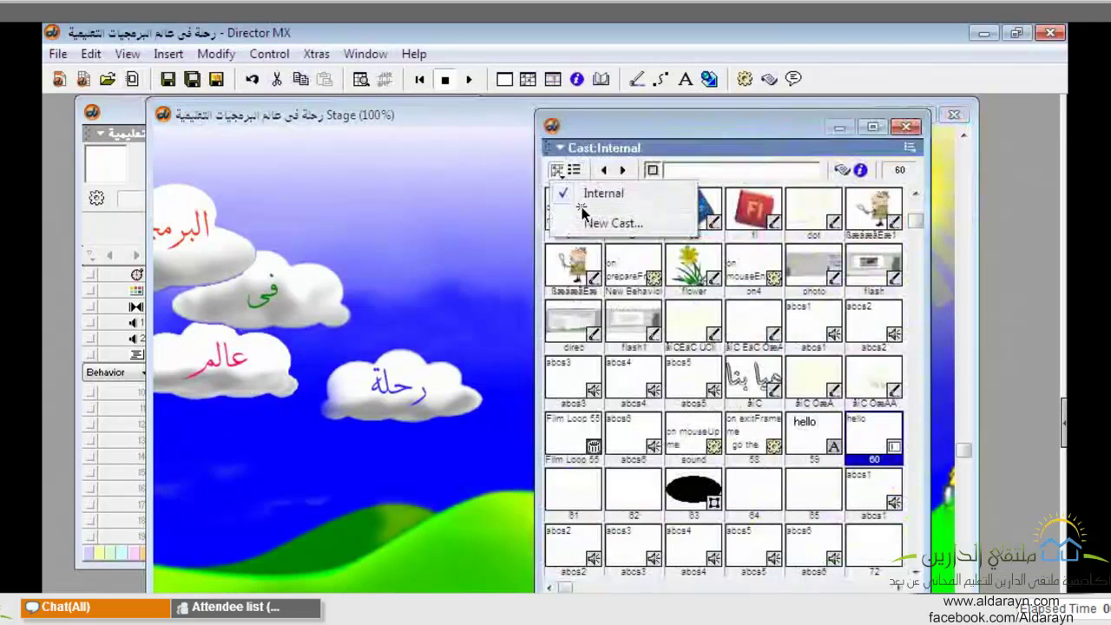
pyautogui.click(570, 174)
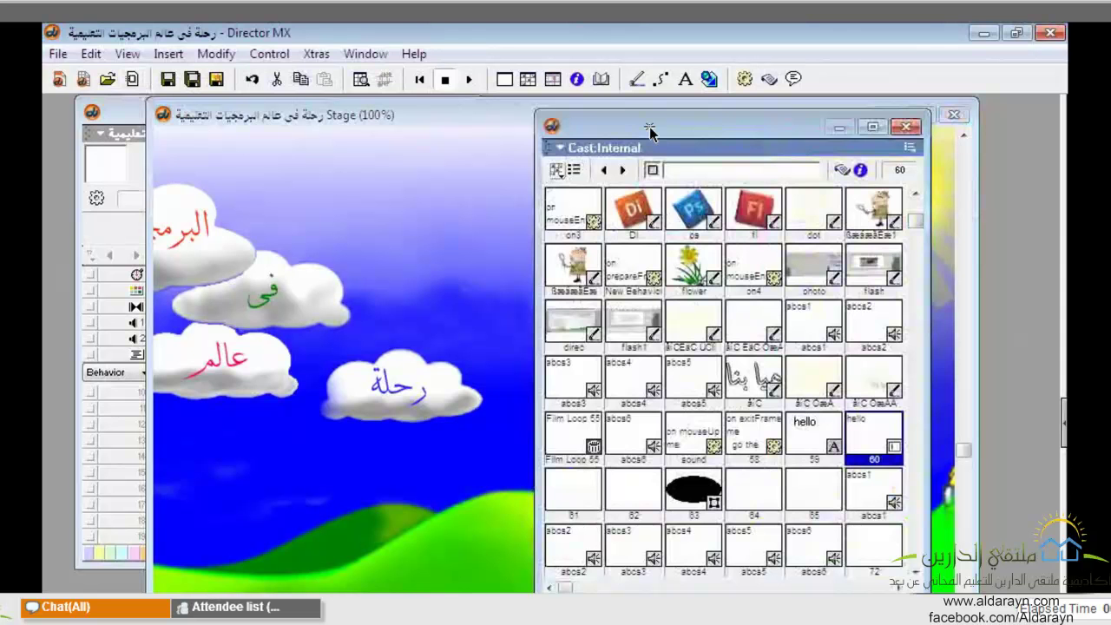
# - Browse for files to import on Local Disk (F:), from المشروع الجديد into the المحاضرة folder inside photo
pyautogui.click(620, 78)
pyautogui.scroll(-2, 725, 198)
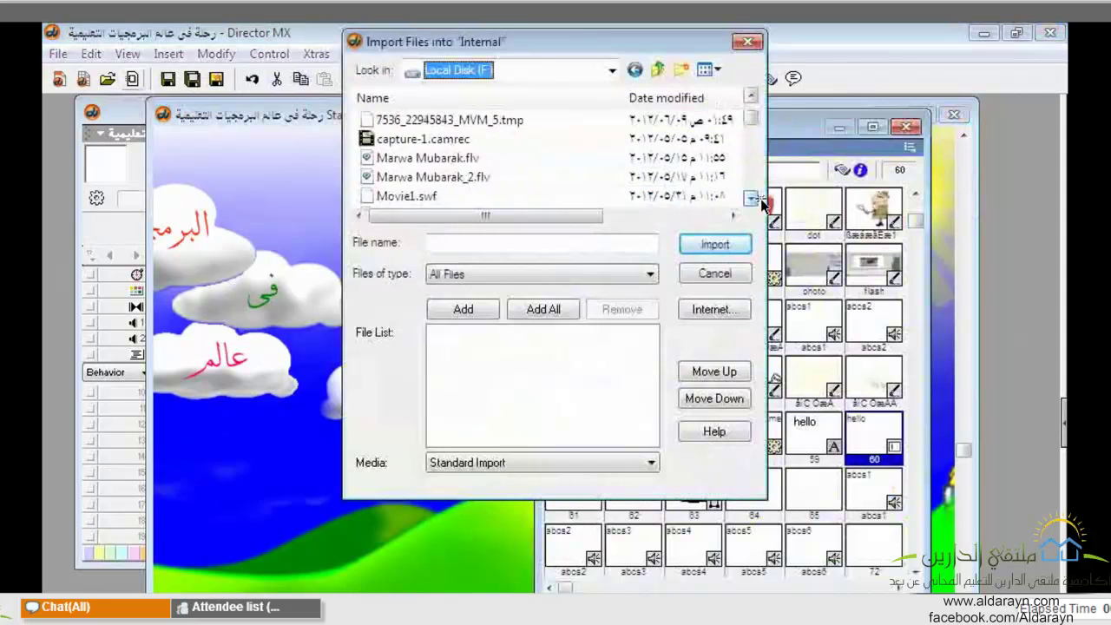
pyautogui.click(757, 199)
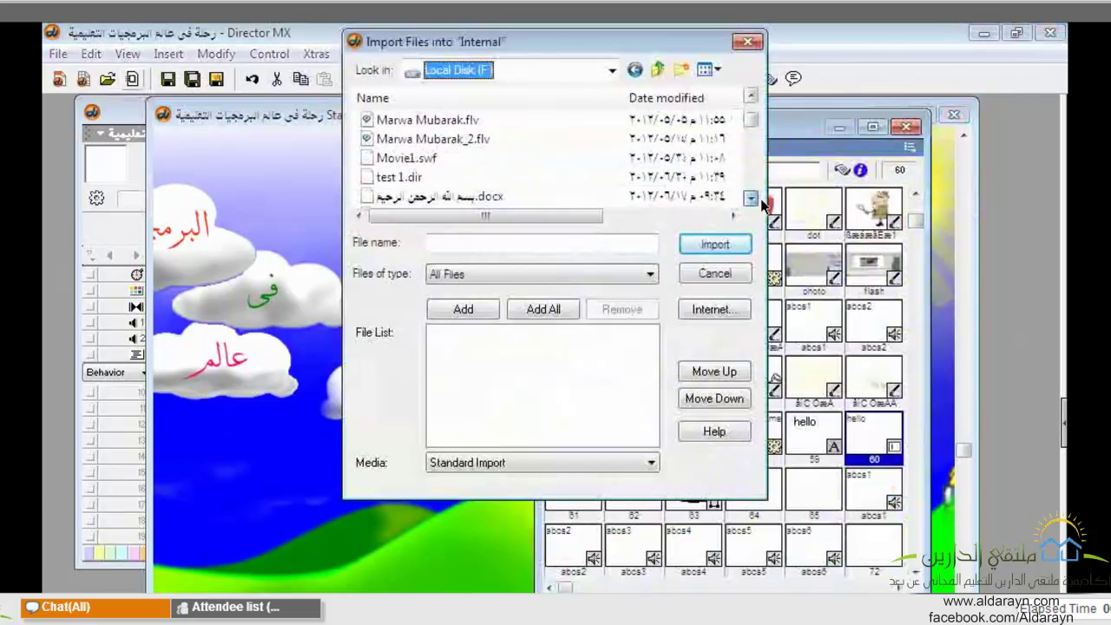
pyautogui.scroll(-5, 752, 199)
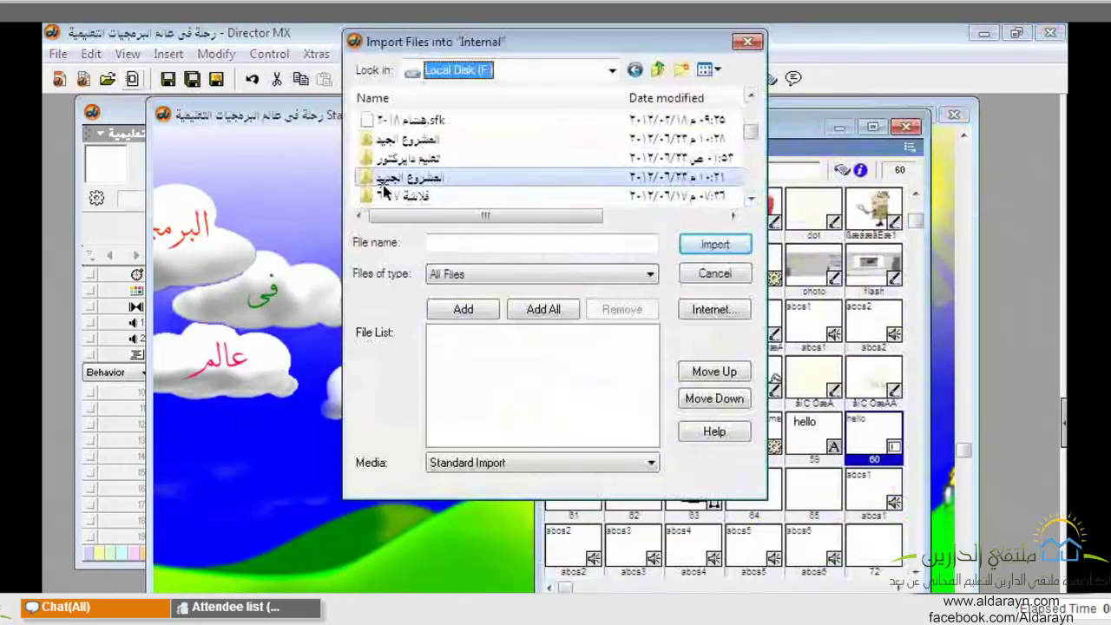
pyautogui.doubleClick(383, 185)
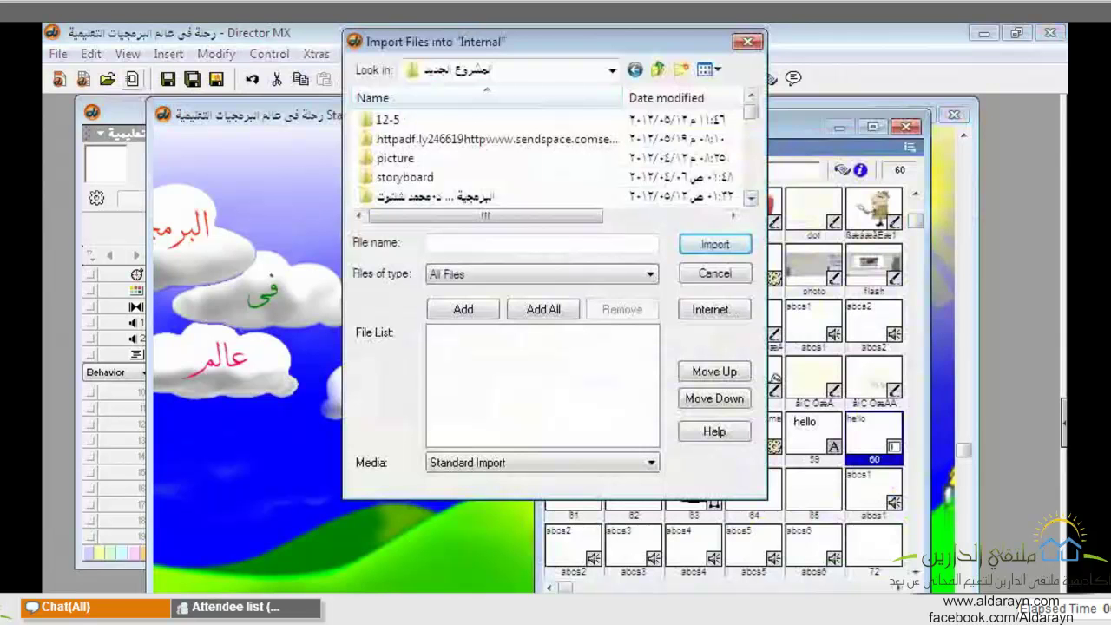
pyautogui.doubleClick(395, 158)
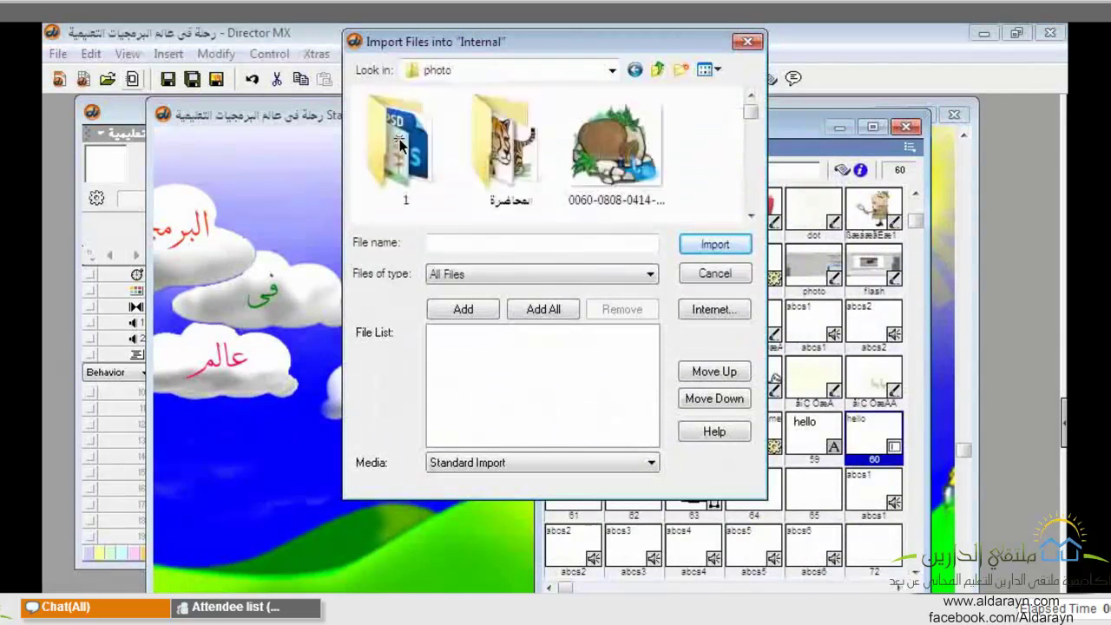
pyautogui.doubleClick(483, 178)
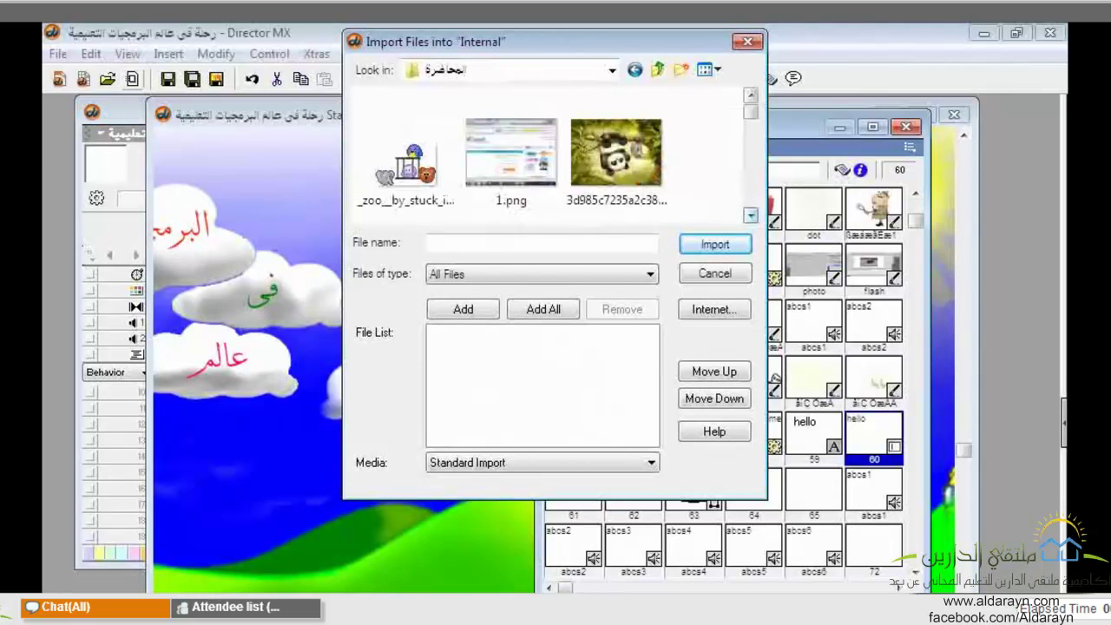
pyautogui.click(752, 215)
pyautogui.click(752, 215)
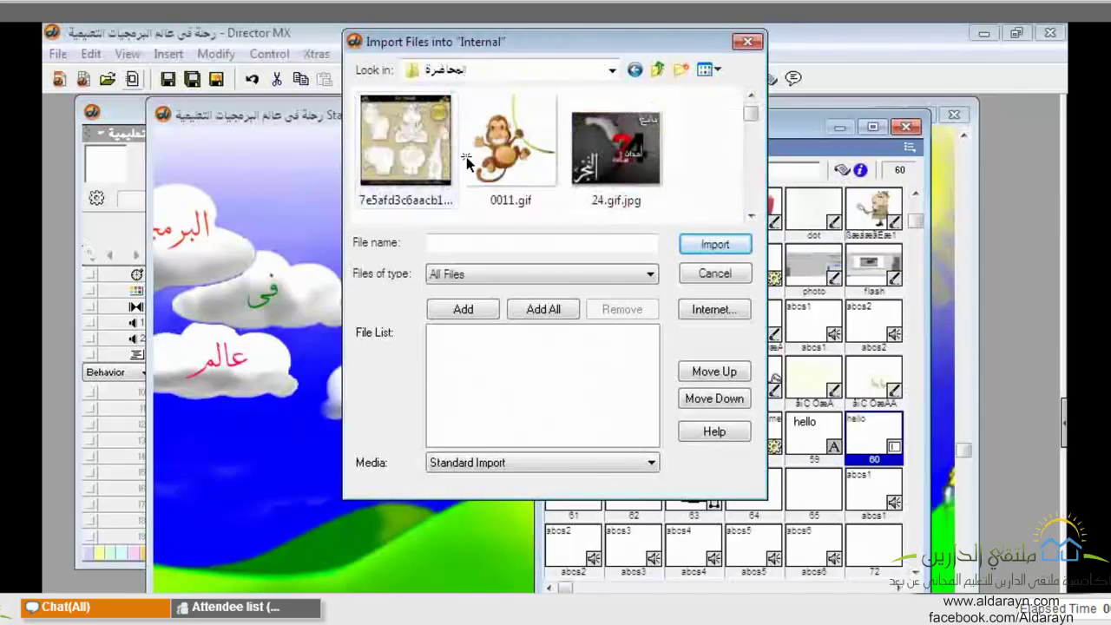
pyautogui.click(511, 143)
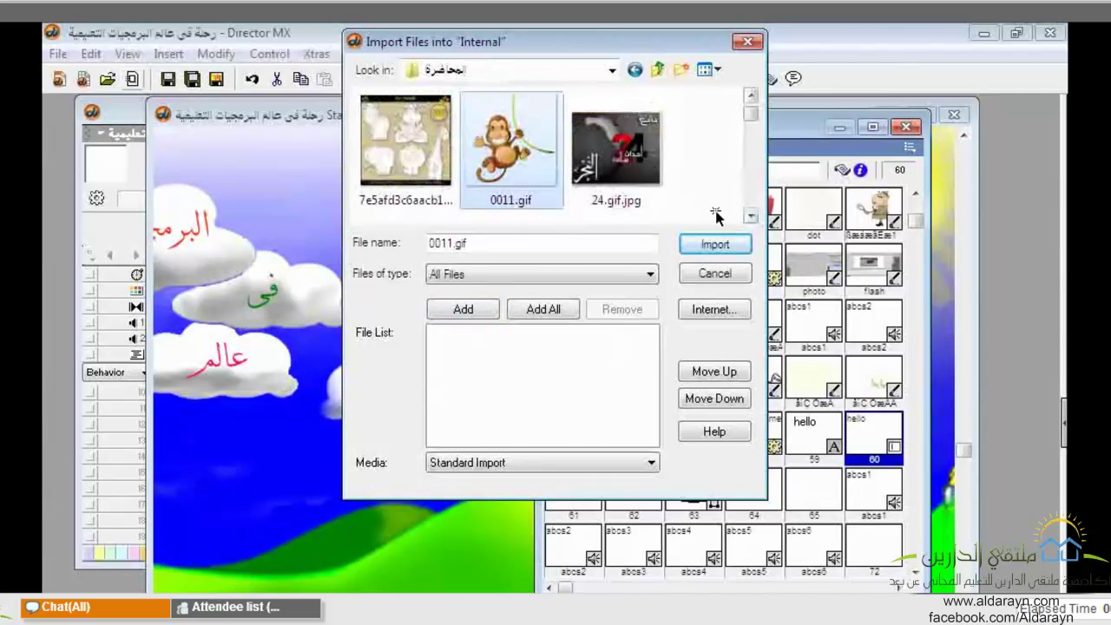
pyautogui.click(752, 215)
pyautogui.click(752, 215)
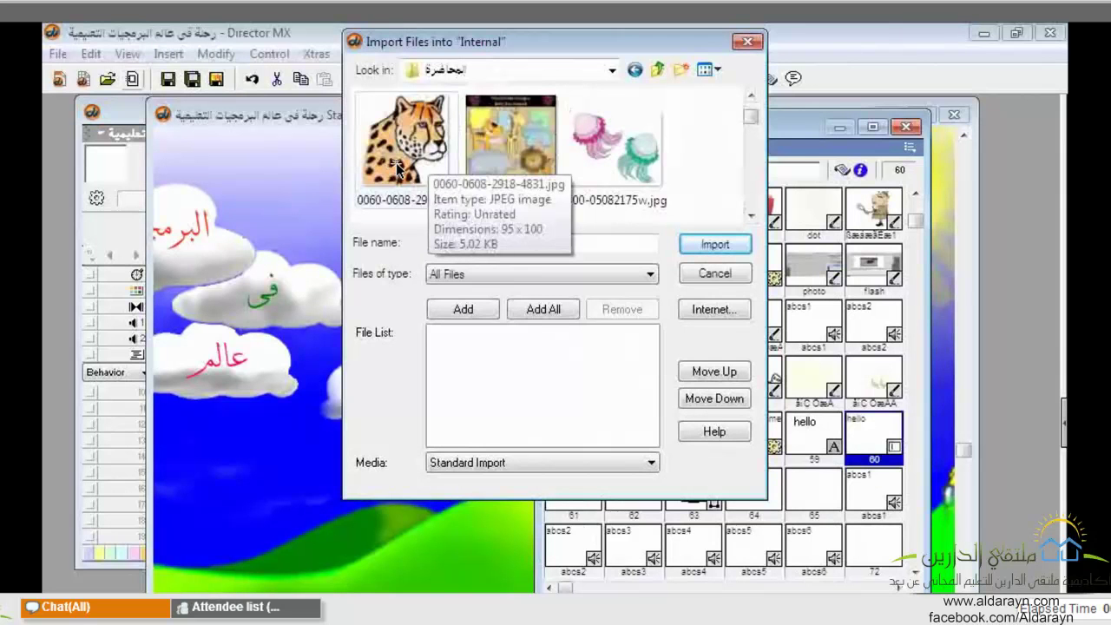
pyautogui.click(467, 310)
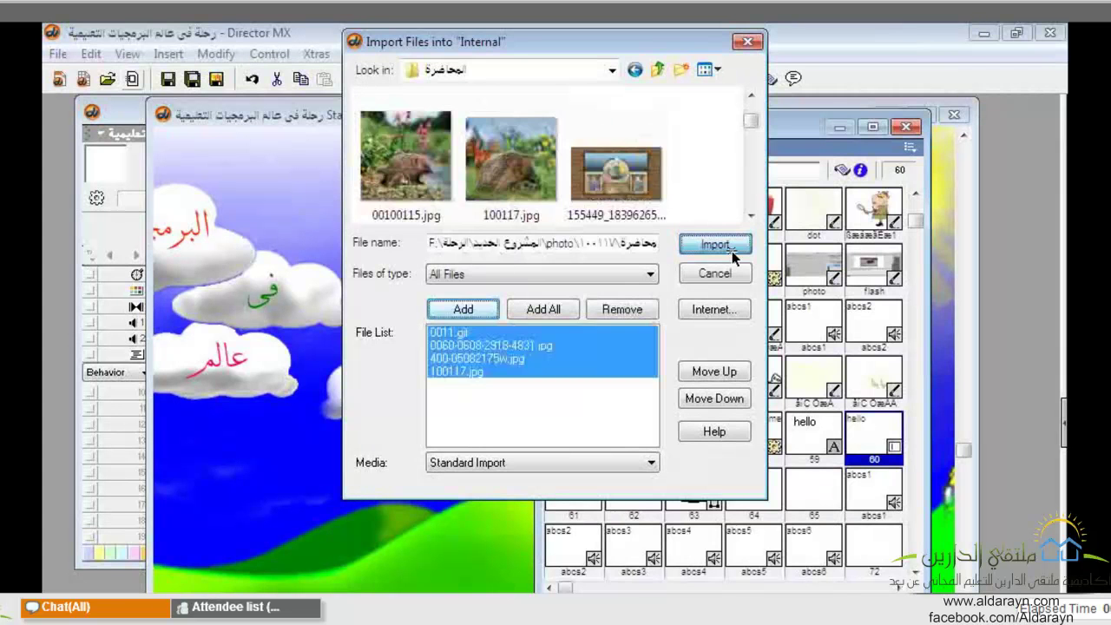
# - Import the listed files, bringing 0011.gif in as Animated GIF and all remaining images at Stage (24 bits) color depth
pyautogui.click(716, 246)
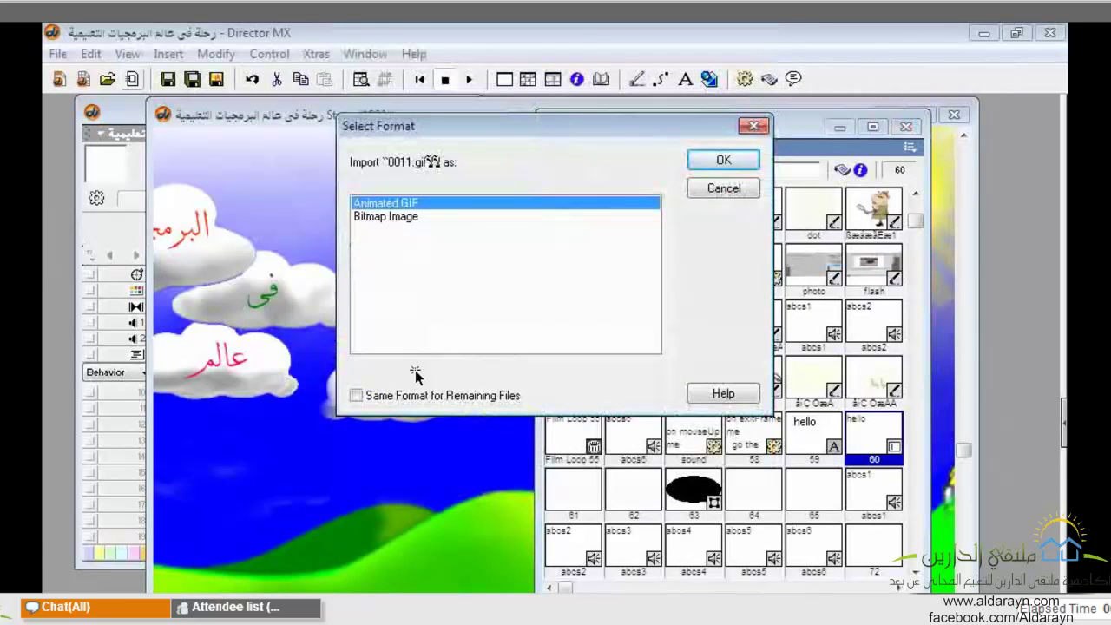
pyautogui.click(709, 163)
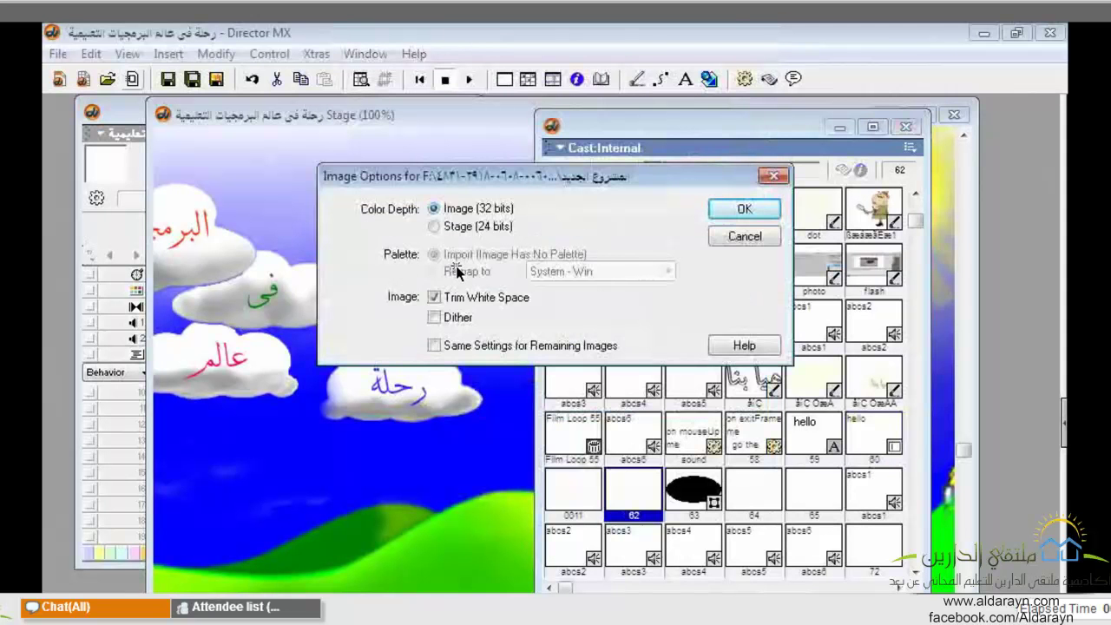
pyautogui.click(435, 226)
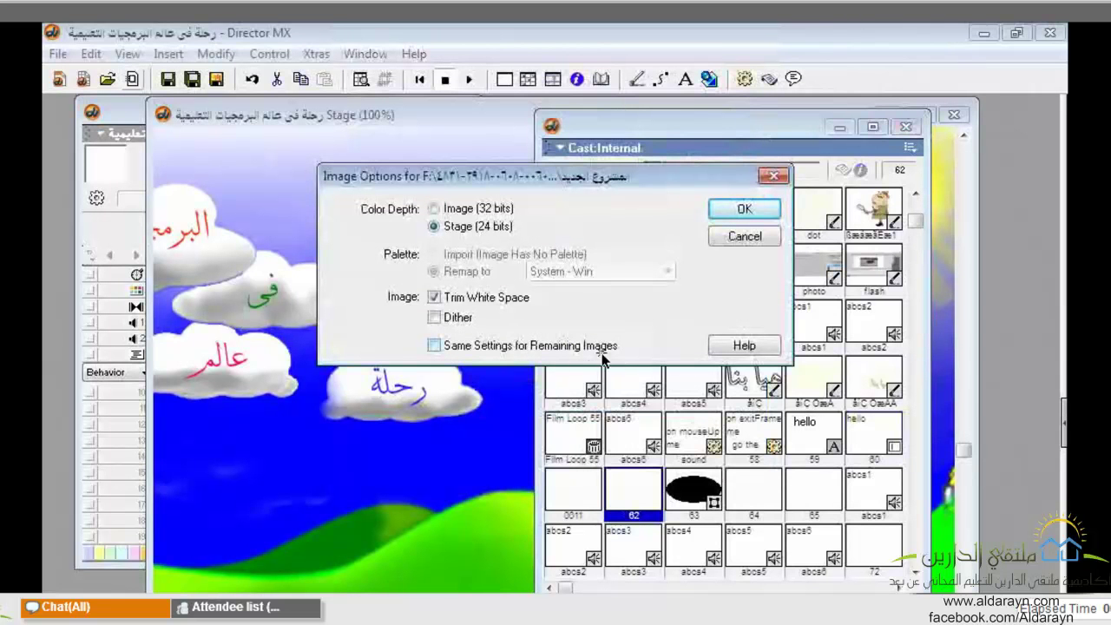
pyautogui.click(441, 347)
pyautogui.click(710, 213)
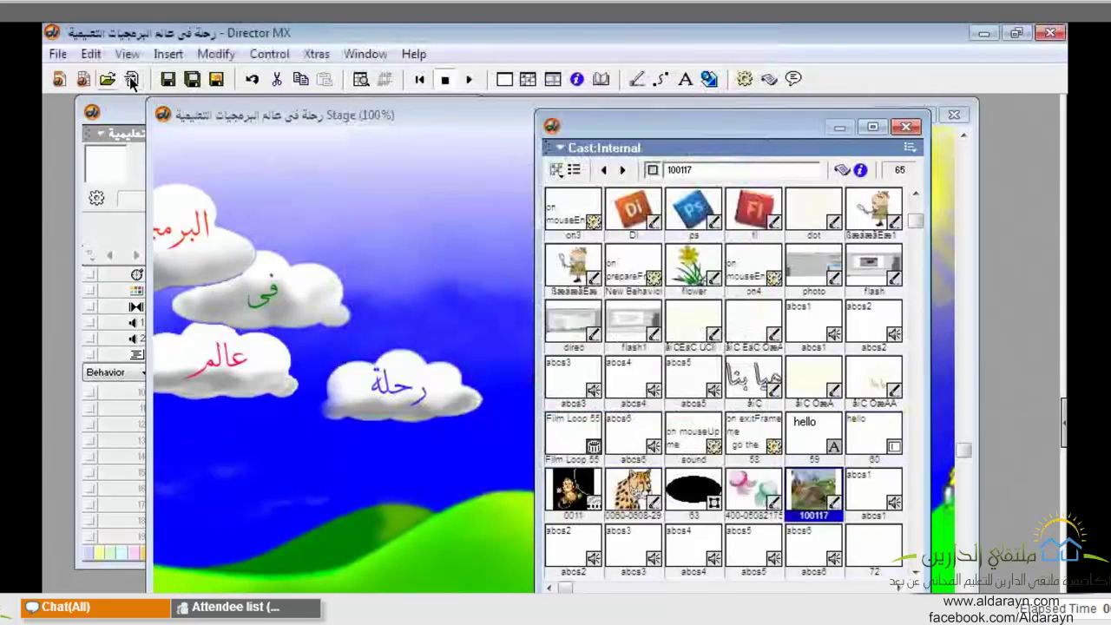
# - Check the file commands around Import and Export, and select the Di and New Behavior members in the Internal cast
pyautogui.click(57, 55)
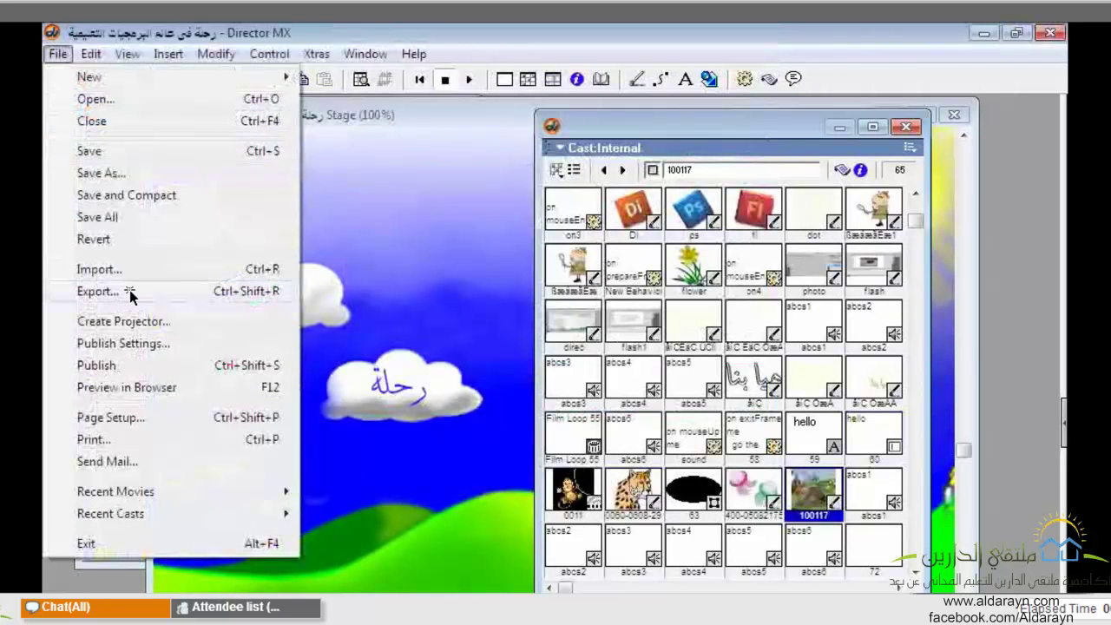
pyautogui.press('Escape')
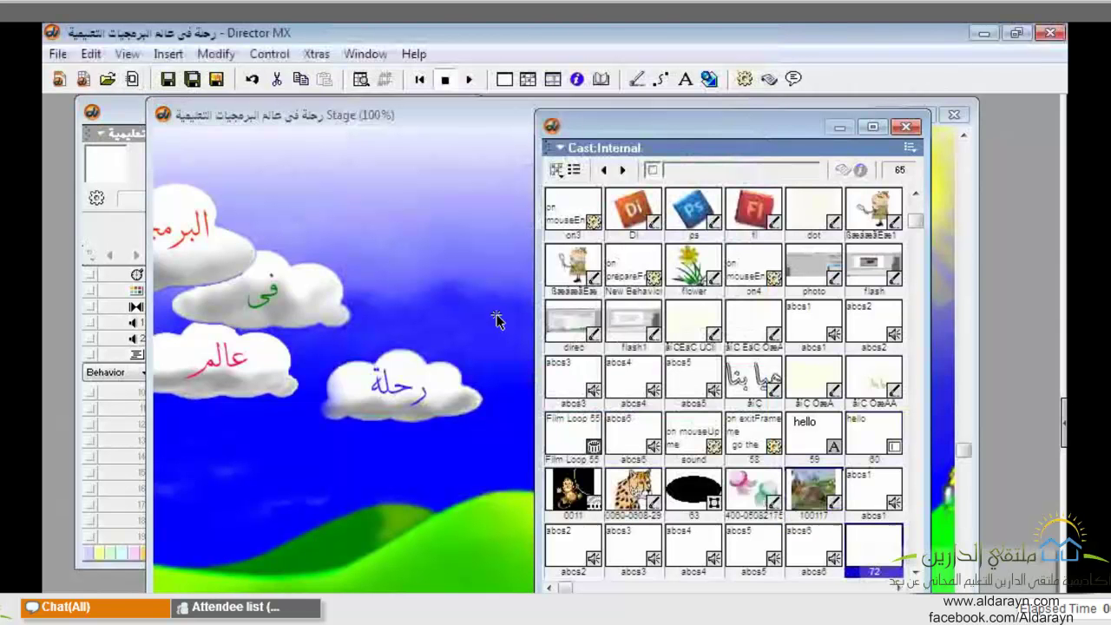
pyautogui.rightClick(864, 549)
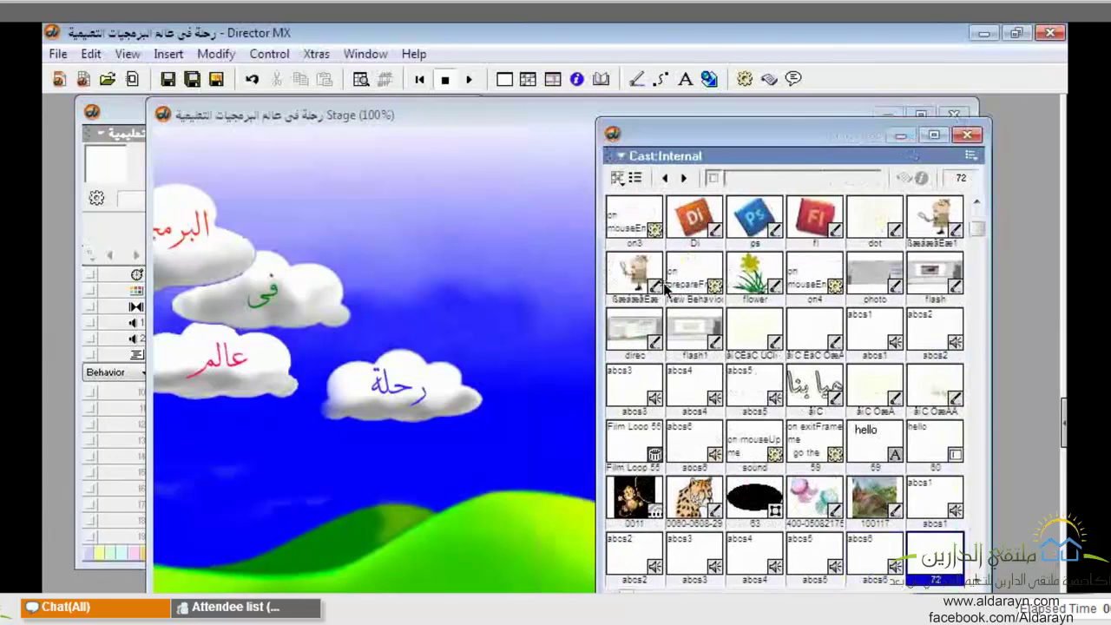
pyautogui.click(694, 222)
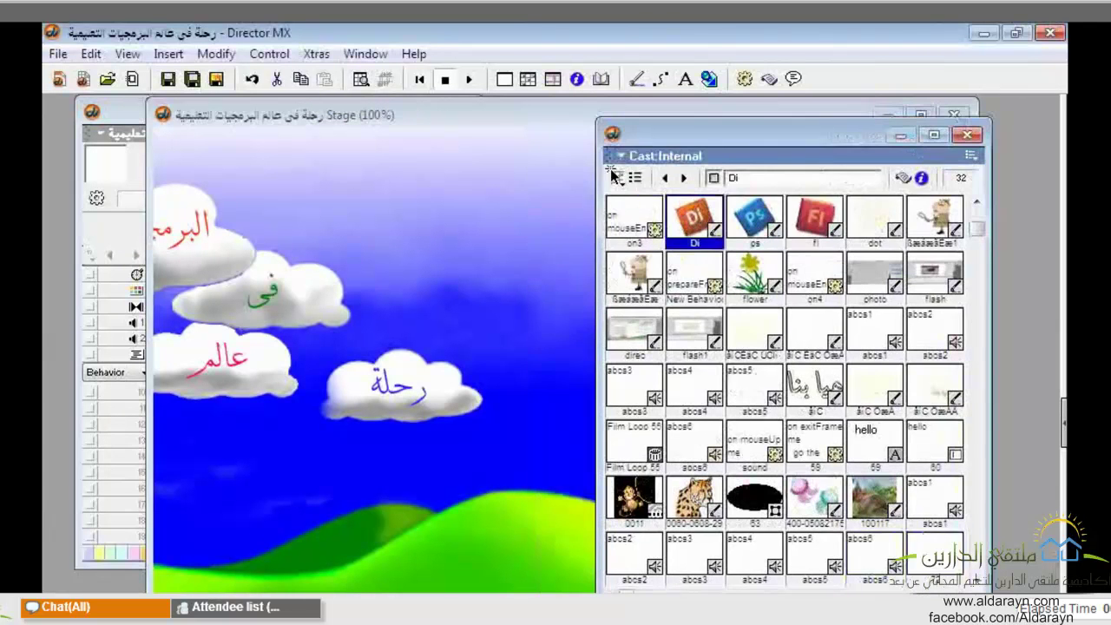
pyautogui.click(720, 262)
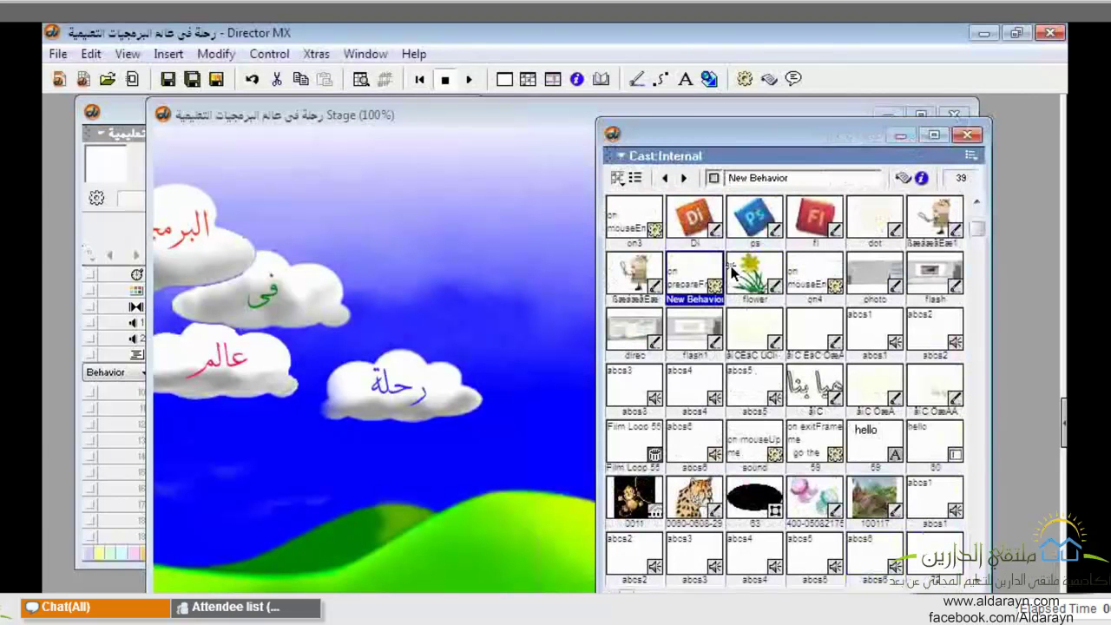
# - Search the Internal cast by name for abc1 with Find Cast Member
pyautogui.click(369, 82)
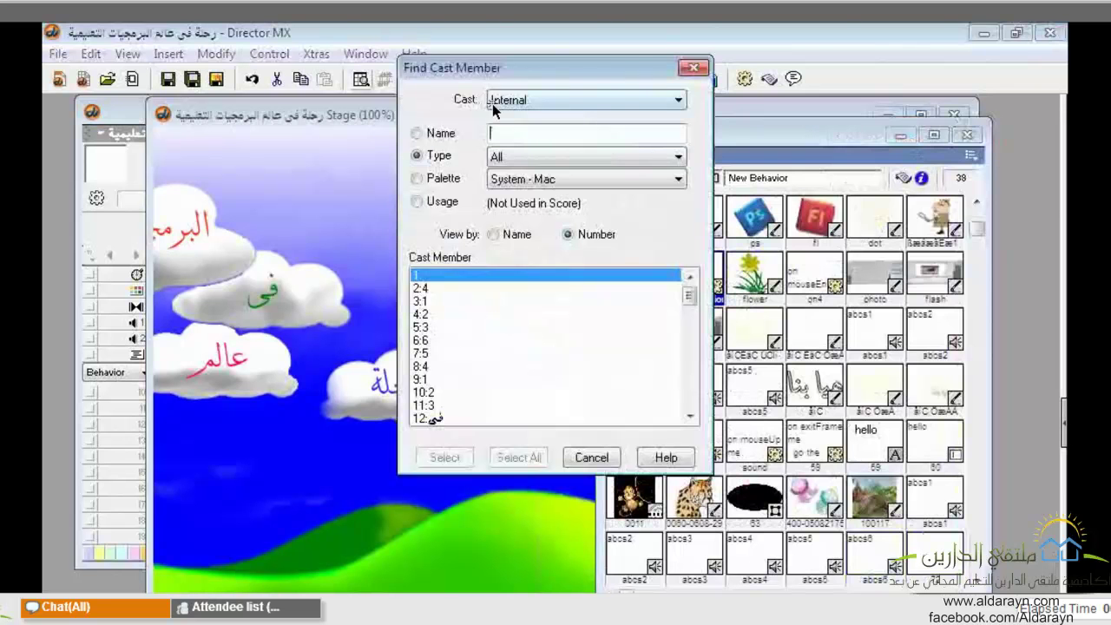
pyautogui.click(477, 137)
pyautogui.write('ac')
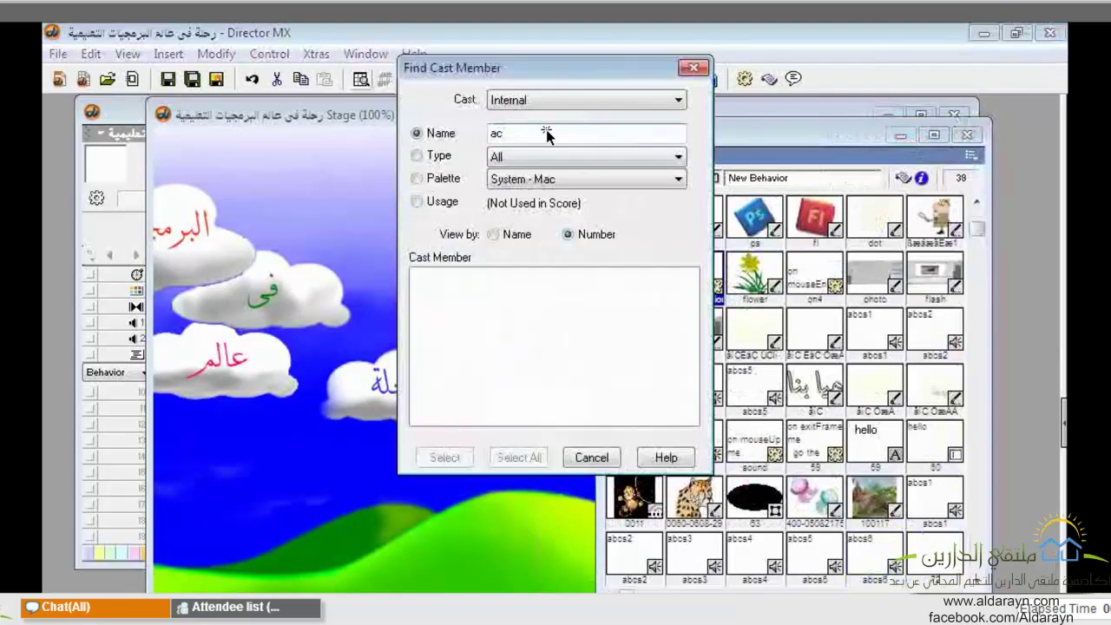
pyautogui.press('BackSpace')
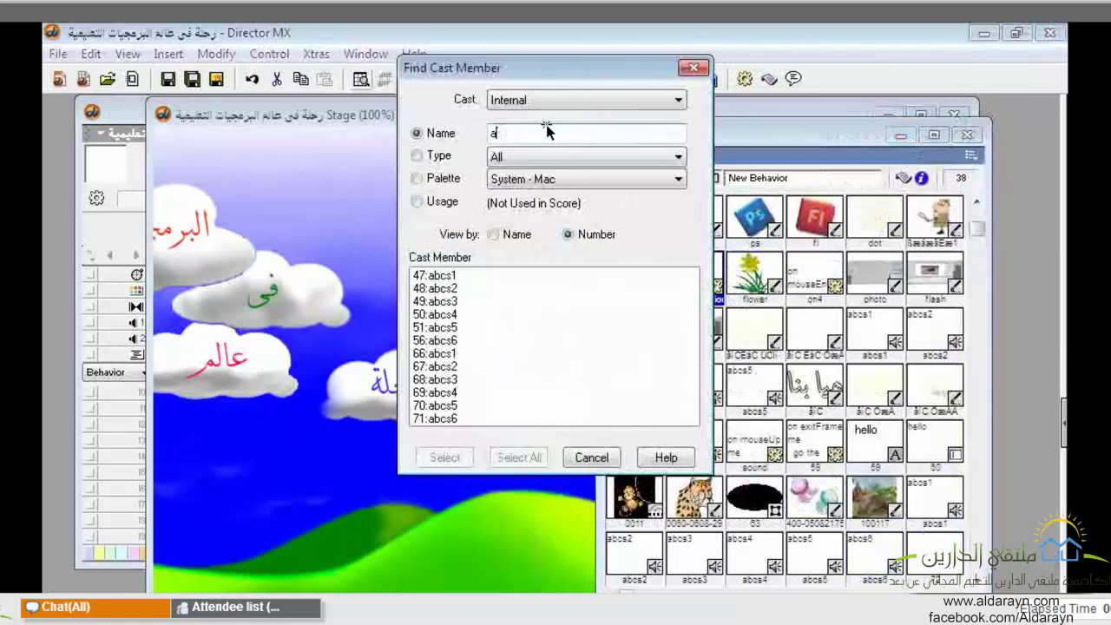
pyautogui.write('bc1')
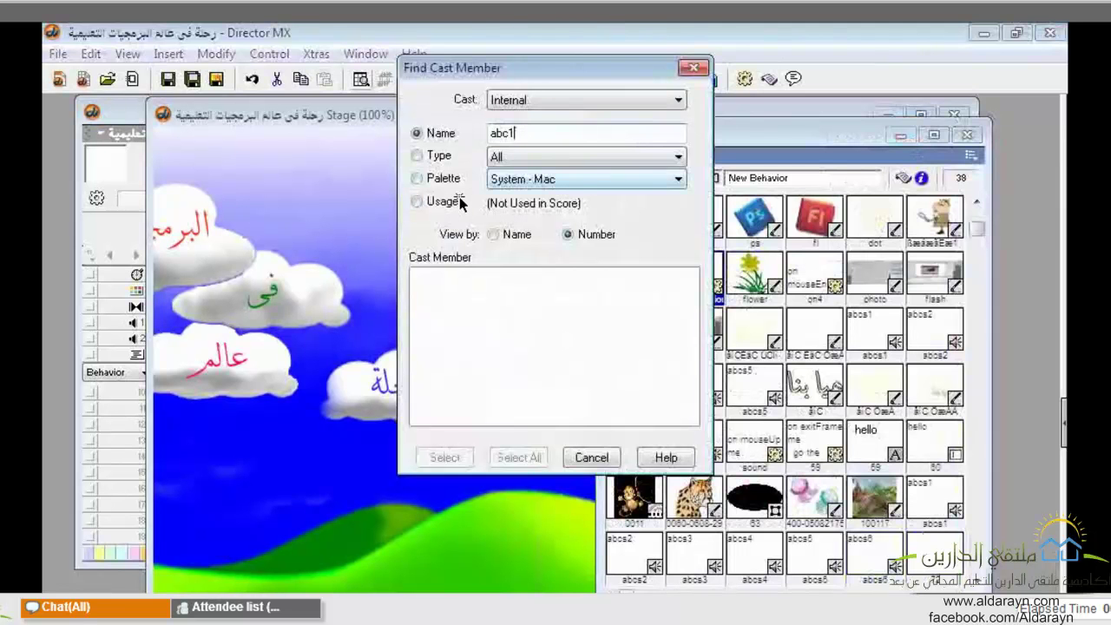
# - Filter the cast member search by the Sound type, select member 47 abcs1, and look through the Internal cast around it
pyautogui.click(531, 158)
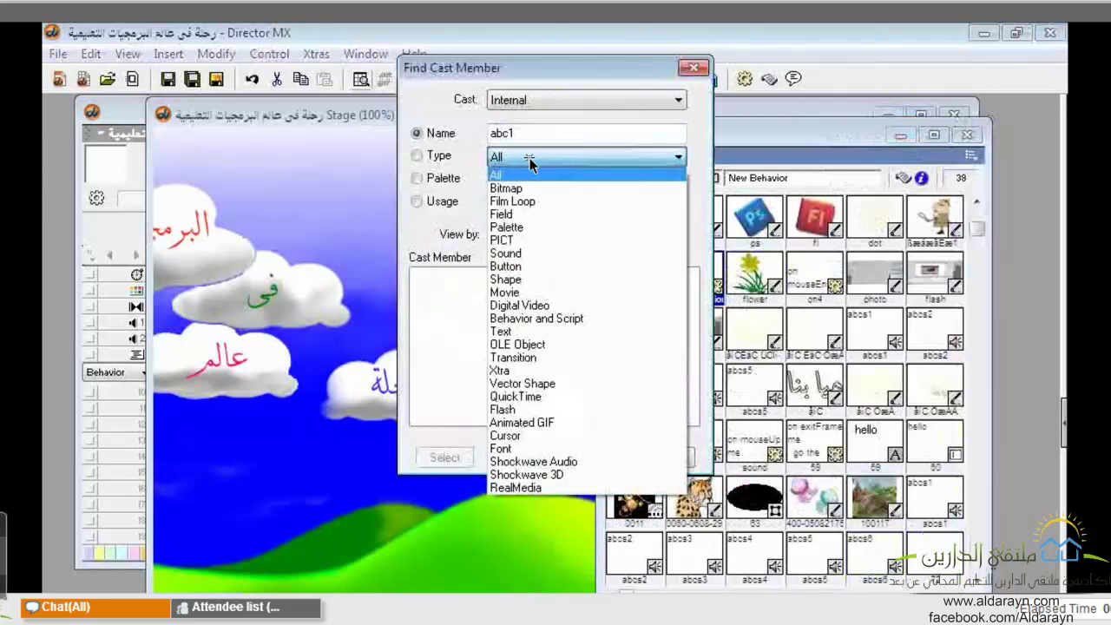
pyautogui.press('Down')
pyautogui.press('Down')
pyautogui.press('Down')
pyautogui.press('Down')
pyautogui.press('Down')
pyautogui.press('Down')
pyautogui.press('Down')
pyautogui.press('Up')
pyautogui.click(548, 254)
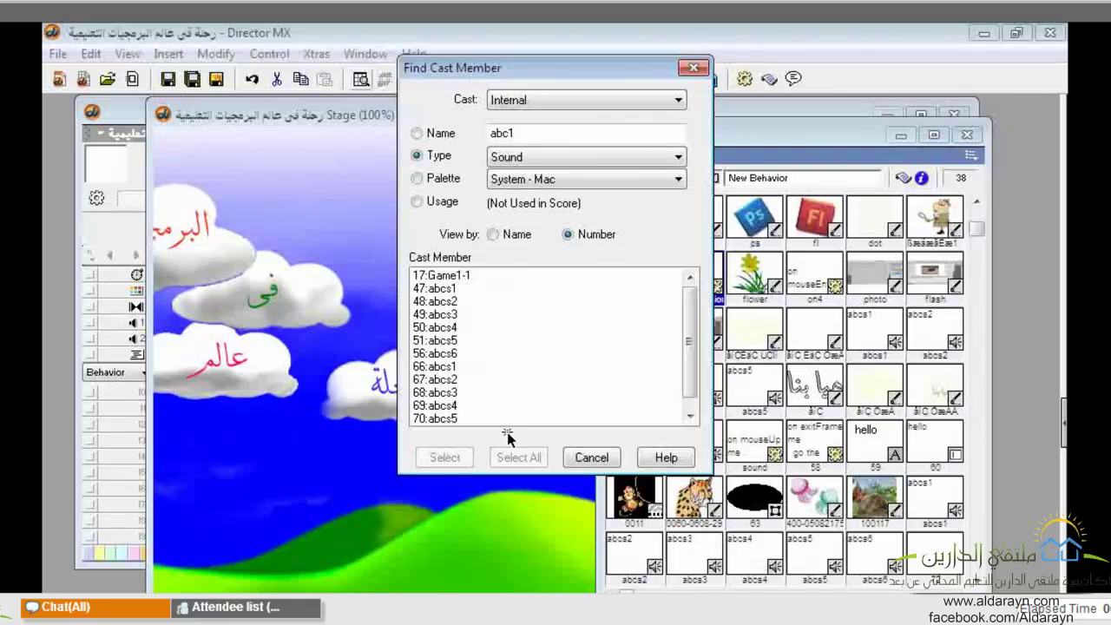
pyautogui.click(443, 289)
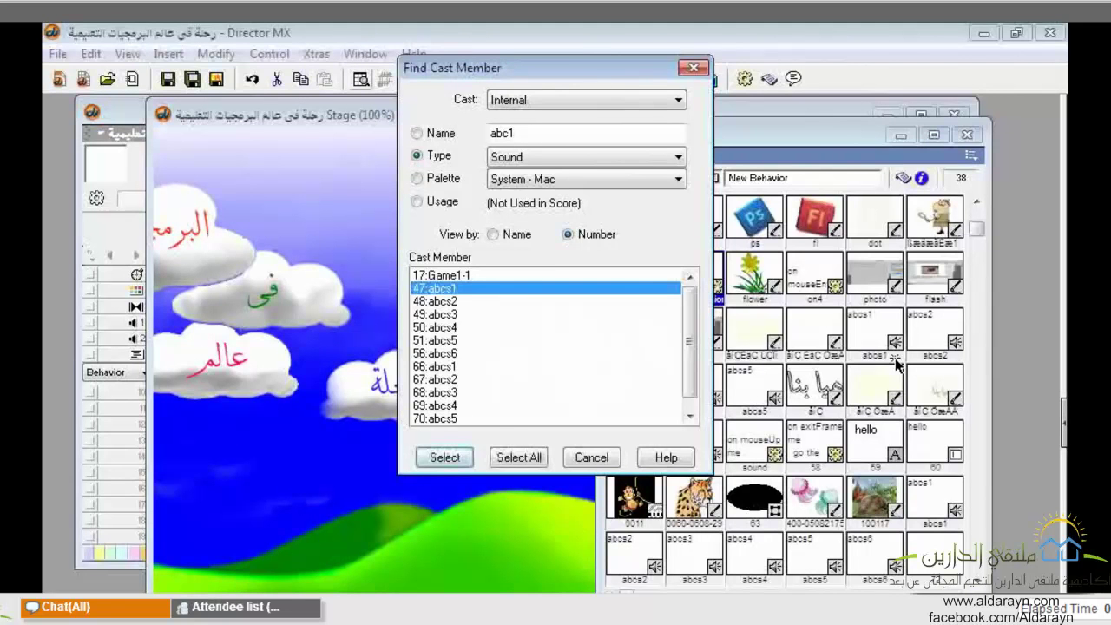
pyautogui.press('Return')
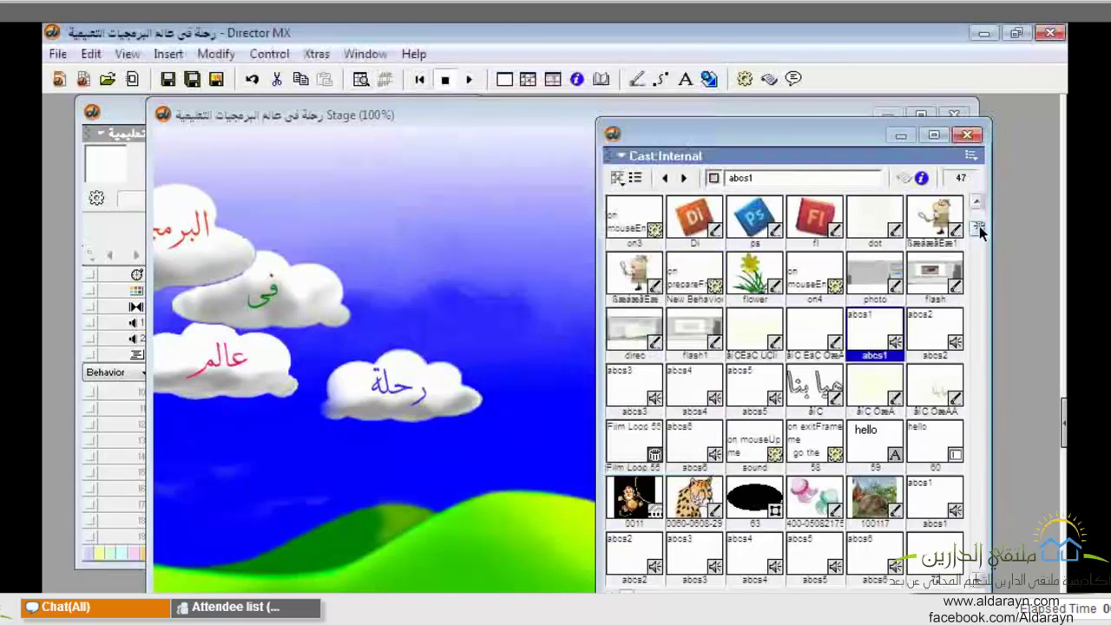
pyautogui.moveTo(980, 224); pyautogui.dragTo(981, 221)
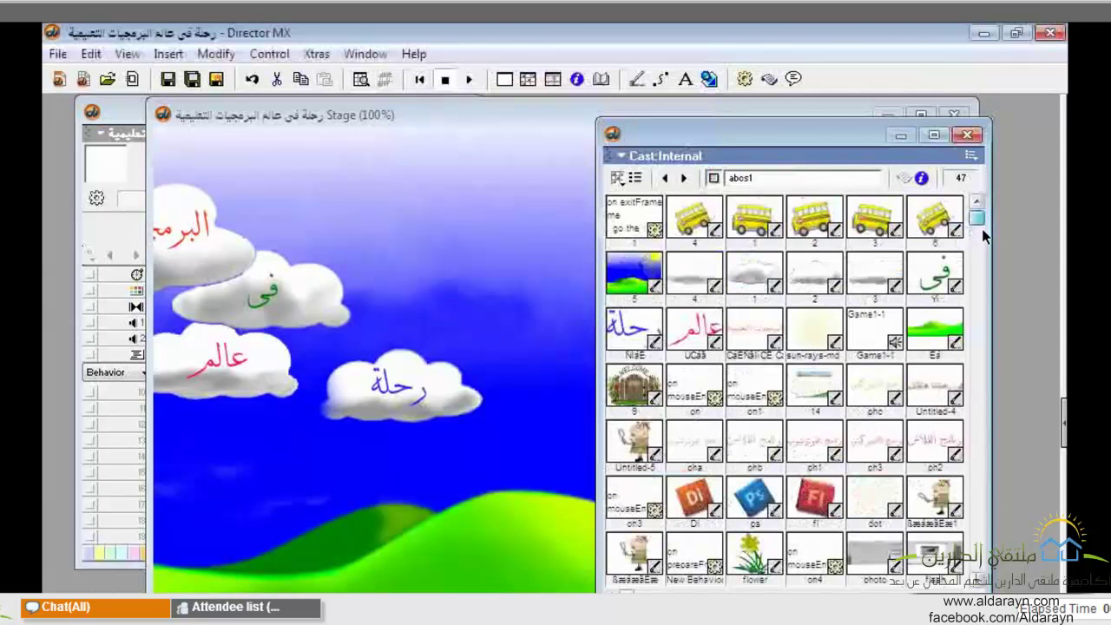
pyautogui.scroll(-5, 937, 378)
pyautogui.scroll(3, 910, 513)
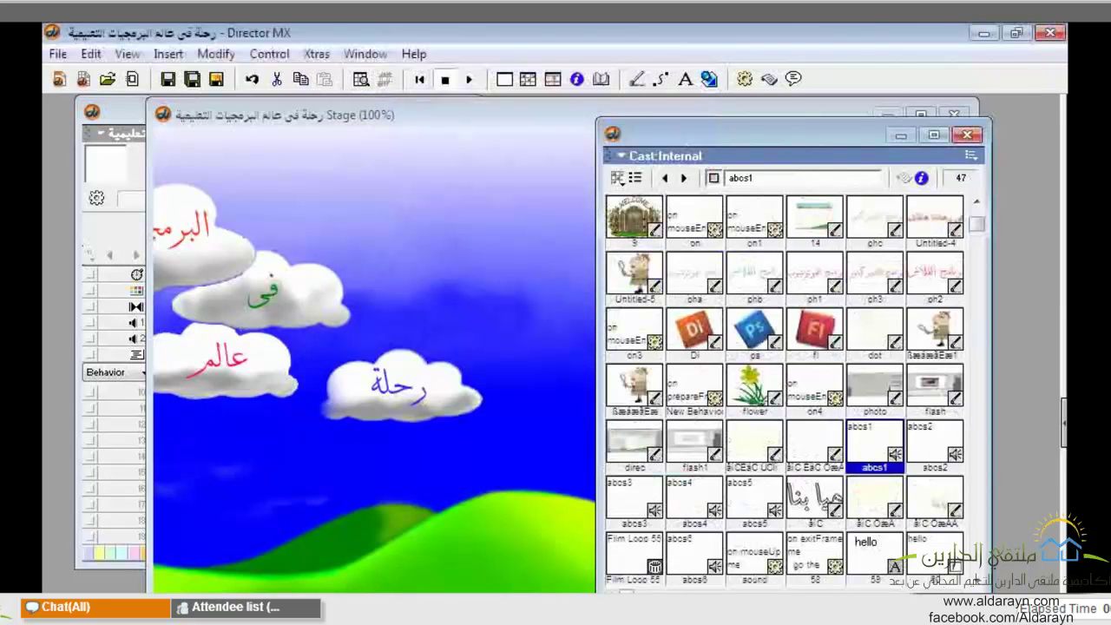
# - Reopen Find Cast Member, check the available casts, clear the name, and set the type to All
pyautogui.click(366, 82)
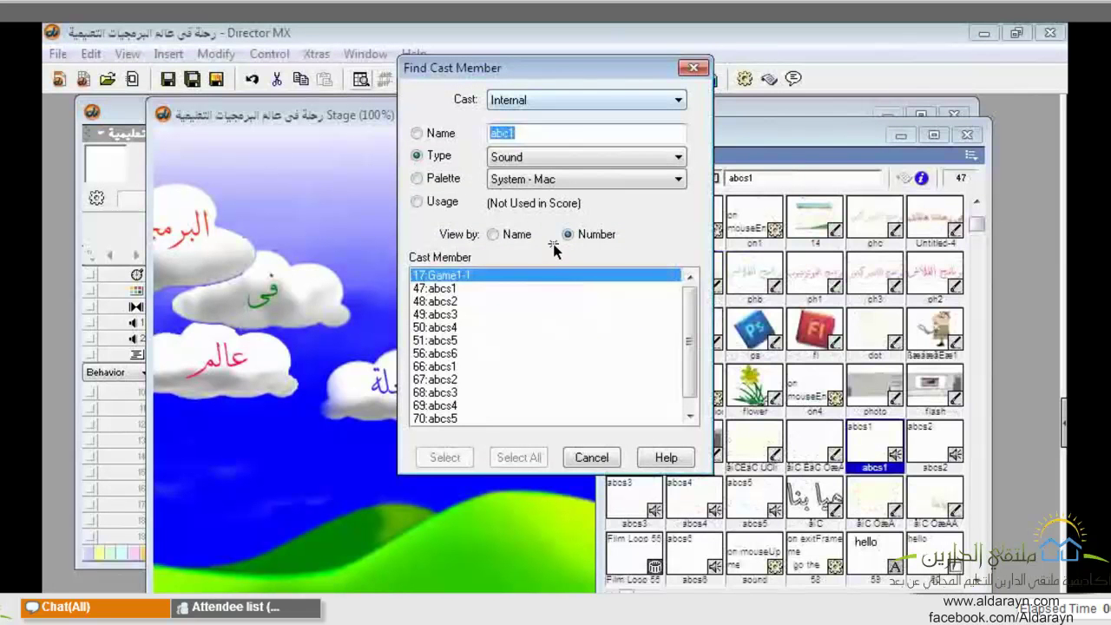
pyautogui.click(513, 103)
pyautogui.click(569, 104)
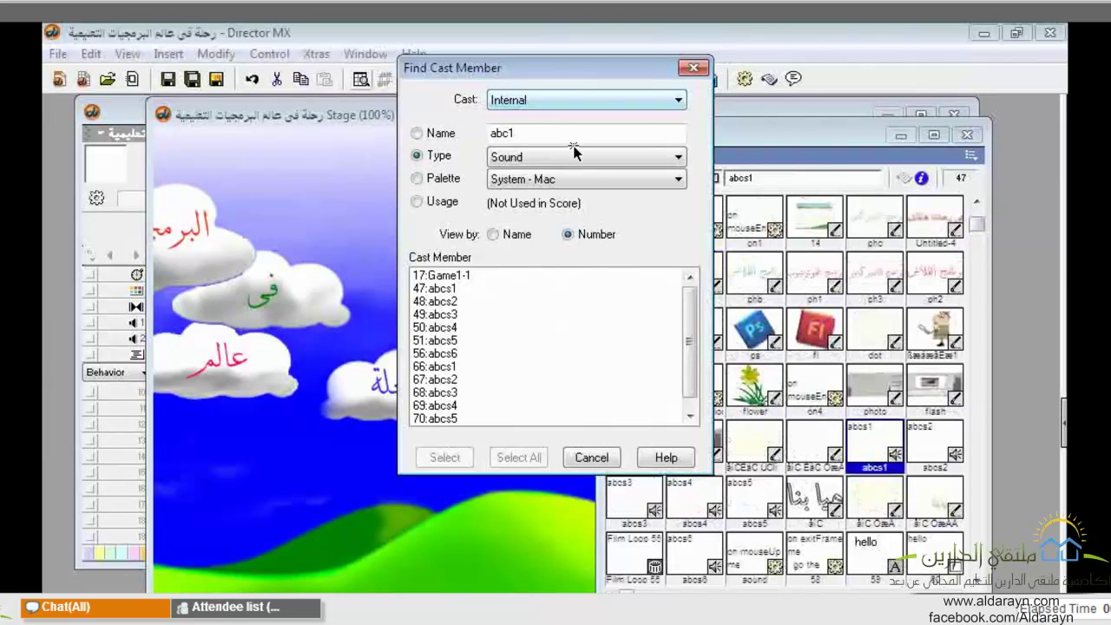
pyautogui.click(575, 104)
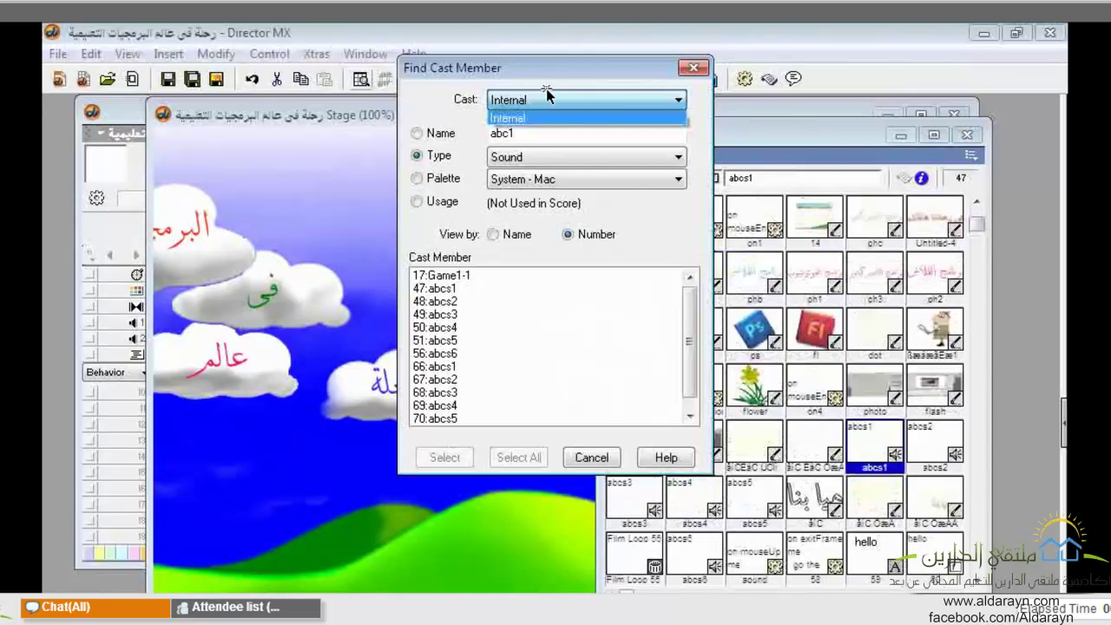
pyautogui.click(437, 139)
pyautogui.press('BackSpace')
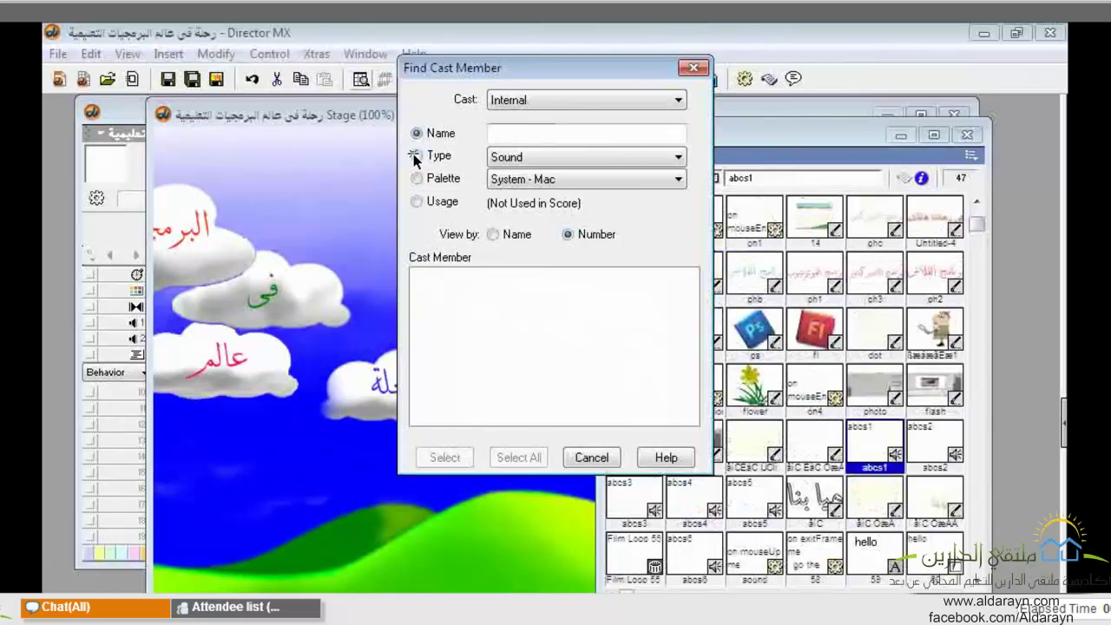
pyautogui.click(526, 159)
pyautogui.click(526, 170)
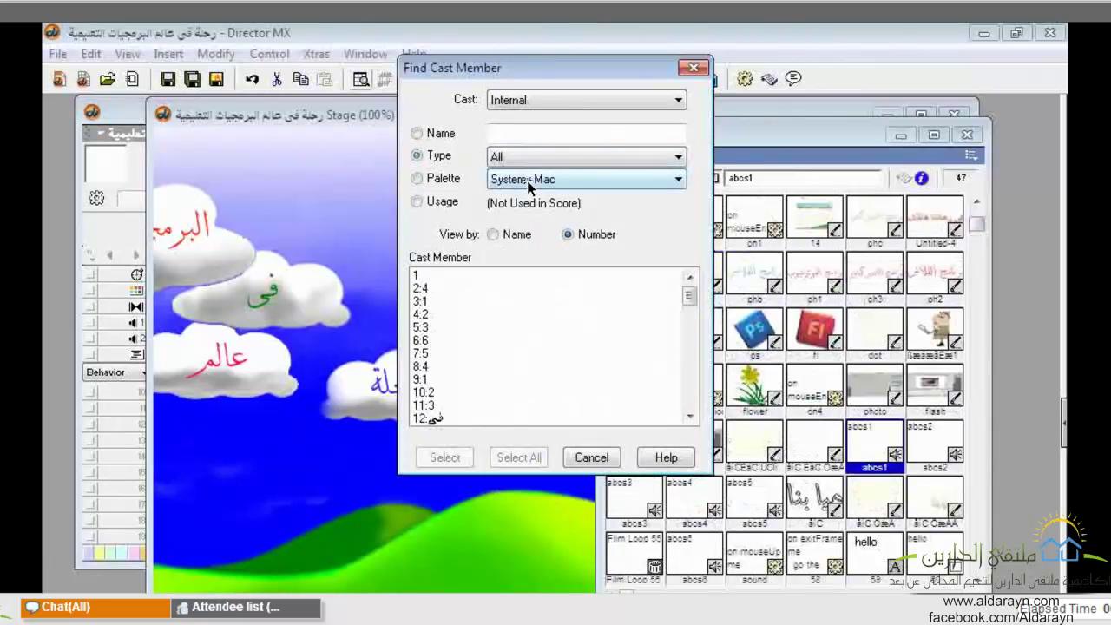
# - Find members by usage (Not Used in Score), select them all, and look over the selection in the Internal cast
pyautogui.click(452, 201)
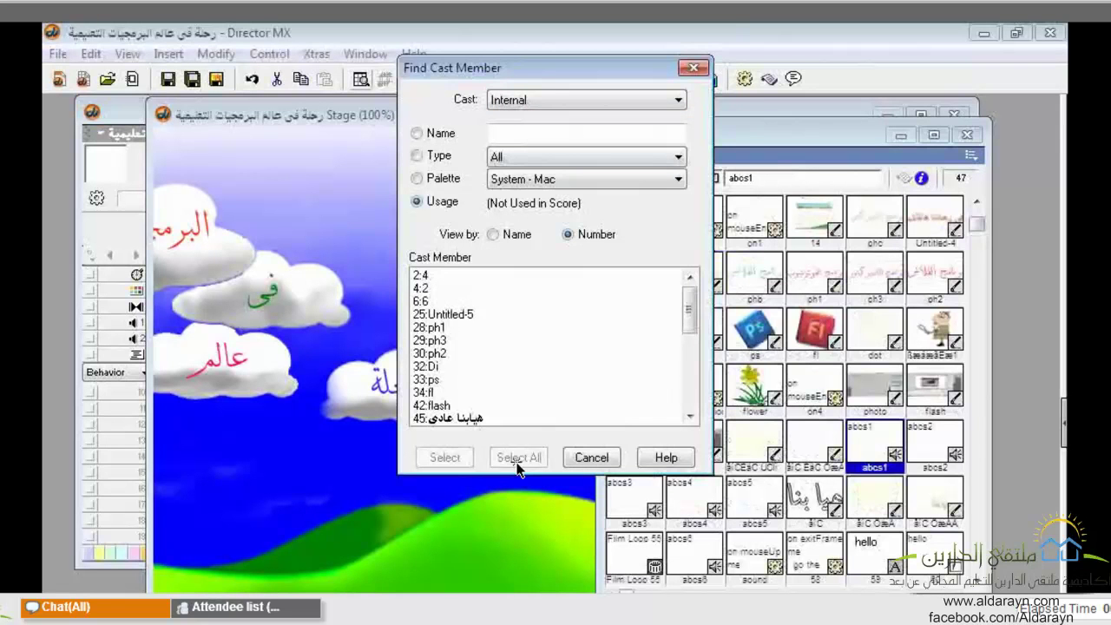
pyautogui.click(437, 301)
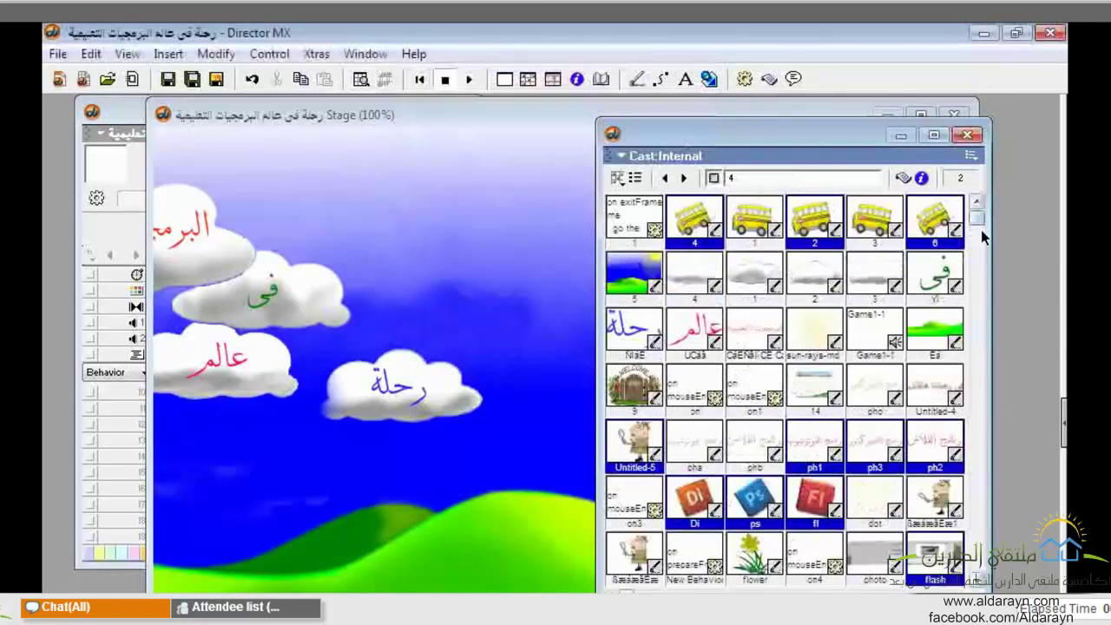
pyautogui.scroll(-1, 981, 229)
pyautogui.scroll(-3, 982, 235)
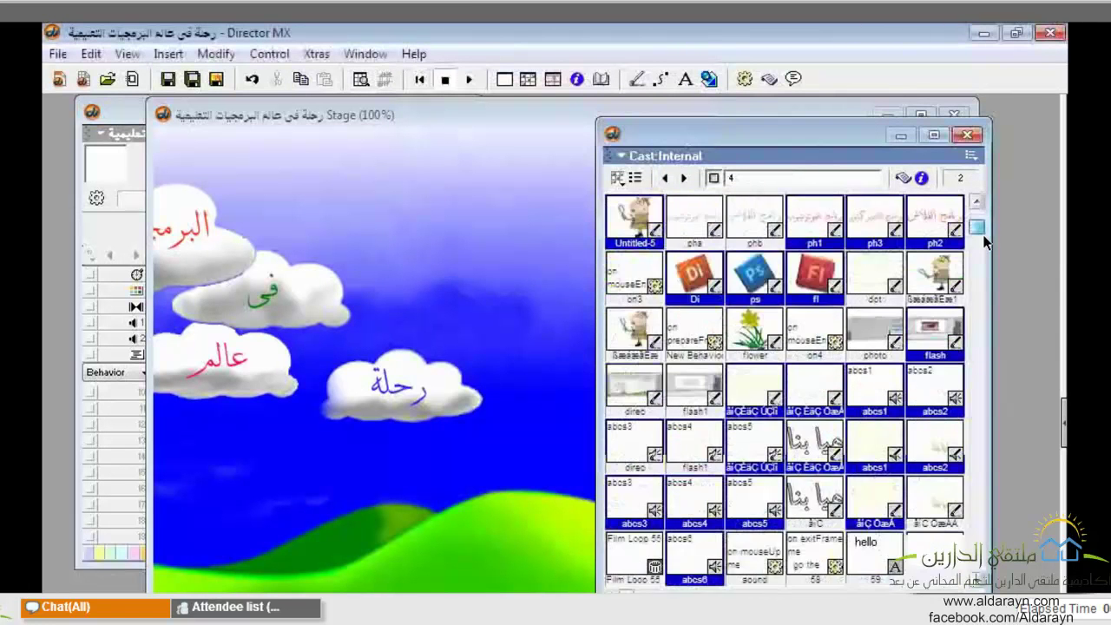
pyautogui.scroll(1, 985, 239)
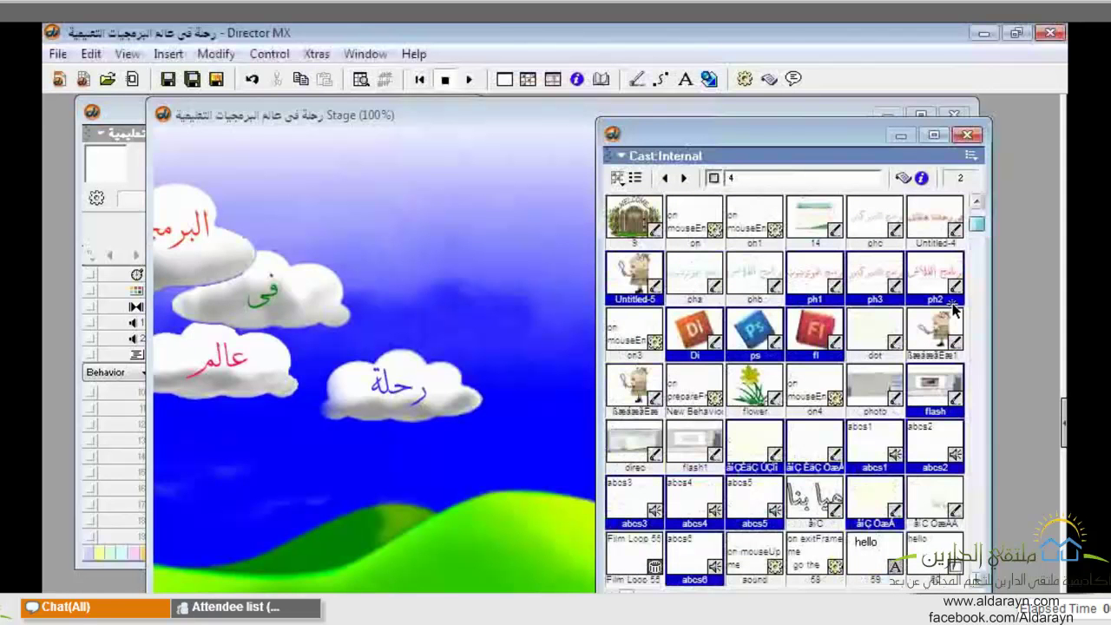
# - Select only the abcs2 sound member, and reselect all members not used in the Score through Find Cast Member
pyautogui.click(894, 460)
pyautogui.click(922, 460)
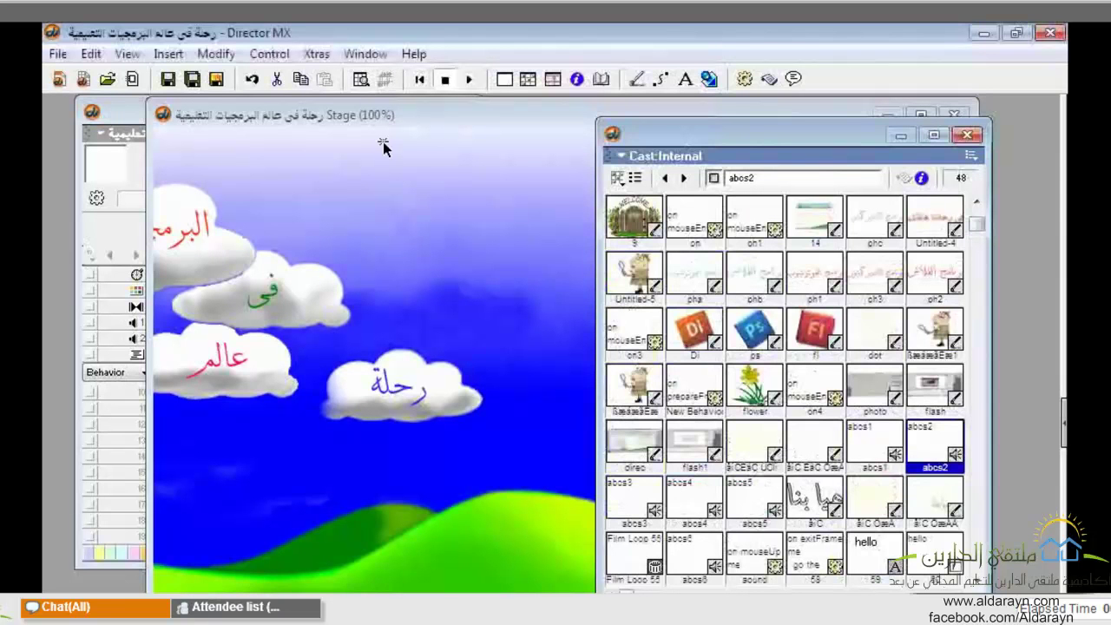
pyautogui.hotkey('ctrl', ';')
pyautogui.press('Down')
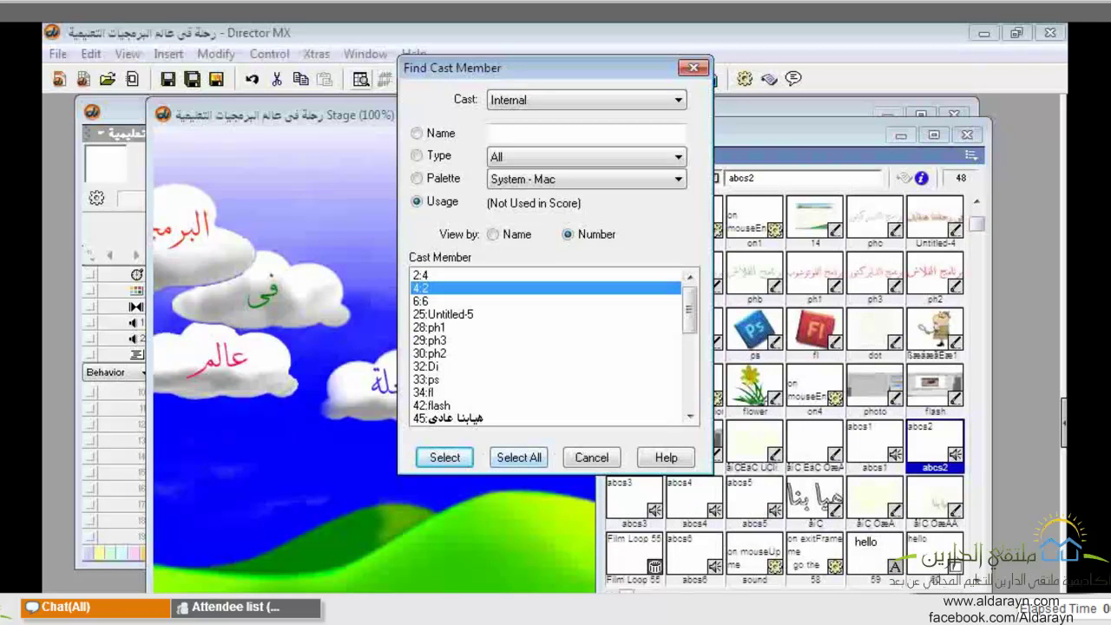
pyautogui.hotkey('alt', 'a')
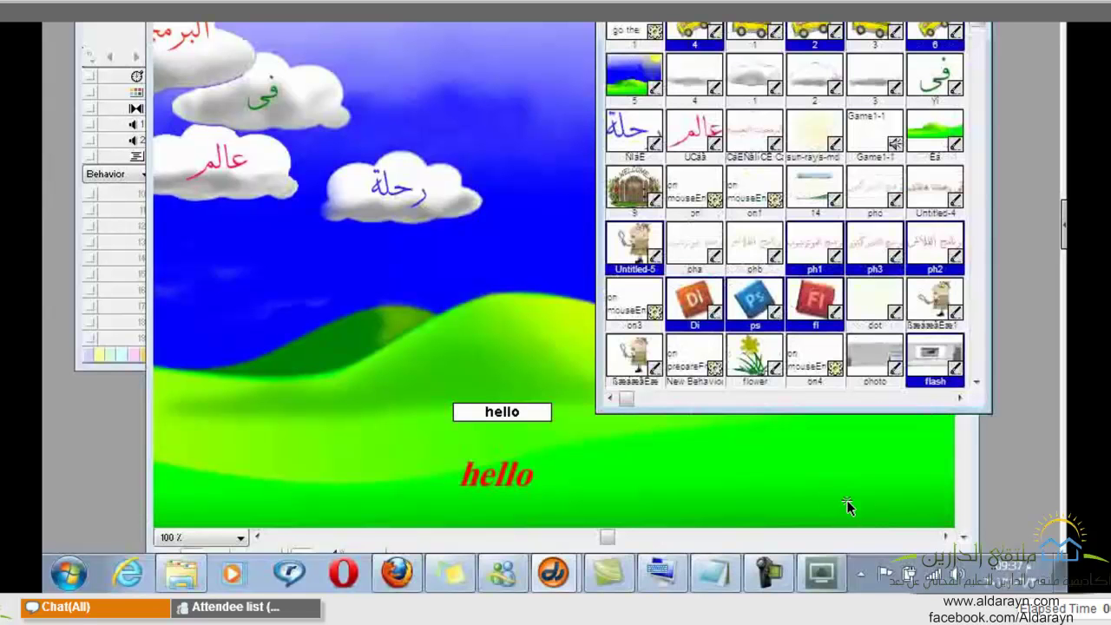
# - Check the WizIQ class page in the browser, and switch back to the رحلة فى عالم البرمجيات التعليمية movie in Director MX to show its Score
pyautogui.click(769, 573)
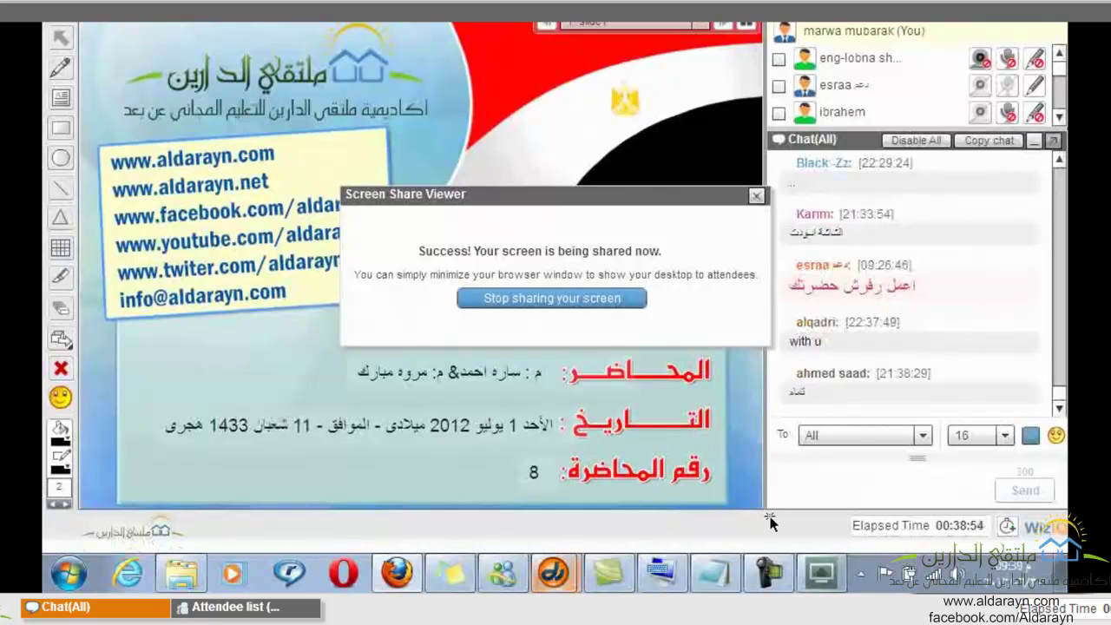
pyautogui.moveTo(563, 576)
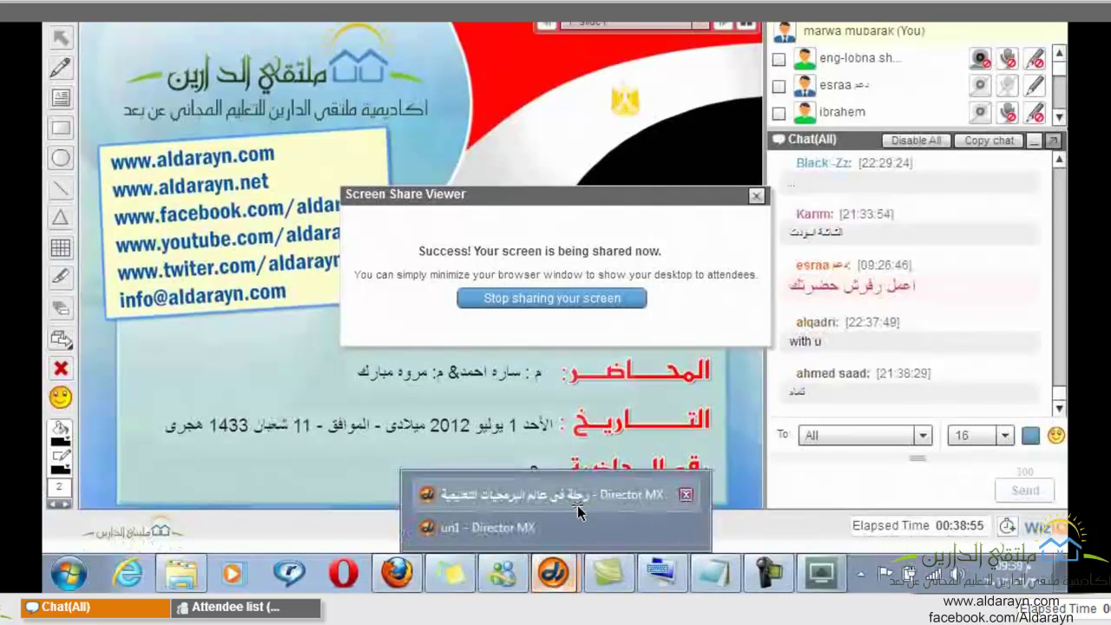
pyautogui.click(626, 488)
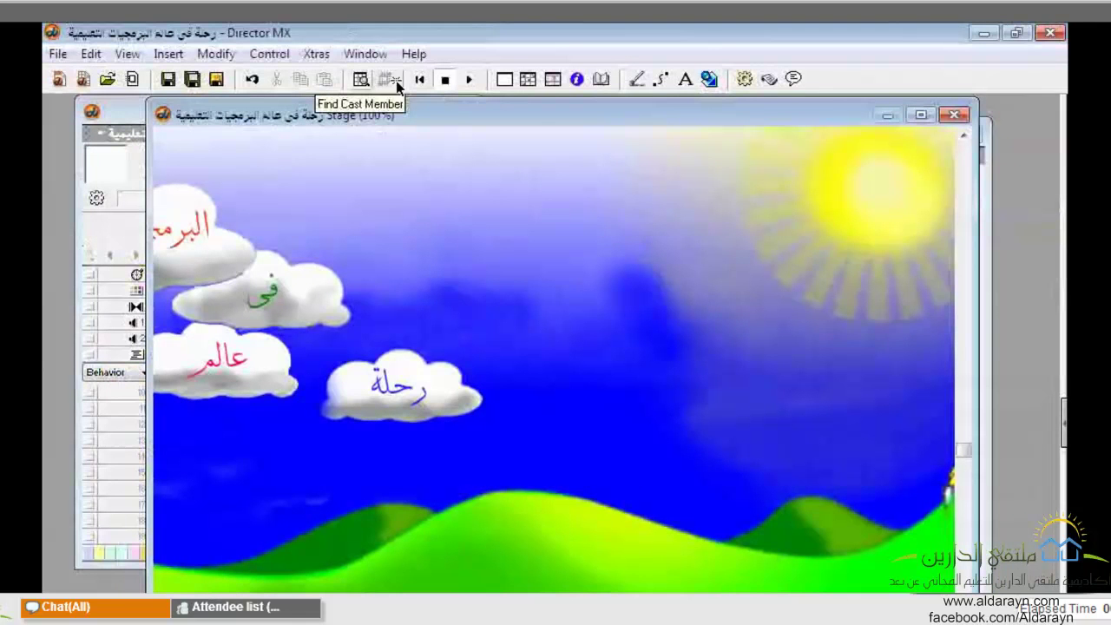
pyautogui.click(554, 80)
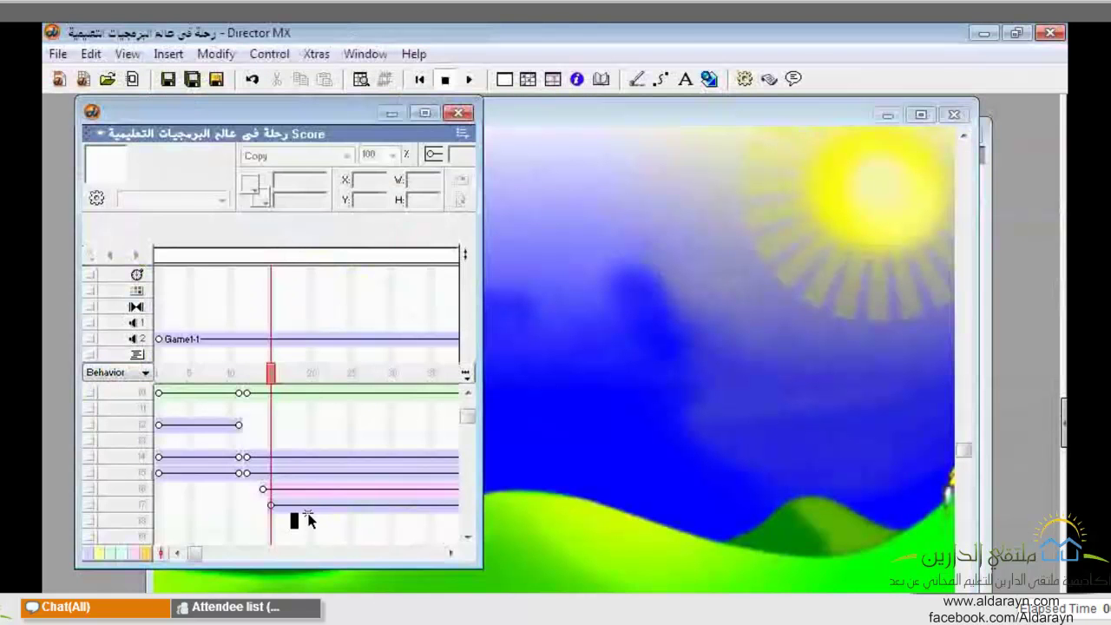
# - Select the sprites in channels 17, 16, 14 and 15 of the Score in turn to examine their properties and frame spans
pyautogui.click(286, 507)
pyautogui.click(266, 490)
pyautogui.click(252, 457)
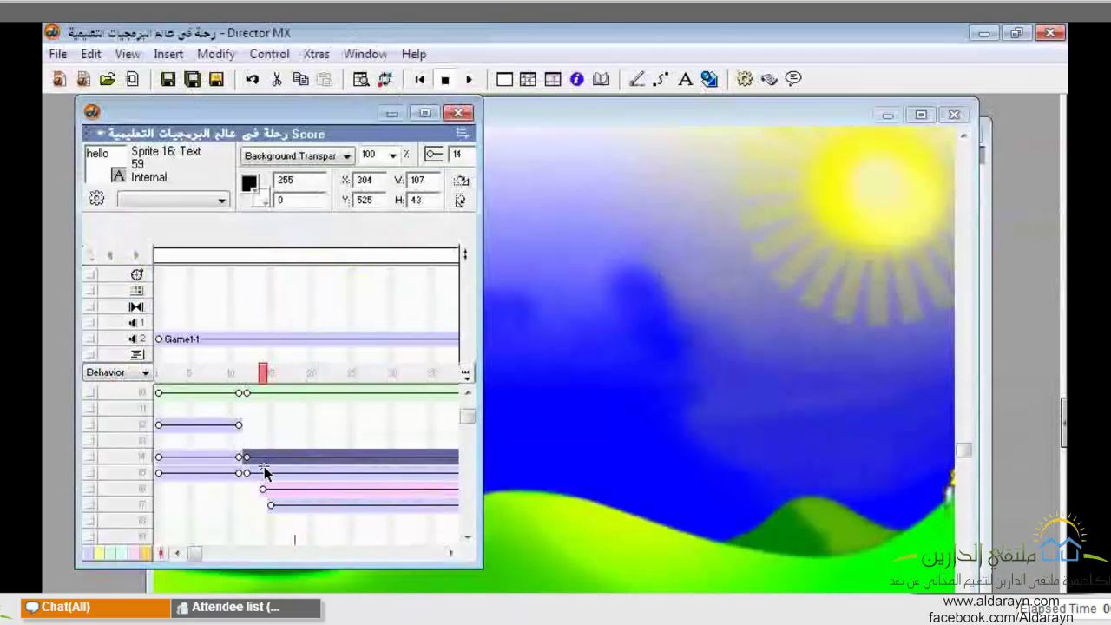
pyautogui.click(206, 462)
pyautogui.click(208, 551)
pyautogui.click(221, 553)
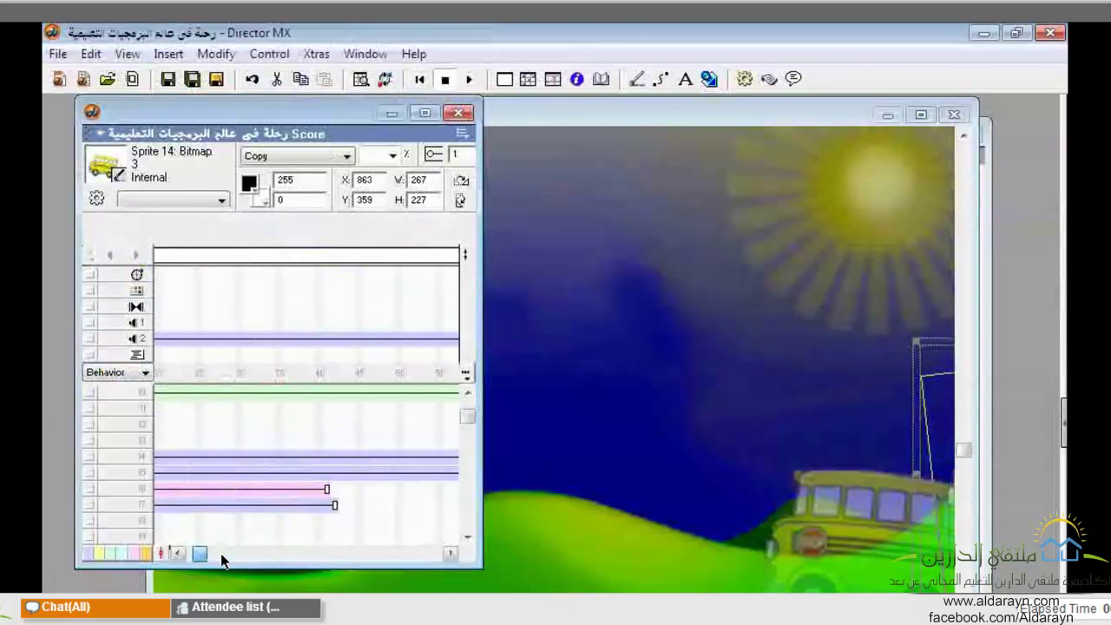
pyautogui.click(317, 472)
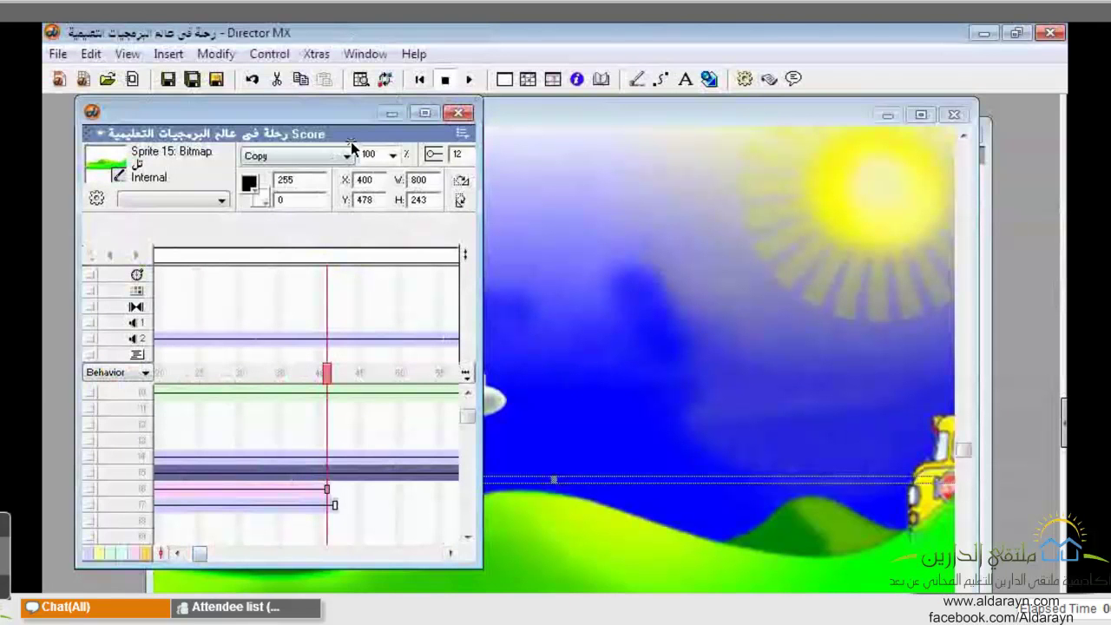
pyautogui.moveTo(350, 143); pyautogui.dragTo(126, 255)
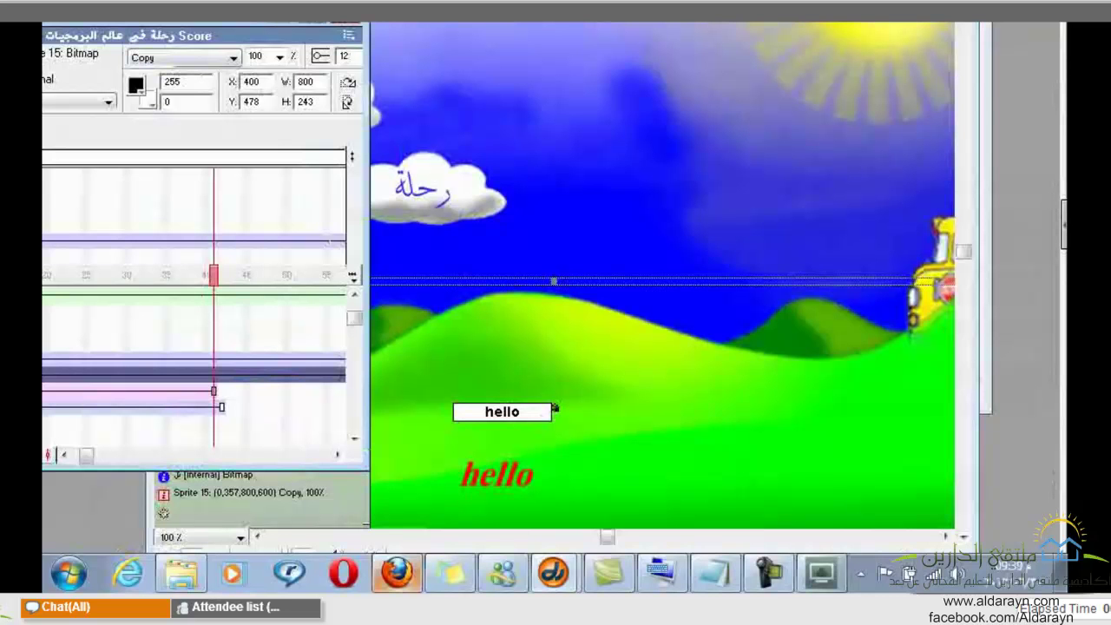
# - Check the WizIQ class page in the browser, and return to the رحلة فى عالم البرمجيات التعليمية movie in Director MX
pyautogui.hotkey('alt', 'Tab')
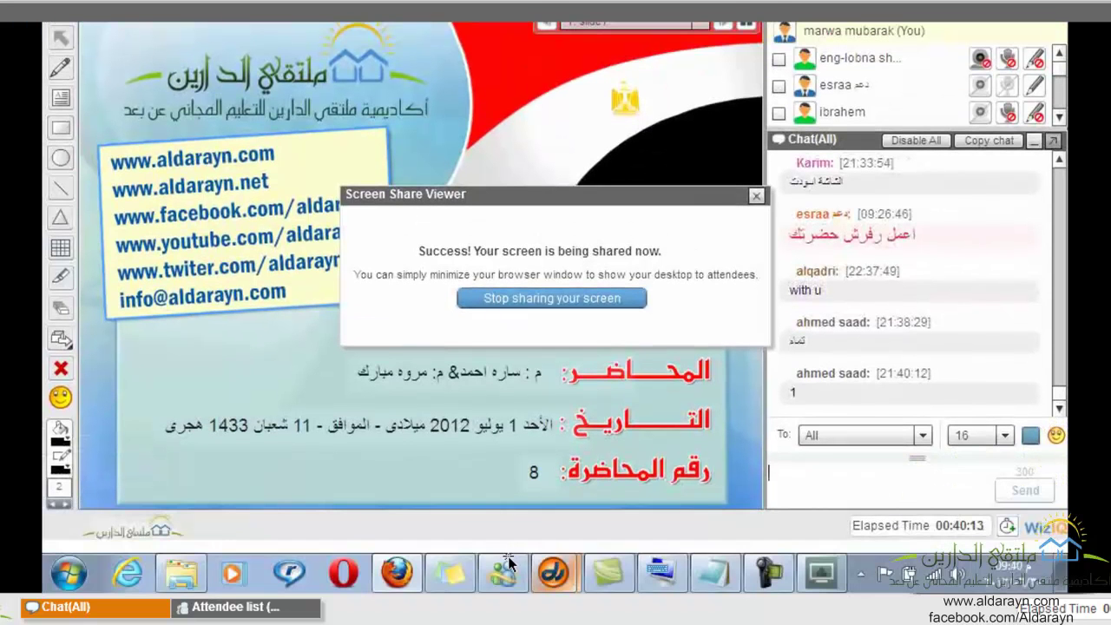
pyautogui.moveTo(568, 569)
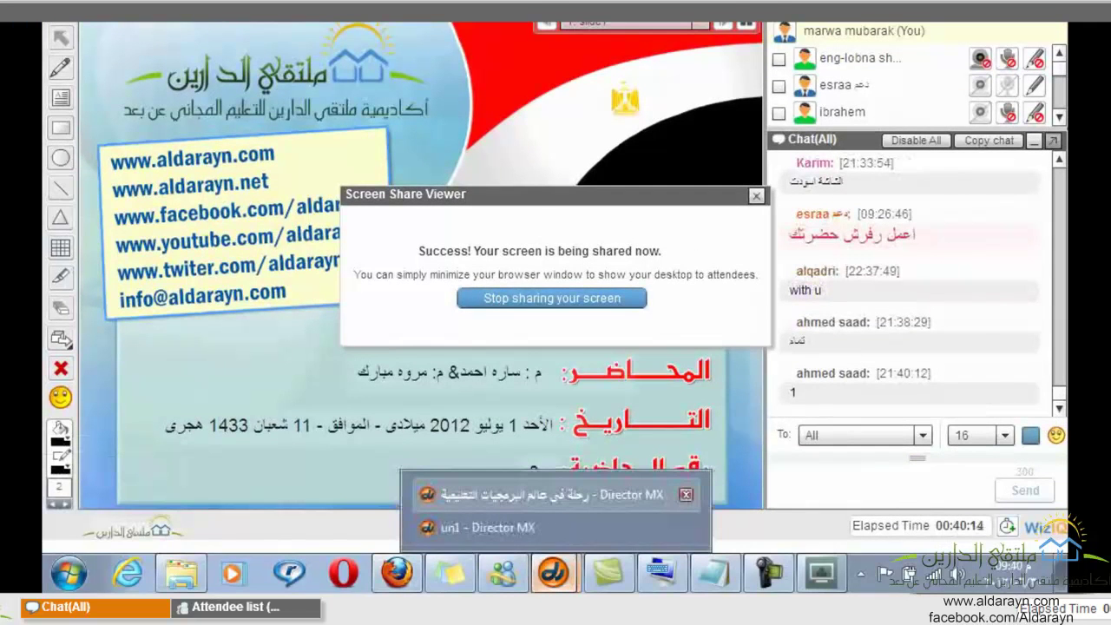
pyautogui.click(554, 523)
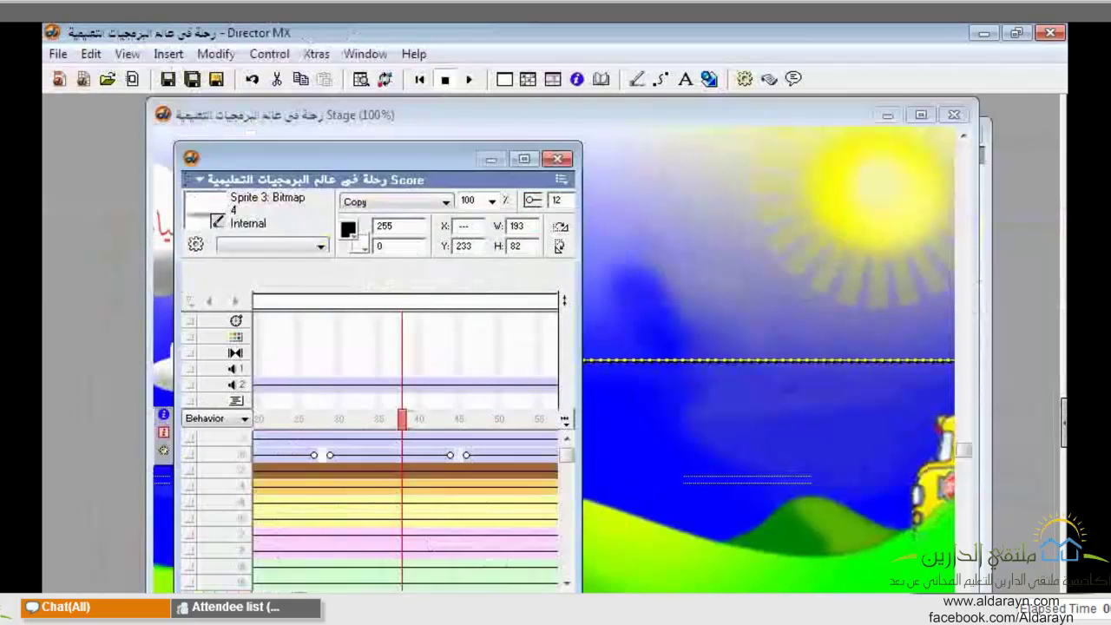
# - Place the Score window beside the clouds on the Stage, and select the عالم sprite in channel 4
pyautogui.click(417, 475)
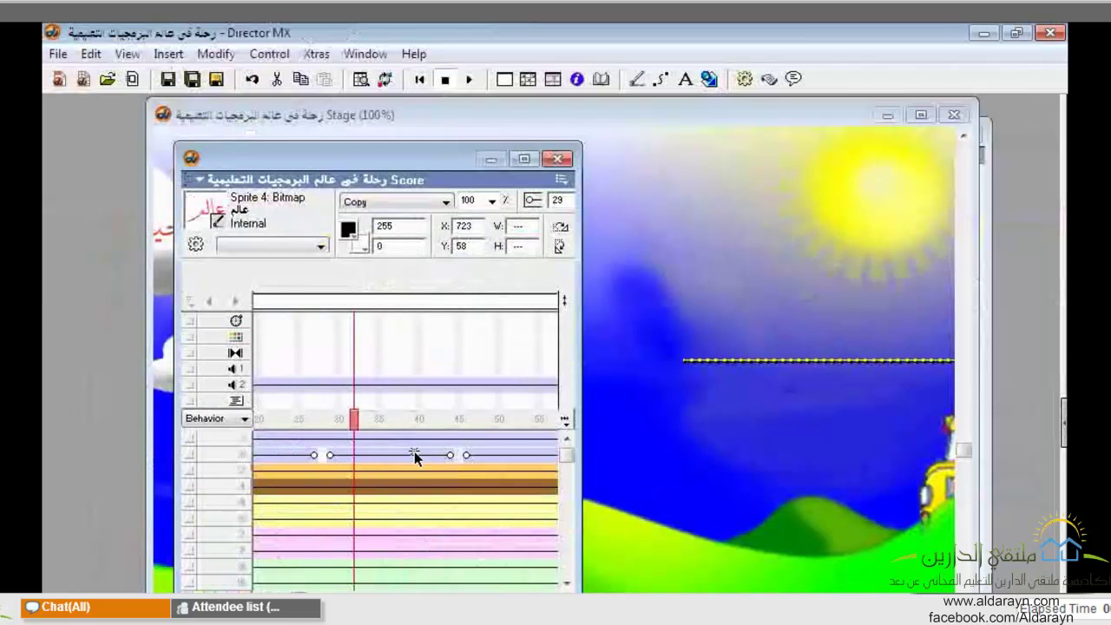
pyautogui.click(415, 451)
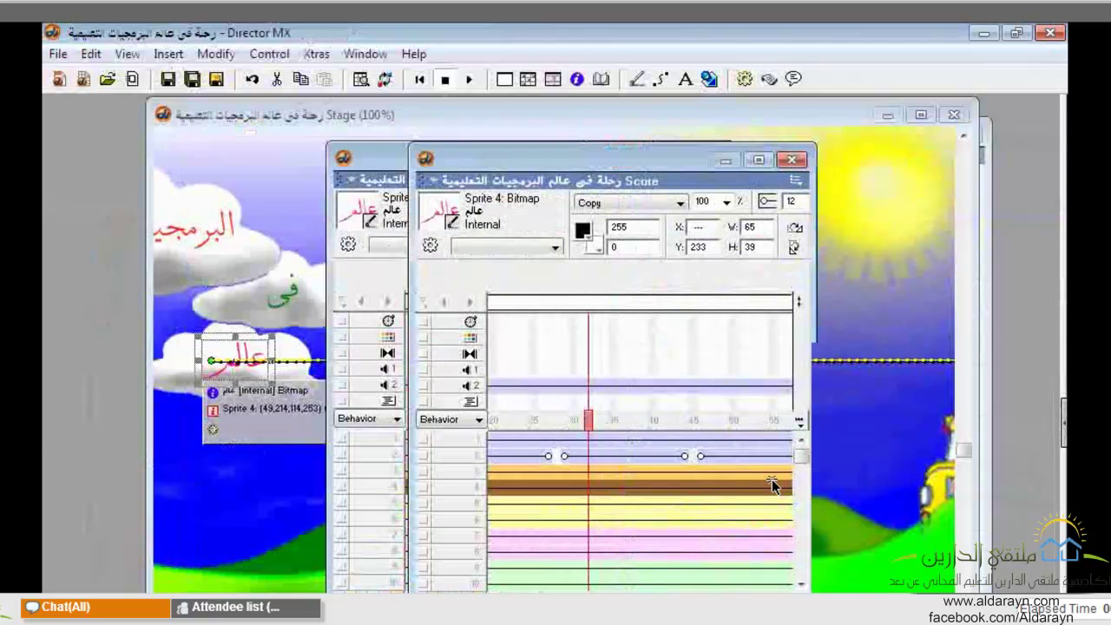
pyautogui.click(772, 476)
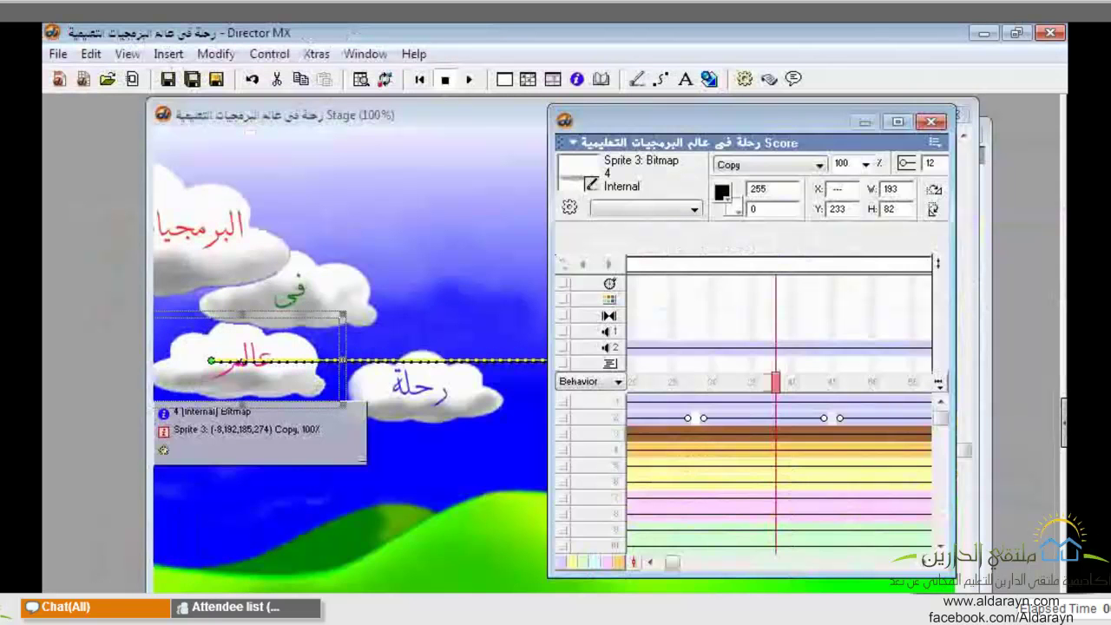
pyautogui.click(739, 452)
pyautogui.press('Left')
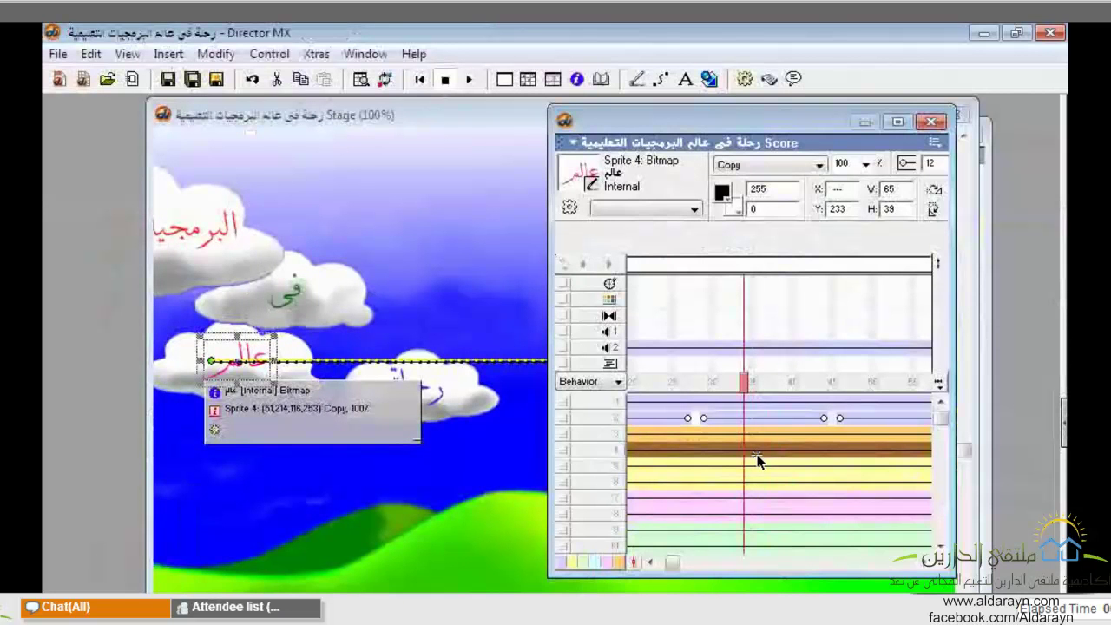
# - Open the عالم bitmap in the Paint window, and return to the Score
pyautogui.doubleClick(773, 463)
pyautogui.rightClick(662, 358)
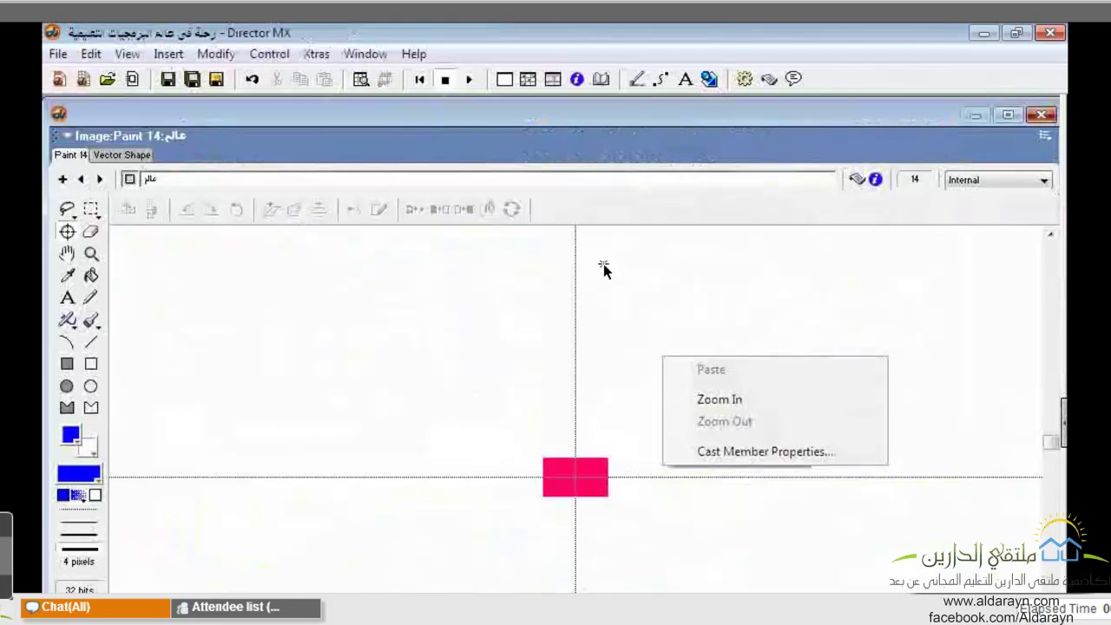
pyautogui.click(552, 79)
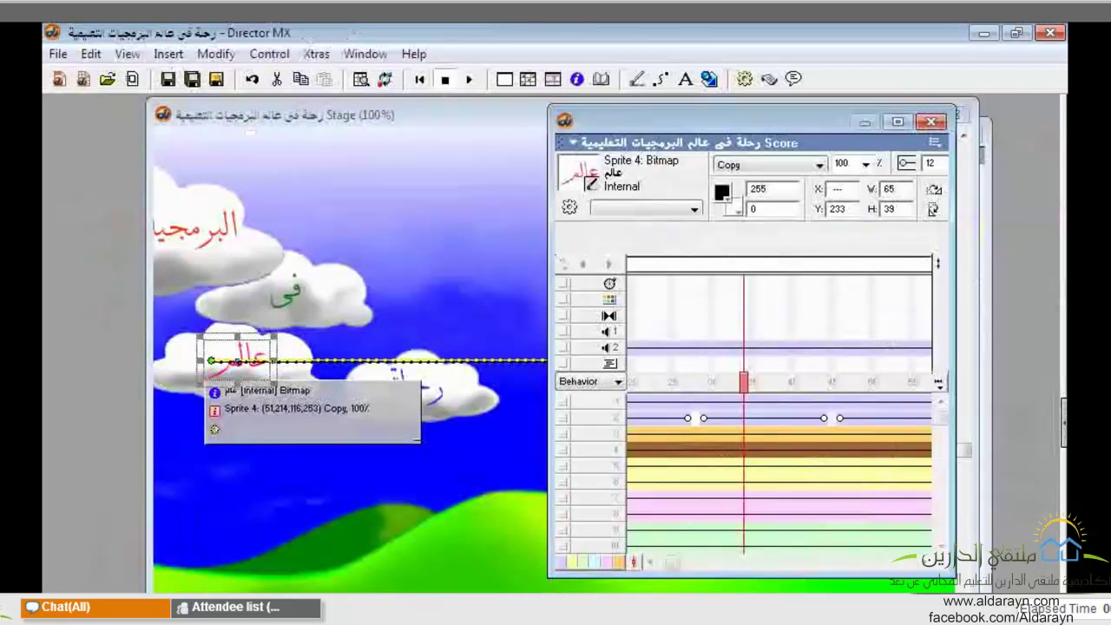
# - Exchange sprite 4's cast member for رحلة from the Internal cast, and exchange it back to عالم
pyautogui.hotkey('ctrl', '3')
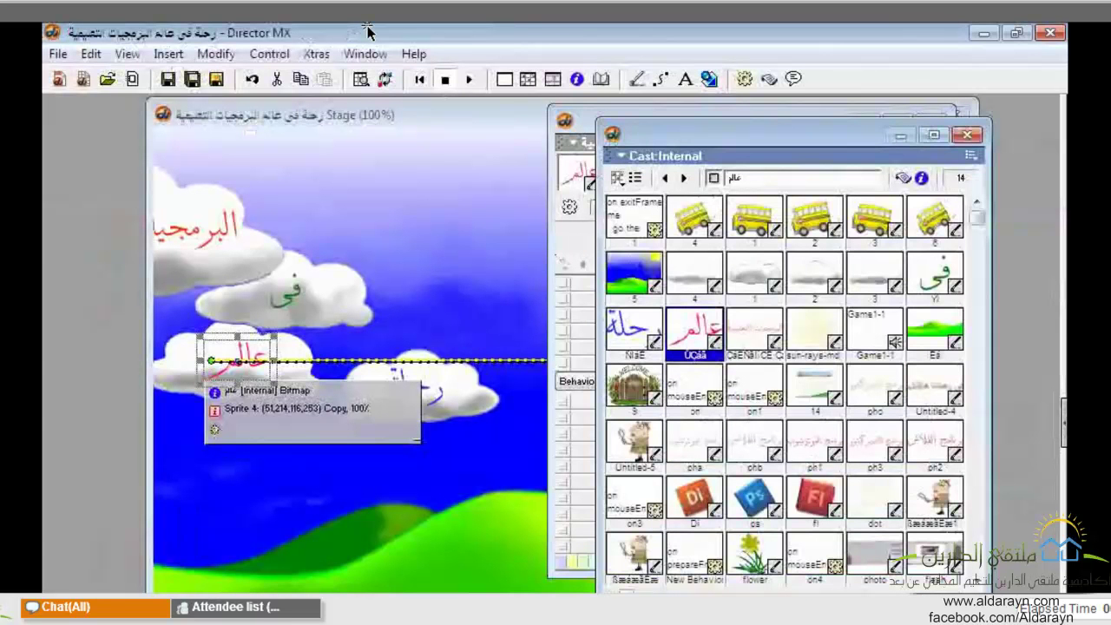
pyautogui.click(392, 82)
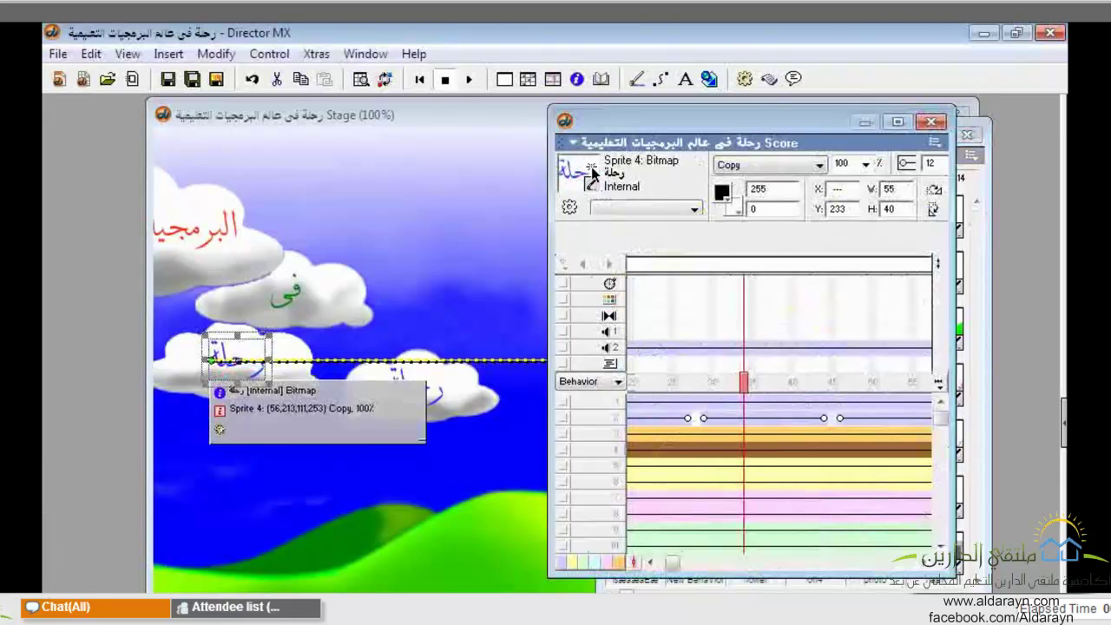
pyautogui.hotkey('ctrl', '3')
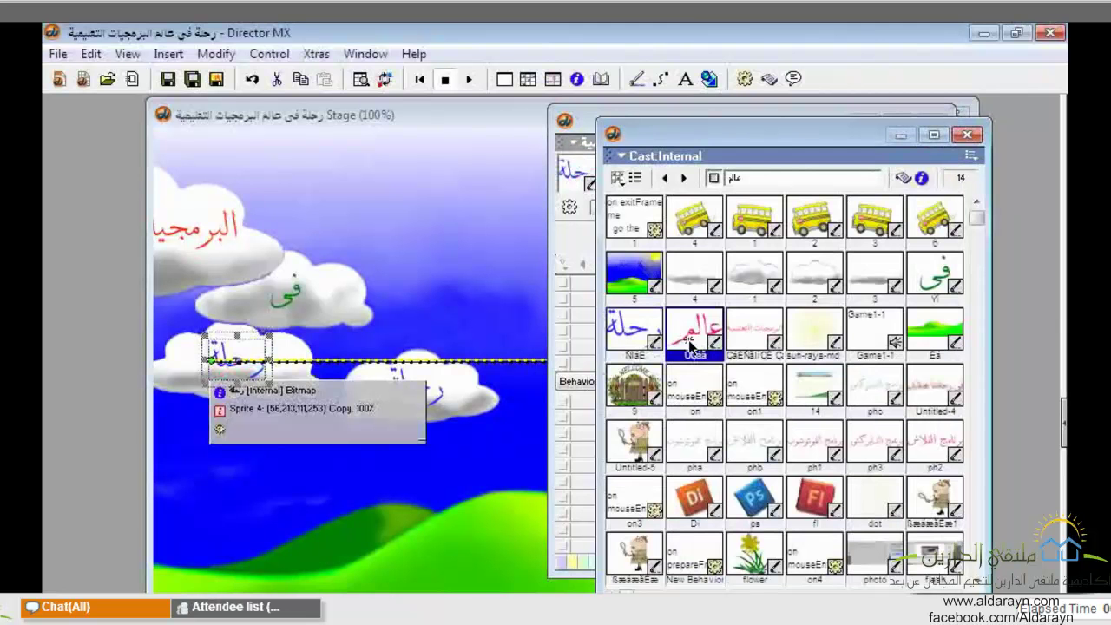
pyautogui.click(638, 334)
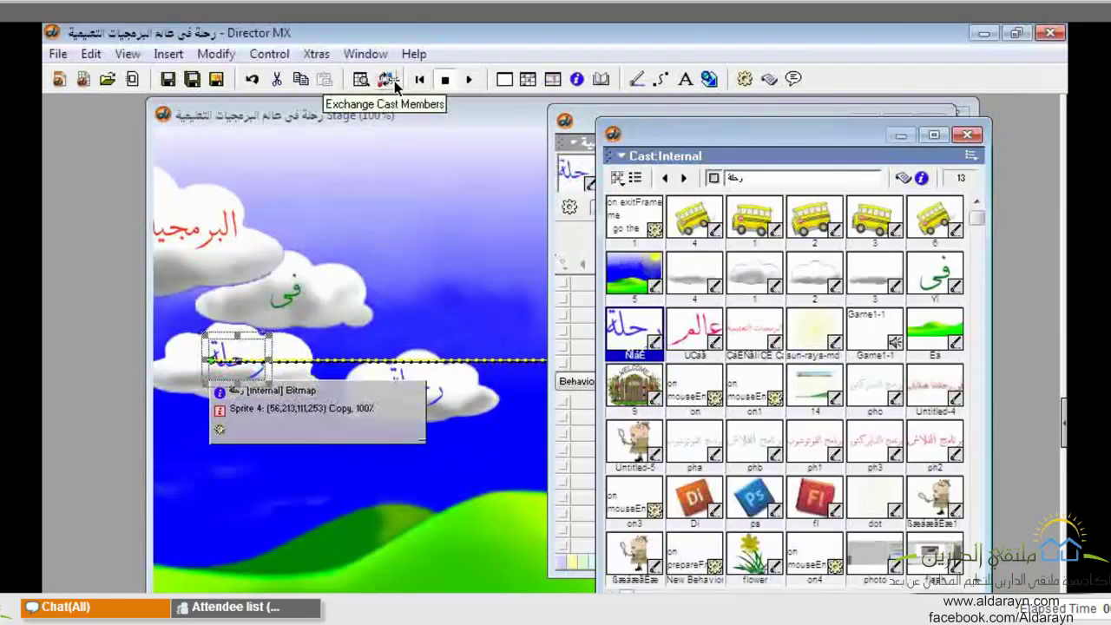
pyautogui.click(682, 334)
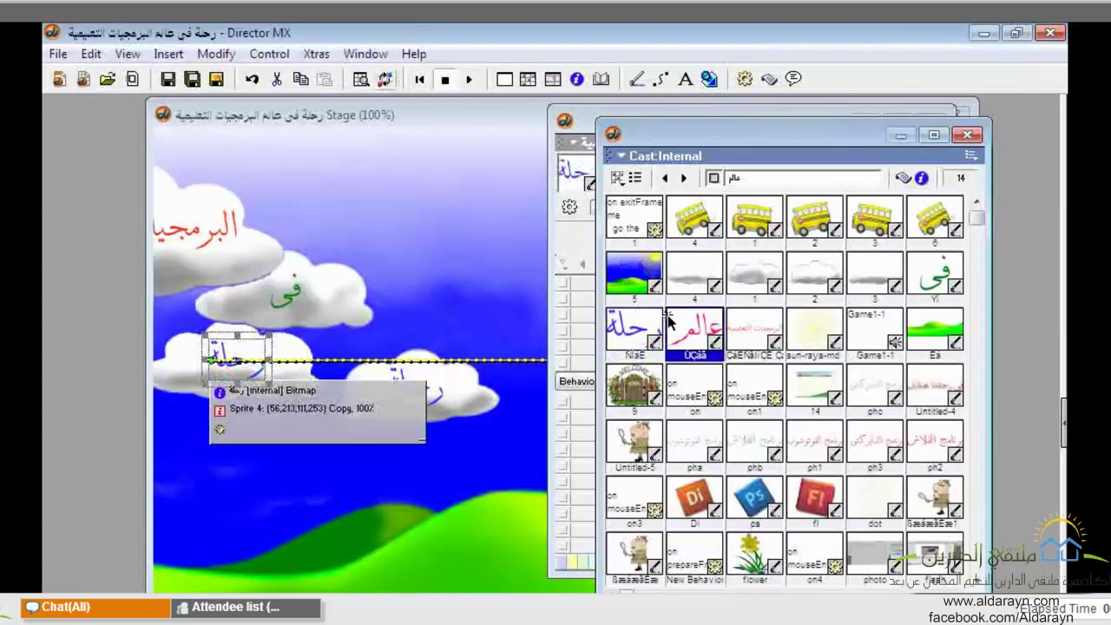
pyautogui.click(385, 79)
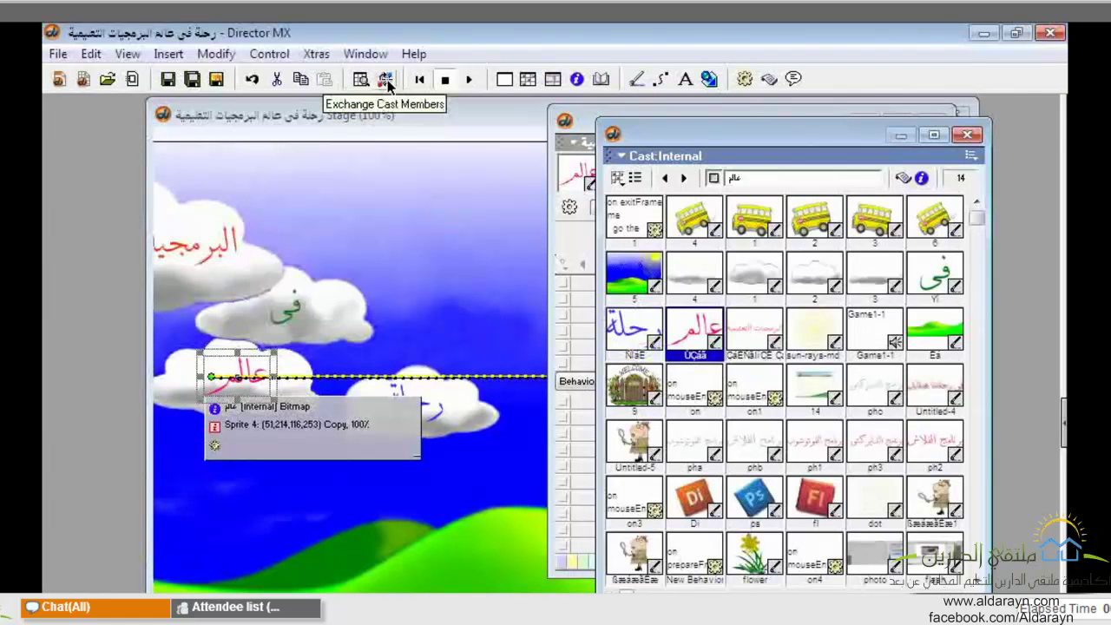
# - Repeat the Exchange Cast Members demonstration on sprite 4, swapping in رحلة and restoring عالم
pyautogui.click(632, 343)
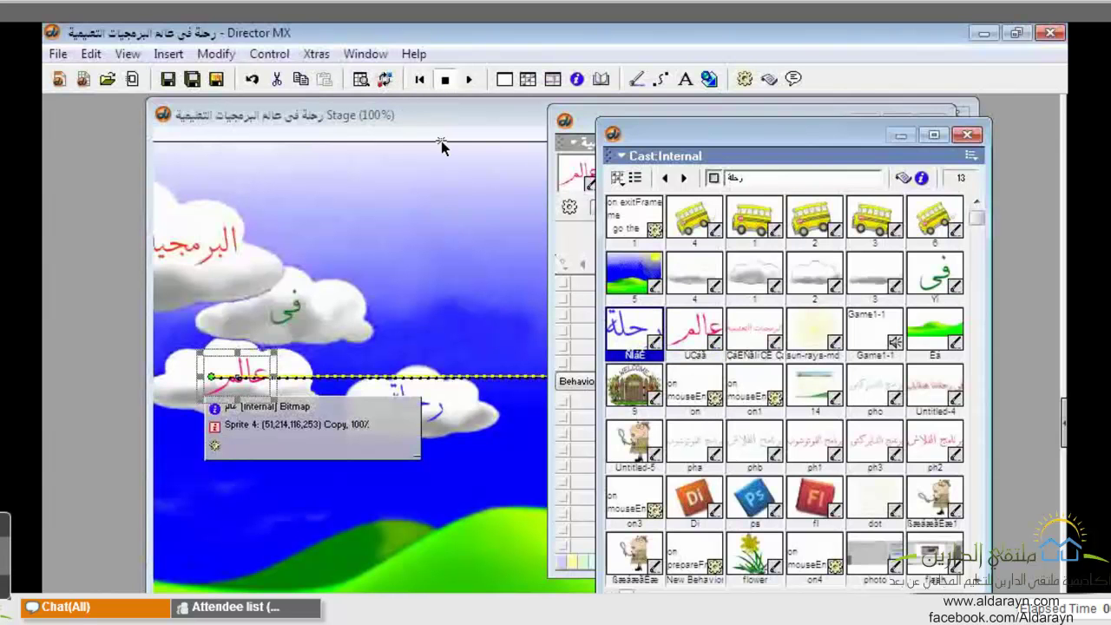
pyautogui.hotkey('ctrl', 'e')
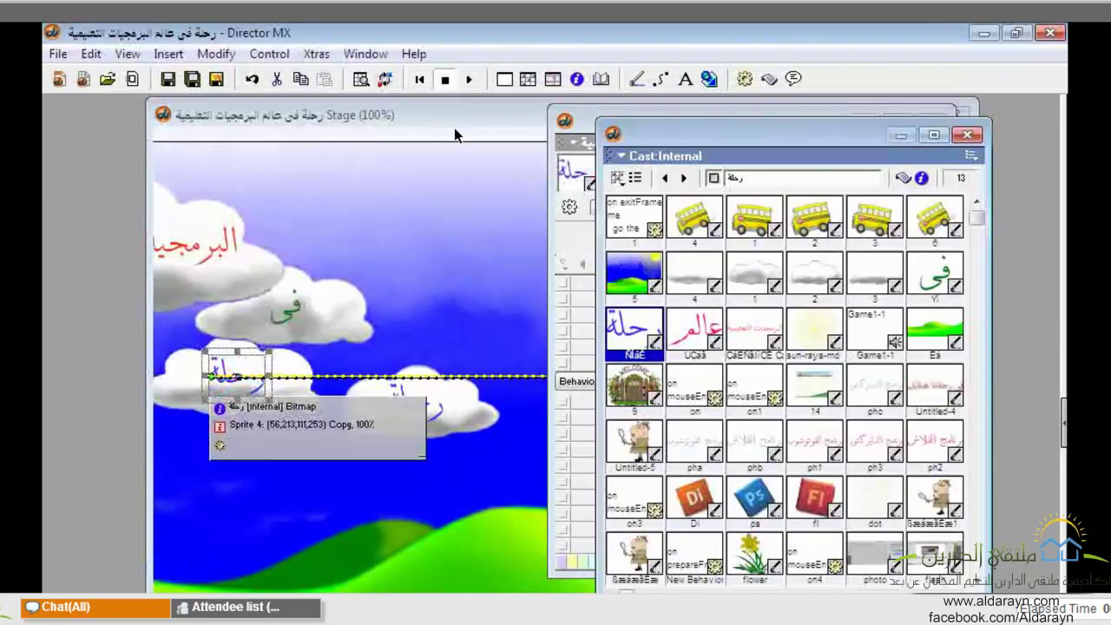
pyautogui.click(695, 326)
pyautogui.hotkey('ctrl', 'e')
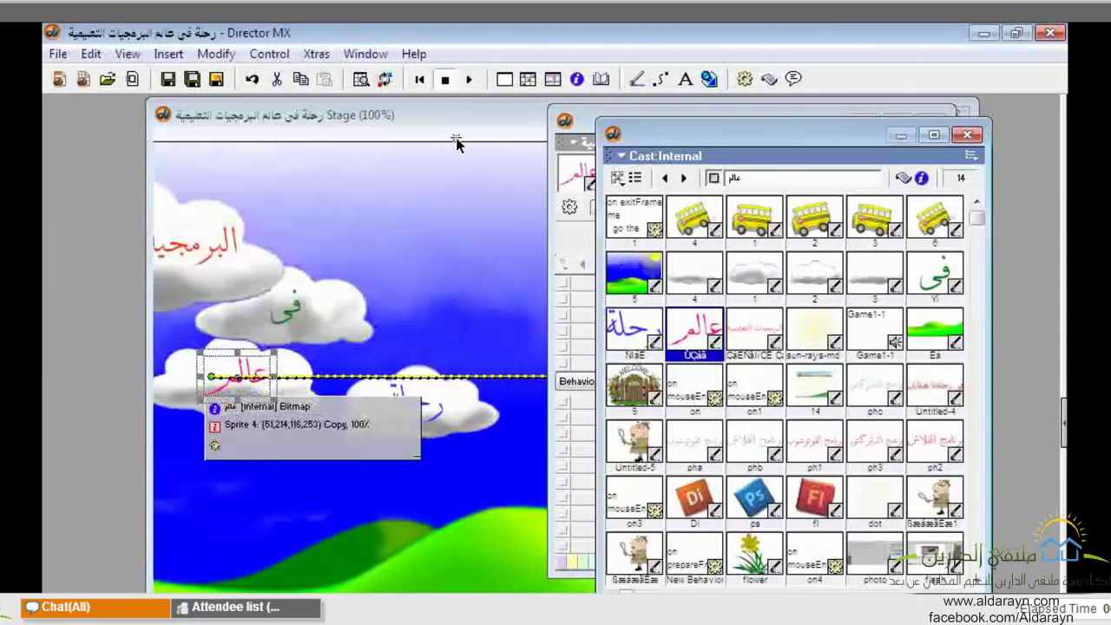
# - Demonstrate the playback controls by playing the movie, rewinding it, playing it again and stopping it
pyautogui.click(471, 80)
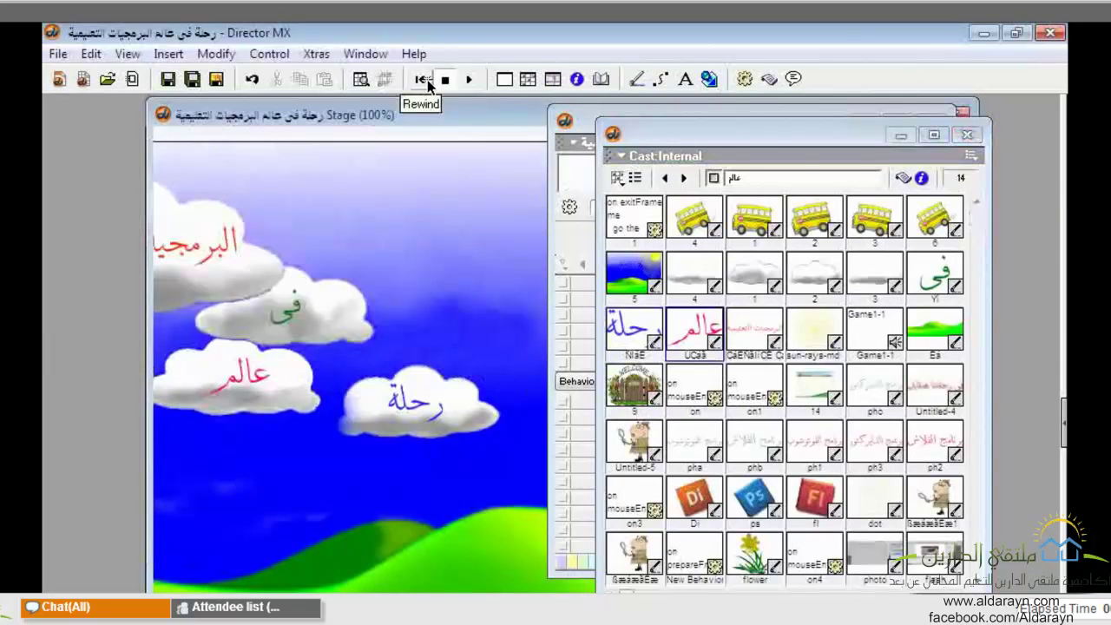
pyautogui.click(471, 80)
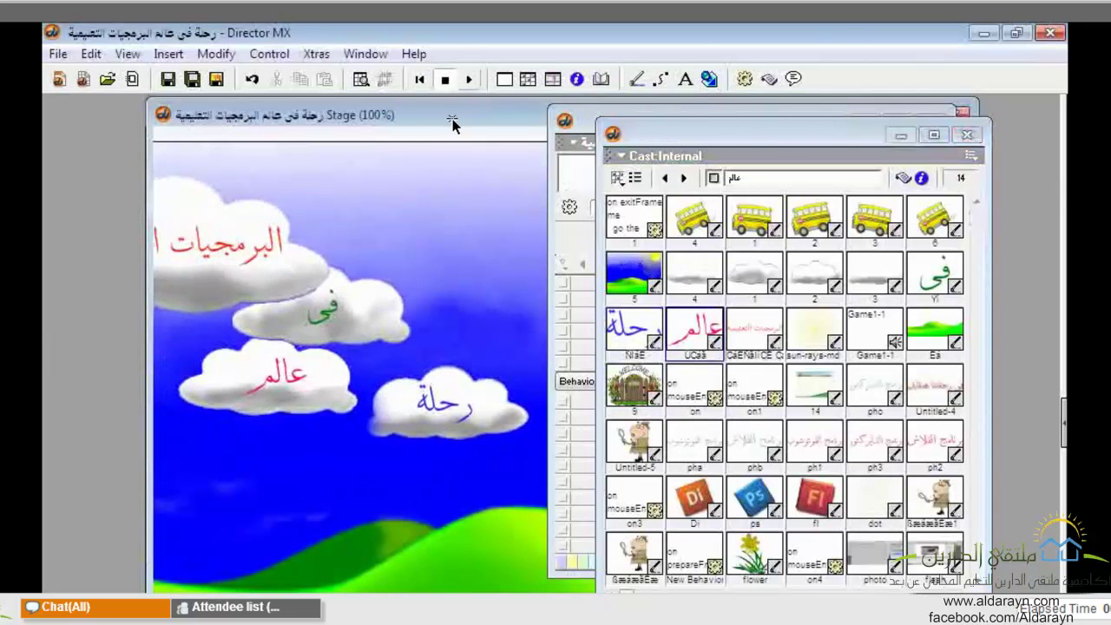
pyautogui.click(437, 82)
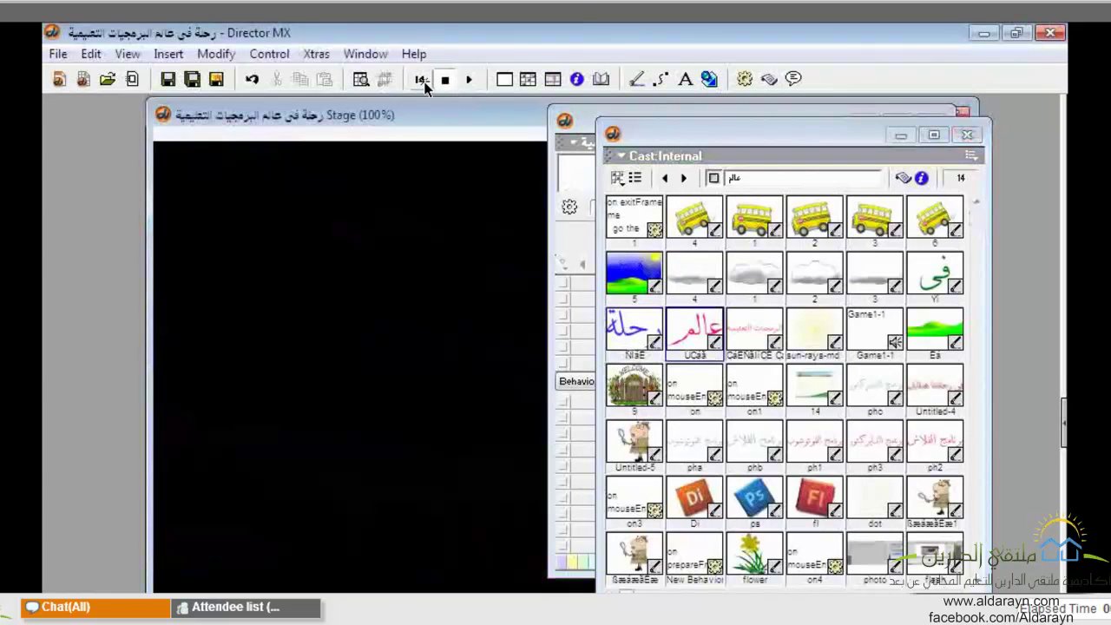
pyautogui.click(474, 87)
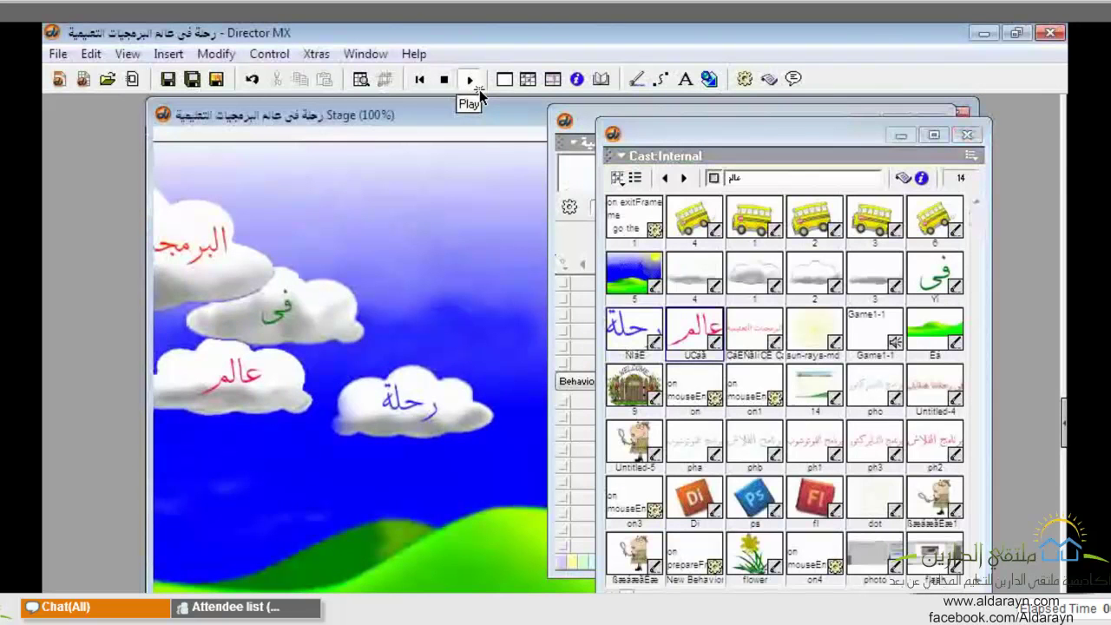
pyautogui.click(452, 87)
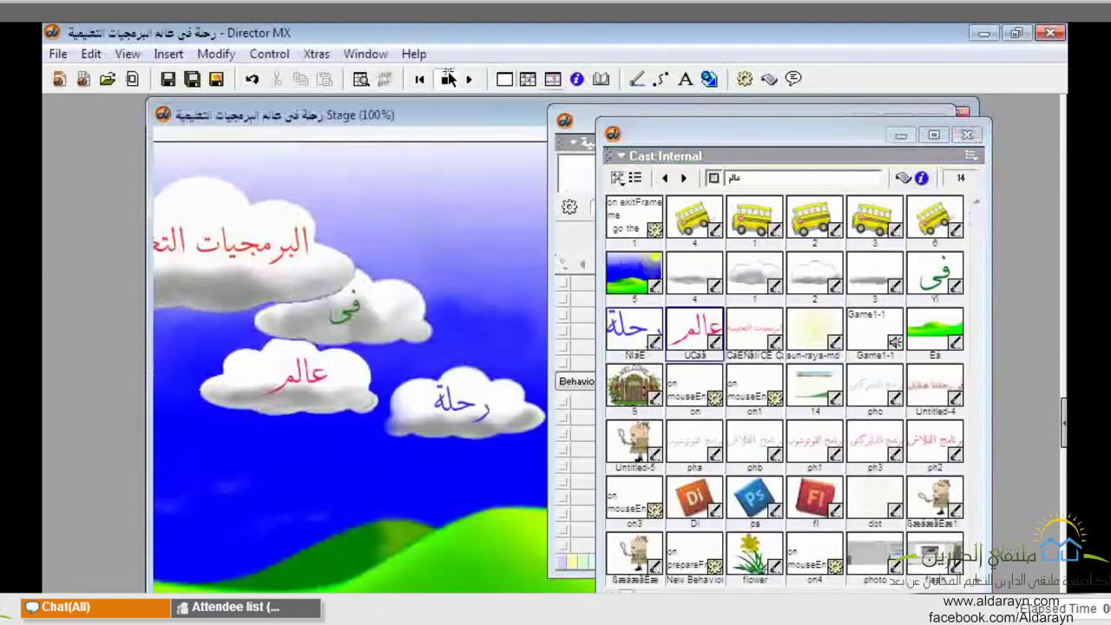
# - Bring the Stage to the front, rewind the movie and play it from the start
pyautogui.click(508, 81)
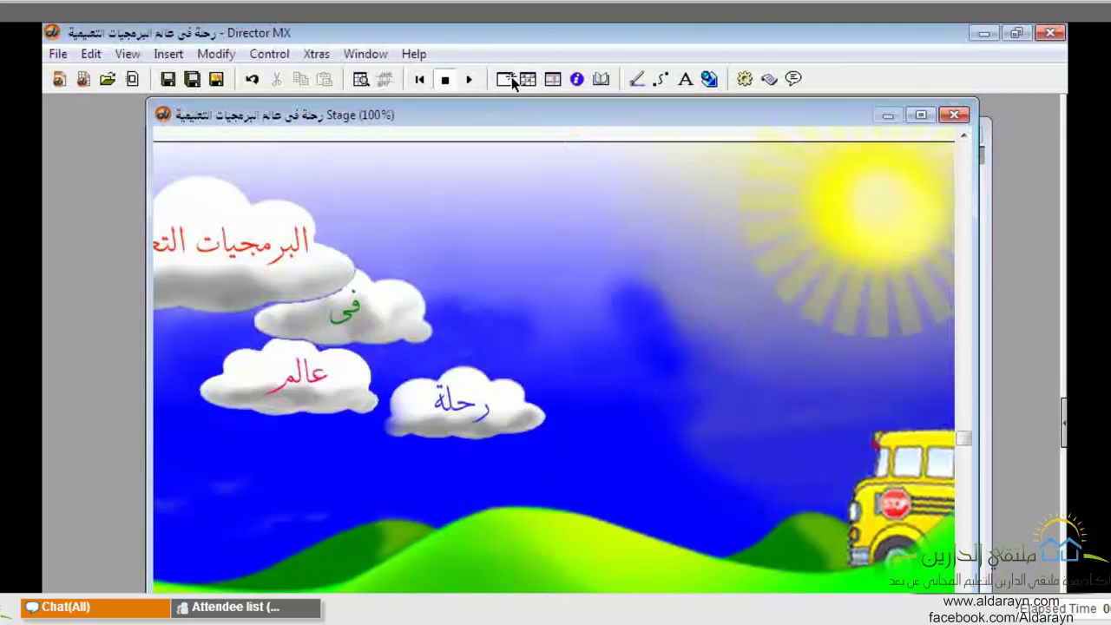
pyautogui.click(420, 79)
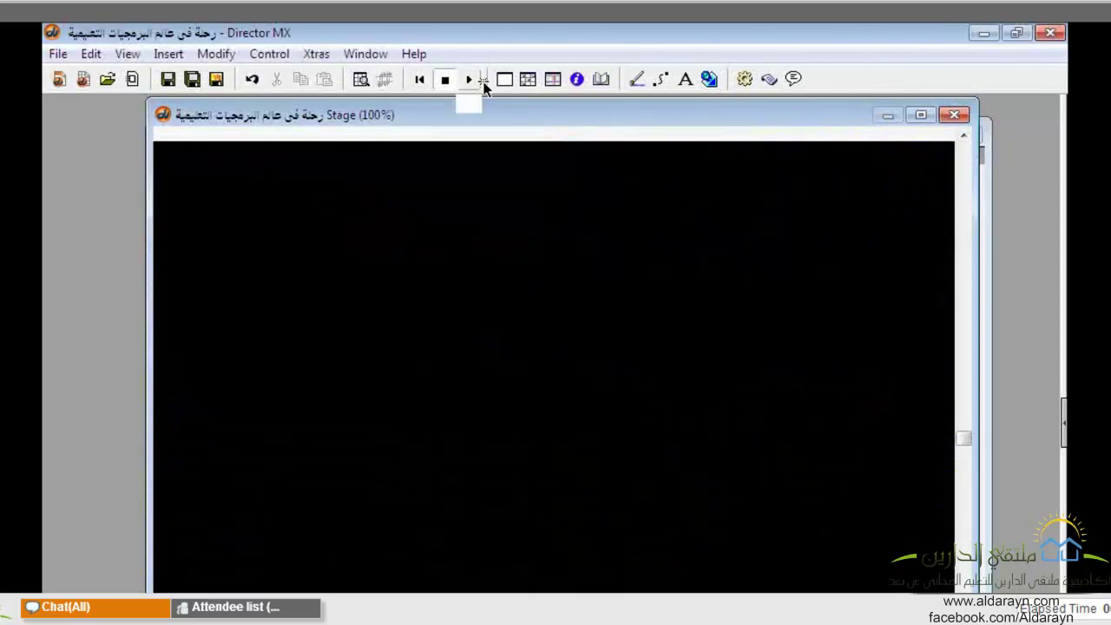
pyautogui.click(477, 81)
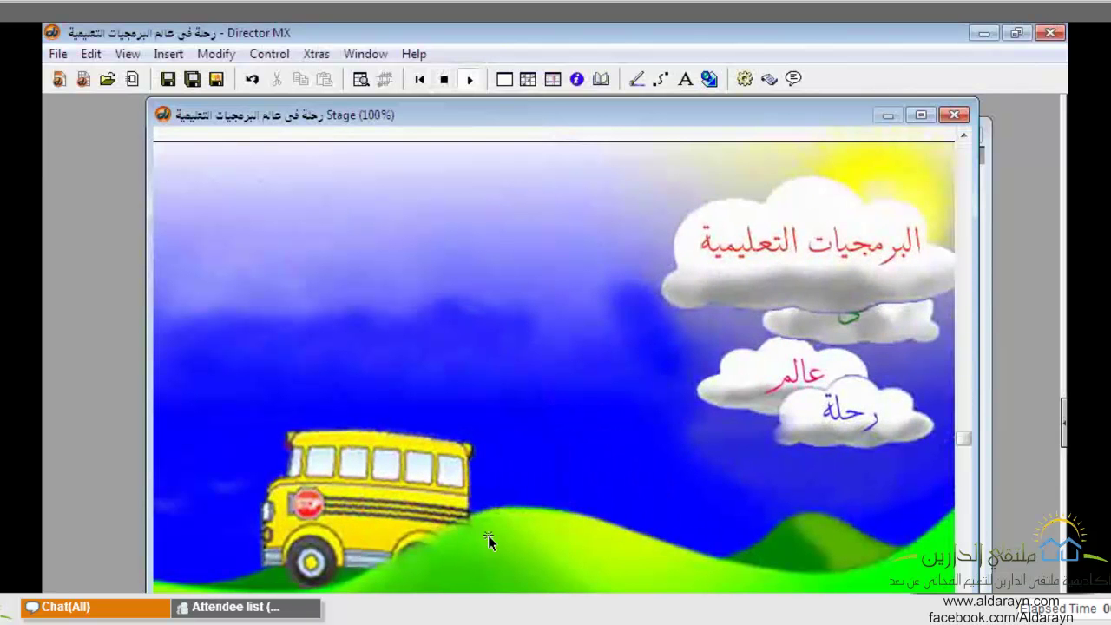
pyautogui.doubleClick(356, 456)
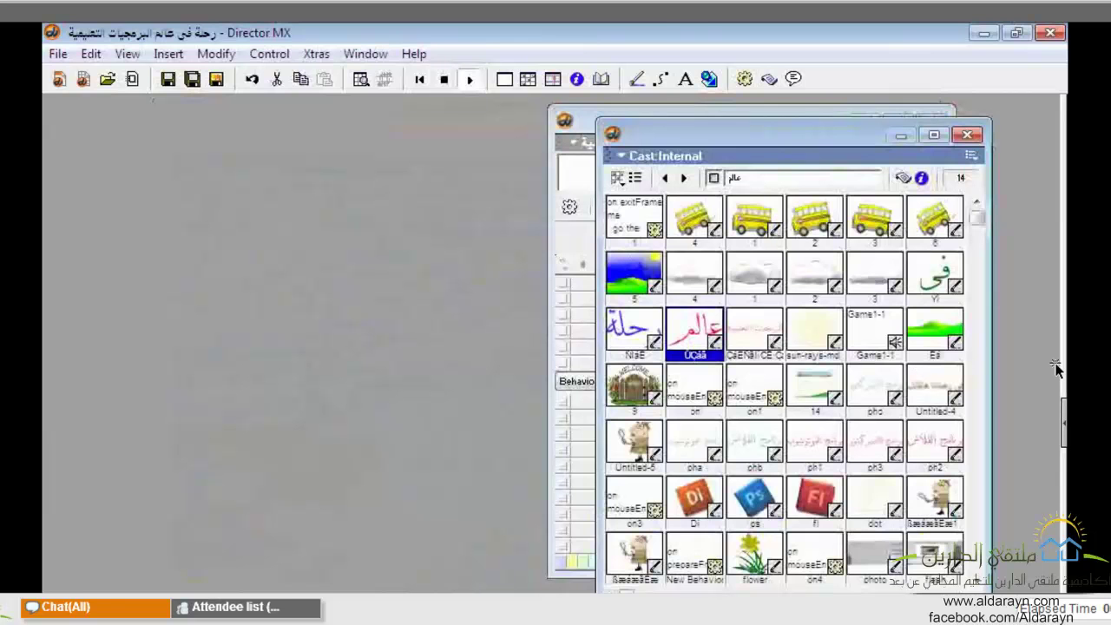
# - Show the Stage with the welcome gate scene of the playing movie, and bring up the Internal cast window again
pyautogui.scroll(-1, 1042, 341)
pyautogui.scroll(-3, 1042, 341)
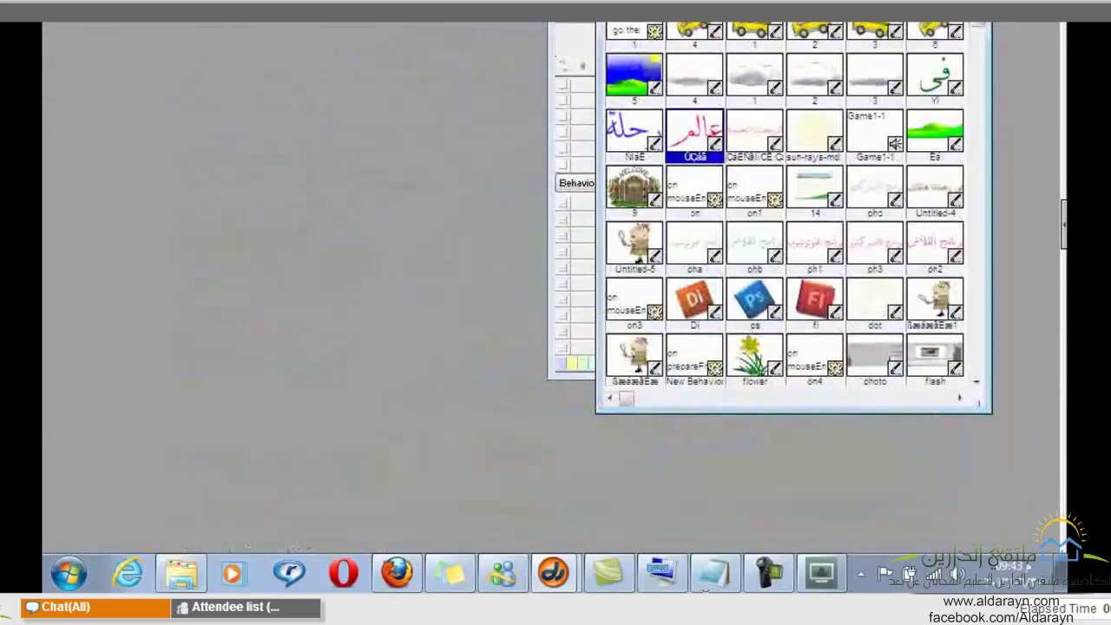
pyautogui.click(769, 579)
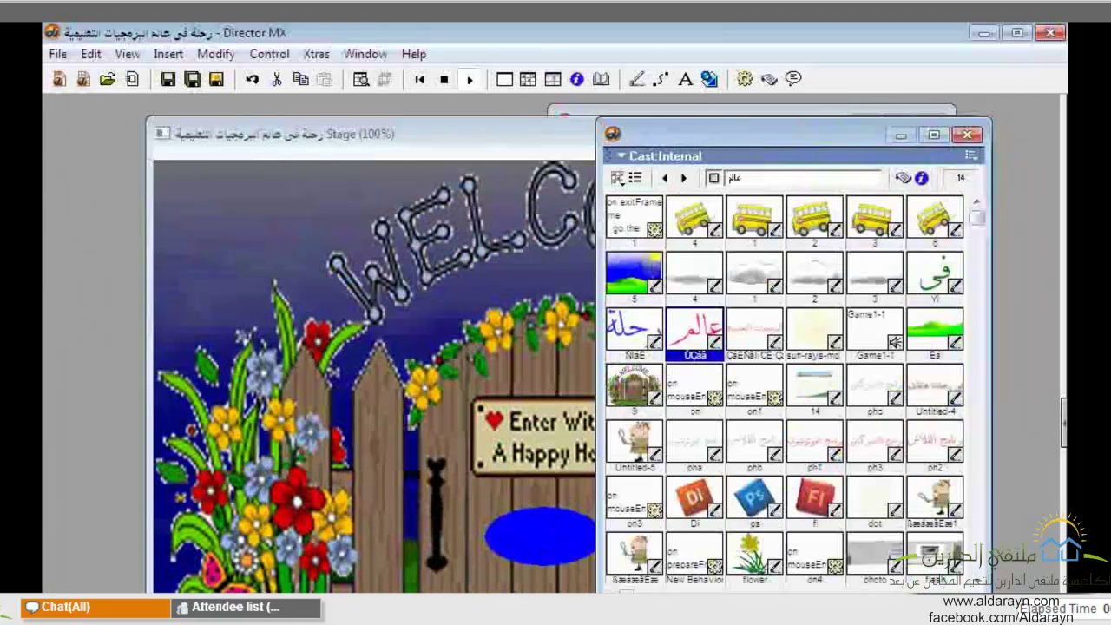
pyautogui.click(511, 85)
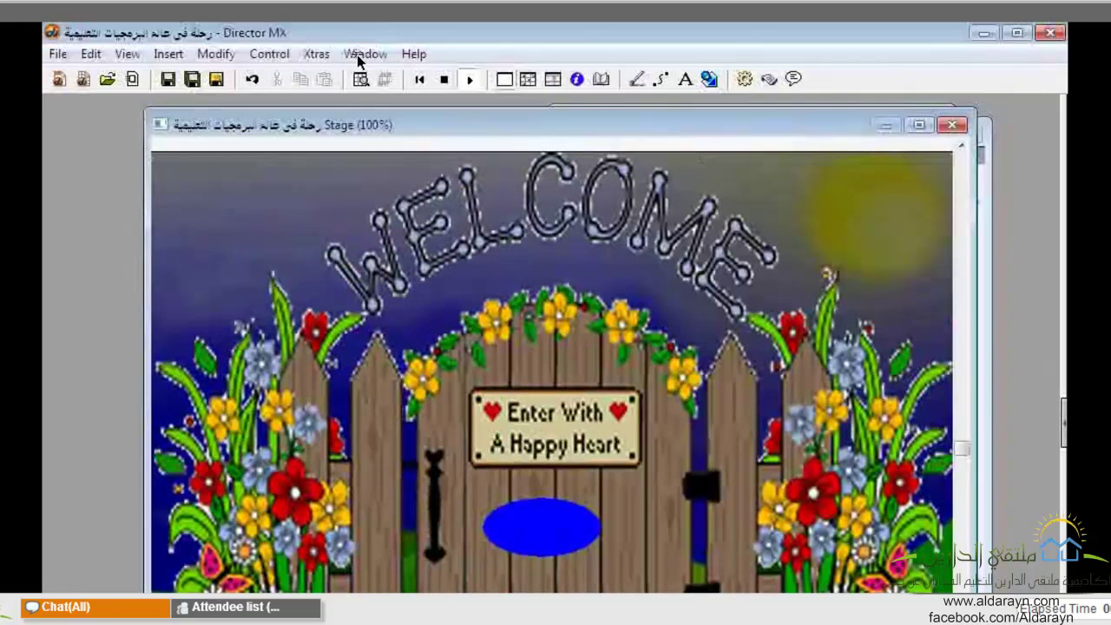
pyautogui.hotkey('ctrl', '3')
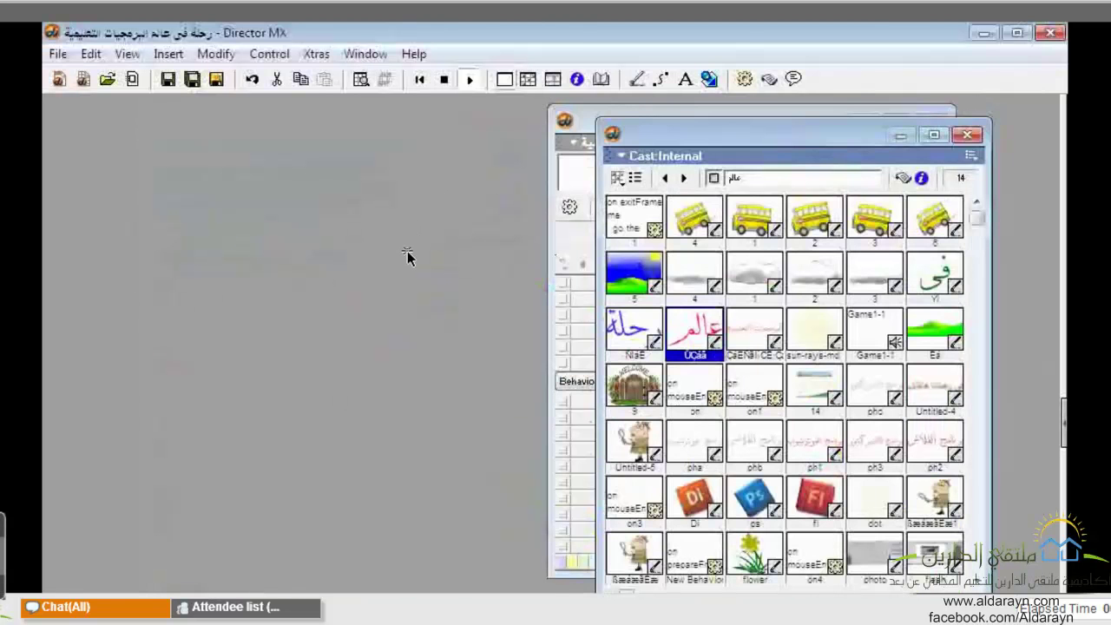
# - Look over the list of available windows and bring the Stage and the Internal cast to the front in turn
pyautogui.click(366, 53)
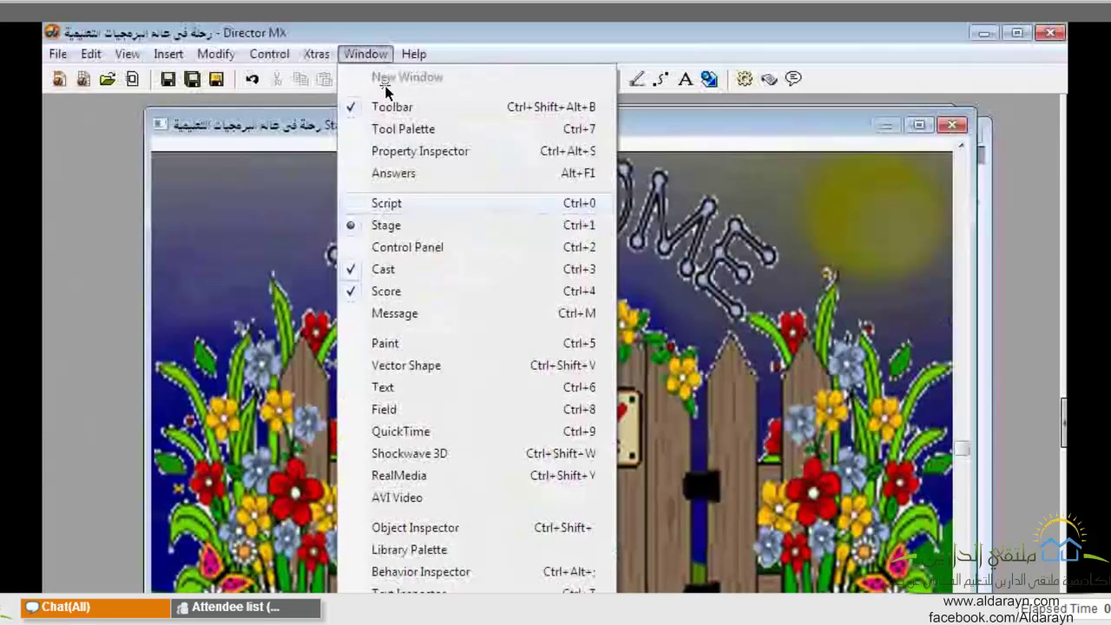
pyautogui.click(424, 128)
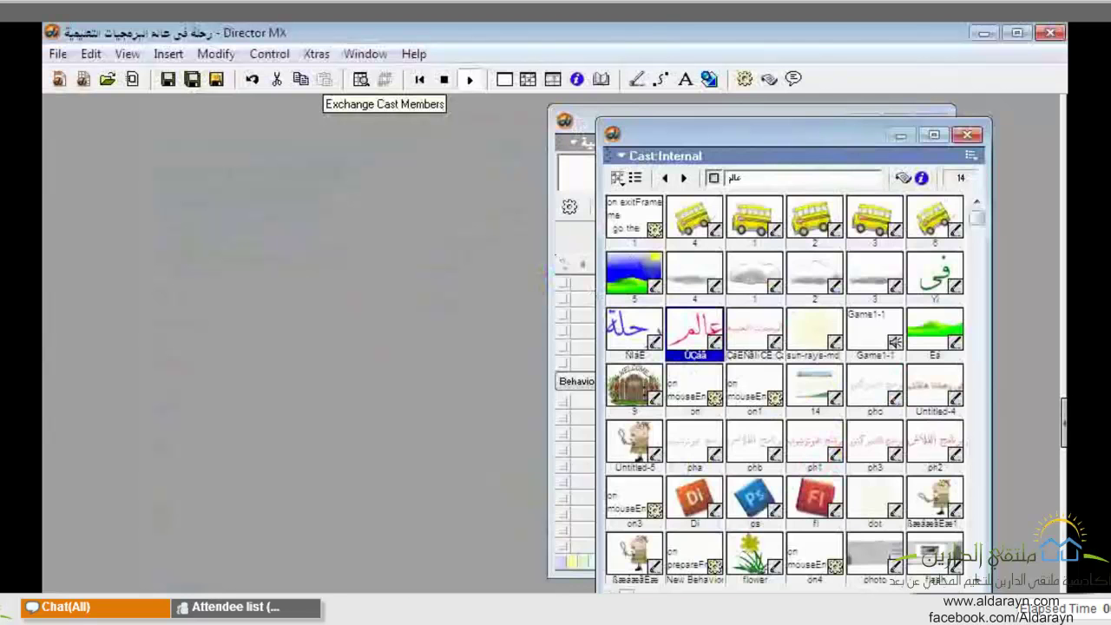
pyautogui.hotkey('ctrl', '1')
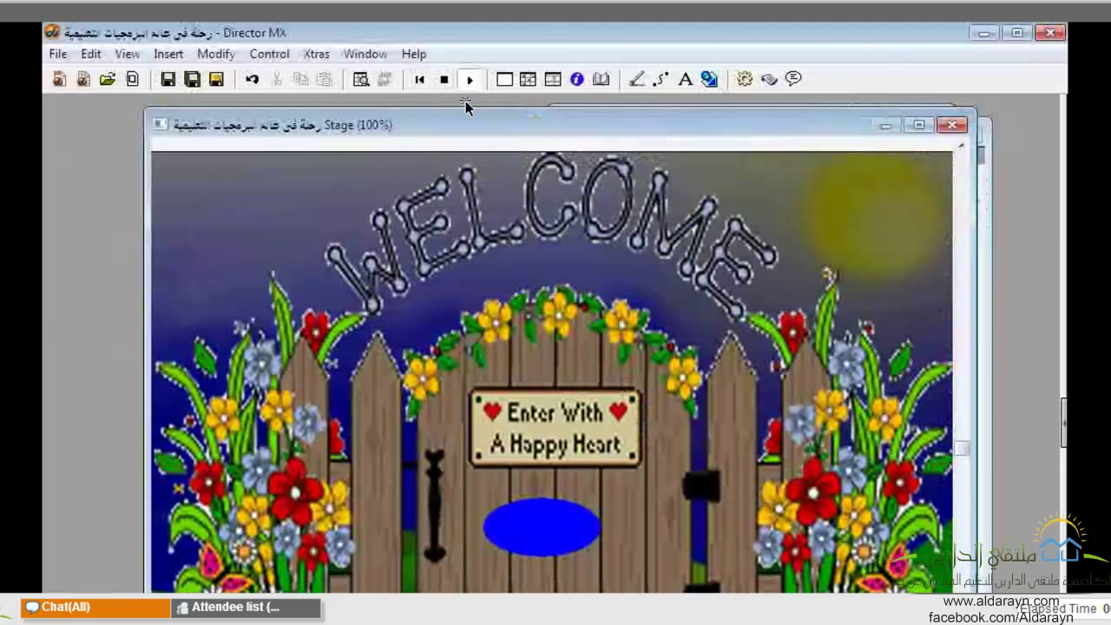
pyautogui.click(503, 79)
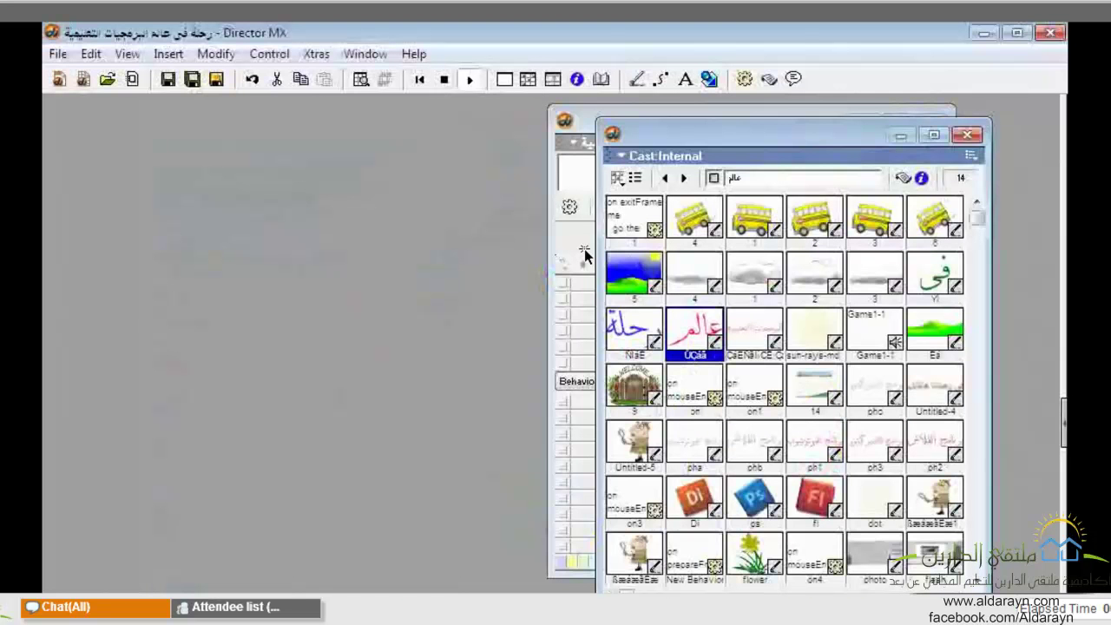
pyautogui.click(533, 82)
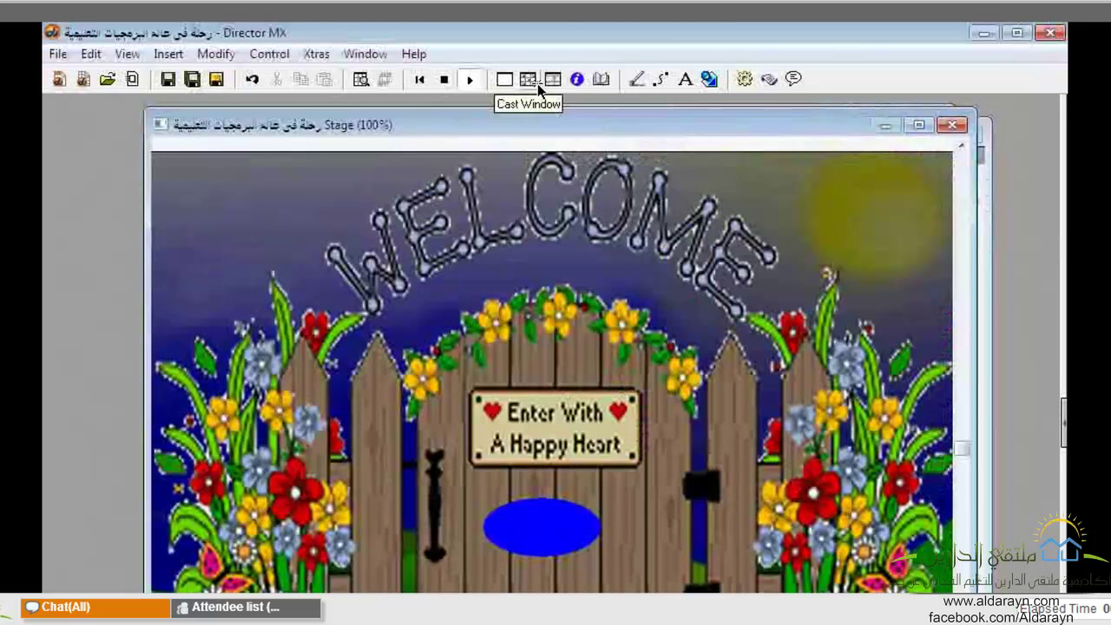
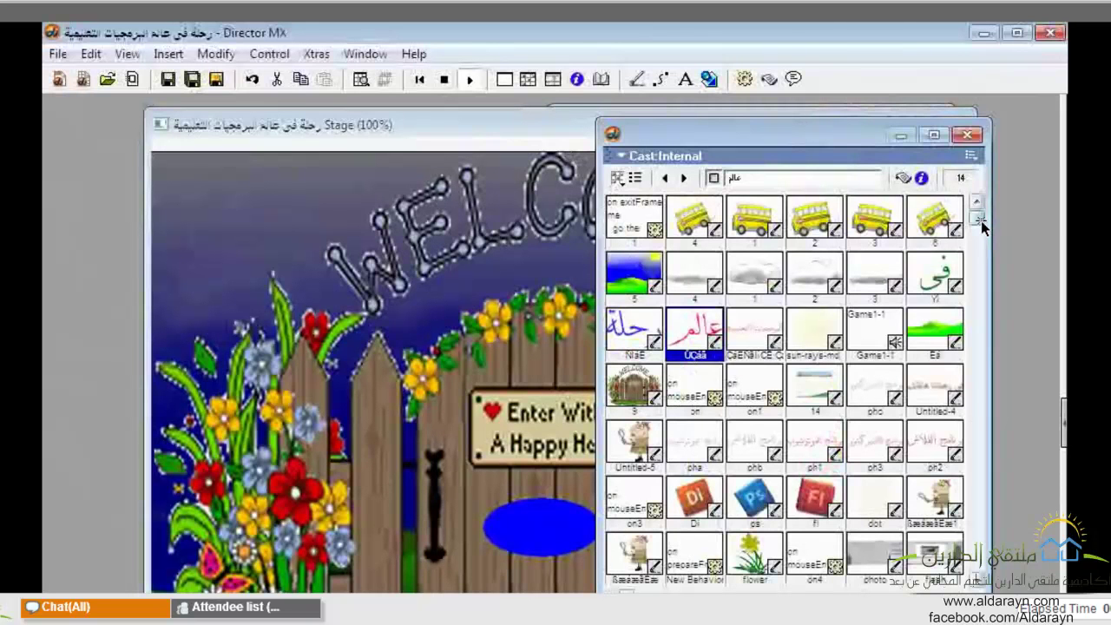
# - Browse the members of the Internal cast over the Stage, from the bus images to the later graphics, scripts and sounds
pyautogui.scroll(-1, 995, 221)
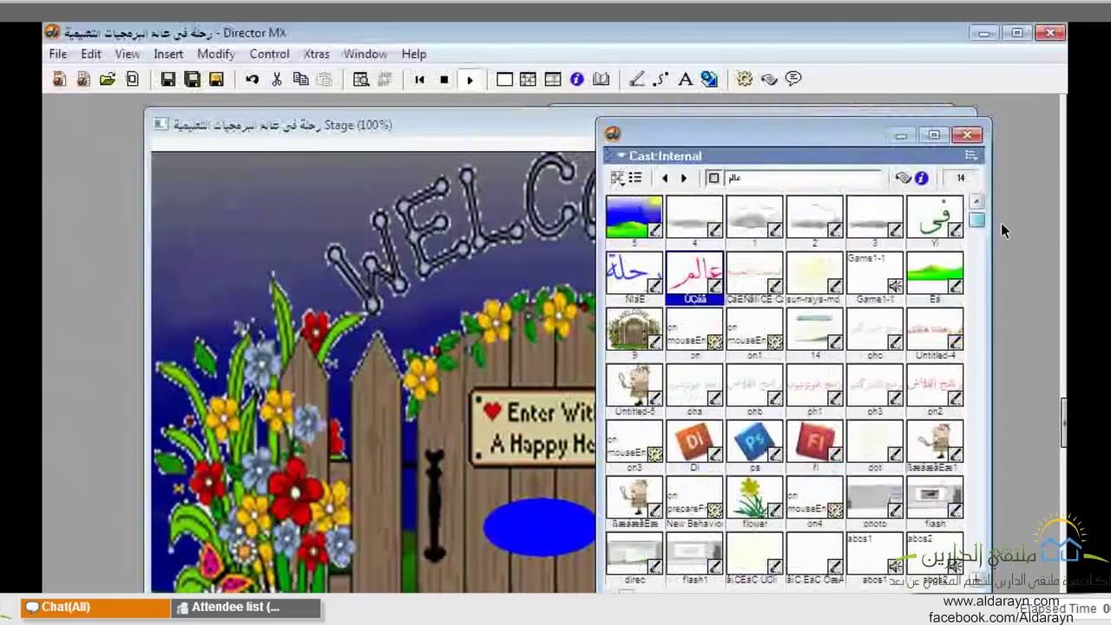
pyautogui.scroll(-1, 994, 224)
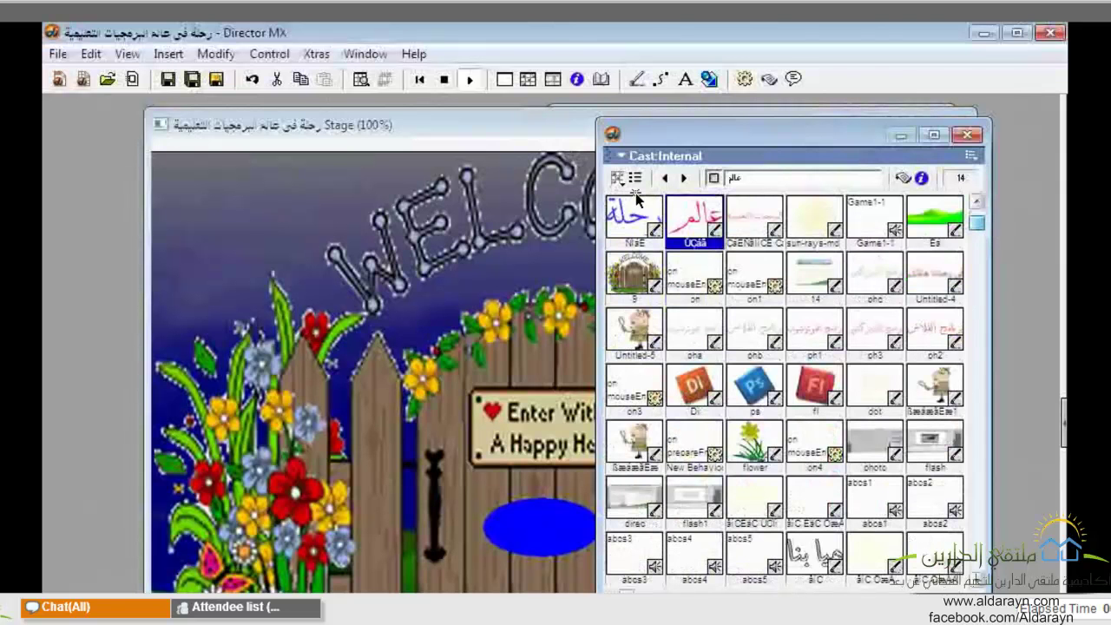
pyautogui.scroll(2, 636, 192)
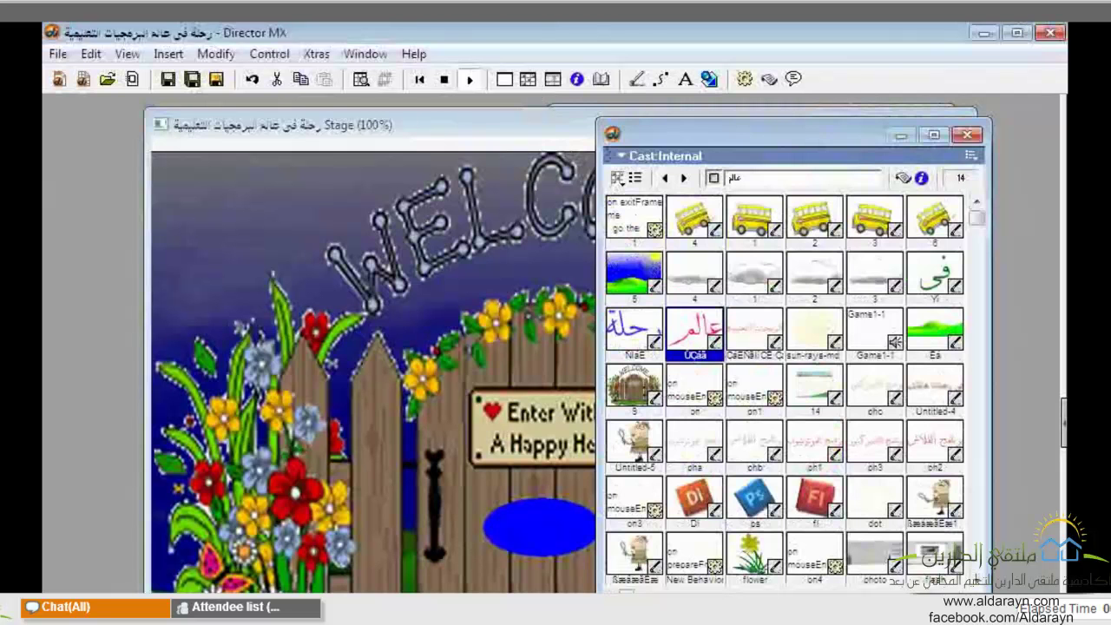
pyautogui.click(529, 80)
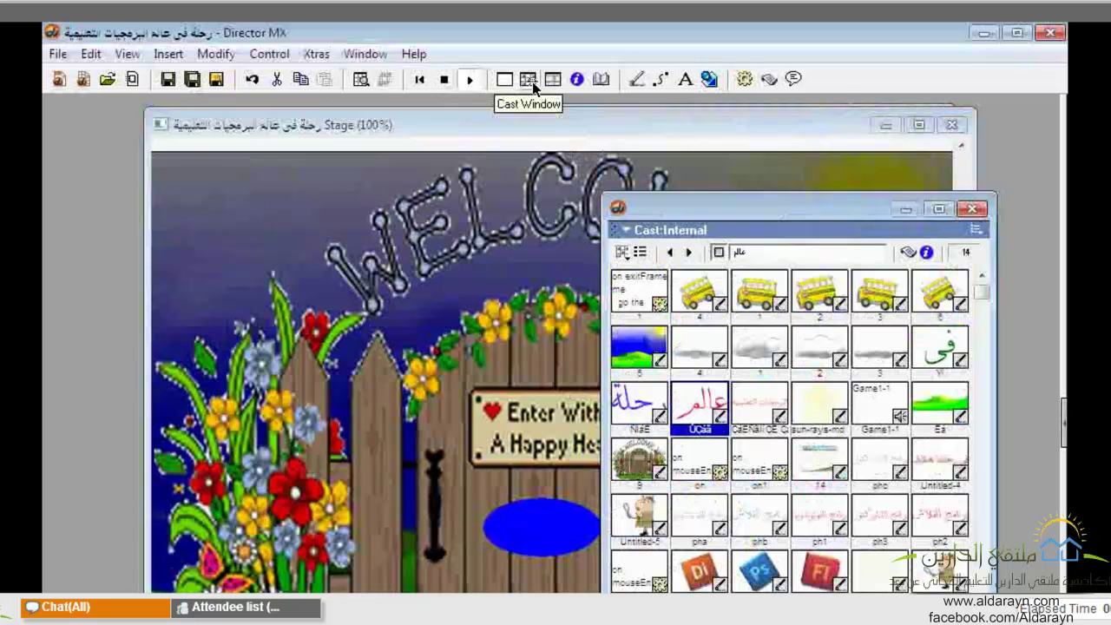
pyautogui.scroll(-2, 390, 58)
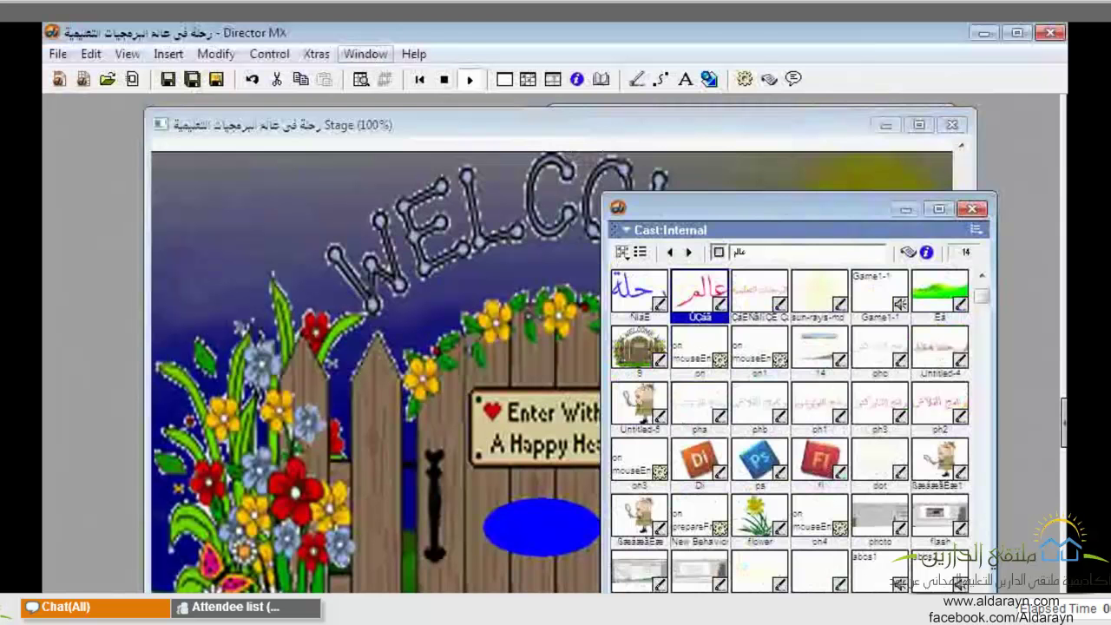
# - Show the Stage without the Cast window, check the window list and display the Internal cast again
pyautogui.click(396, 285)
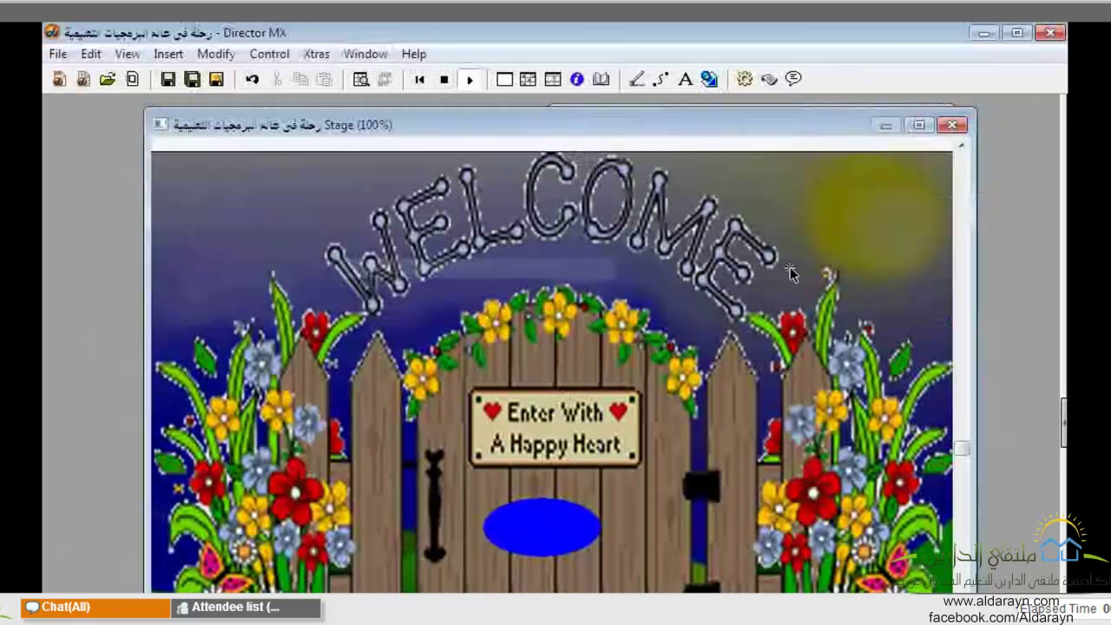
pyautogui.hotkey('alt', 'w')
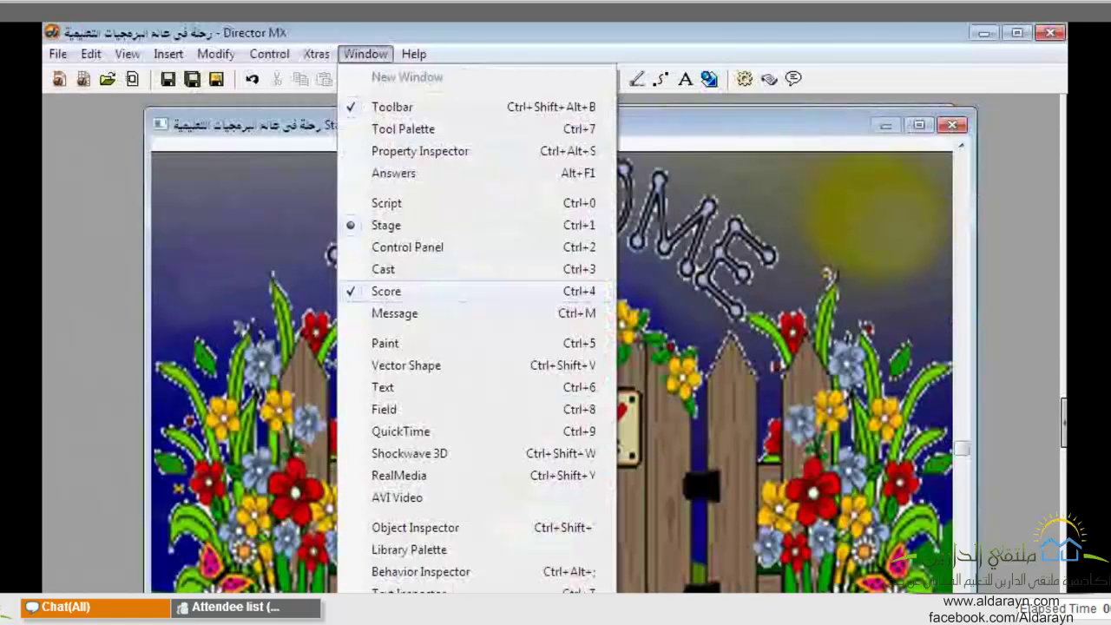
pyautogui.hotkey('ctrl', '3')
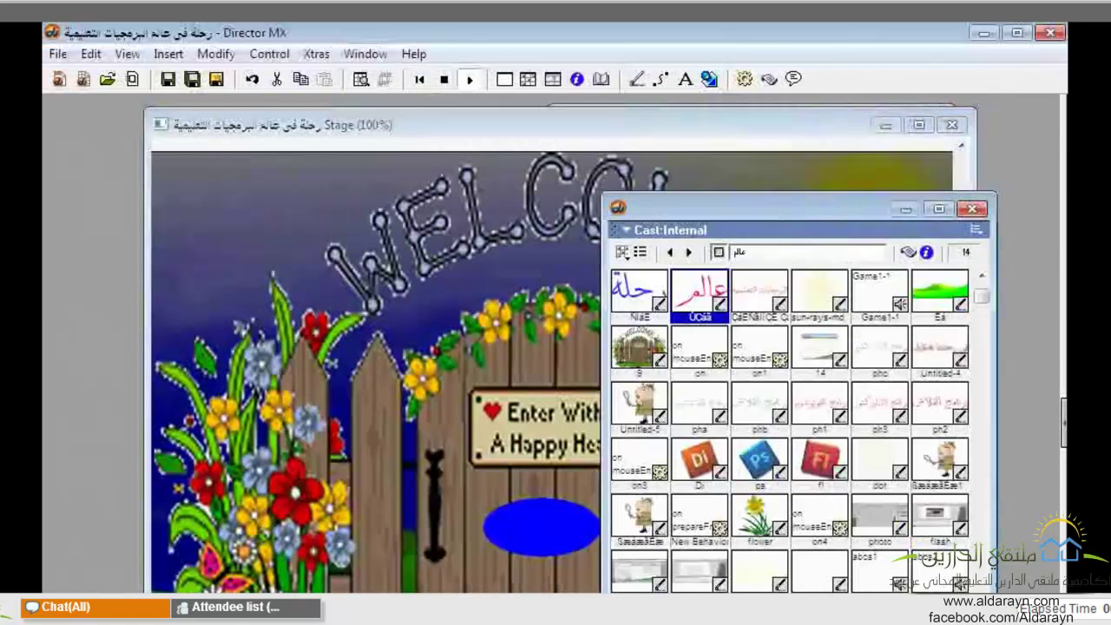
# - Open the Score beside the Internal cast and narrow the Cast window to four columns of members
pyautogui.click(553, 80)
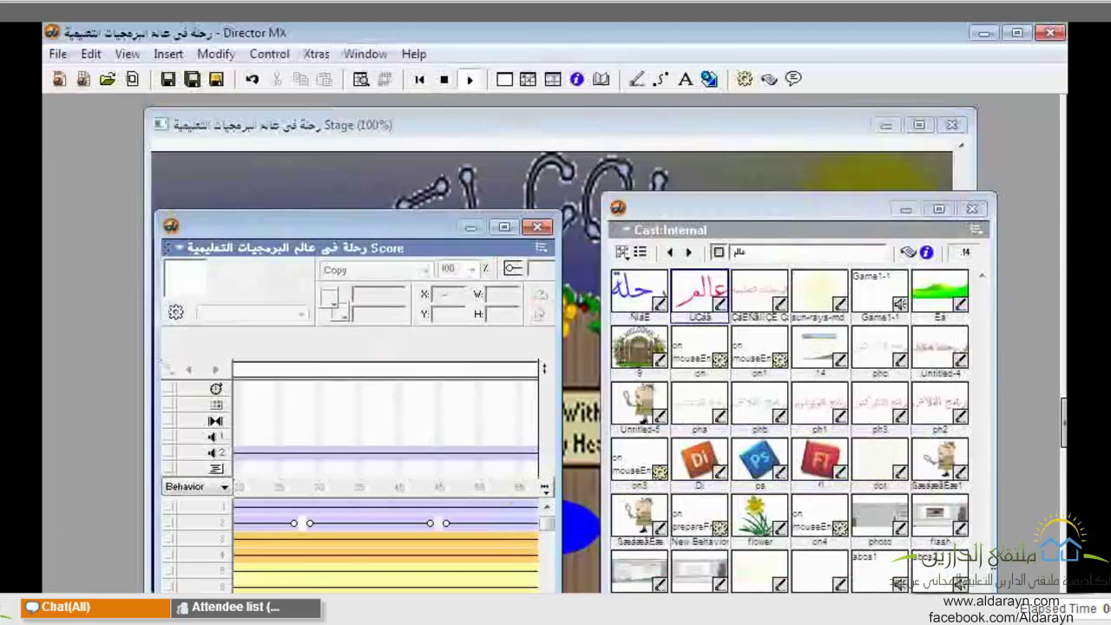
pyautogui.hotkey('ctrl', '1')
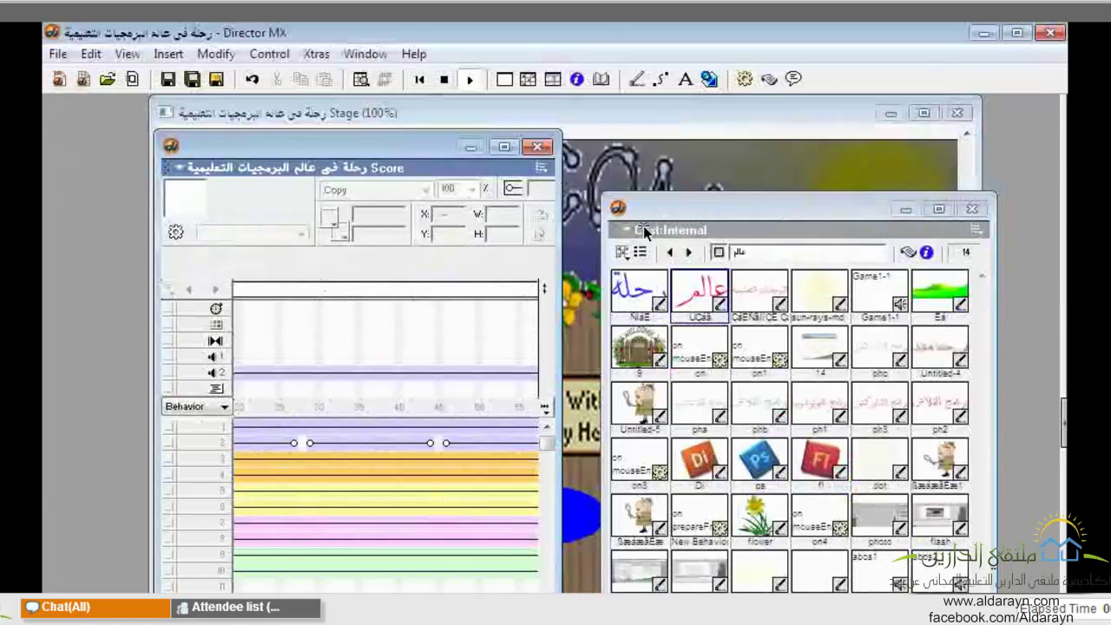
pyautogui.click(621, 210)
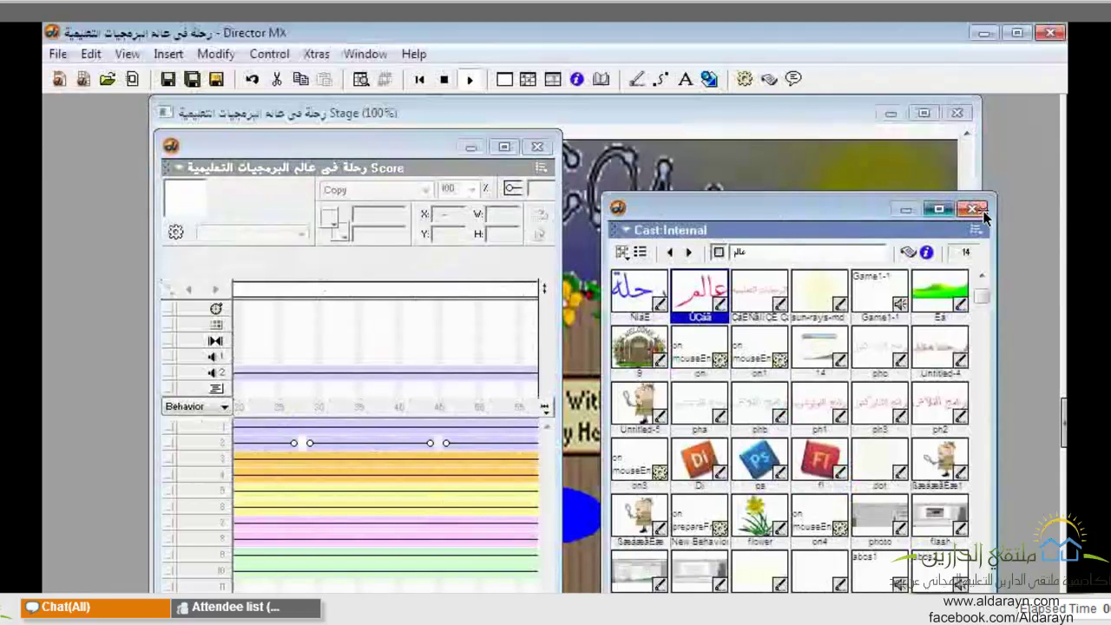
pyautogui.click(931, 209)
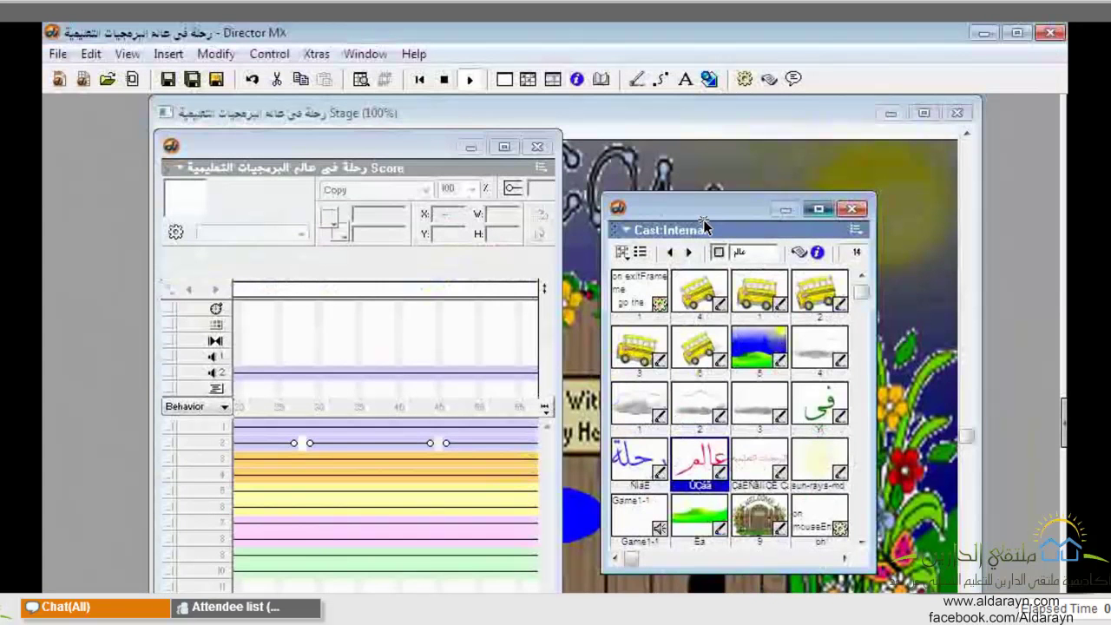
pyautogui.doubleClick(704, 224)
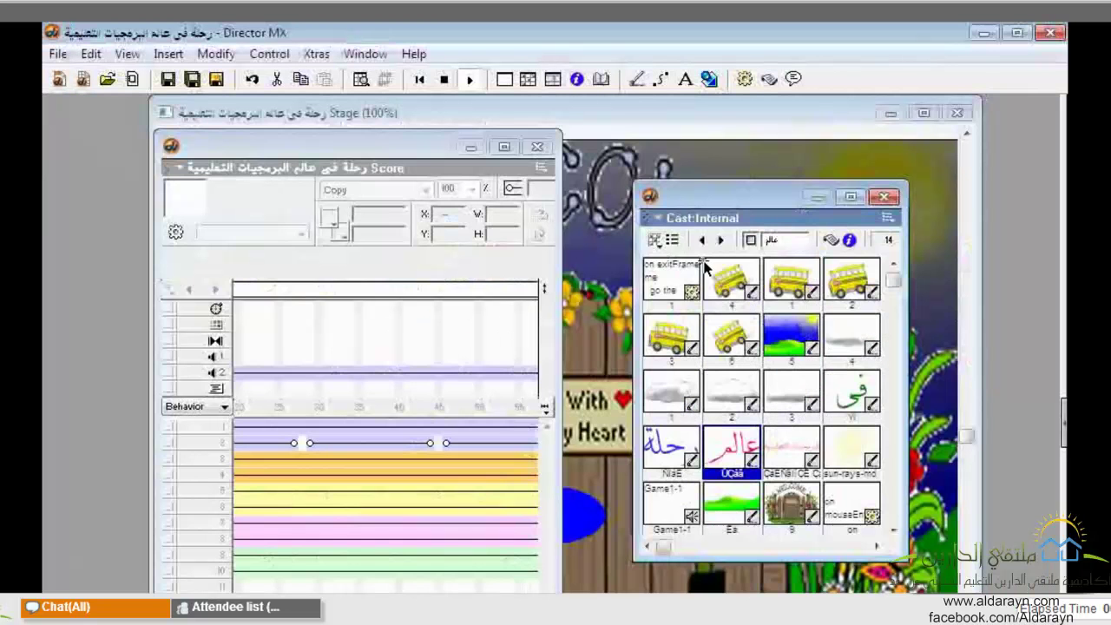
# - Show the cast selection choices, Internal and New Cast, and the Score window's control options
pyautogui.click(658, 239)
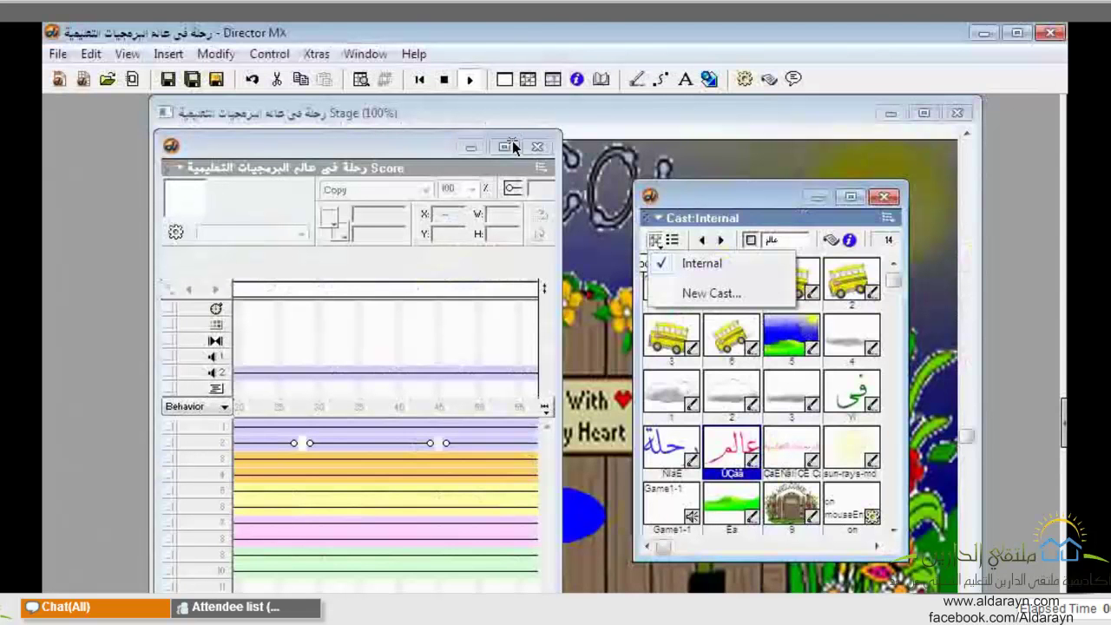
pyautogui.click(411, 154)
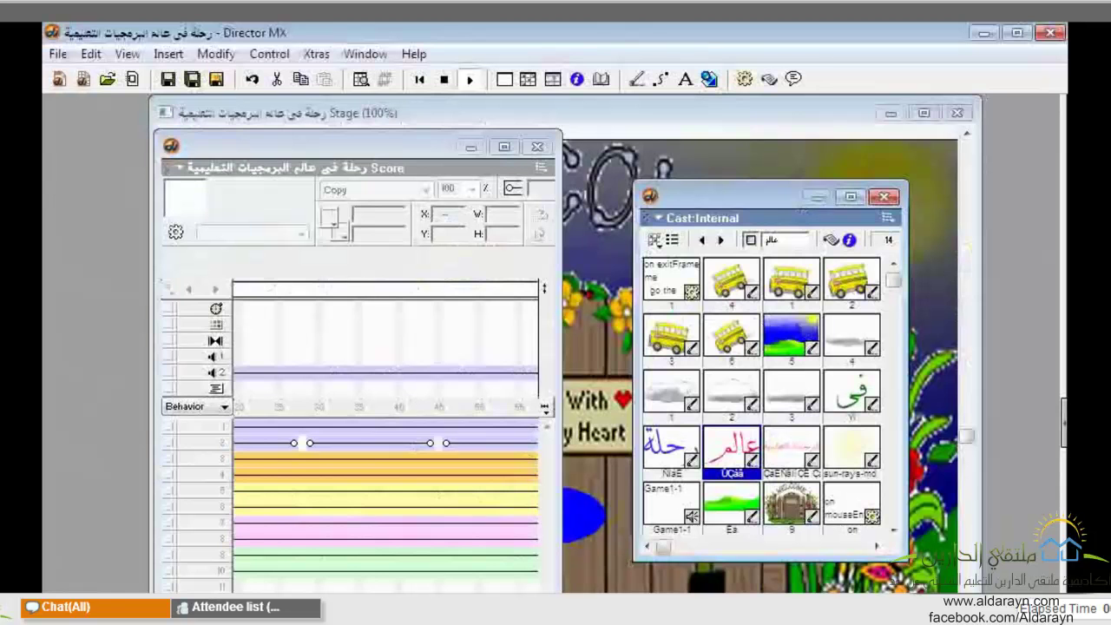
pyautogui.click(171, 145)
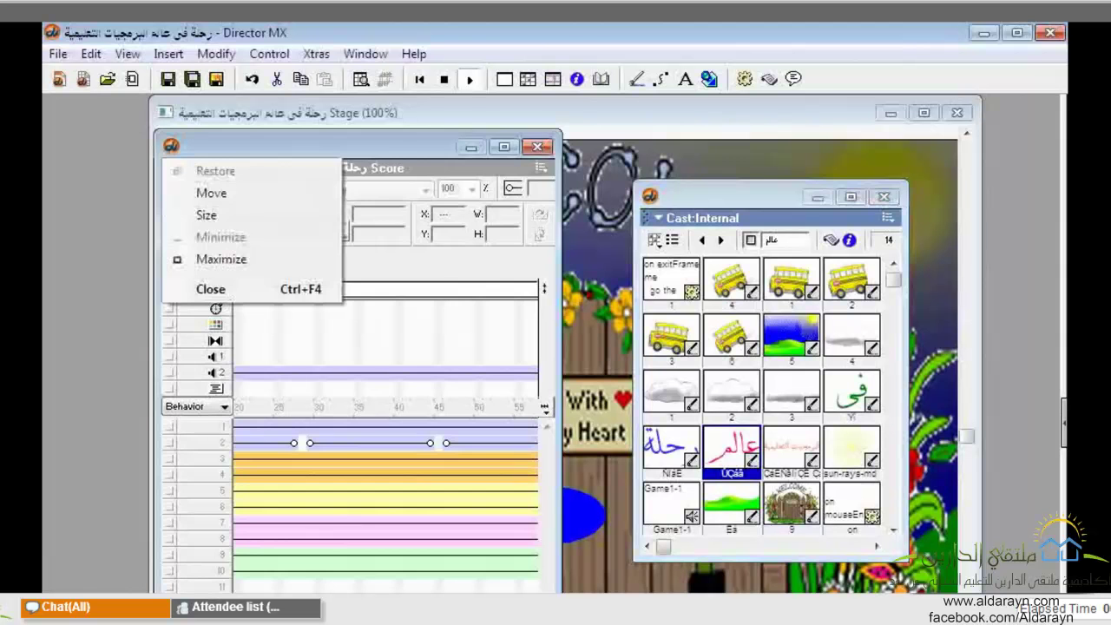
# - Toggle the Score window off and on and look through the list of available windows
pyautogui.click(552, 79)
pyautogui.click(552, 79)
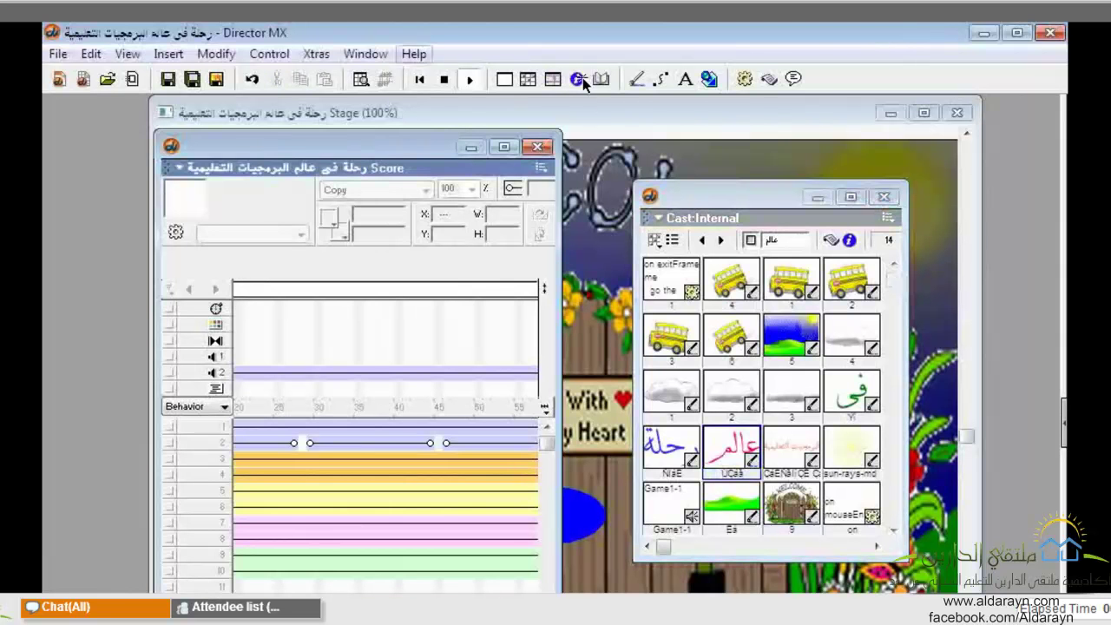
pyautogui.click(376, 53)
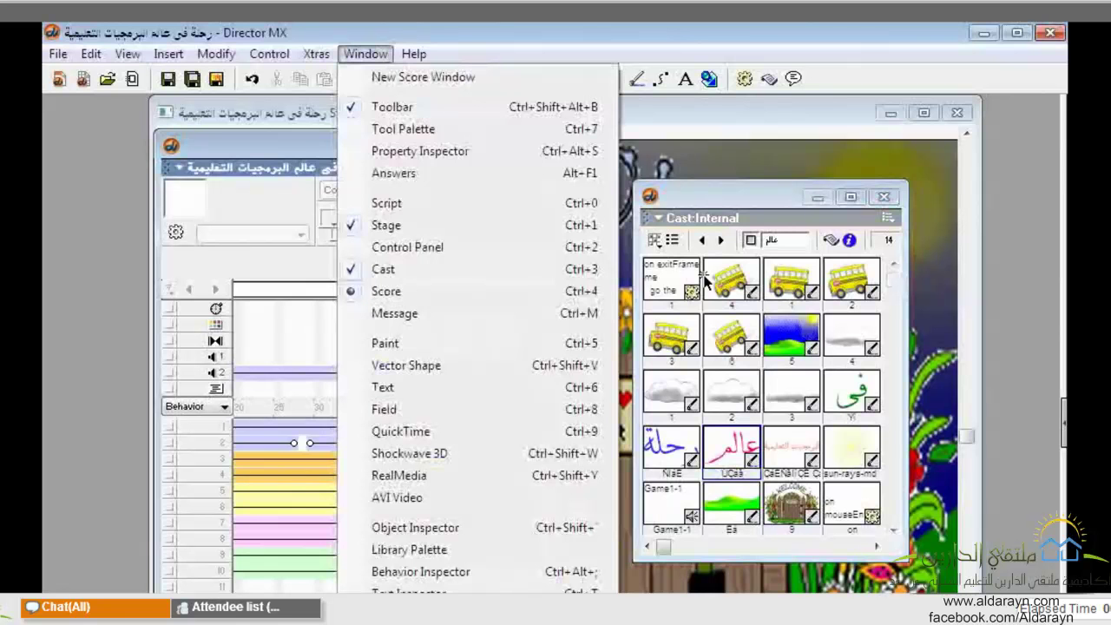
pyautogui.click(680, 120)
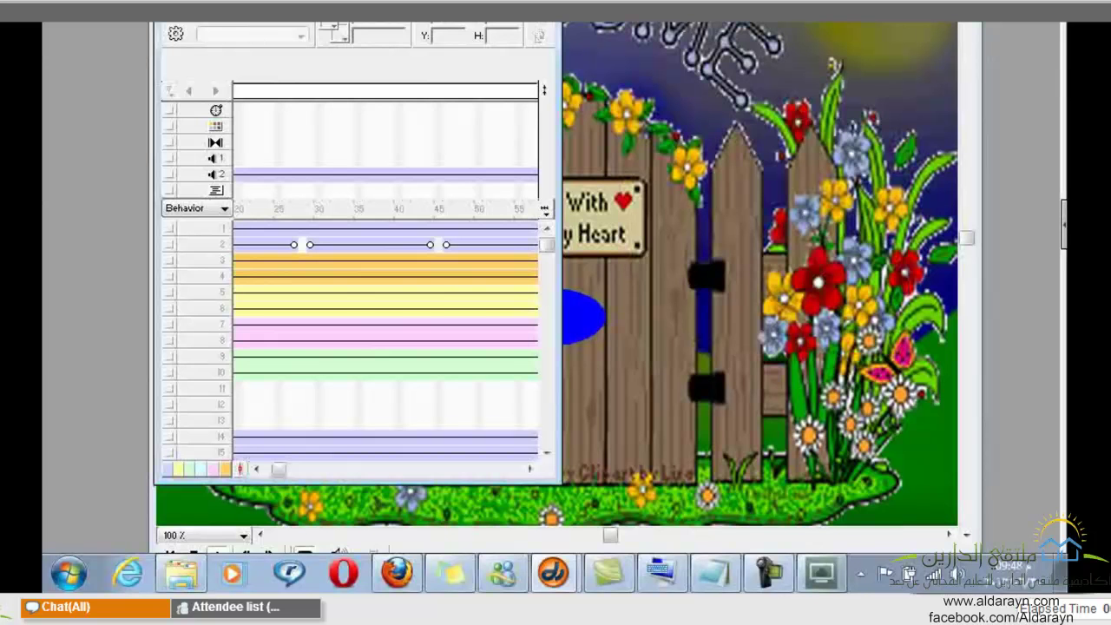
# - Switch to the online class session in Firefox to check the screen sharing and chat, and return to Director MX
pyautogui.hotkey('alt', 'Tab')
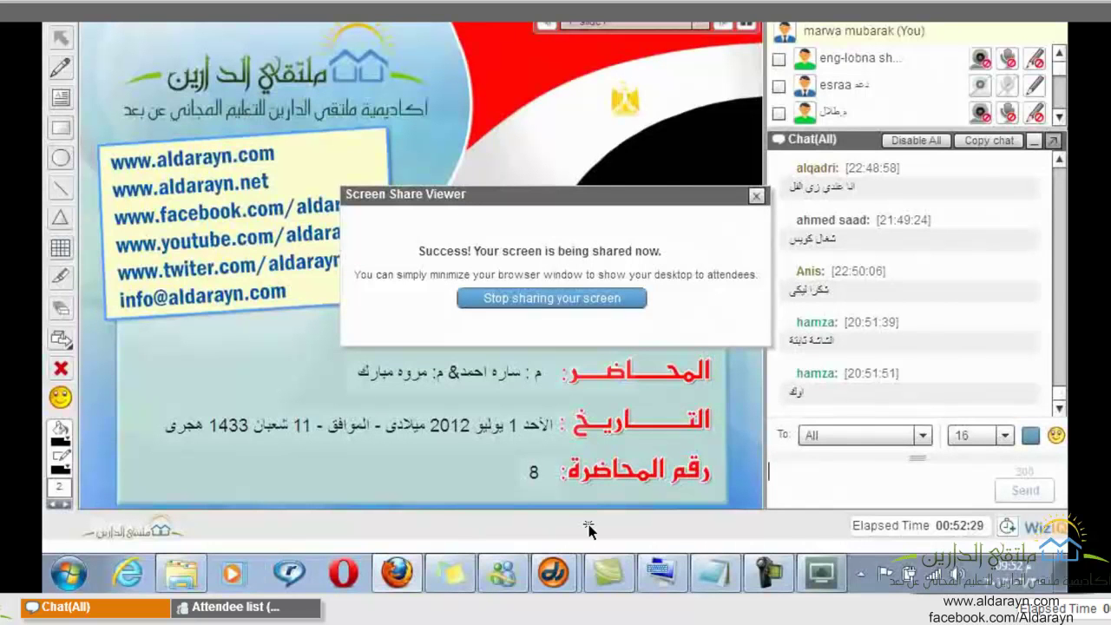
pyautogui.moveTo(559, 587)
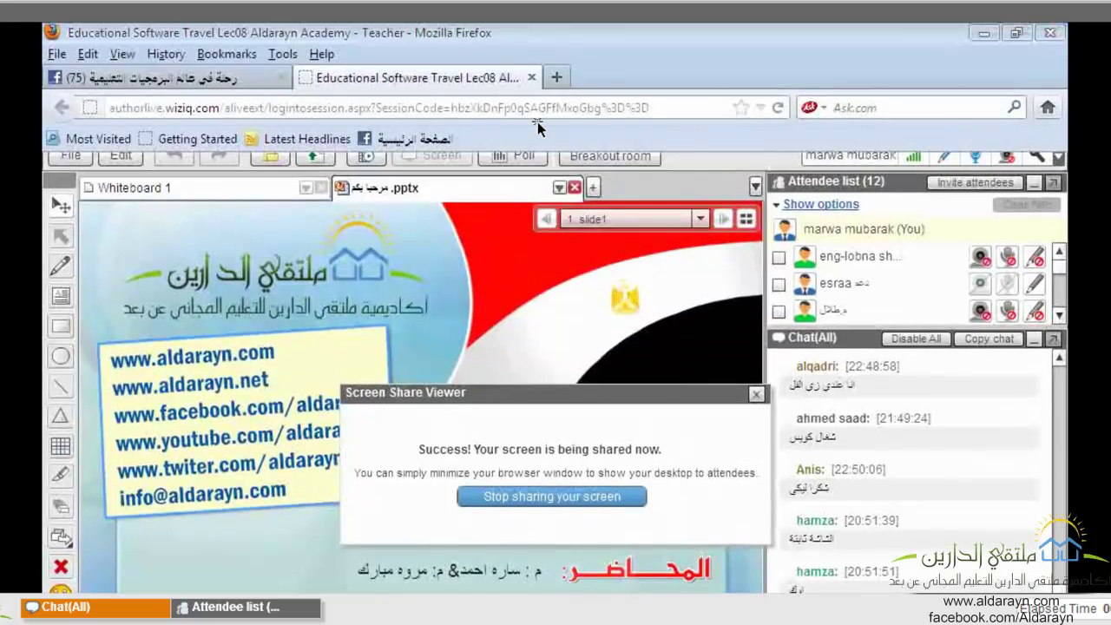
pyautogui.hotkey('alt', 'Tab')
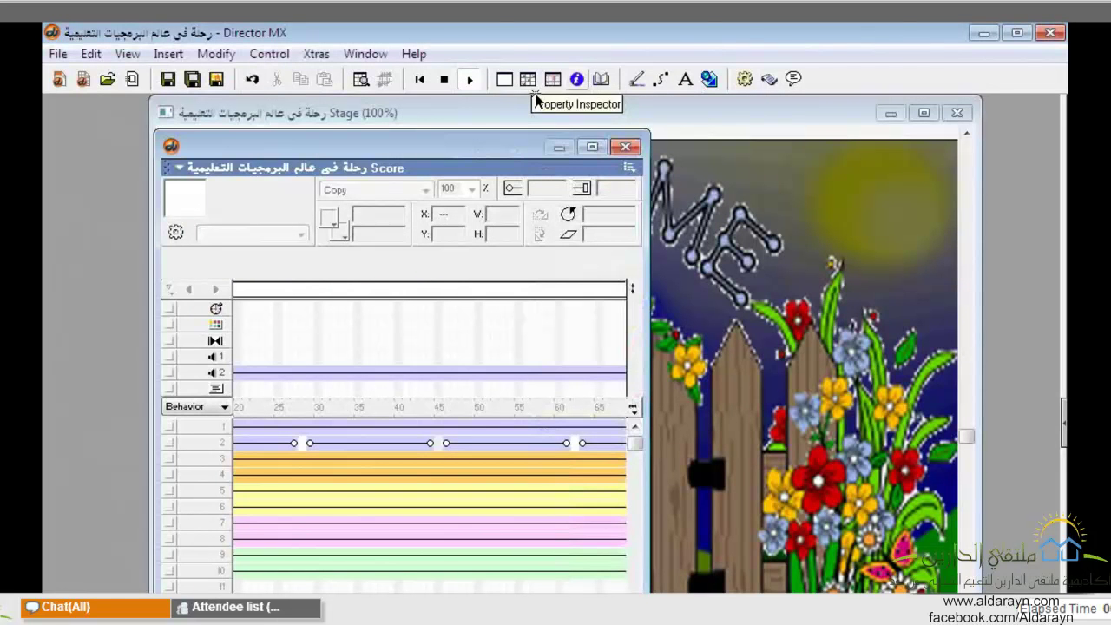
# - Open the Property Inspector and show the Movie properties with the list of preset stage sizes
pyautogui.click(601, 79)
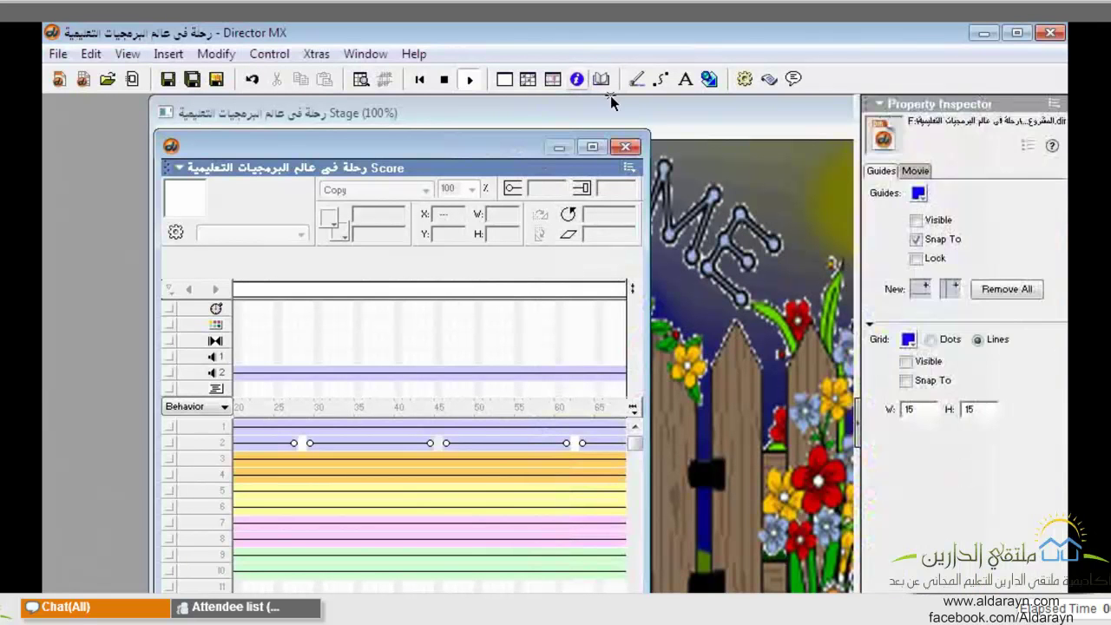
pyautogui.click(925, 172)
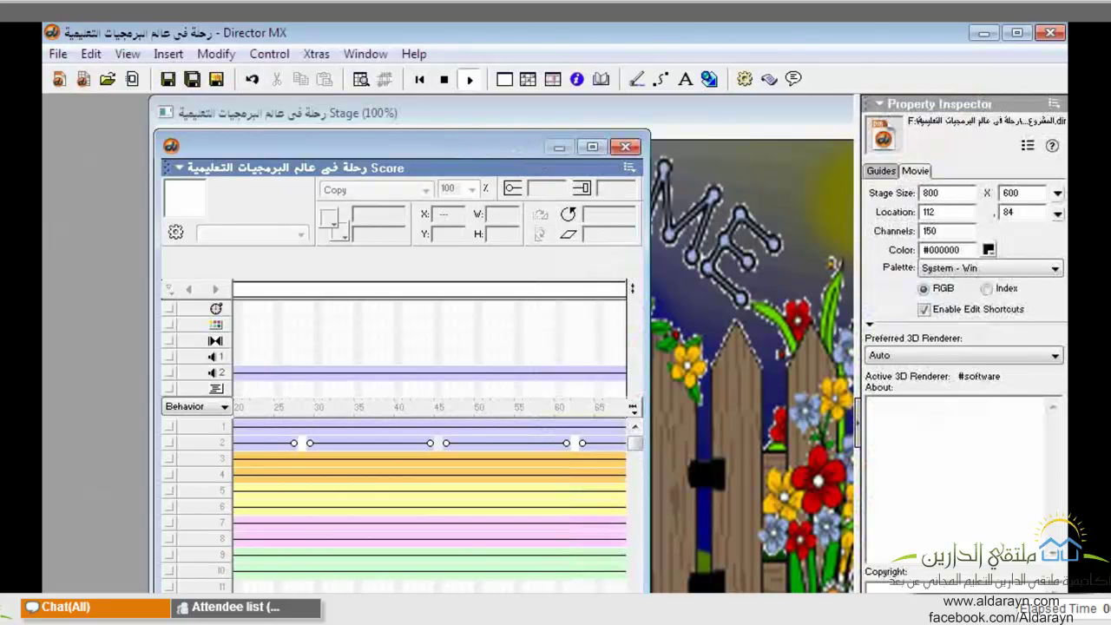
pyautogui.click(1059, 194)
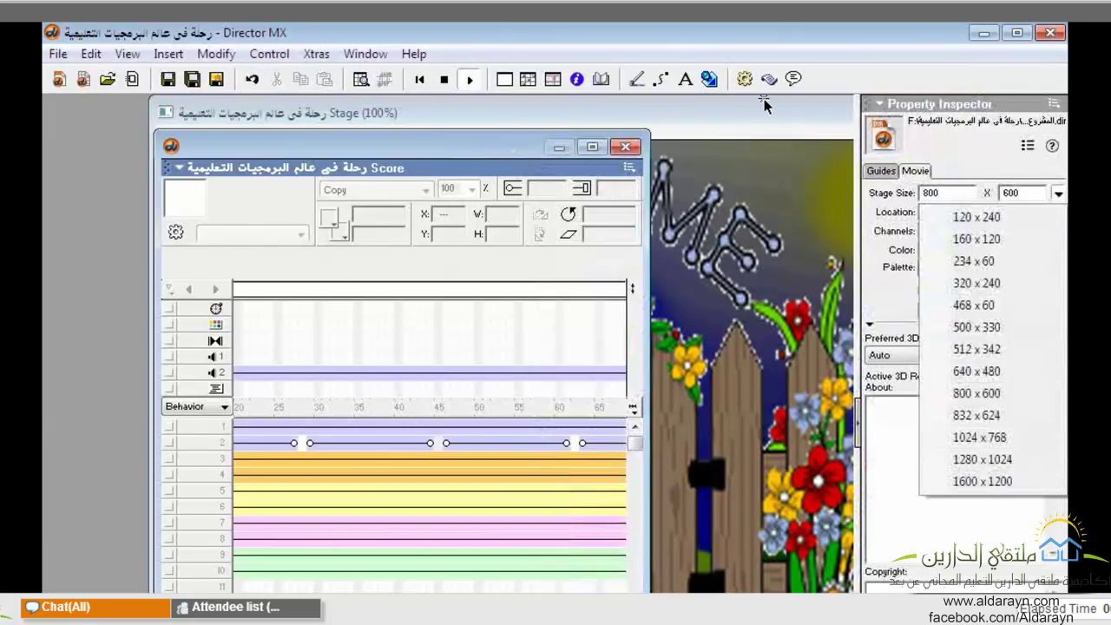
pyautogui.click(759, 177)
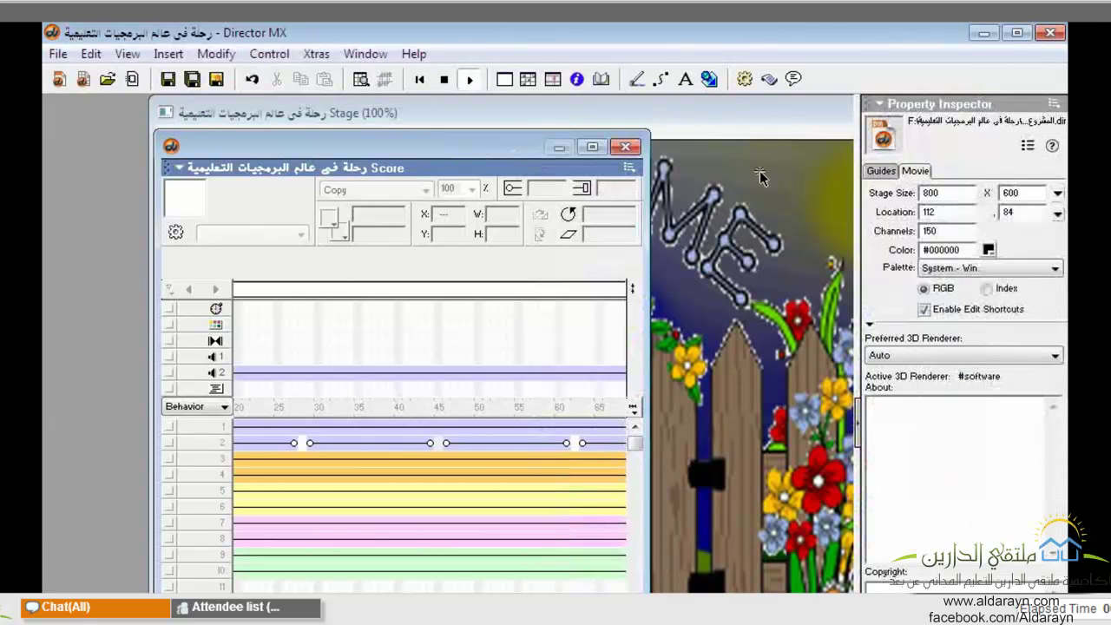
# - Hide the Score to show the Stage, reopen it and go down to its last channel, 150
pyautogui.click(558, 147)
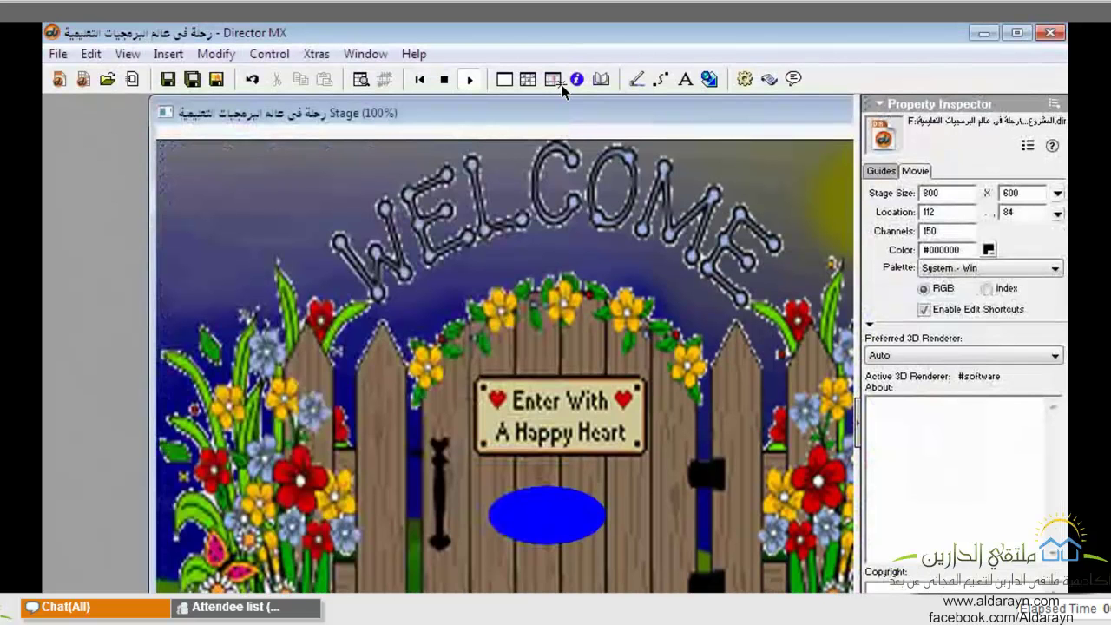
pyautogui.click(557, 82)
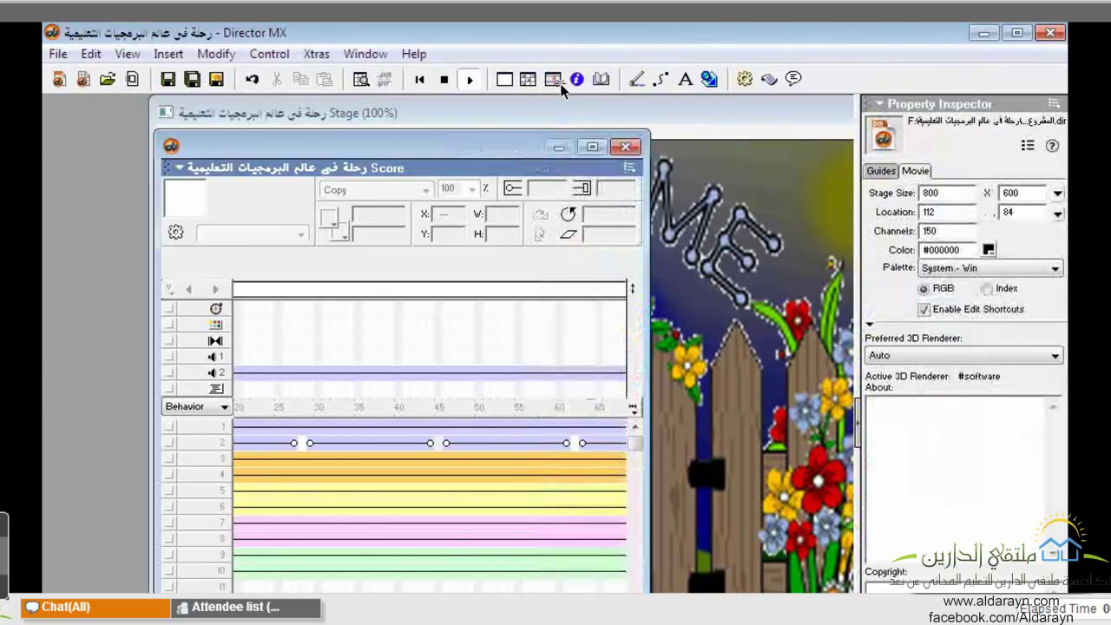
pyautogui.moveTo(638, 447); pyautogui.dragTo(640, 473)
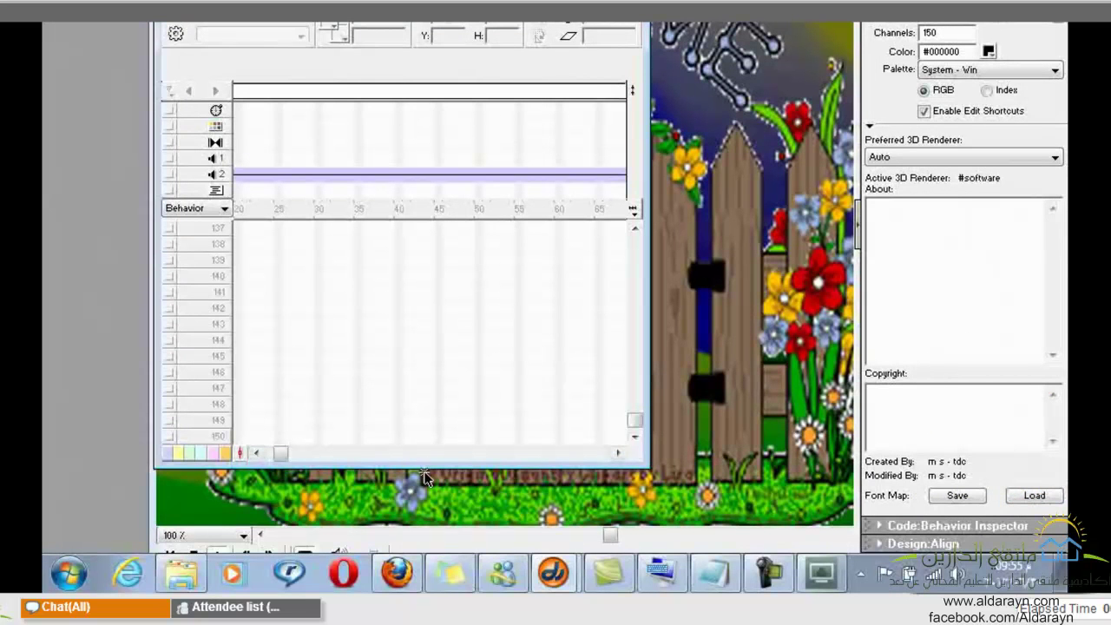
# - Set the movie's number of channels to 200 and go down to the last channel in the Score
pyautogui.moveTo(634, 420); pyautogui.dragTo(638, 346)
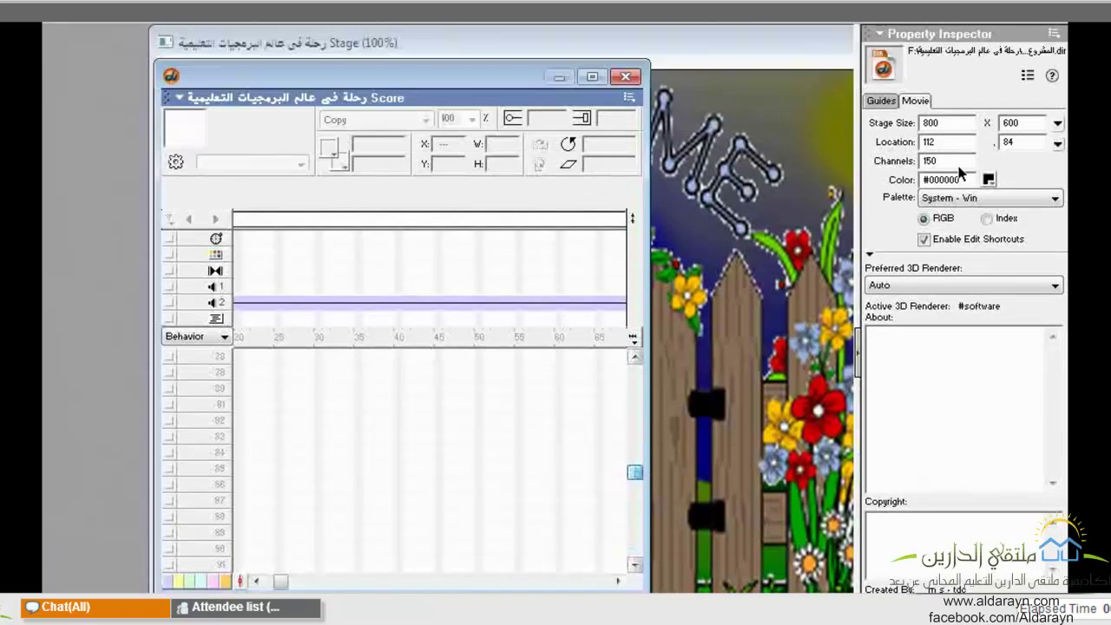
pyautogui.click(959, 165)
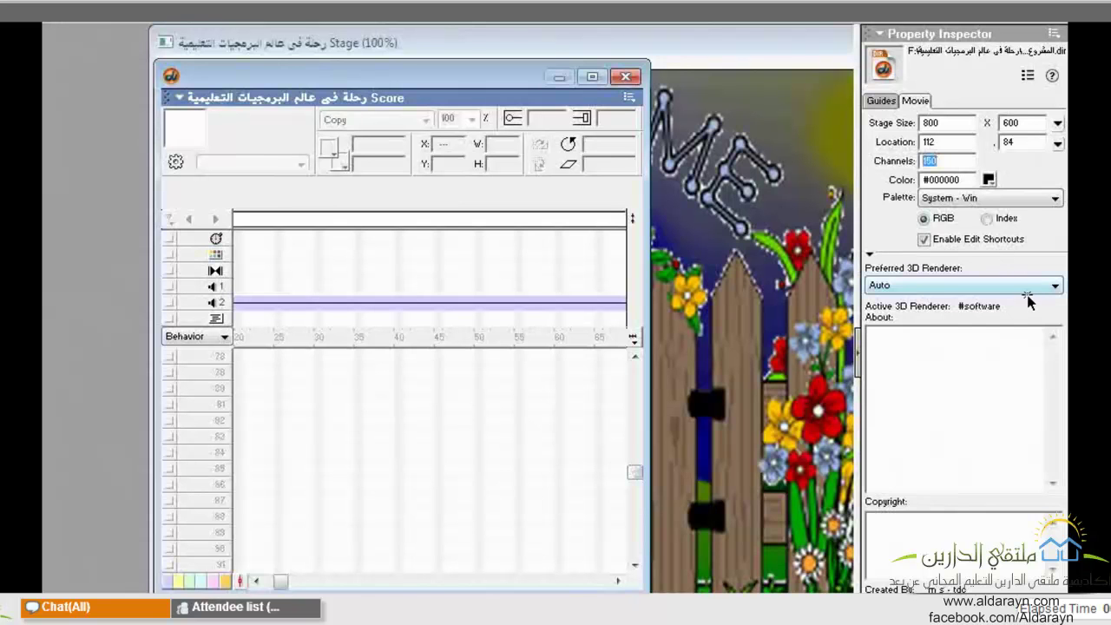
pyautogui.write('200')
pyautogui.hotkey('ctrl', 'alt', 'p')
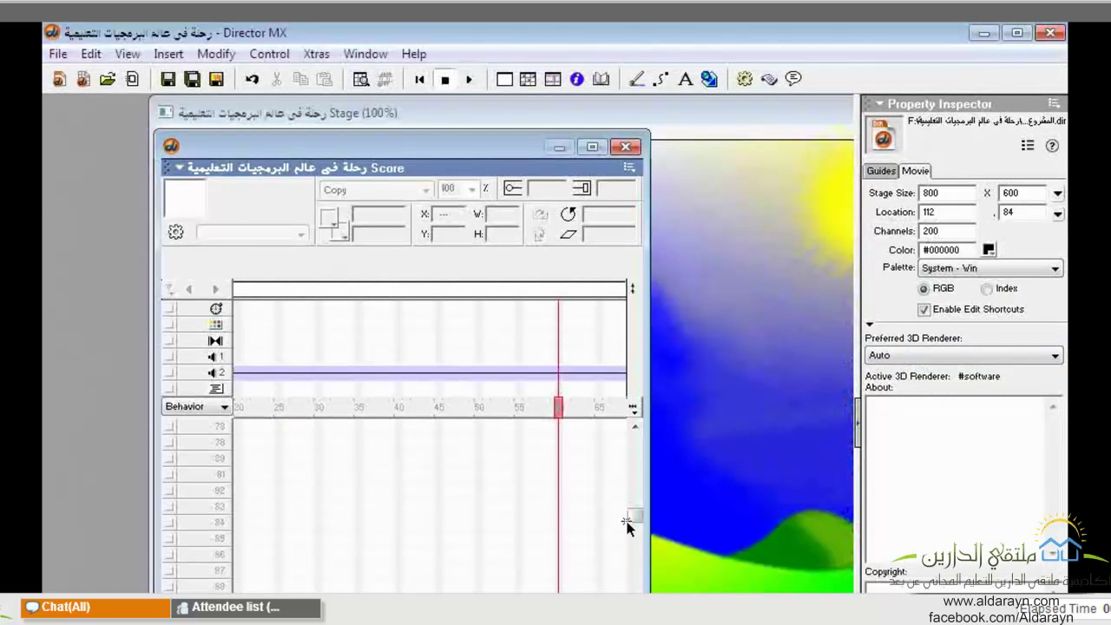
pyautogui.moveTo(629, 526); pyautogui.dragTo(565, 624)
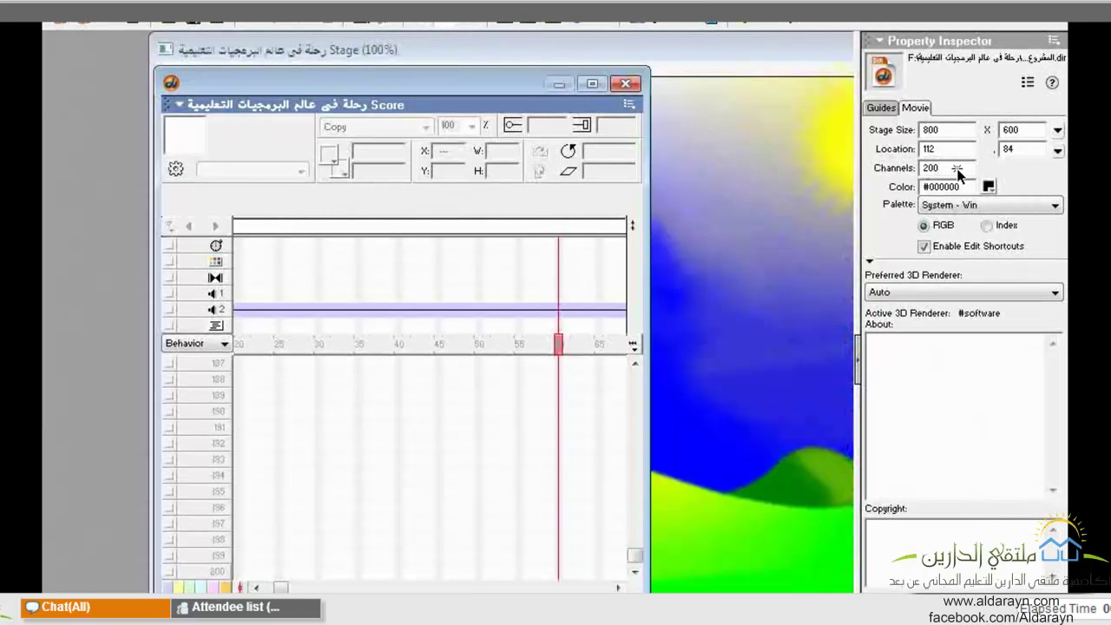
# - Set the movie's stage color to green #009900 and hide the Score to show the Stage
pyautogui.doubleClick(957, 170)
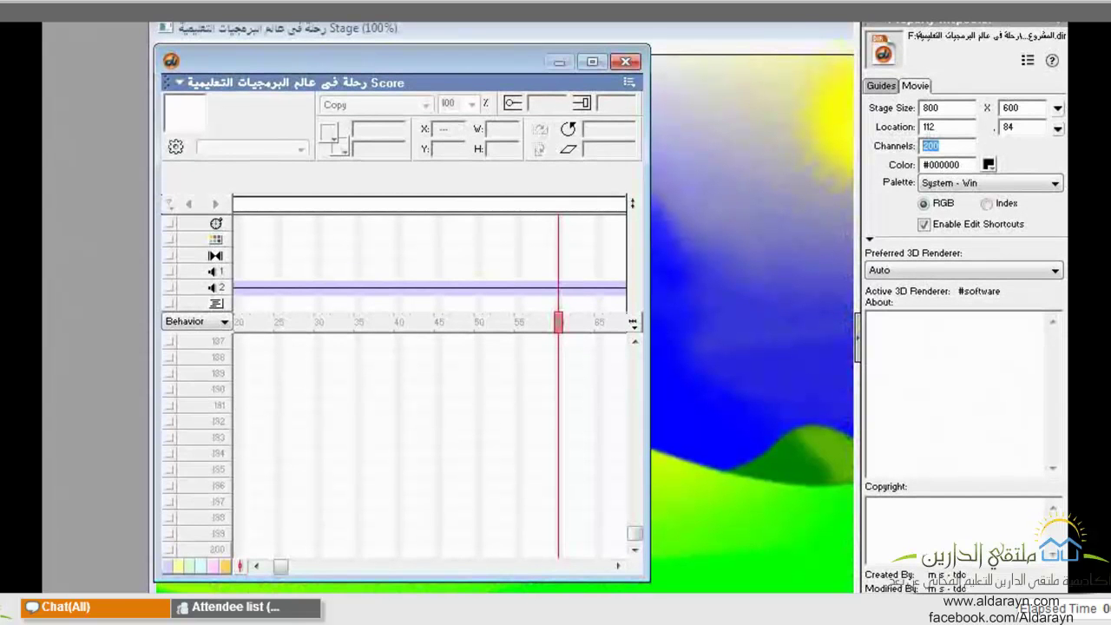
pyautogui.press('Tab')
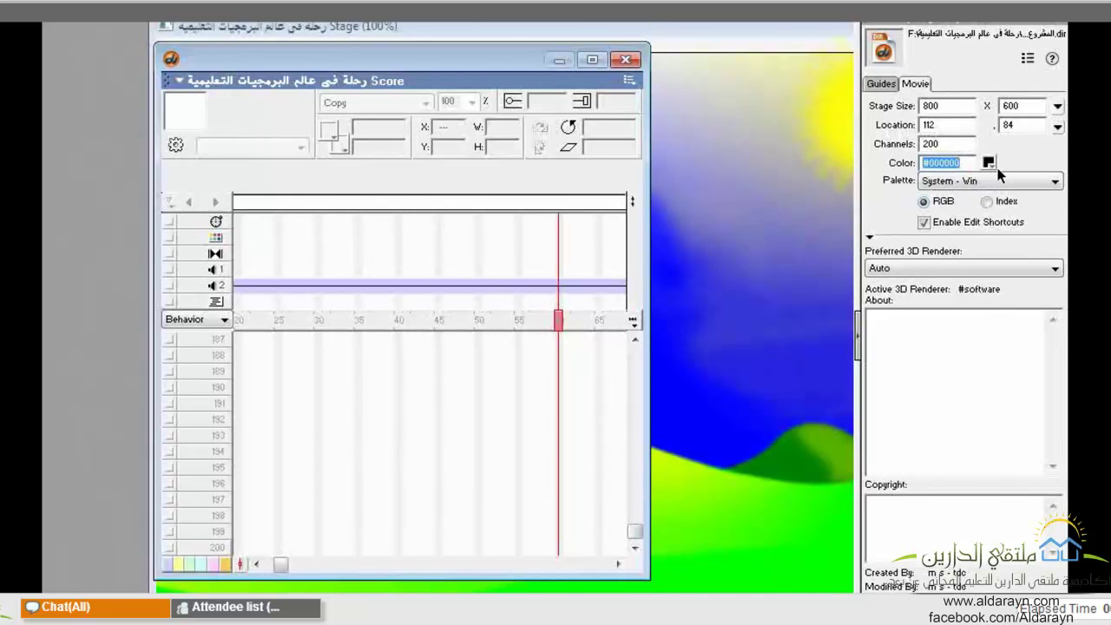
pyautogui.write('#FFFFFF')
pyautogui.press('Tab')
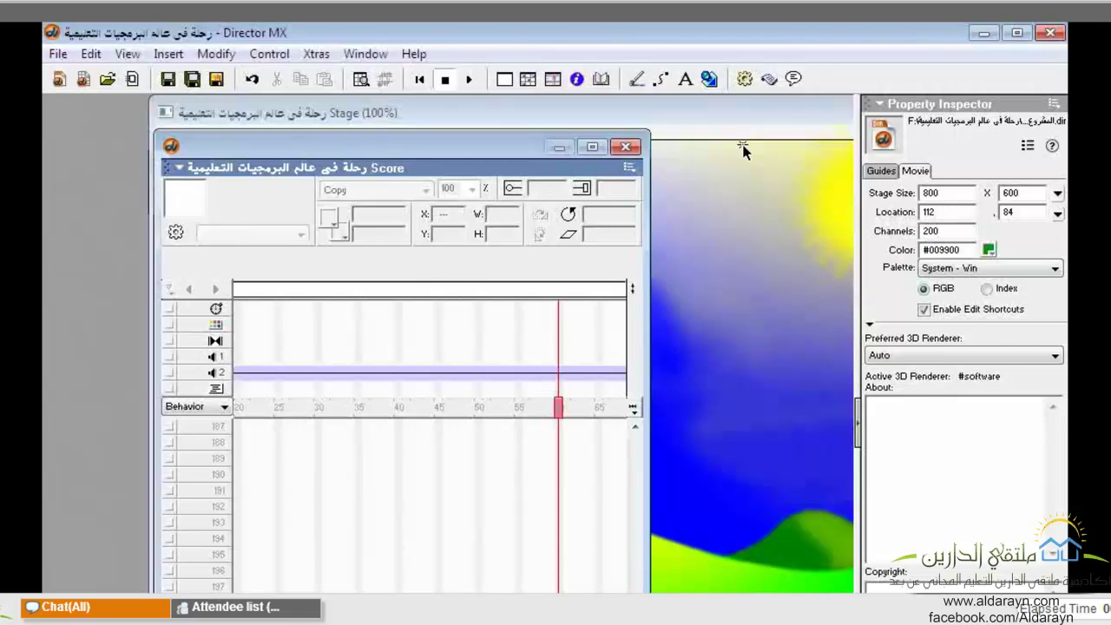
pyautogui.hotkey('ctrl', '4')
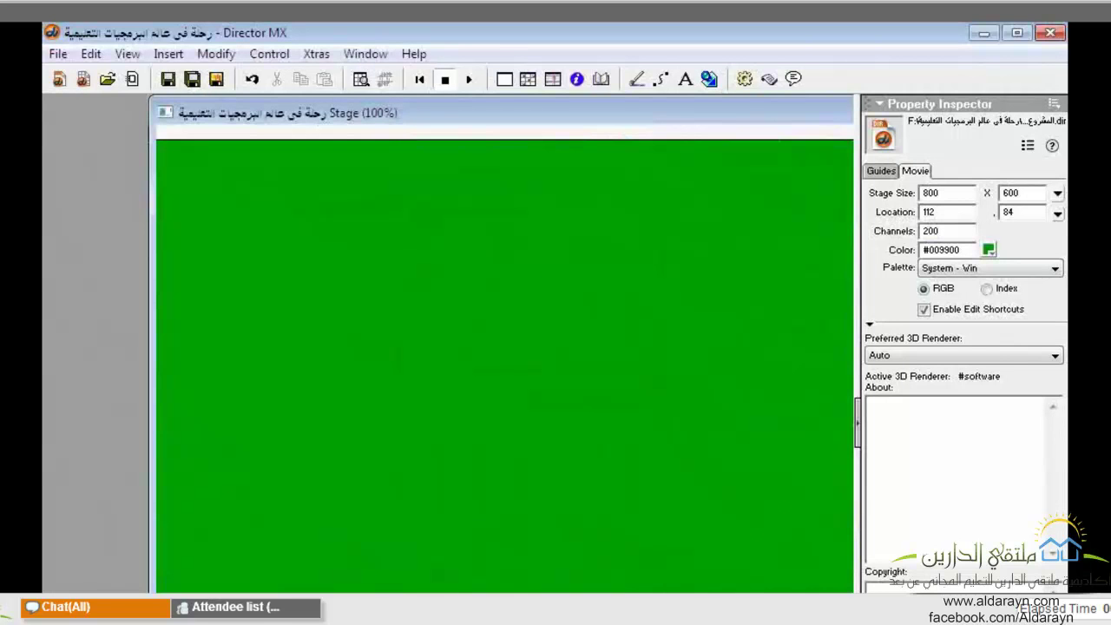
# - Set the stage color back to black #000000, play the movie briefly and return to the Score
pyautogui.click(998, 253)
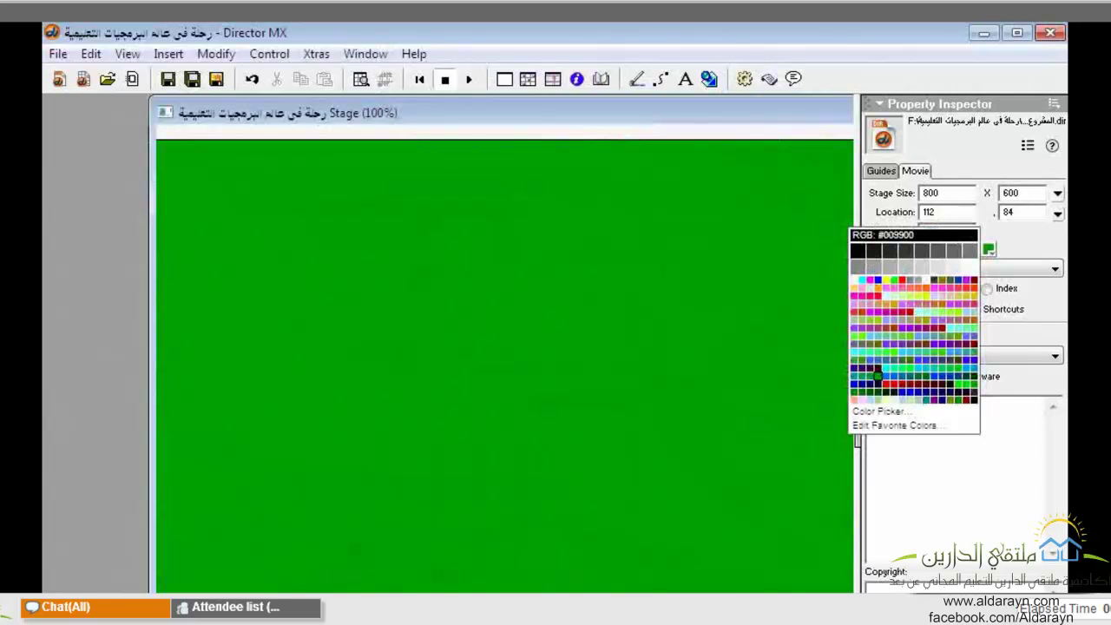
pyautogui.click(858, 251)
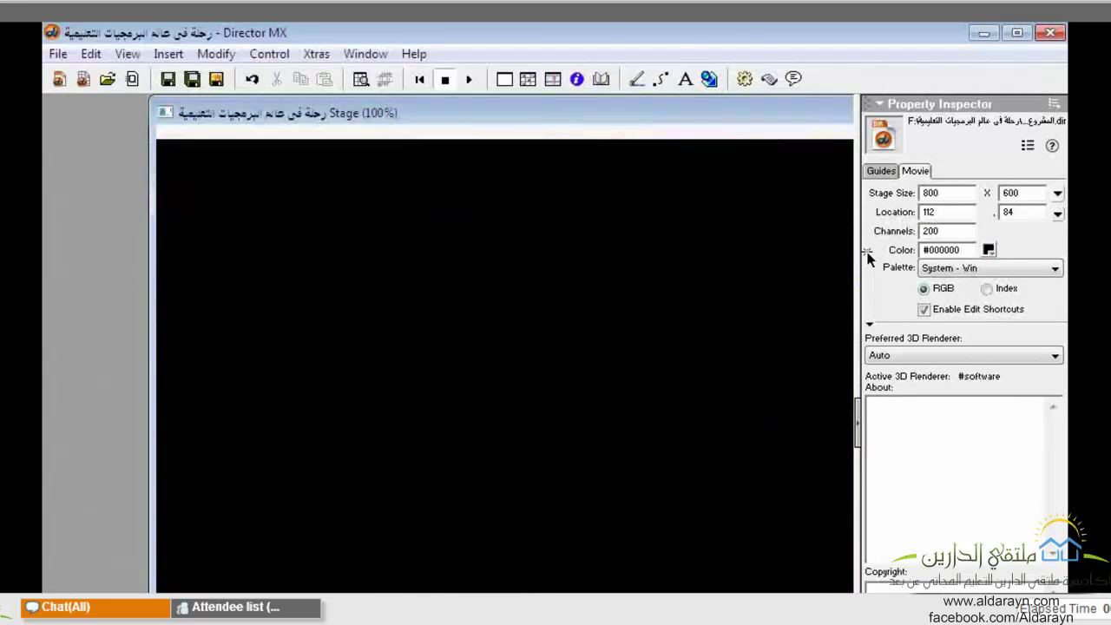
pyautogui.hotkey('ctrl', 'alt', 'p')
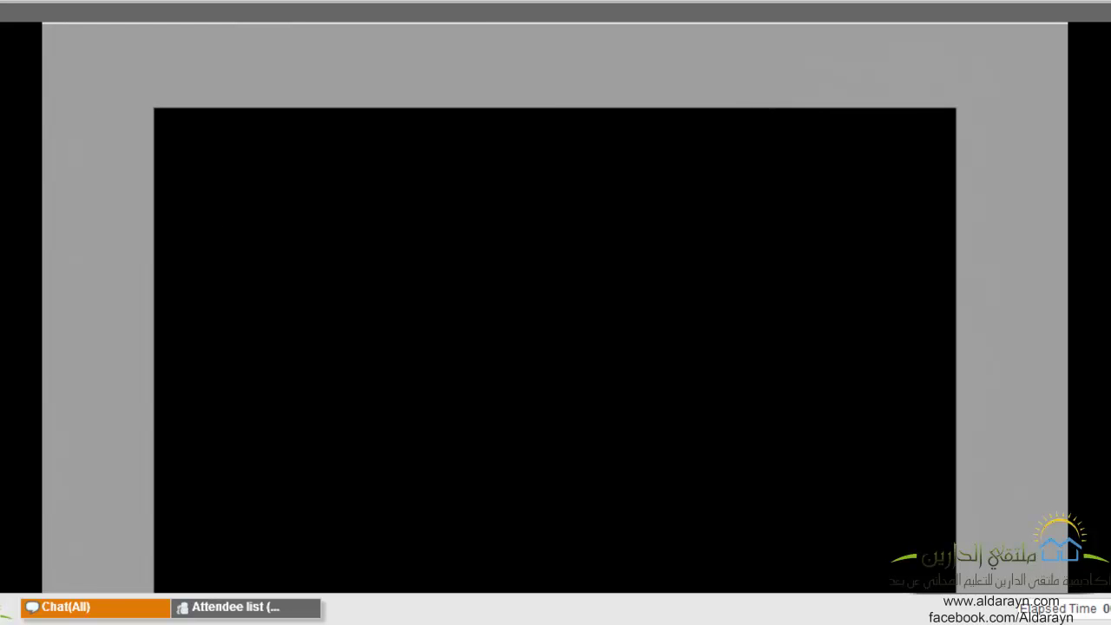
pyautogui.click(455, 513)
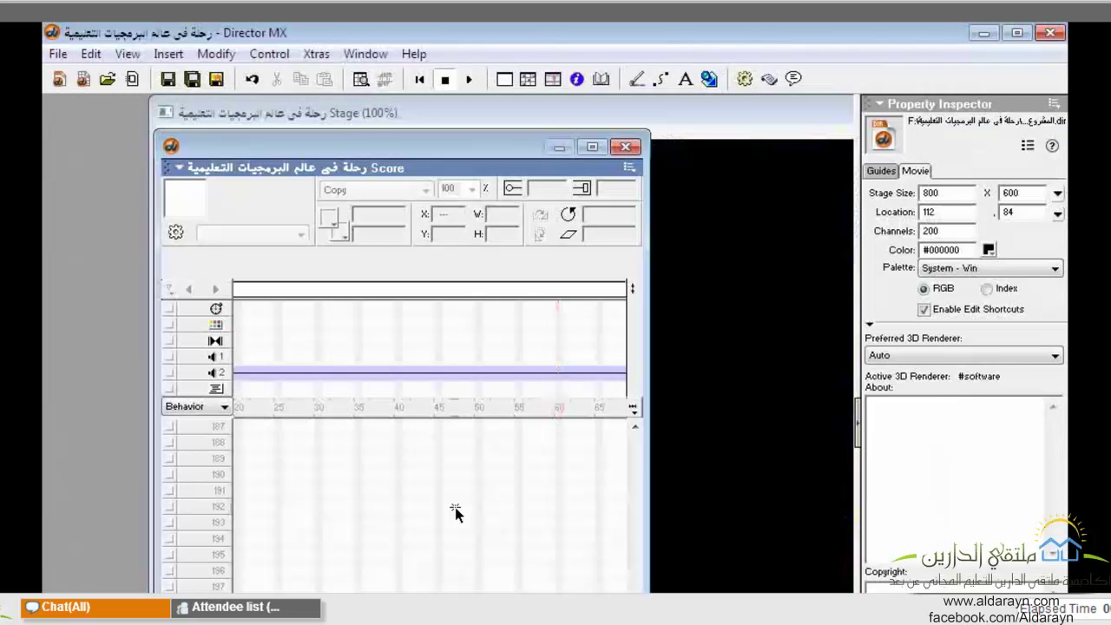
# - Show the list of color palettes in the Movie properties and toggle the Property Inspector's List View Mode on and off
pyautogui.click(947, 269)
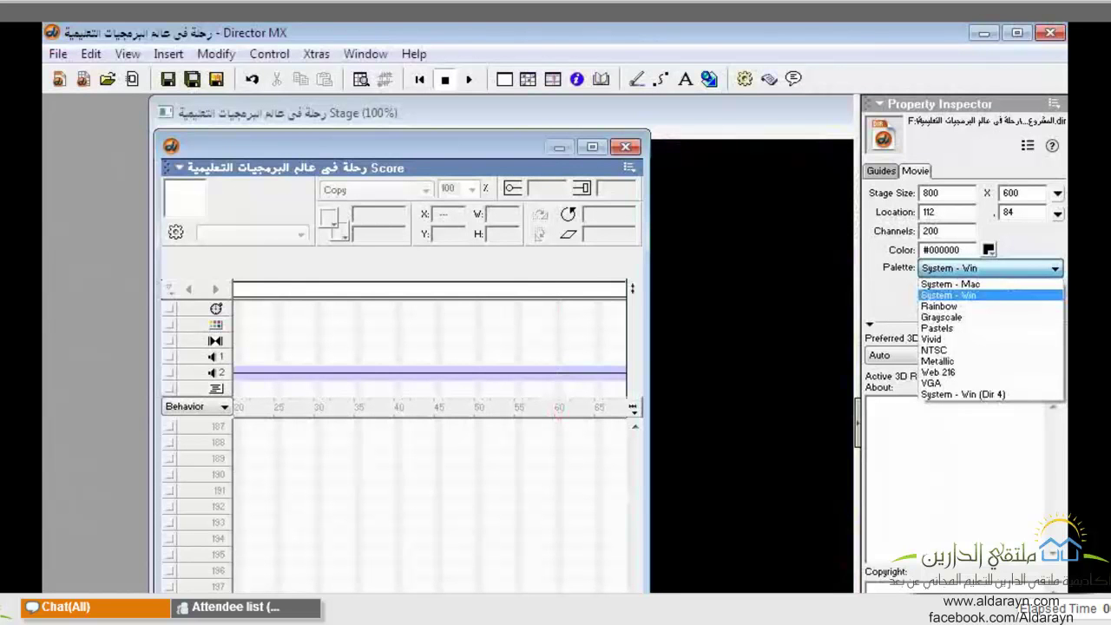
pyautogui.click(1065, 275)
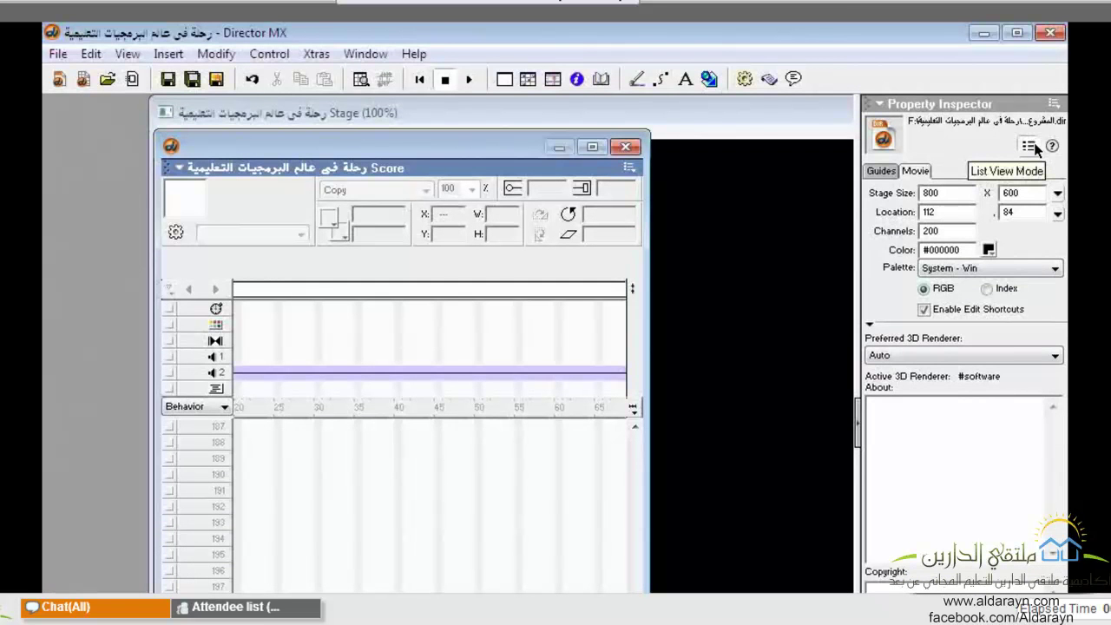
pyautogui.click(1037, 147)
pyautogui.click(1033, 147)
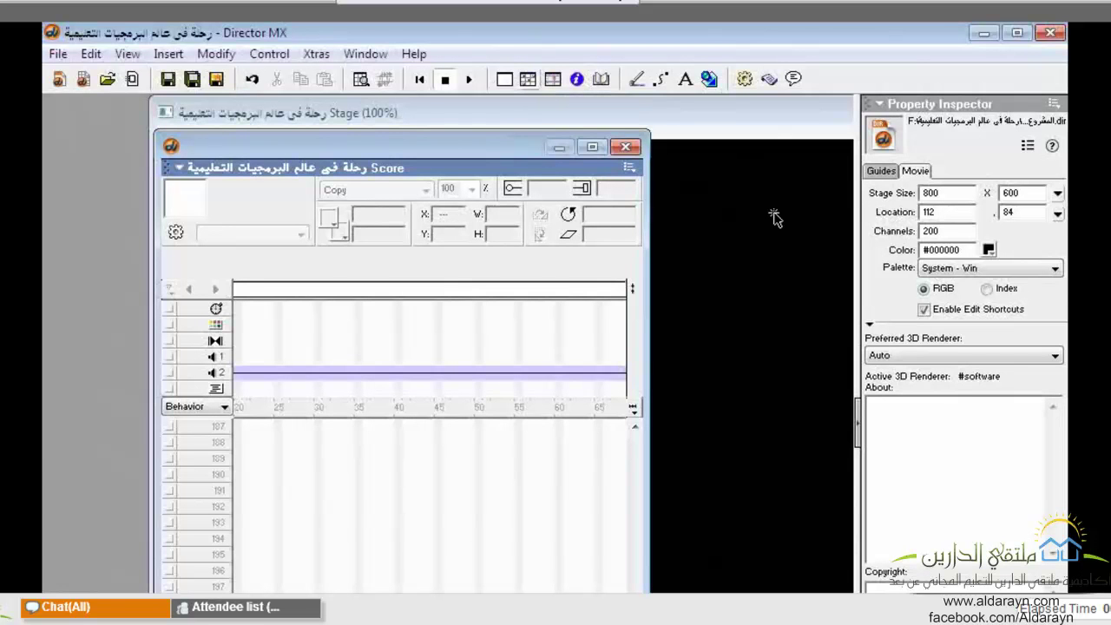
# - Open the internal Cast beside the Property Inspector, show the selected member's Bitmap and Cast properties, and close the Cast
pyautogui.hotkey('ctrl', '3')
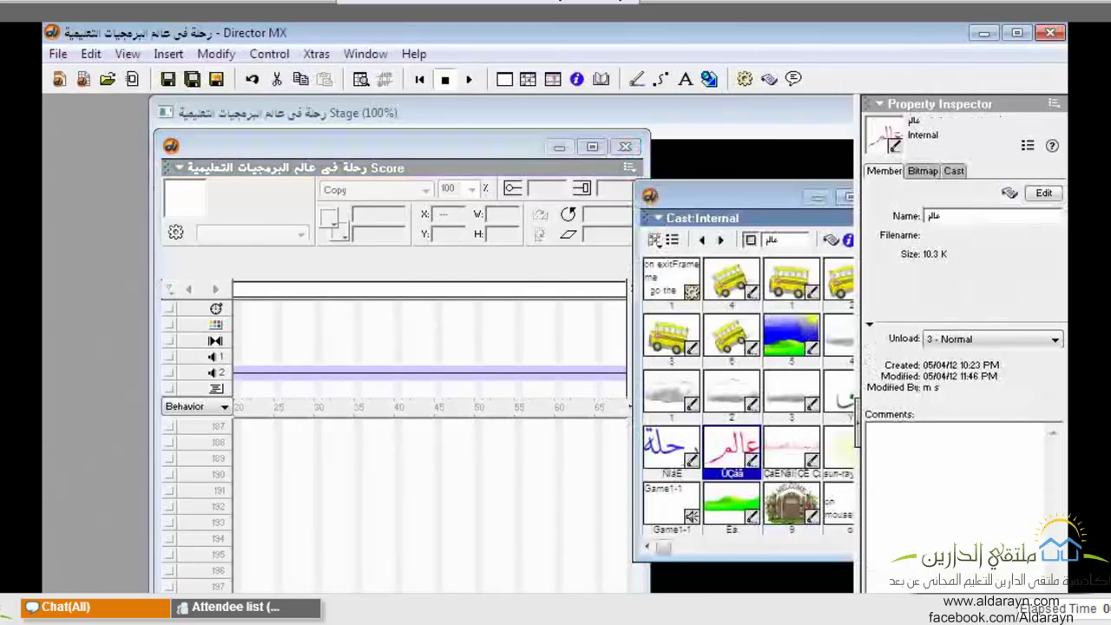
pyautogui.moveTo(747, 219); pyautogui.dragTo(553, 204)
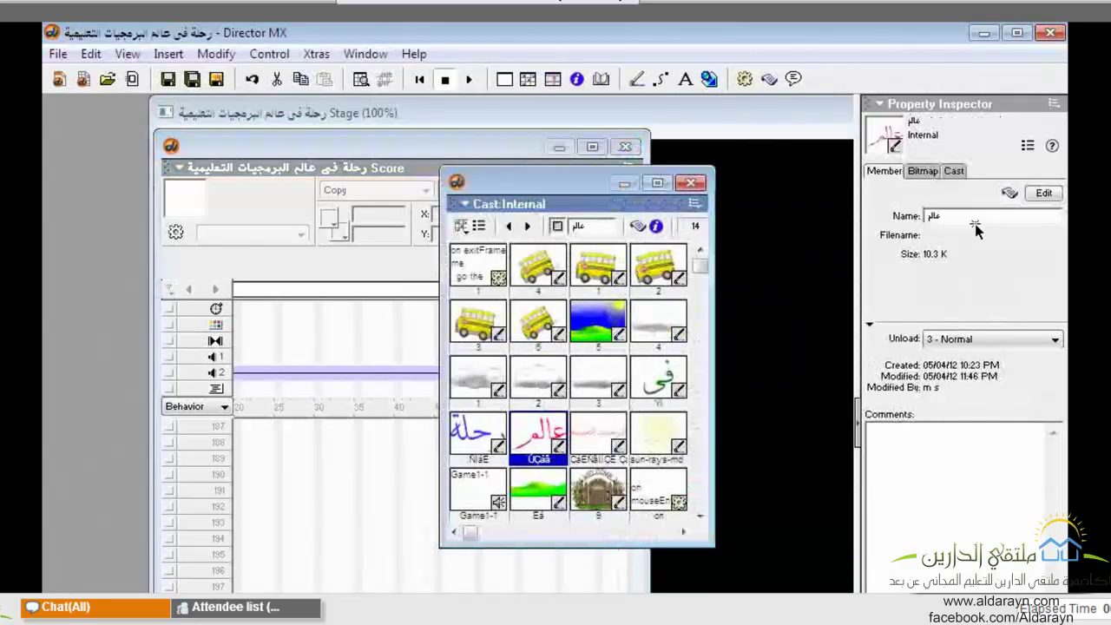
pyautogui.click(927, 171)
pyautogui.click(965, 171)
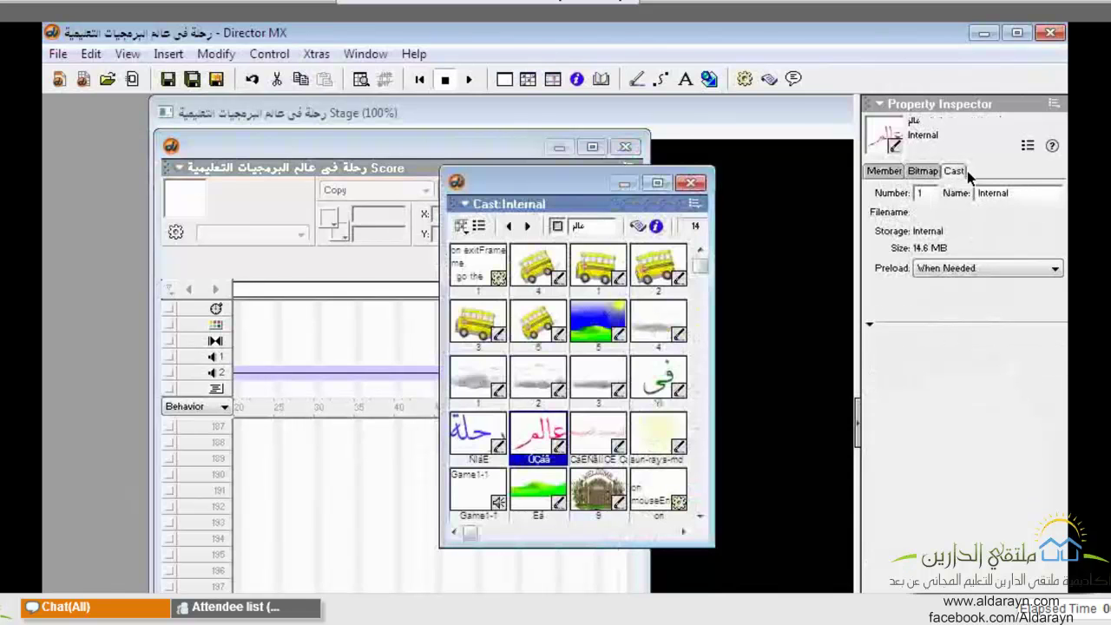
pyautogui.click(691, 184)
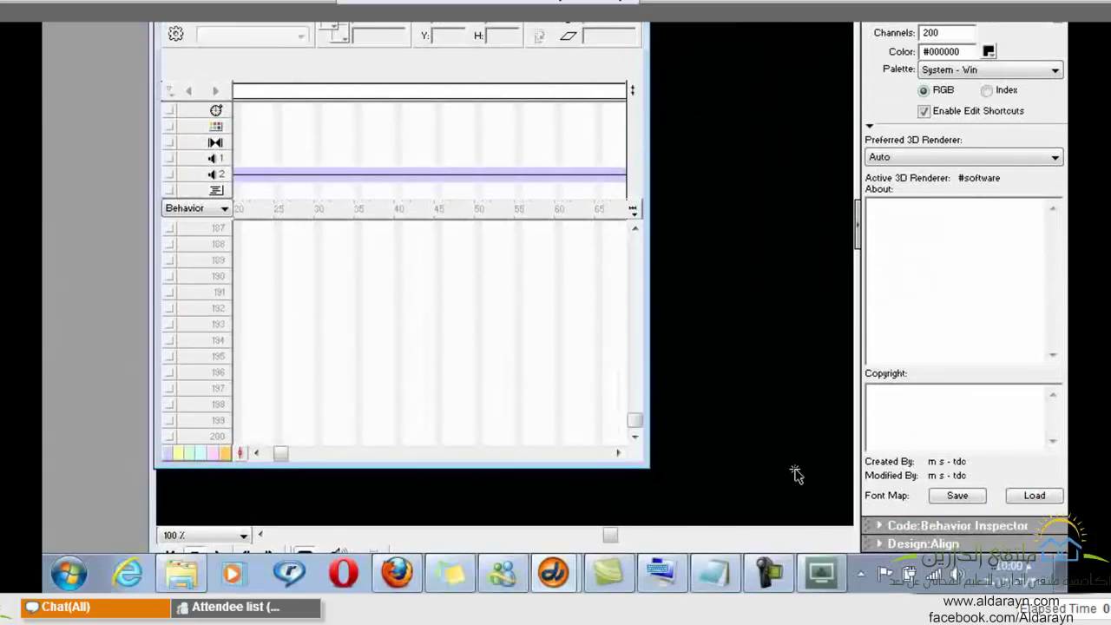
# - Show the cast member properties of a Stage sprite and of the selected bitmap in the internal Cast
pyautogui.rightClick(796, 473)
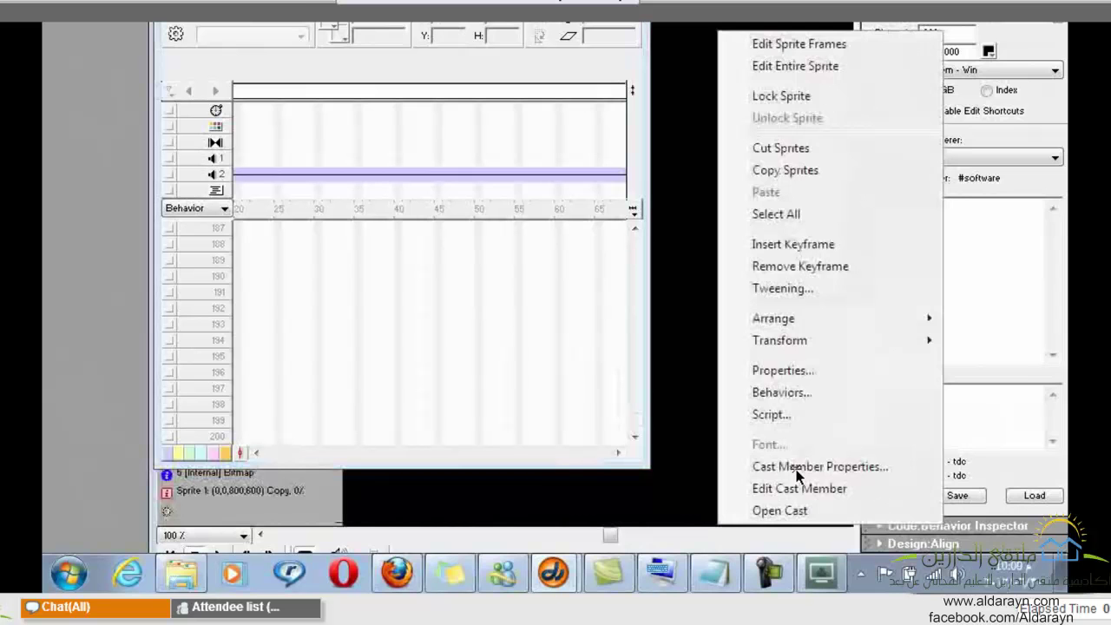
pyautogui.click(797, 469)
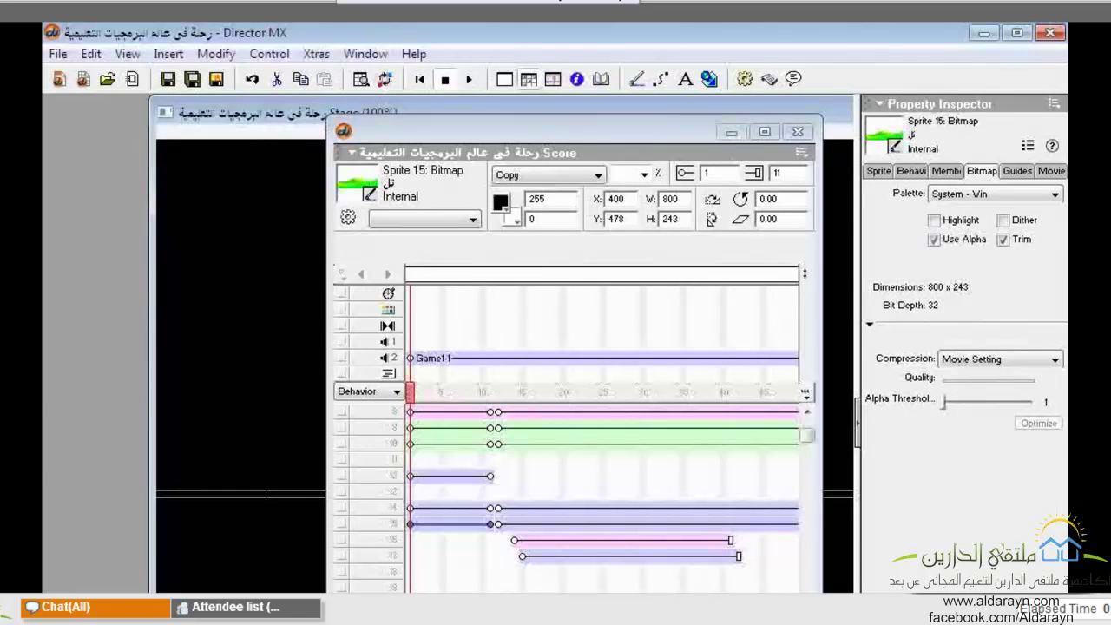
pyautogui.hotkey('ctrl', '3')
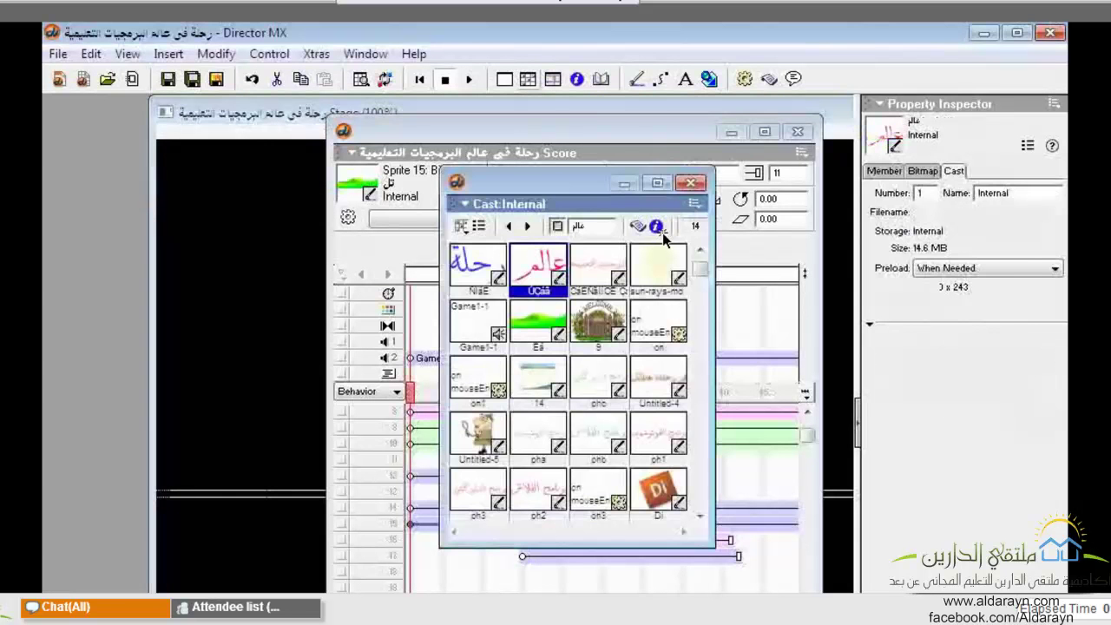
pyautogui.click(659, 229)
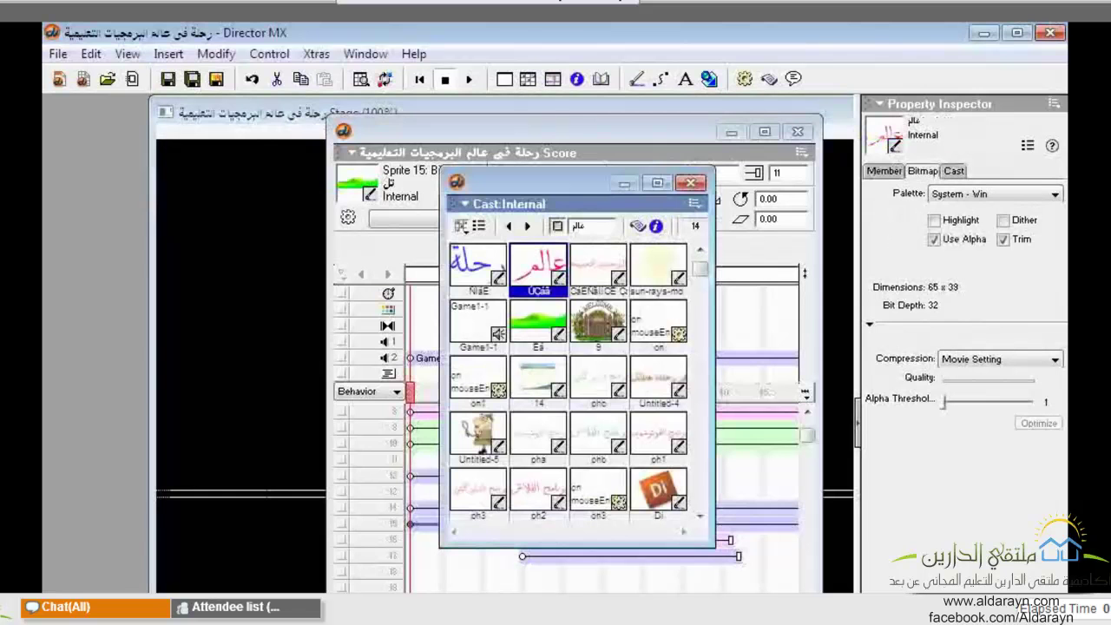
# - Show the cast member properties of the "فى" sprite, go through its Member, Behavior, Bitmap, Guides and Movie properties, and close the Cast
pyautogui.moveTo(538, 265); pyautogui.dragTo(262, 303)
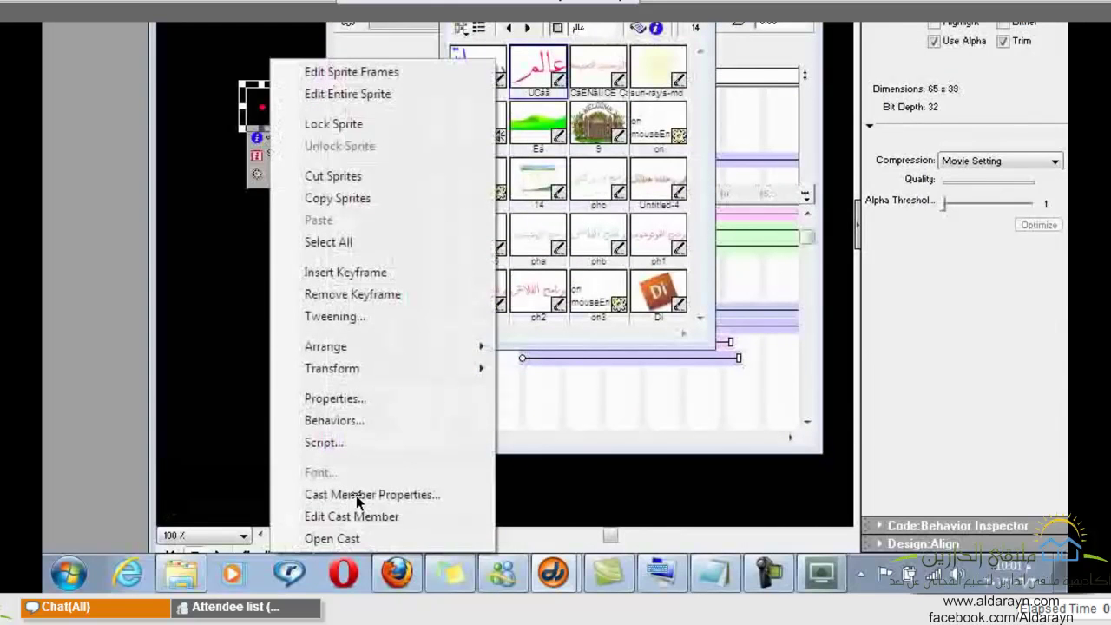
pyautogui.click(357, 495)
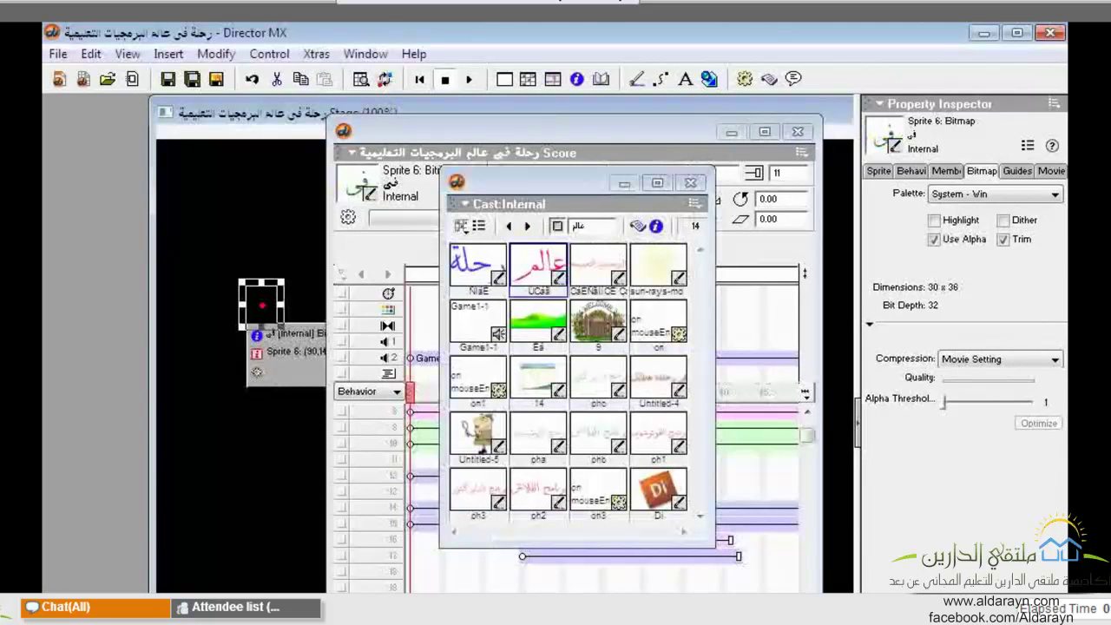
pyautogui.click(948, 171)
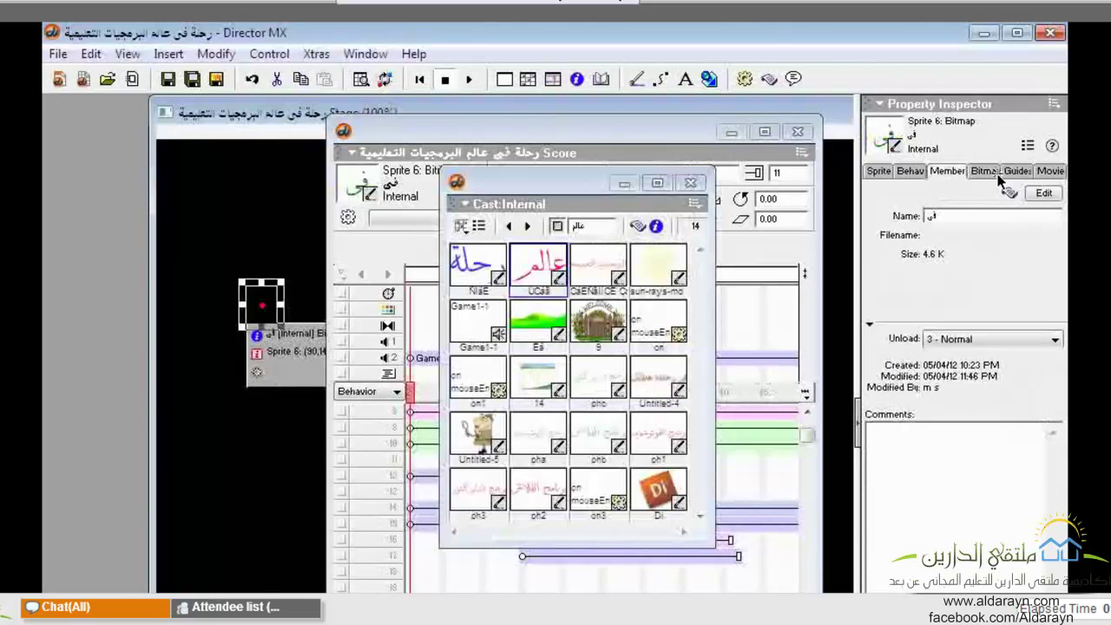
pyautogui.click(909, 171)
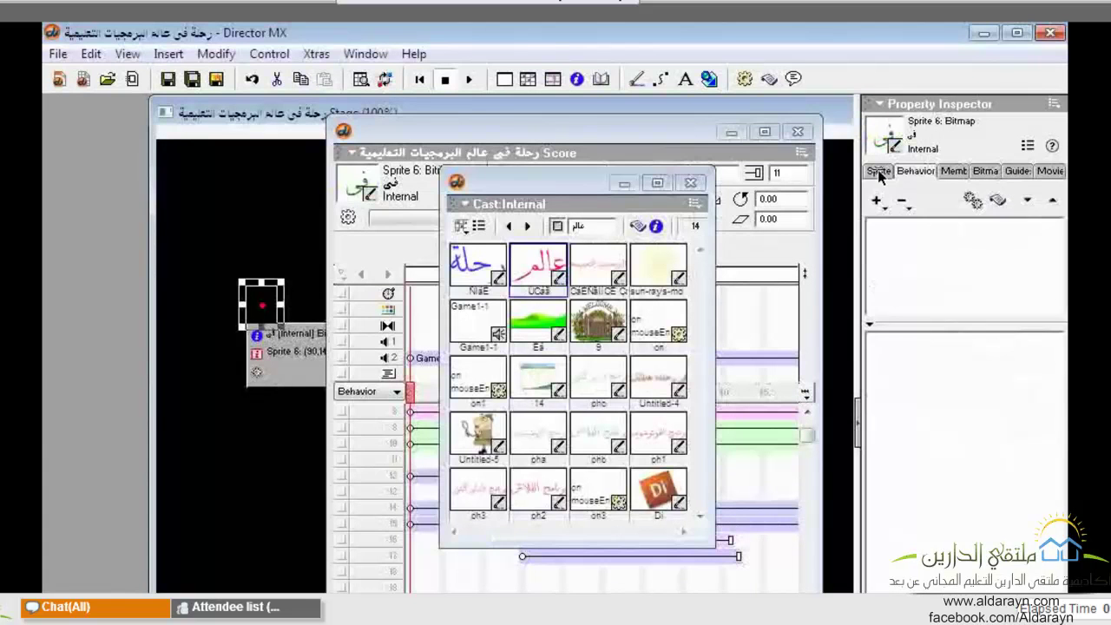
pyautogui.click(986, 171)
pyautogui.click(1016, 171)
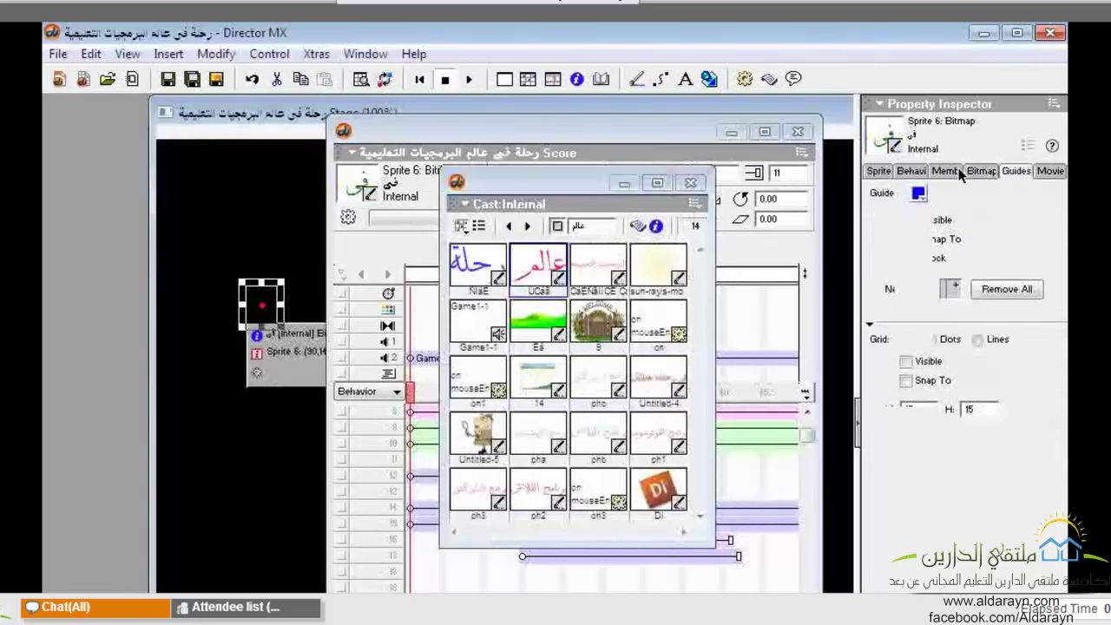
pyautogui.click(1050, 171)
pyautogui.hotkey('ctrl', '3')
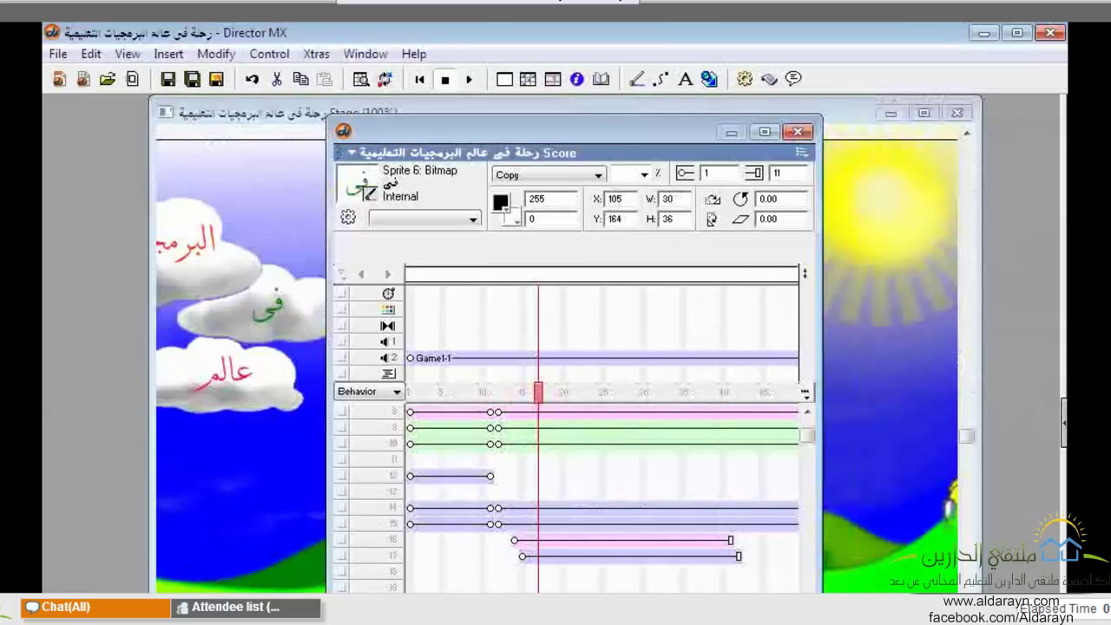
# - Move the Score away from the middle of the Stage, open the Library Palette and show the Color Cycling behavior's description
pyautogui.moveTo(411, 135); pyautogui.dragTo(158, 143)
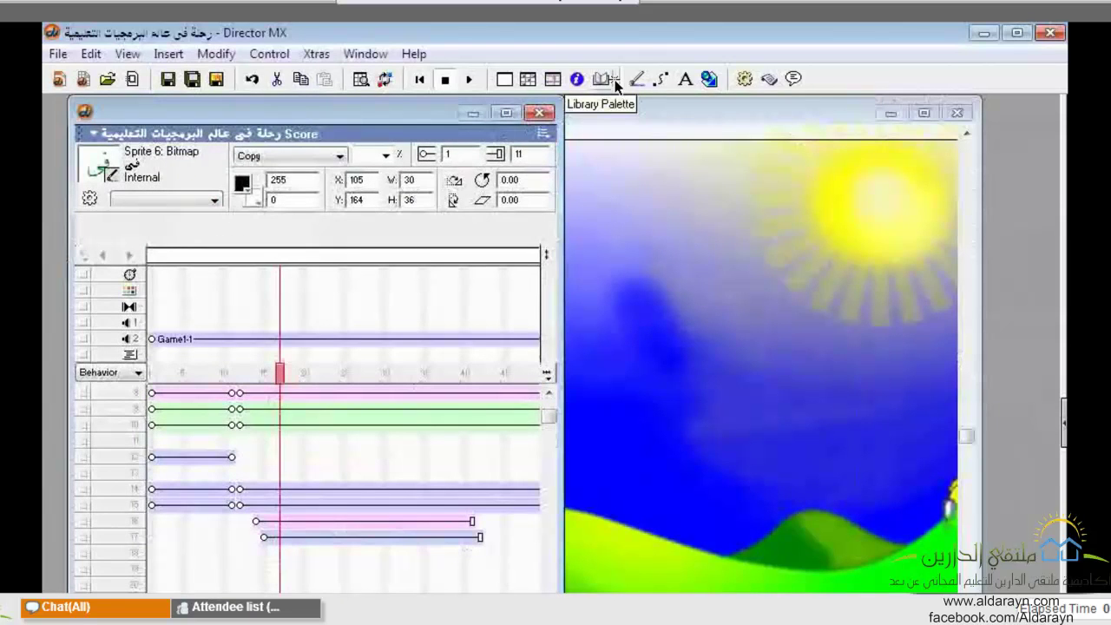
pyautogui.click(615, 85)
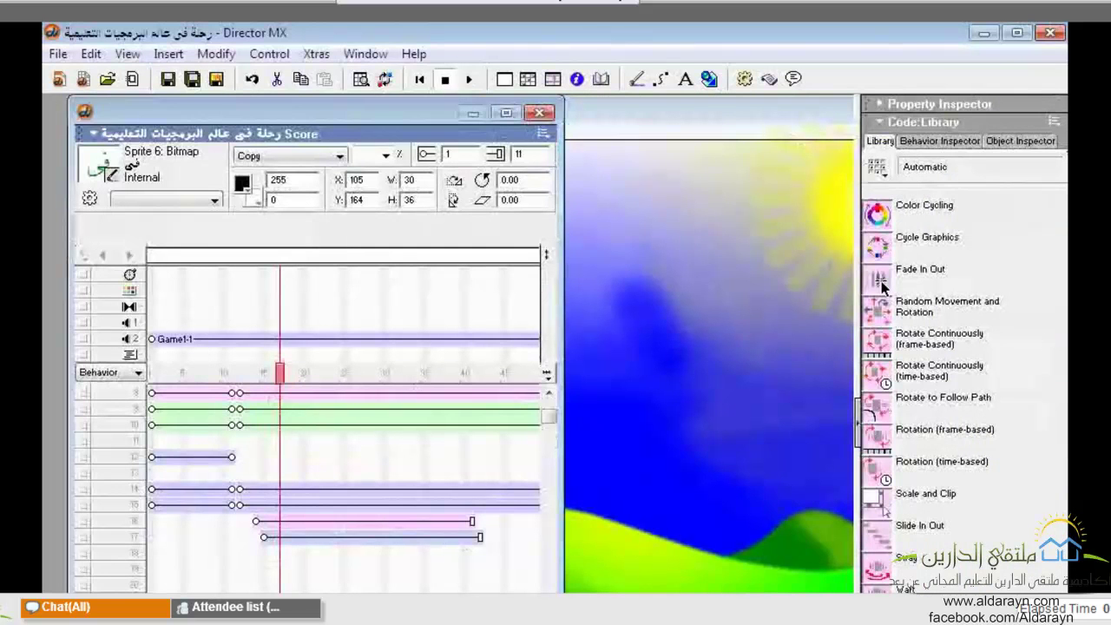
pyautogui.moveTo(882, 230)
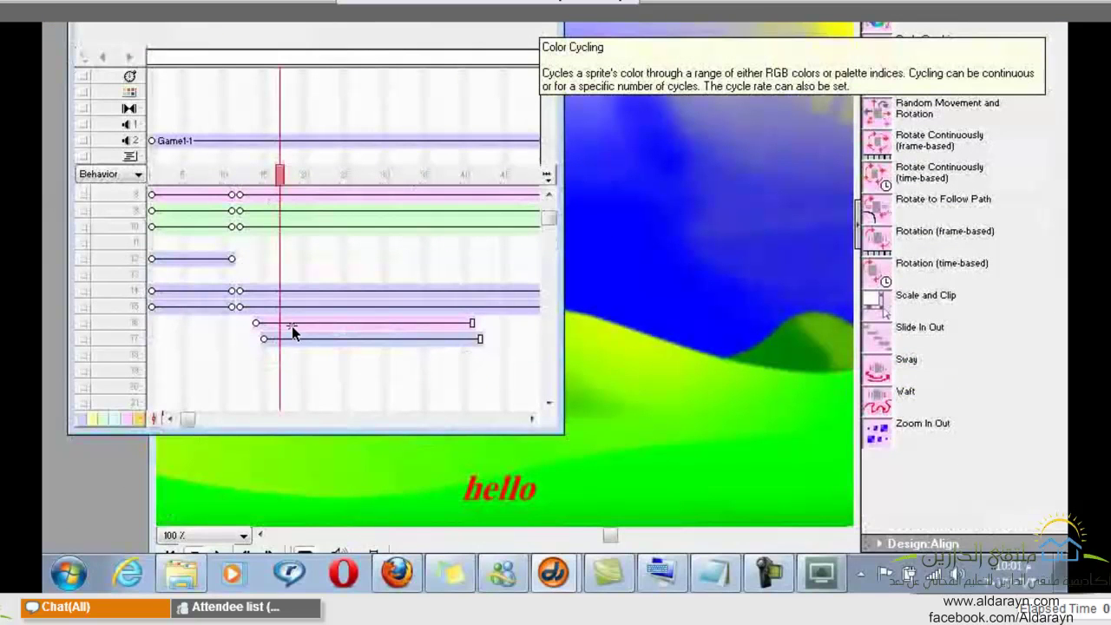
# - Select the second sprite in channel 14 of the Score and play the movie
pyautogui.click(288, 293)
pyautogui.click(287, 291)
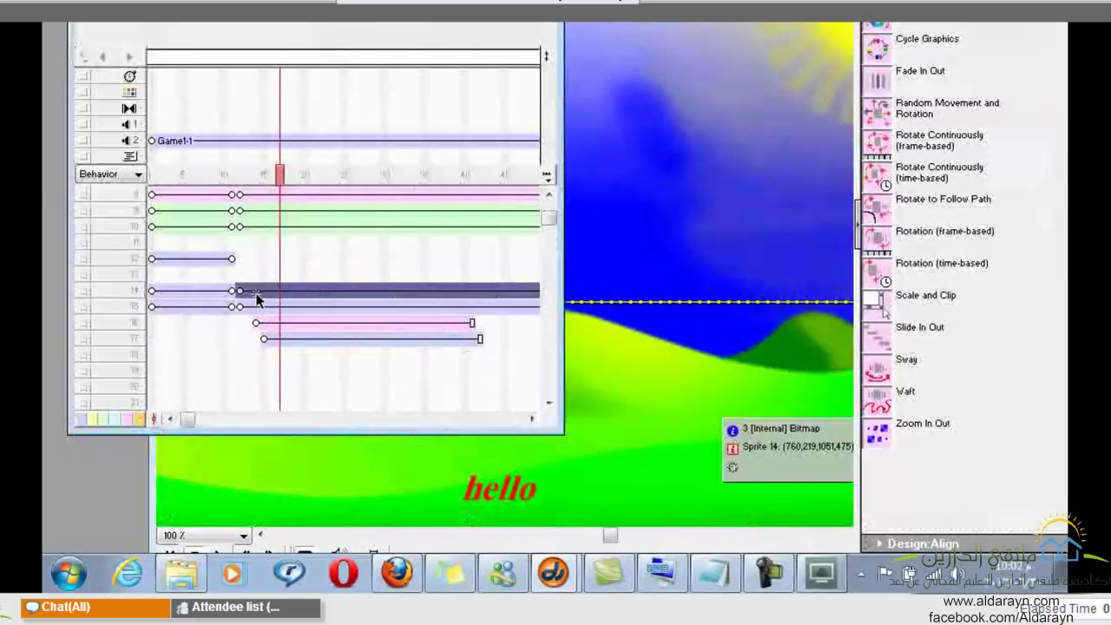
pyautogui.click(241, 291)
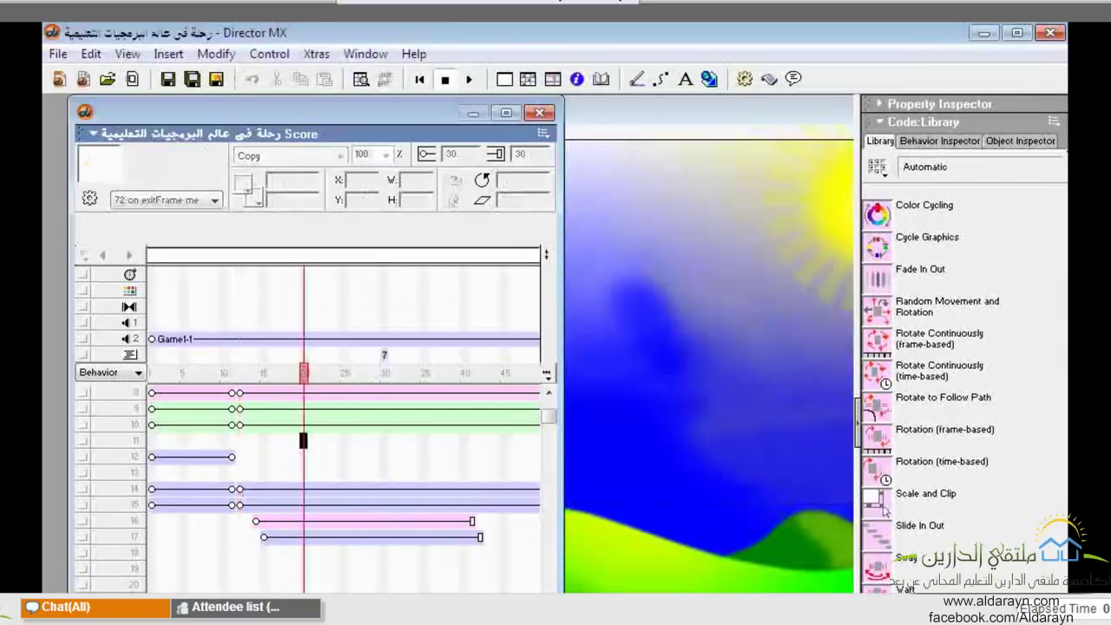
pyautogui.hotkey('ctrl', 'alt', 'p')
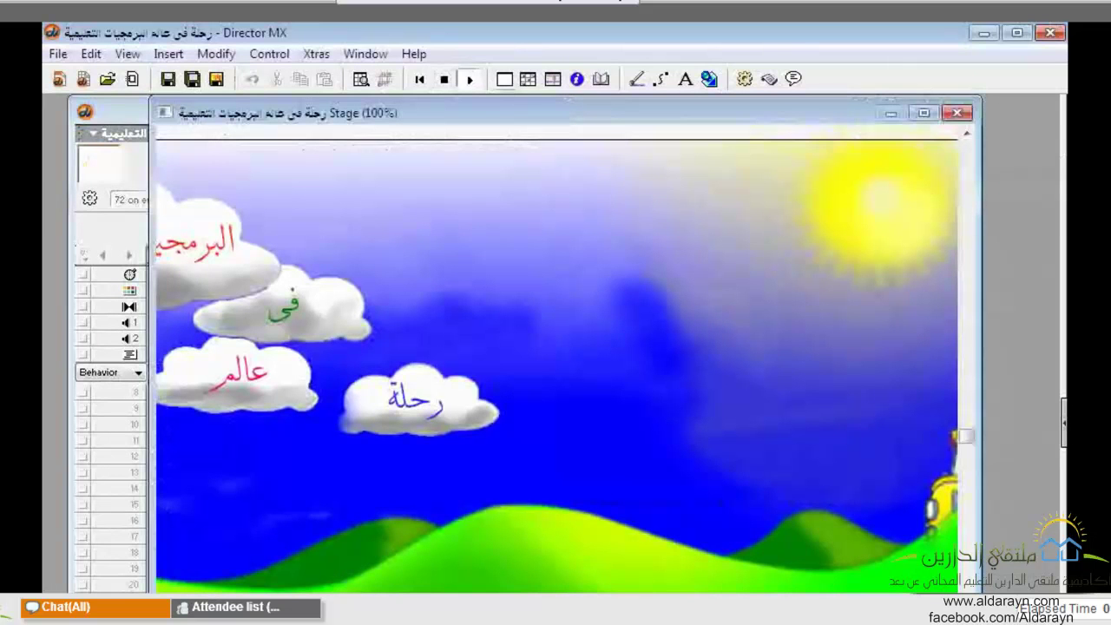
# - Apply the Color Cycling behavior from the Automatic animations to the second sprite in channel 7 and to the "hello" text sprite in channel 16
pyautogui.click(418, 398)
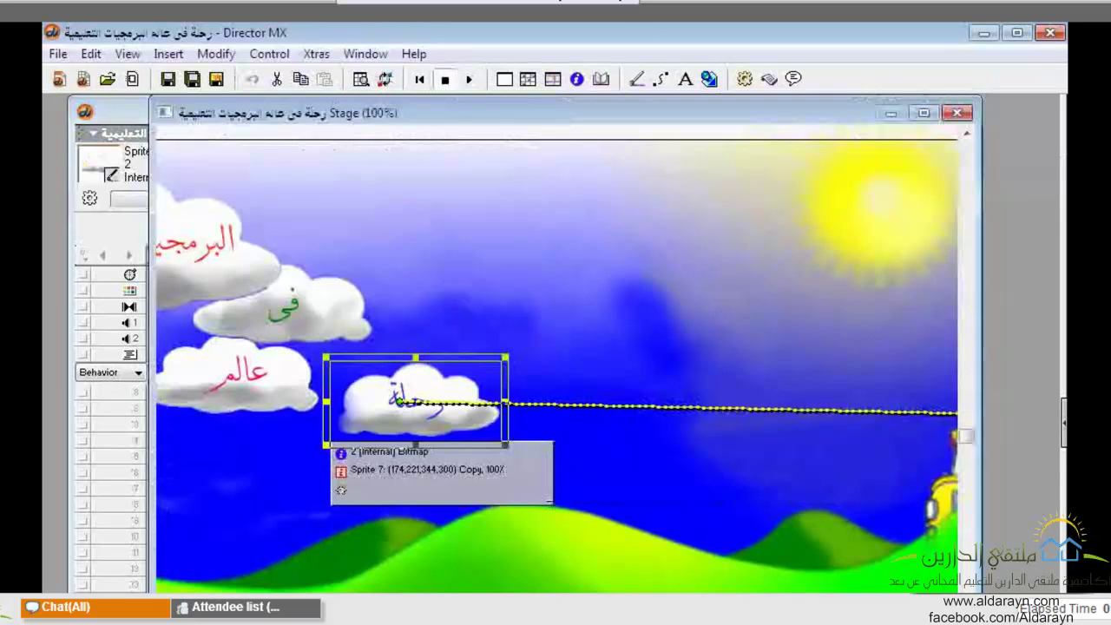
pyautogui.hotkey('ctrl', '4')
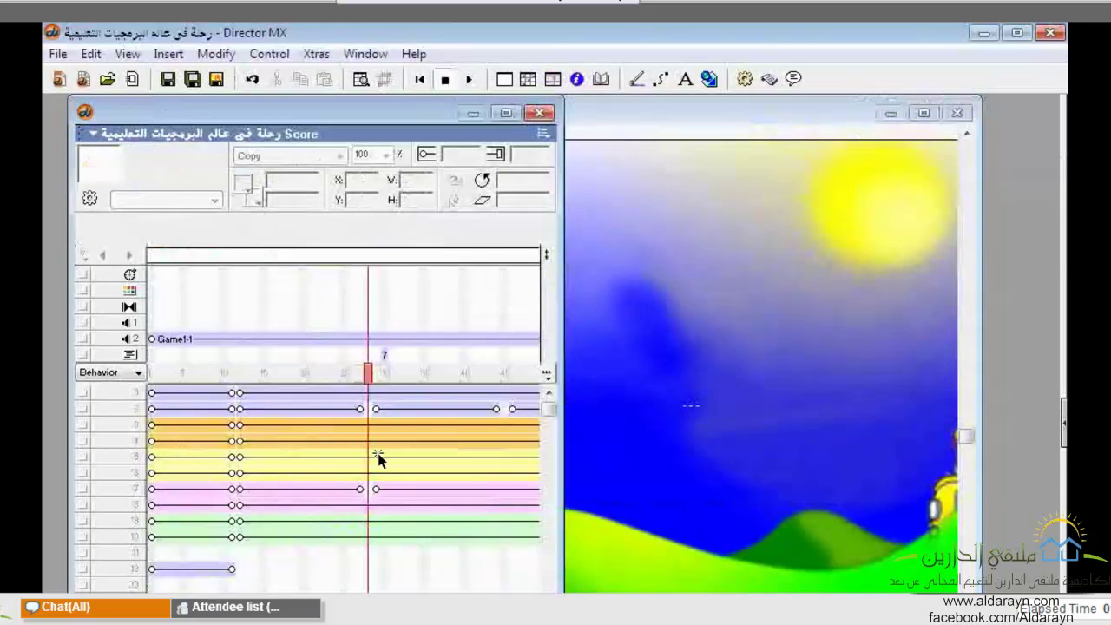
pyautogui.click(345, 490)
pyautogui.click(877, 167)
pyautogui.moveTo(934, 241)
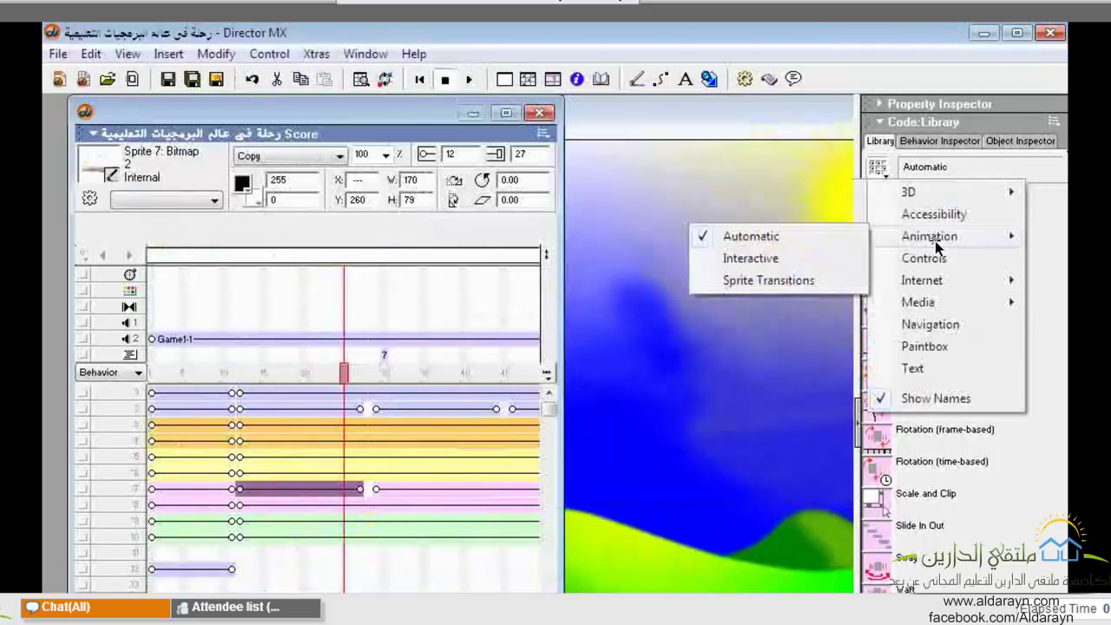
pyautogui.click(807, 240)
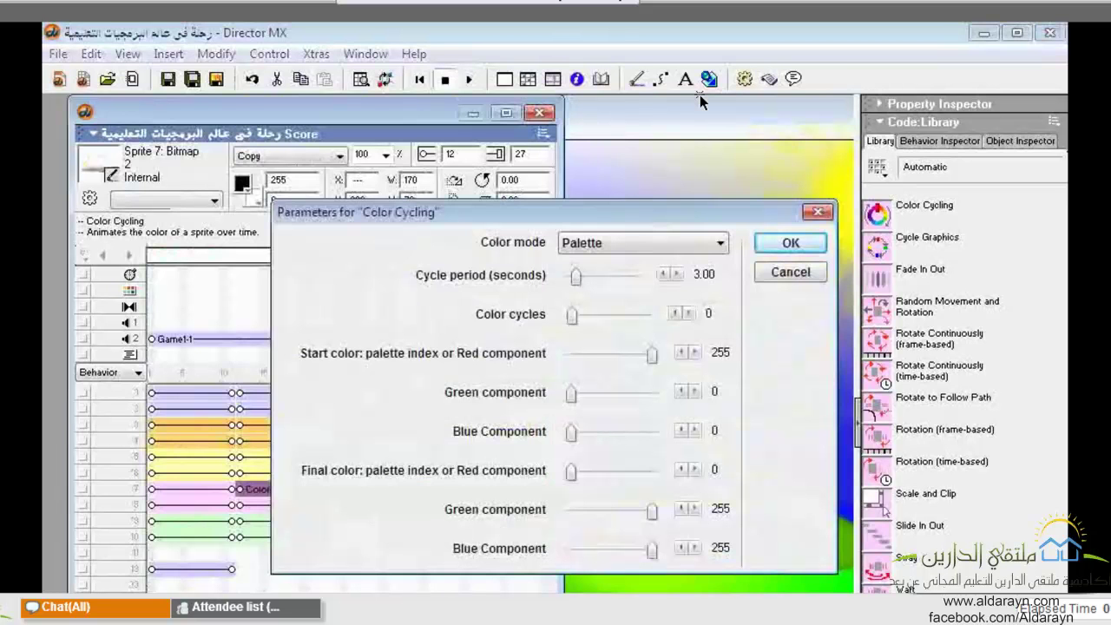
pyautogui.press('Return')
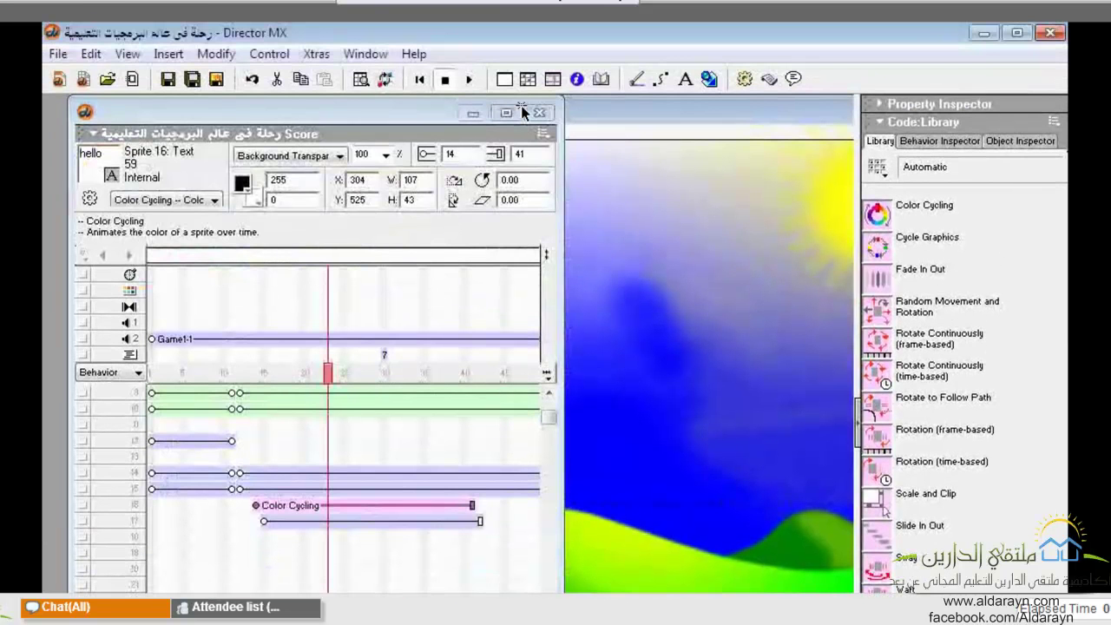
# - Uncover the Stage and play the movie to preview the Color Cycling behavior
pyautogui.click(552, 79)
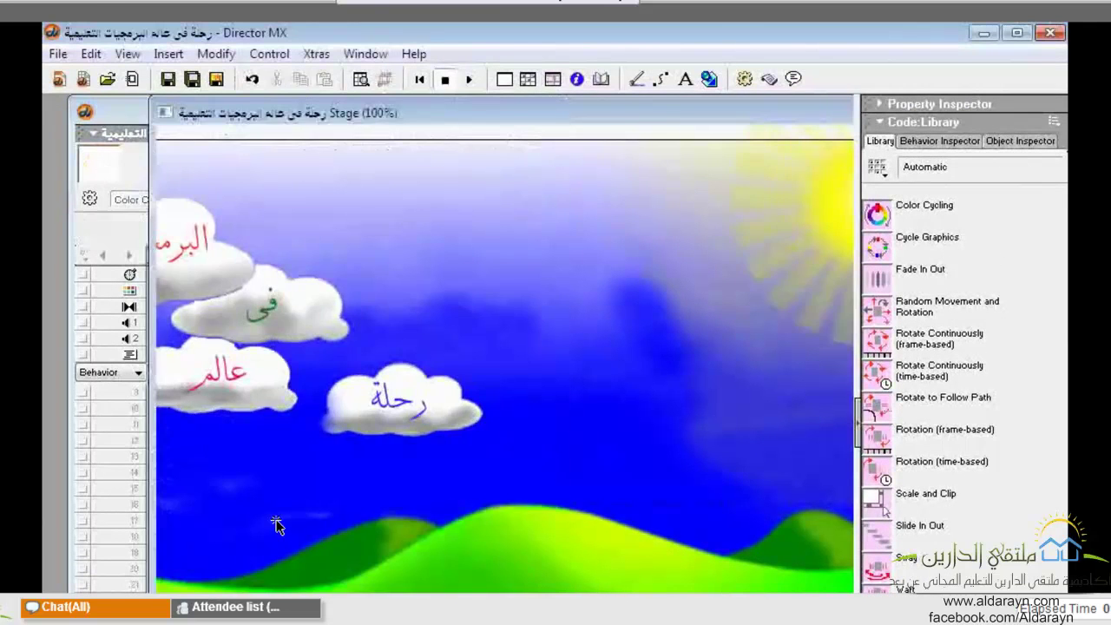
pyautogui.click(473, 78)
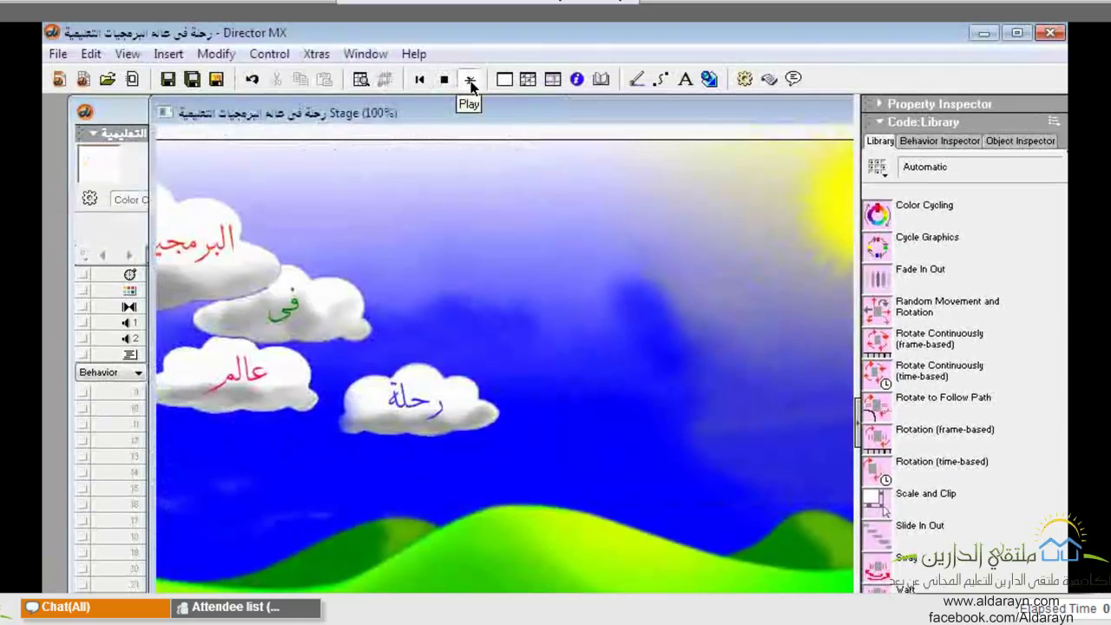
pyautogui.click(467, 79)
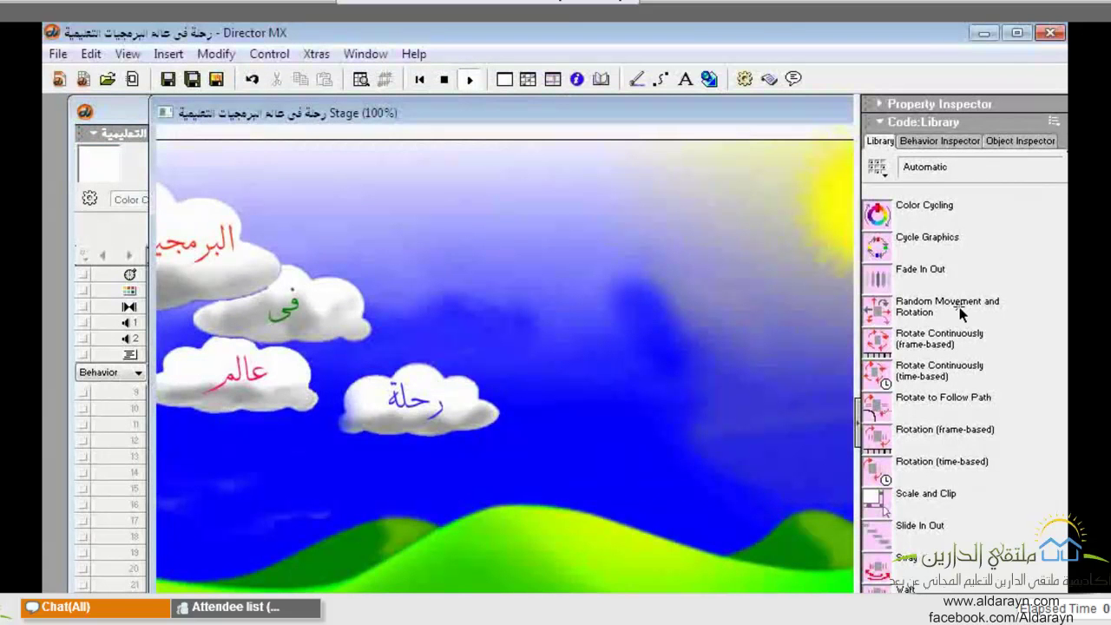
# - Browse the Controls and Accessibility behaviors in the Library and list the Sprite Transitions from the Animation category
pyautogui.click(877, 167)
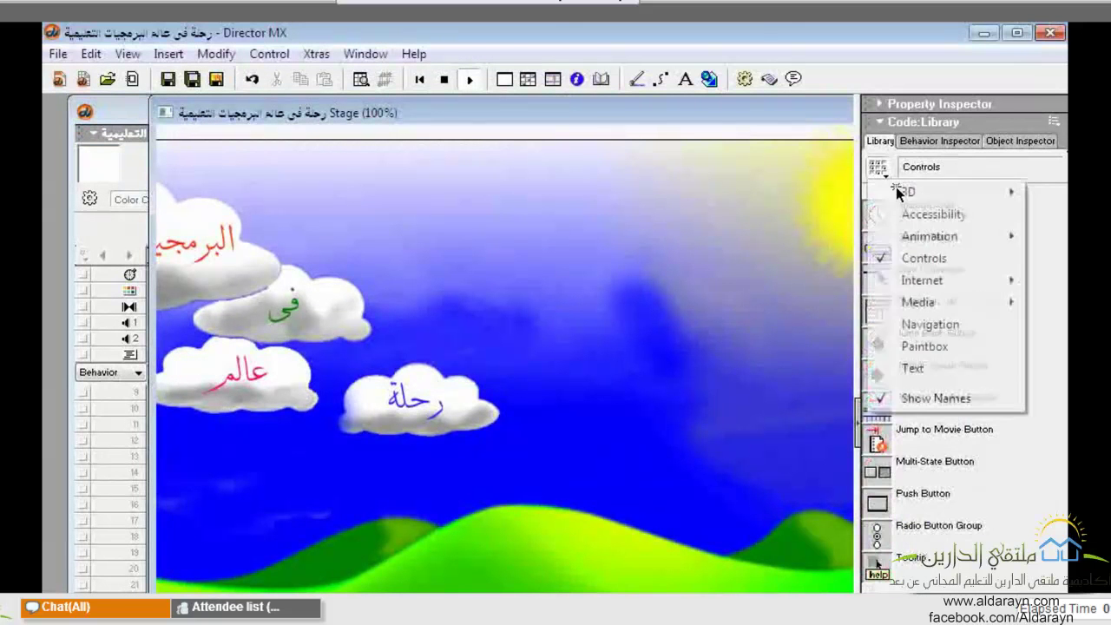
pyautogui.moveTo(957, 285)
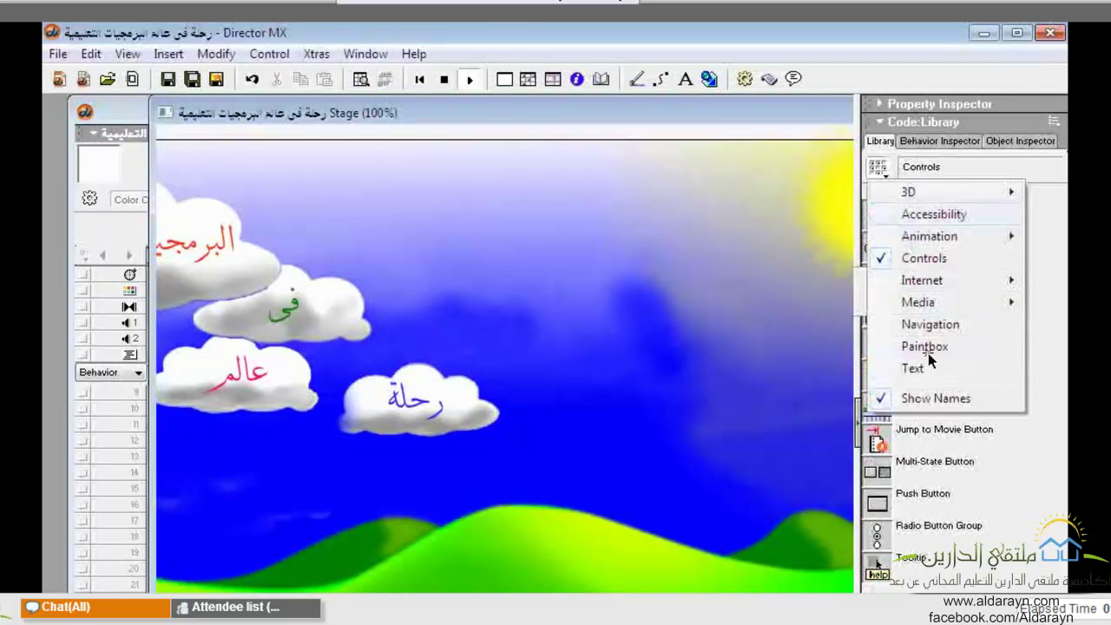
pyautogui.click(926, 219)
pyautogui.click(878, 167)
pyautogui.moveTo(926, 236)
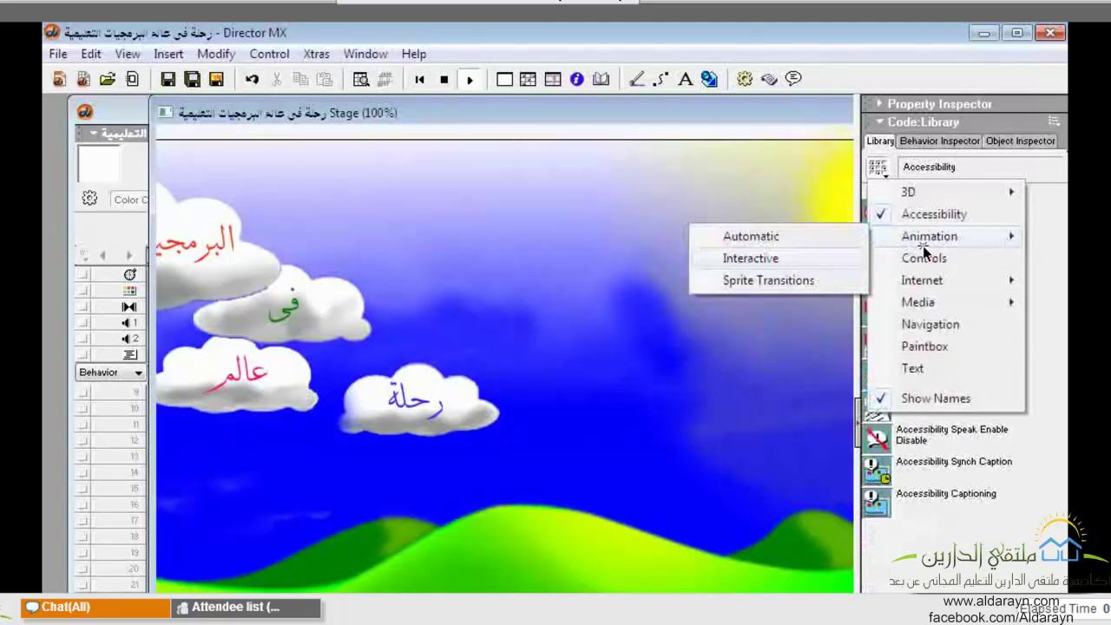
pyautogui.click(797, 285)
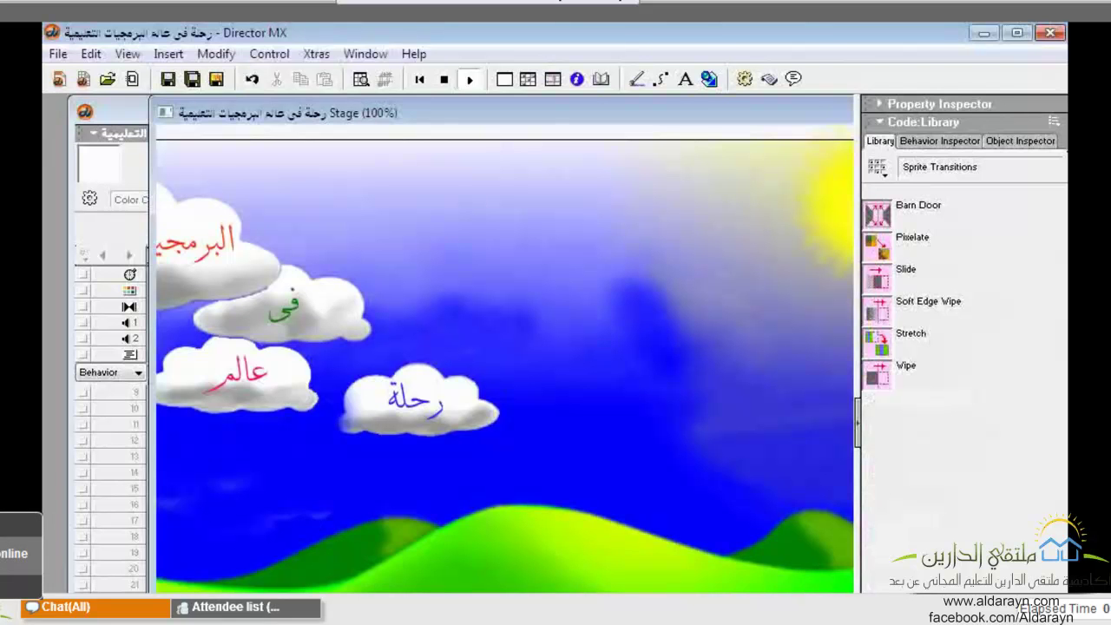
# - Stop the movie and apply the Barn Door transition to the channel 16 text sprite with beginning of sprite, duration 10 and Horizontal Doors
pyautogui.hotkey('ctrl', '4')
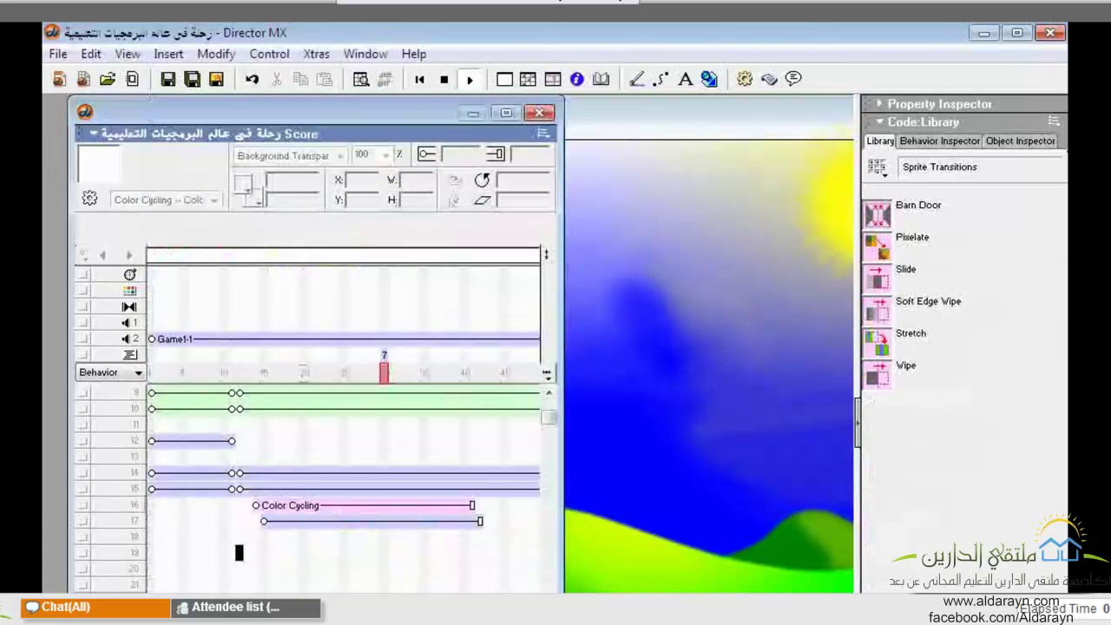
pyautogui.hotkey('ctrl', '.')
pyautogui.click(306, 506)
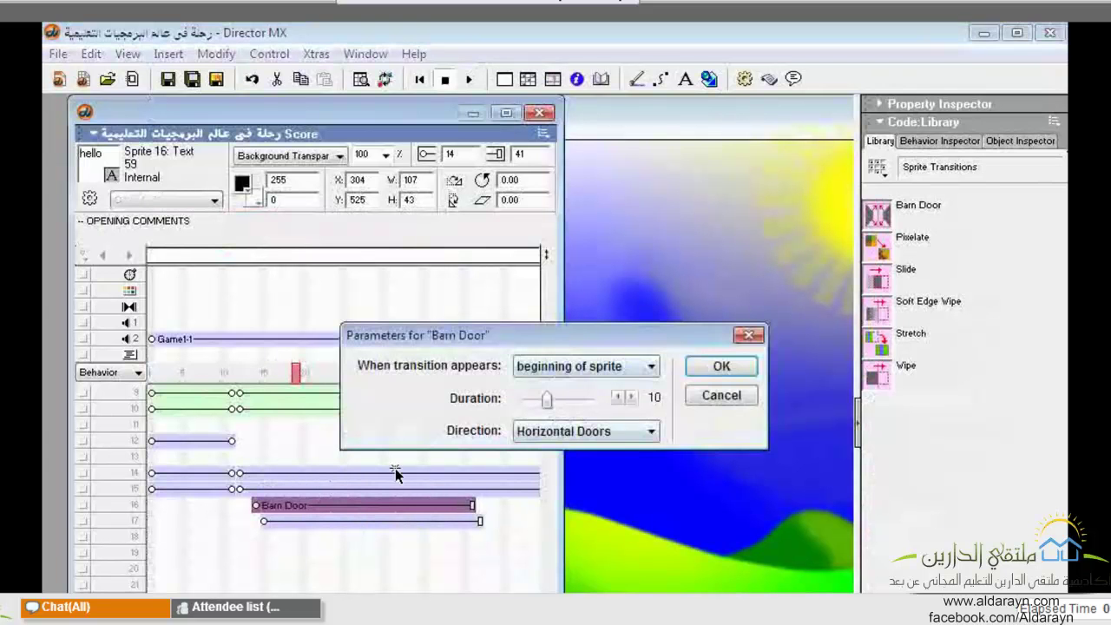
pyautogui.press('Return')
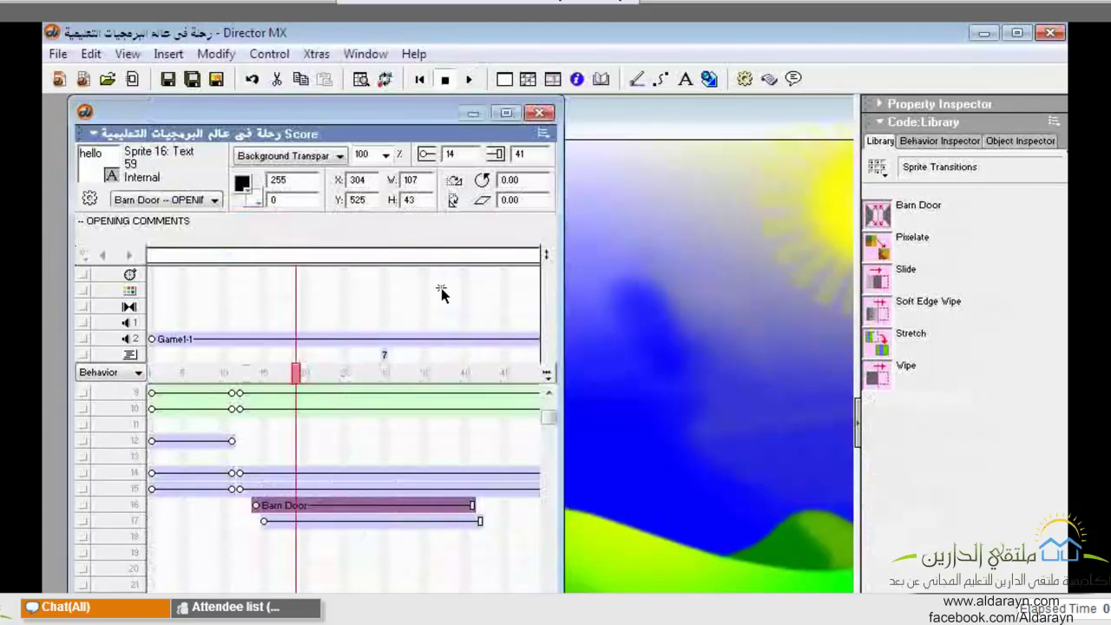
# - Bring the Stage in front of the Score and preview the Barn Door transition by playing and stopping the movie
pyautogui.click(573, 127)
pyautogui.click(469, 79)
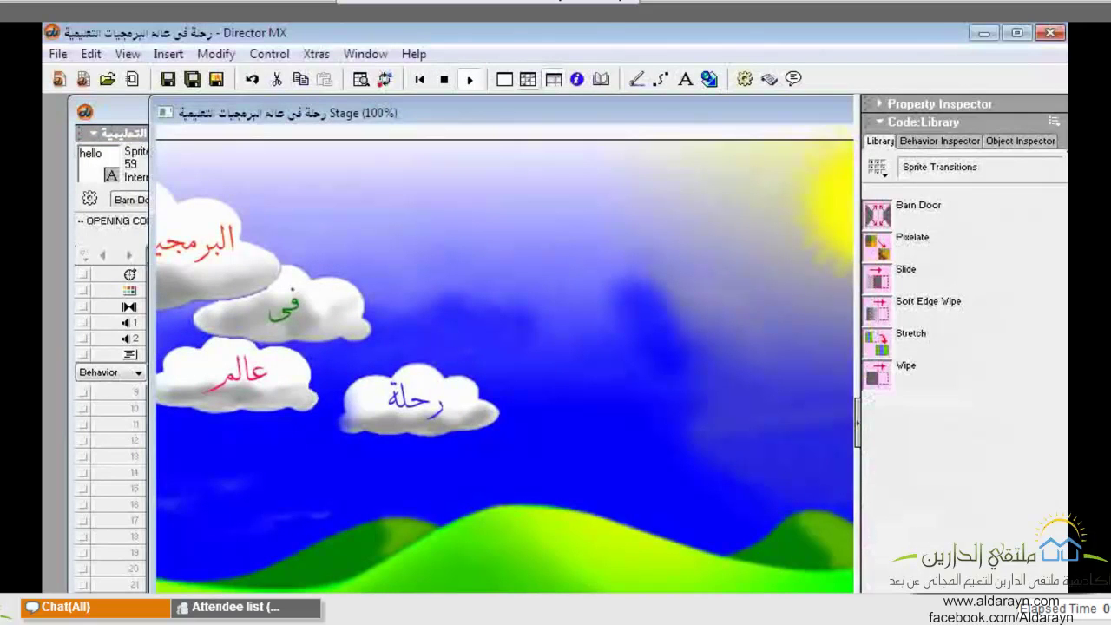
pyautogui.moveTo(392, 243); pyautogui.dragTo(241, 248)
pyautogui.click(635, 109)
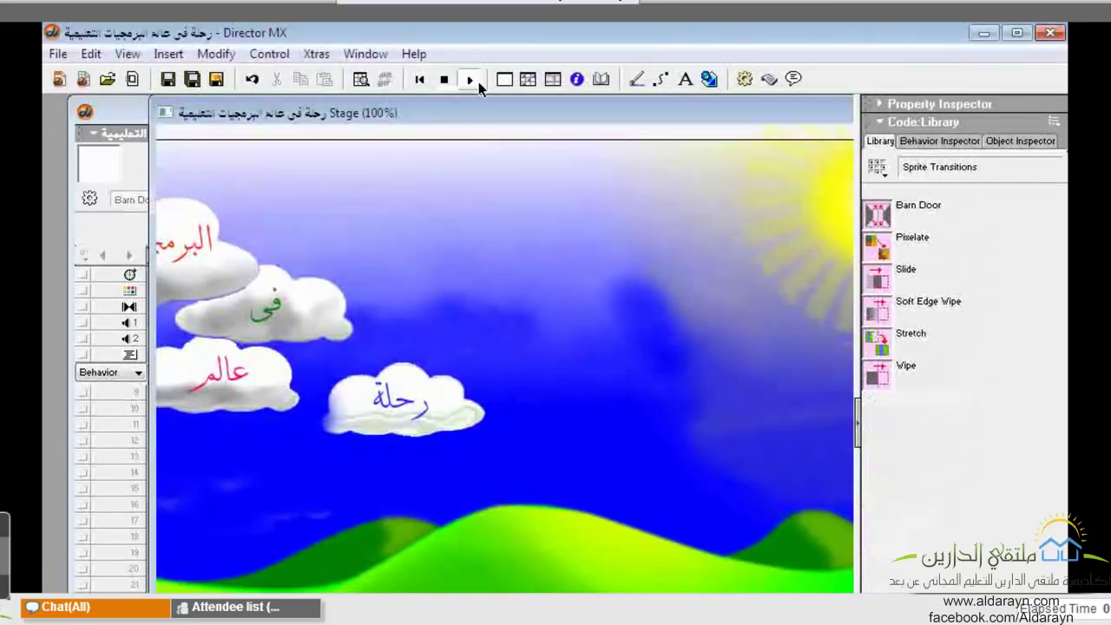
pyautogui.click(479, 82)
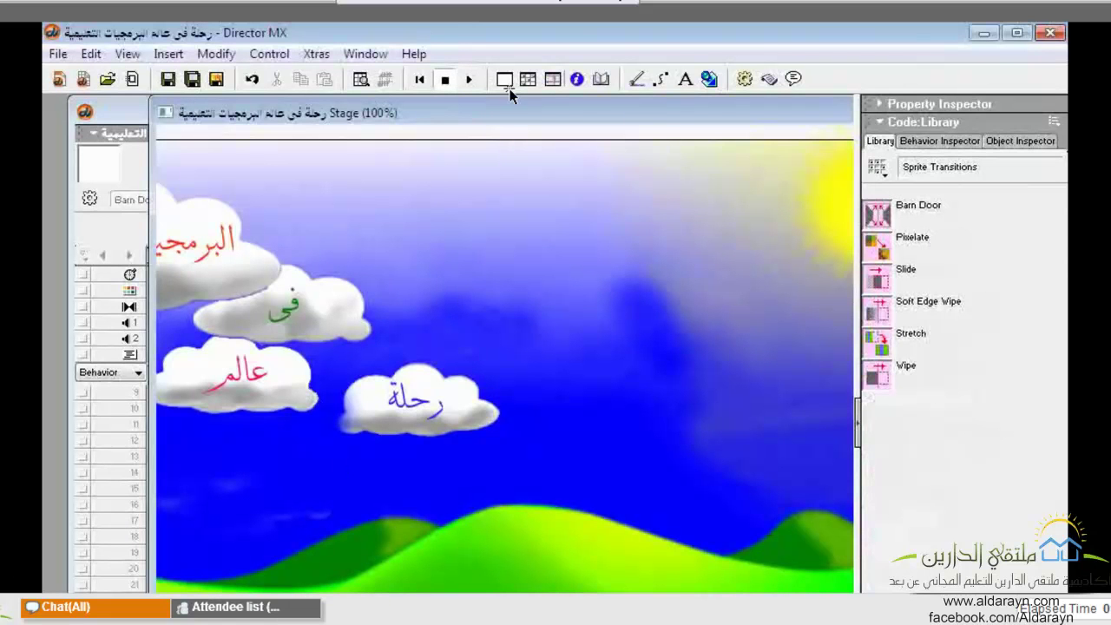
pyautogui.click(465, 79)
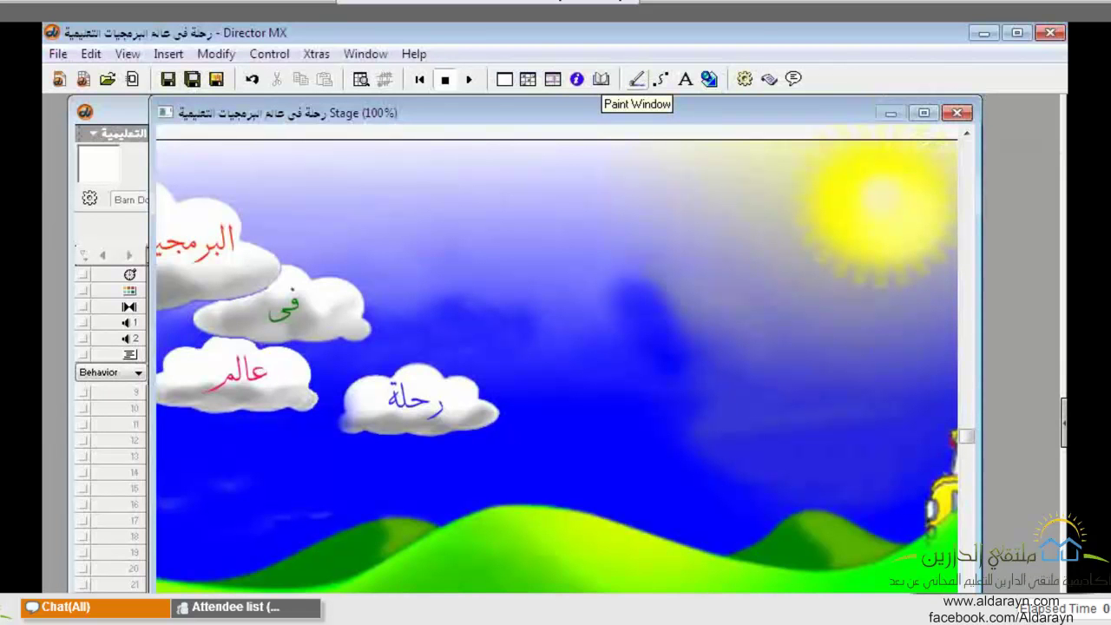
# - Open the Paint window and the internal Cast, look through its members and maximize the Cast window
pyautogui.doubleClick(91, 160)
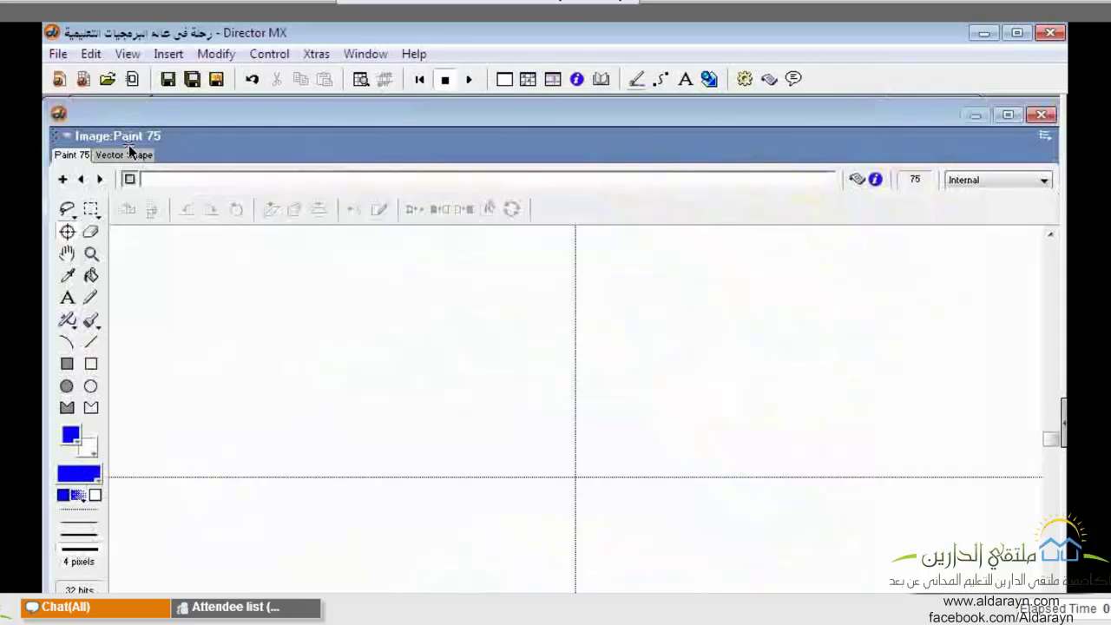
pyautogui.click(531, 81)
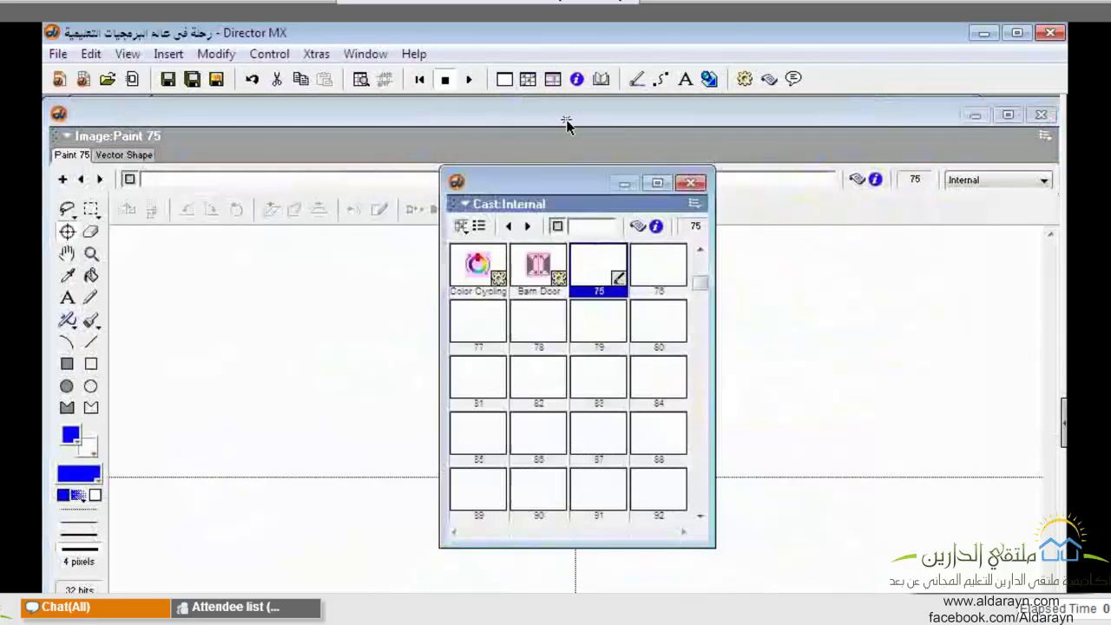
pyautogui.click(701, 251)
pyautogui.scroll(-5, 703, 252)
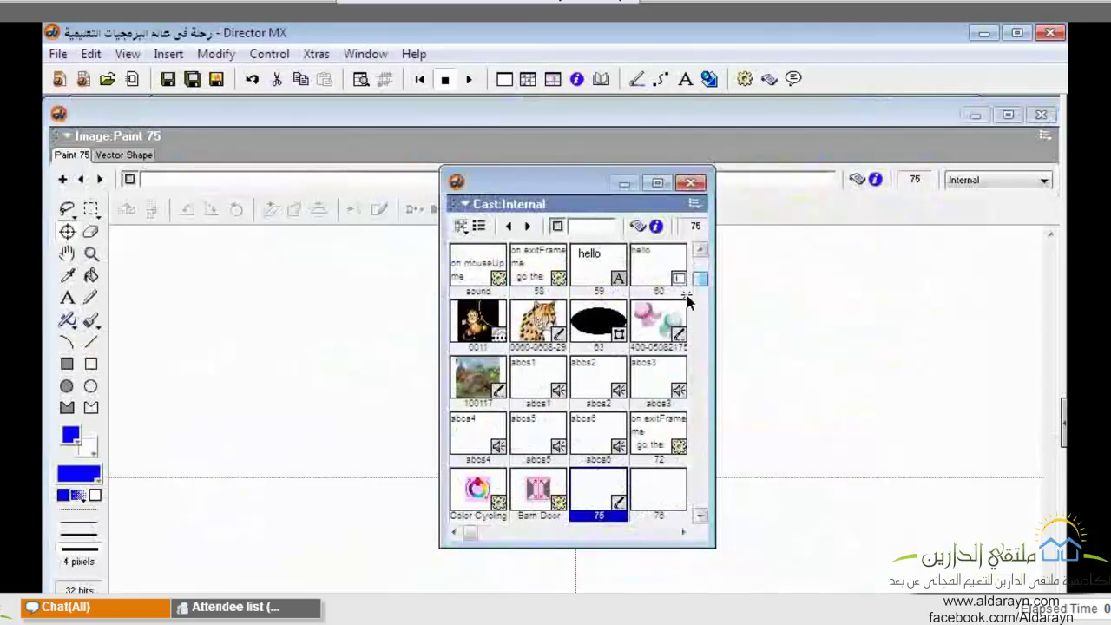
pyautogui.scroll(6, 566, 325)
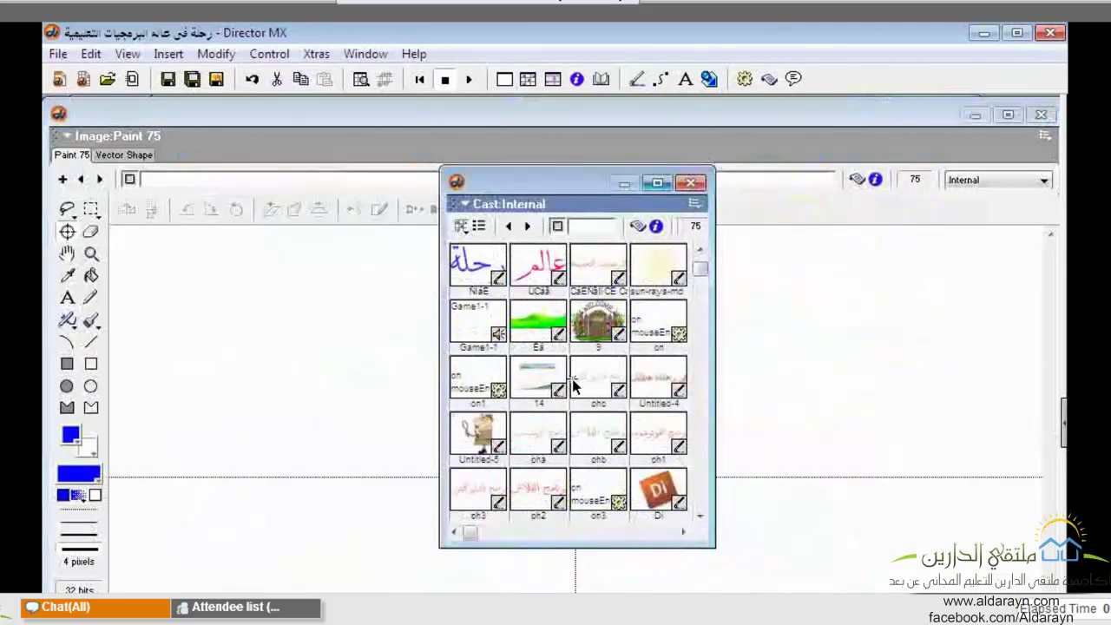
pyautogui.click(657, 186)
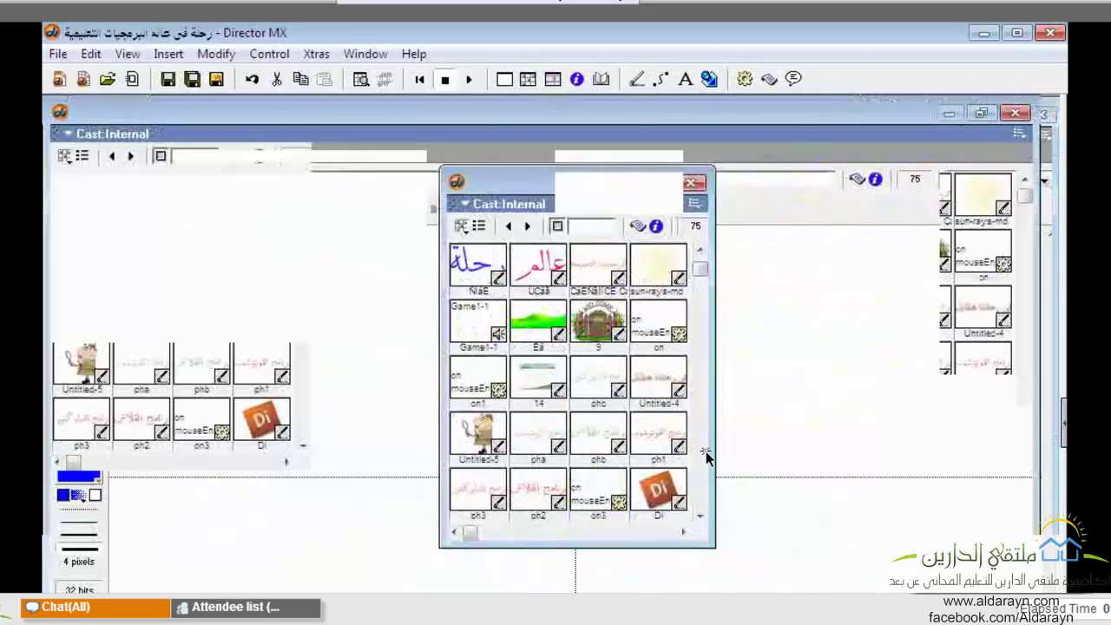
pyautogui.moveTo(705, 457); pyautogui.dragTo(689, 451)
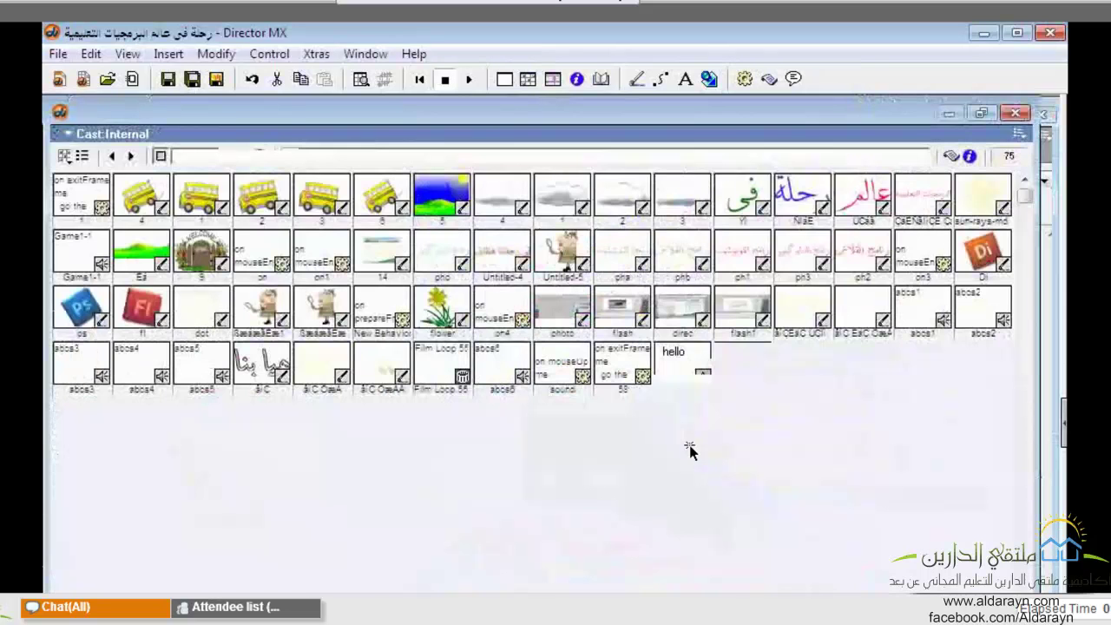
# - Move cast members 36 through 75 two slots later, leaving two empty slots after the dot member
pyautogui.click(280, 327)
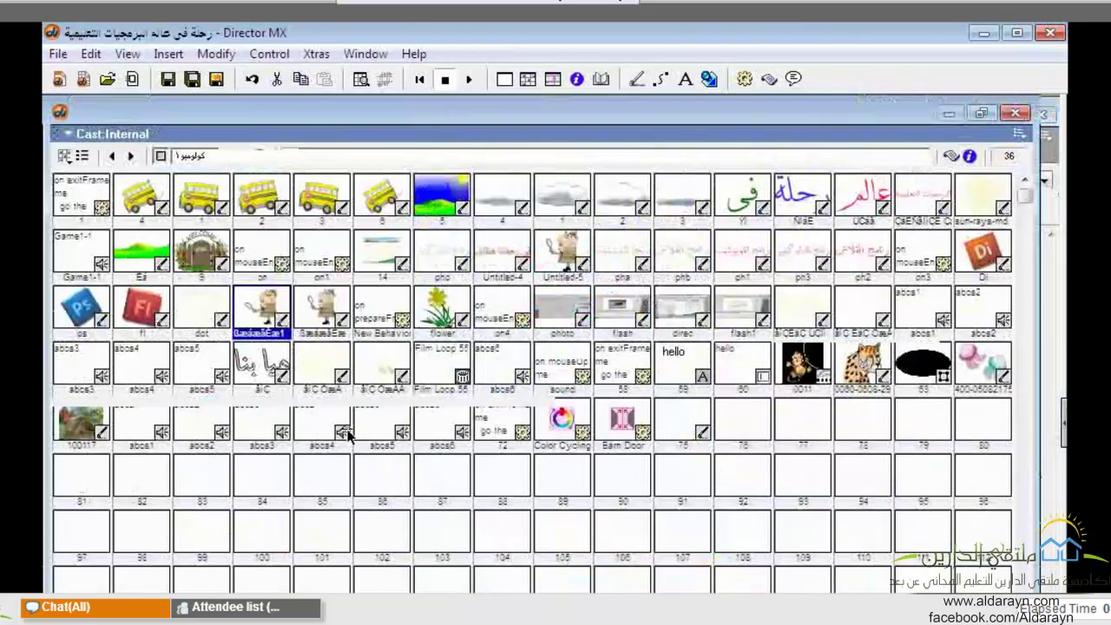
pyautogui.hotkey('shift', 'End')
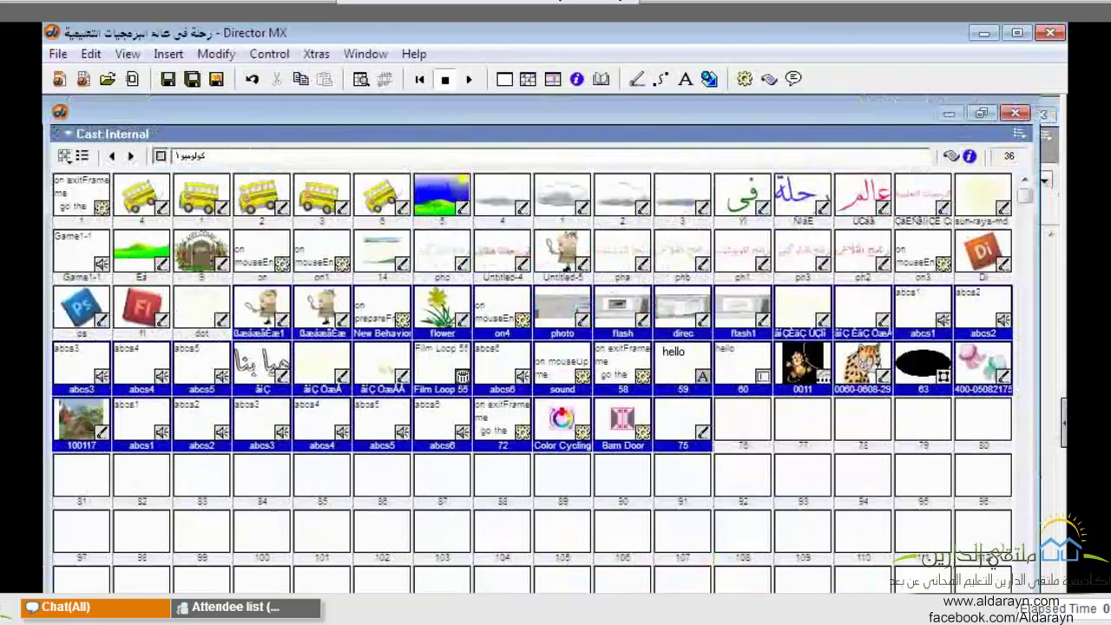
pyautogui.moveTo(280, 326); pyautogui.dragTo(400, 291)
# - Close the maximized cast and the empty Paint window, and reopen the Internal cast
pyautogui.click(1015, 113)
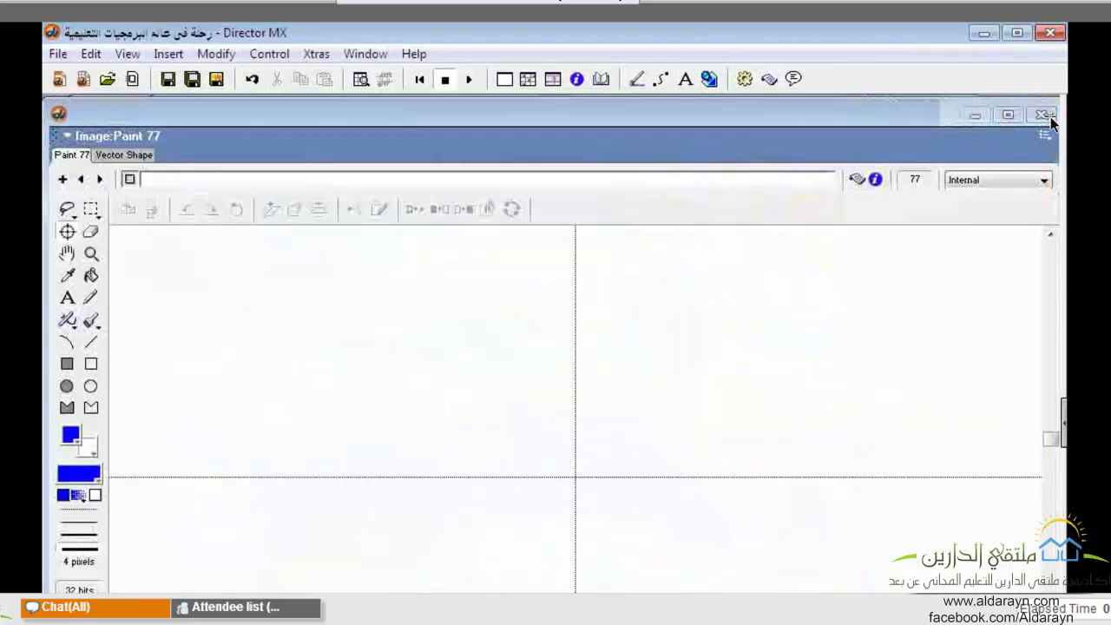
pyautogui.click(1051, 116)
pyautogui.hotkey('ctrl', '3')
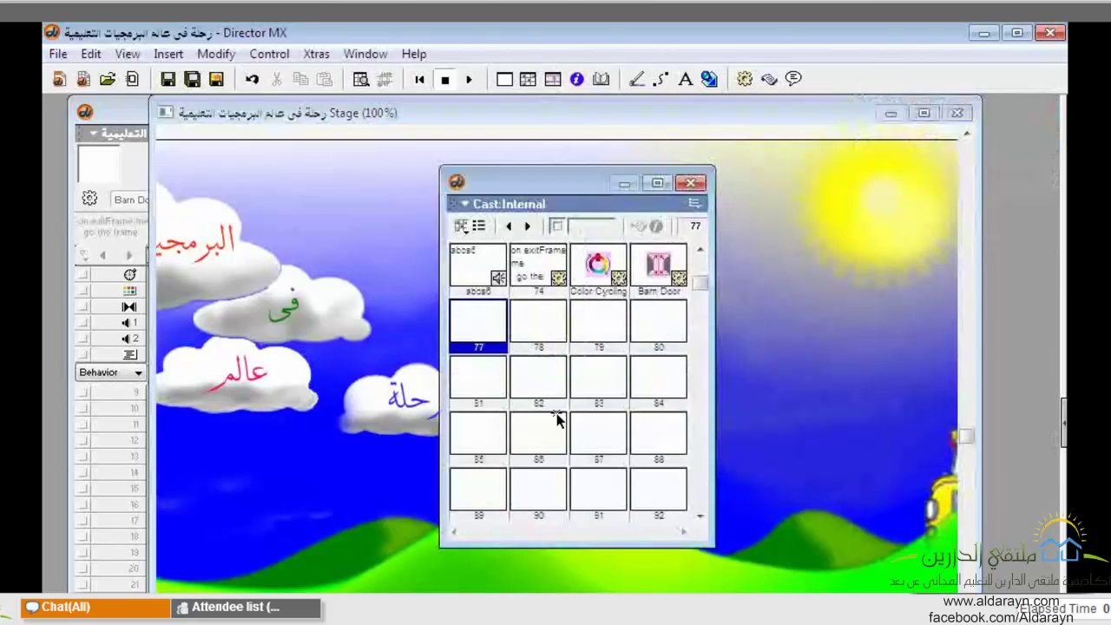
# - Select the dot cast member and check its bitmap properties in the Property Inspector
pyautogui.scroll(1, 556, 416)
pyautogui.scroll(4, 556, 419)
pyautogui.click(598, 265)
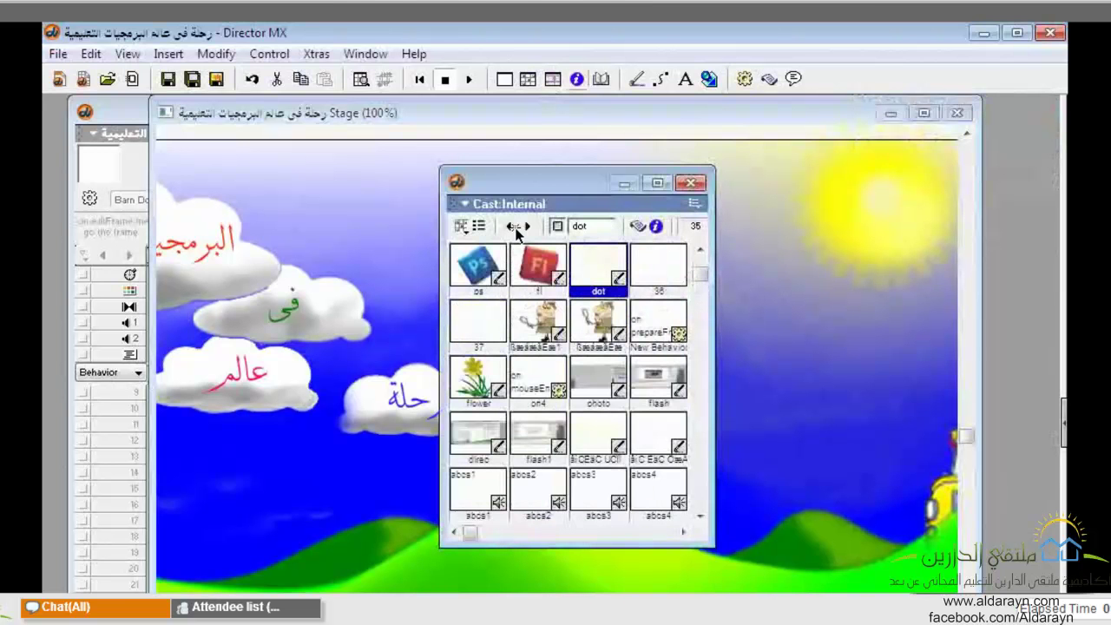
pyautogui.hotkey('ctrl', 'alt', 's')
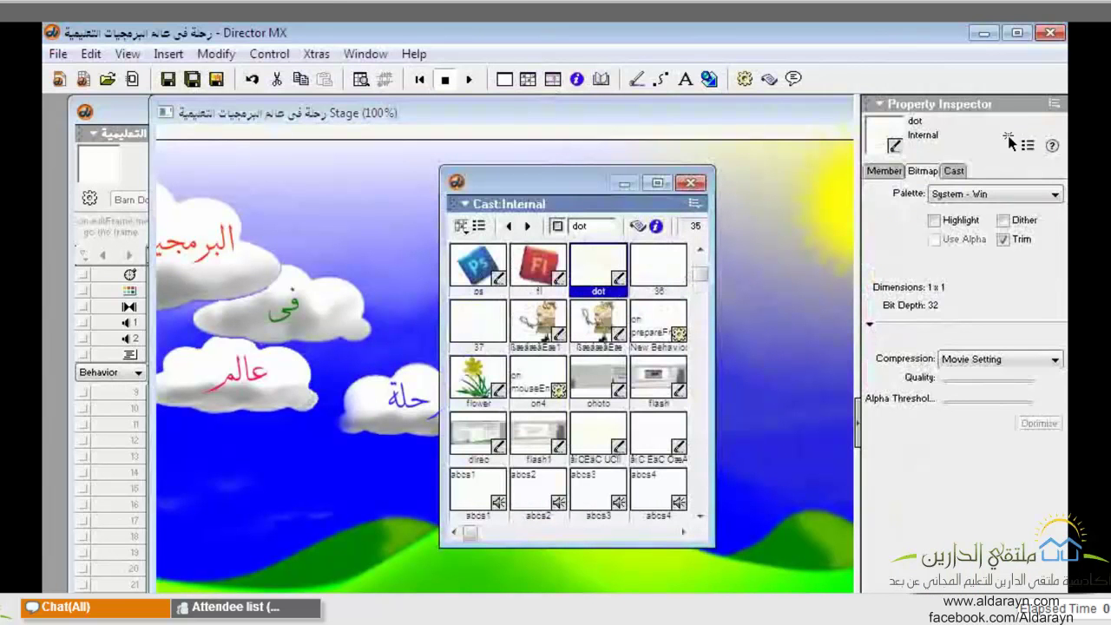
pyautogui.click(859, 421)
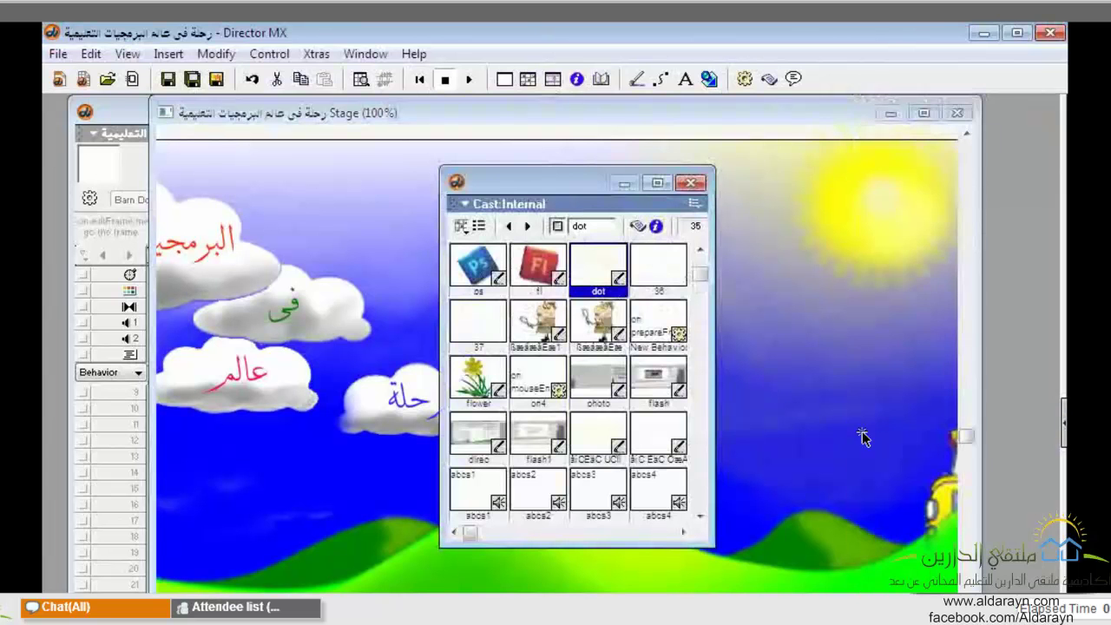
# - Maximize the cast and move members 38 through Barn Door back to slot 36, closing the gap after dot
pyautogui.click(660, 184)
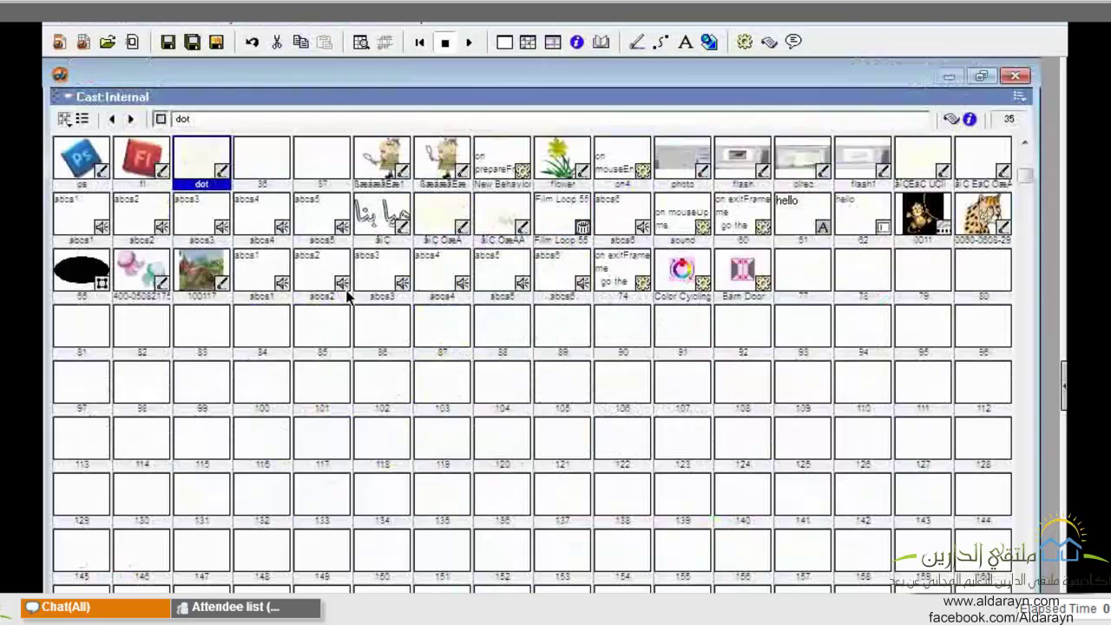
pyautogui.scroll(2, 245, 274)
pyautogui.press('Right')
pyautogui.press('Right')
pyautogui.press('Right')
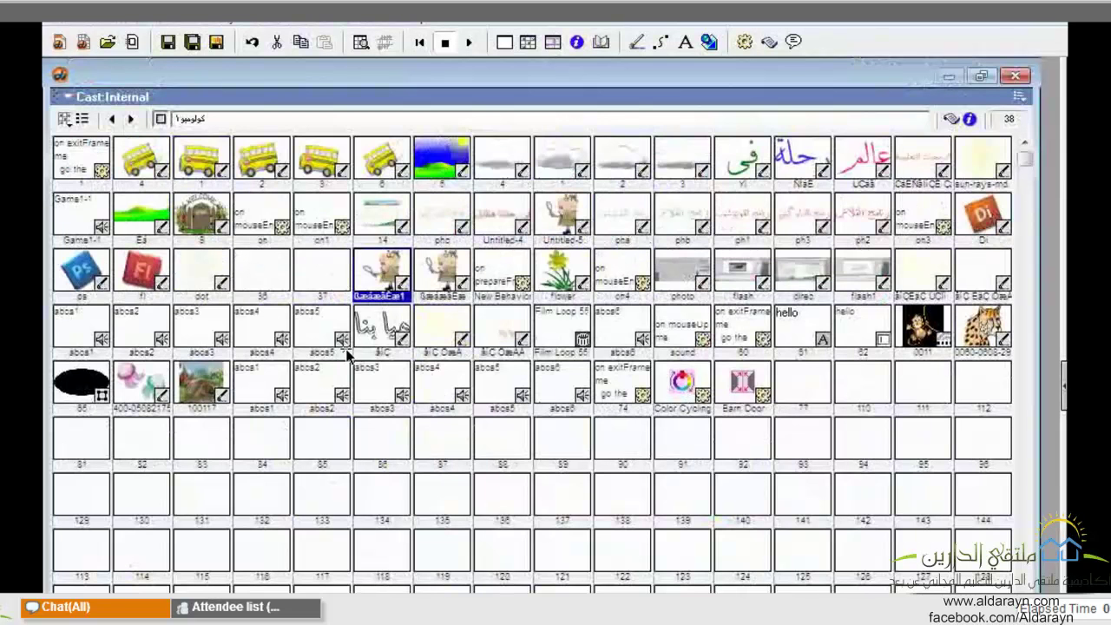
pyautogui.keyDown('shift'); pyautogui.click(740, 386); pyautogui.keyUp('shift')
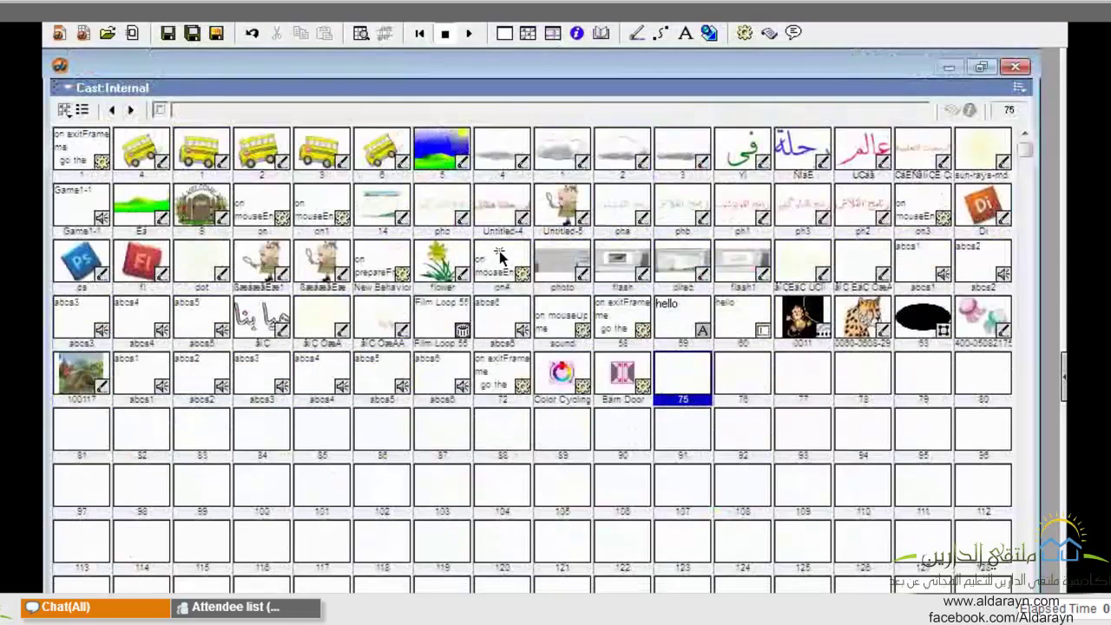
# - Close the remaining cast gaps by moving the block starting with member 14 to slot 22 and the block starting with هيا ضوءء to slot 54
pyautogui.click(644, 363)
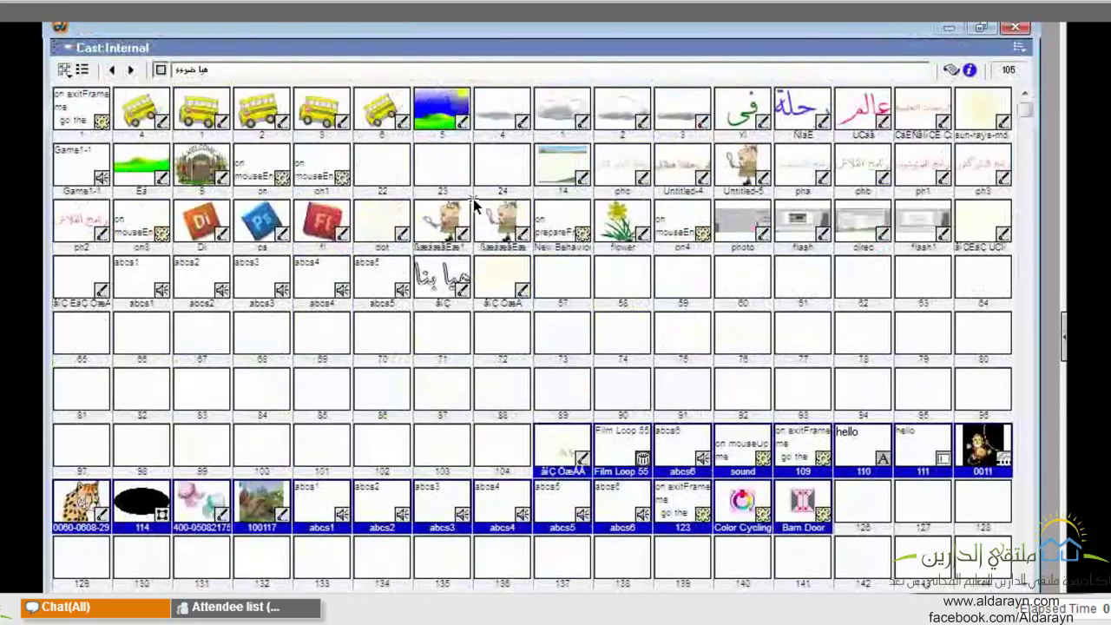
pyautogui.keyDown('shift'); pyautogui.click(506, 376); pyautogui.keyUp('shift')
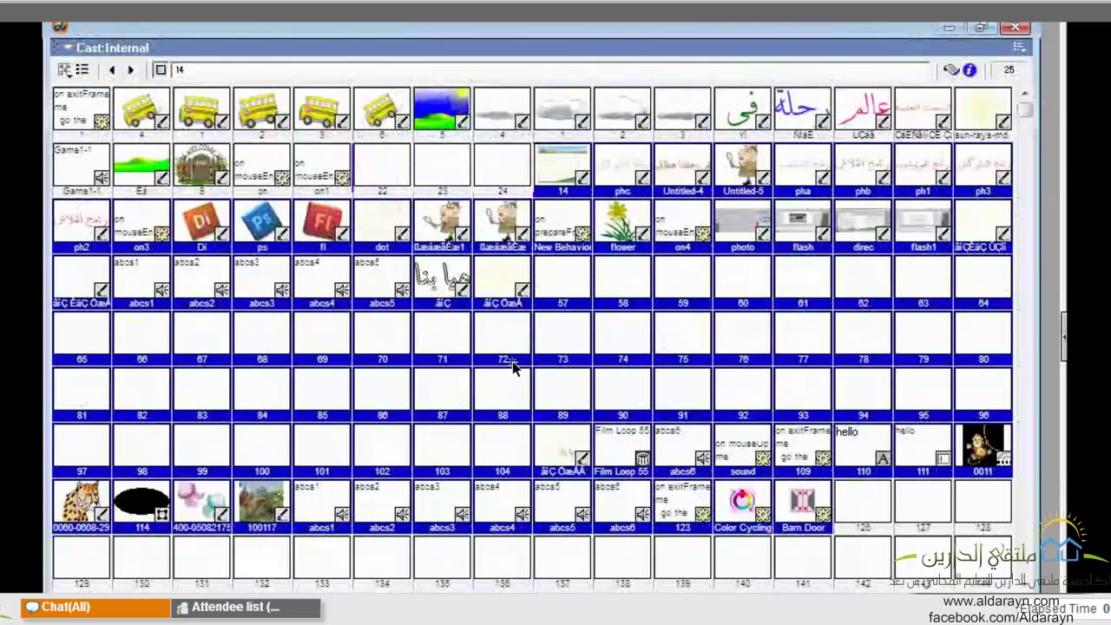
pyautogui.moveTo(512, 368); pyautogui.dragTo(513, 367)
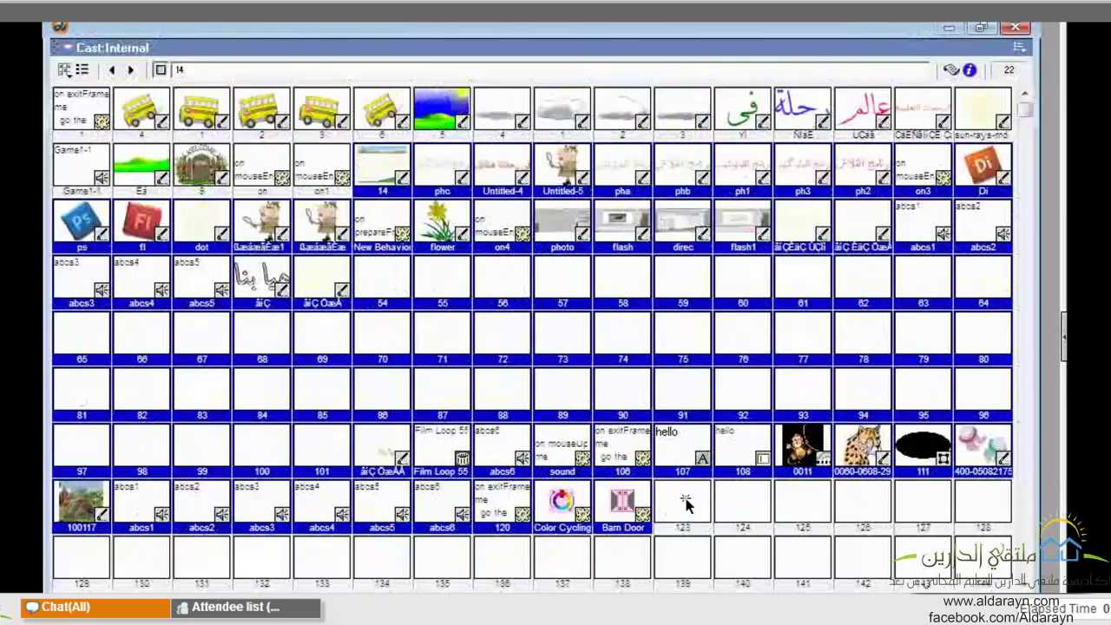
pyautogui.click(393, 460)
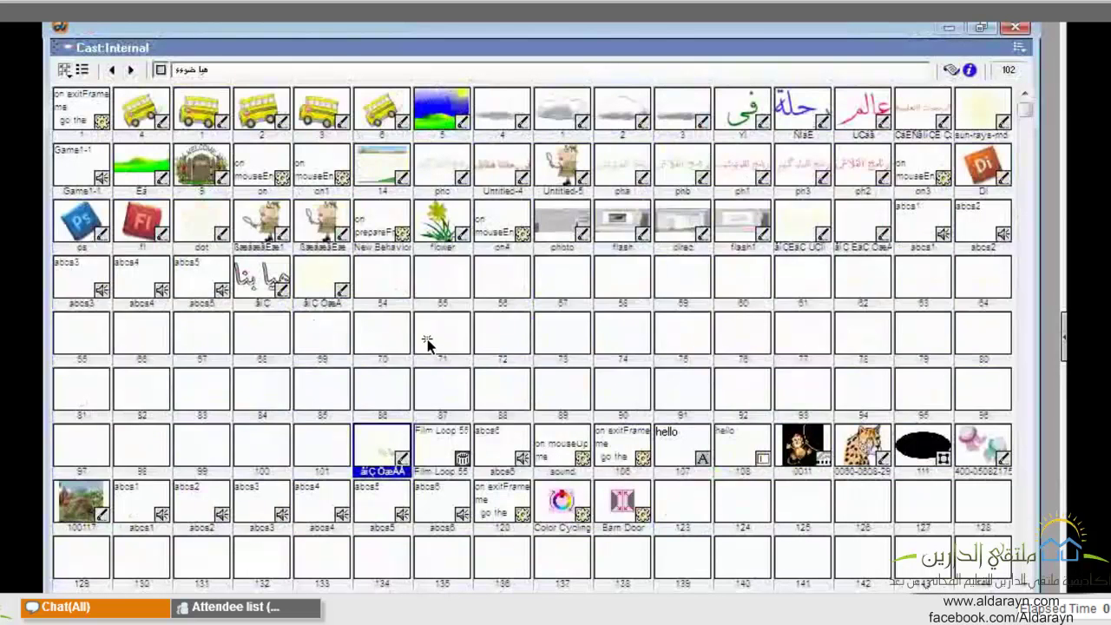
pyautogui.scroll(-4, 639, 512)
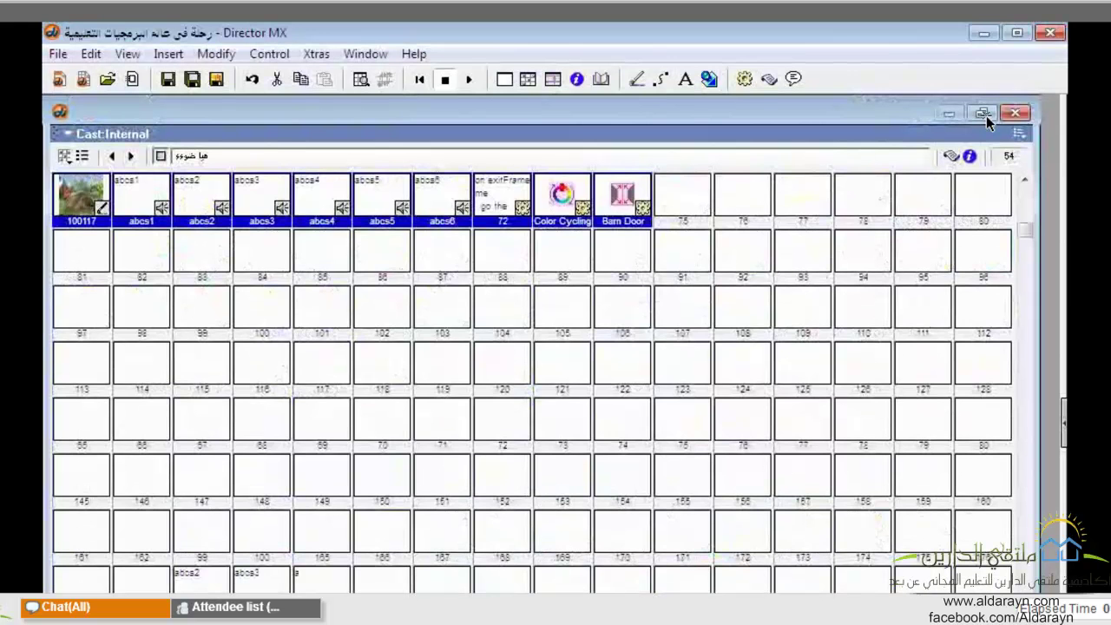
pyautogui.scroll(4, 986, 115)
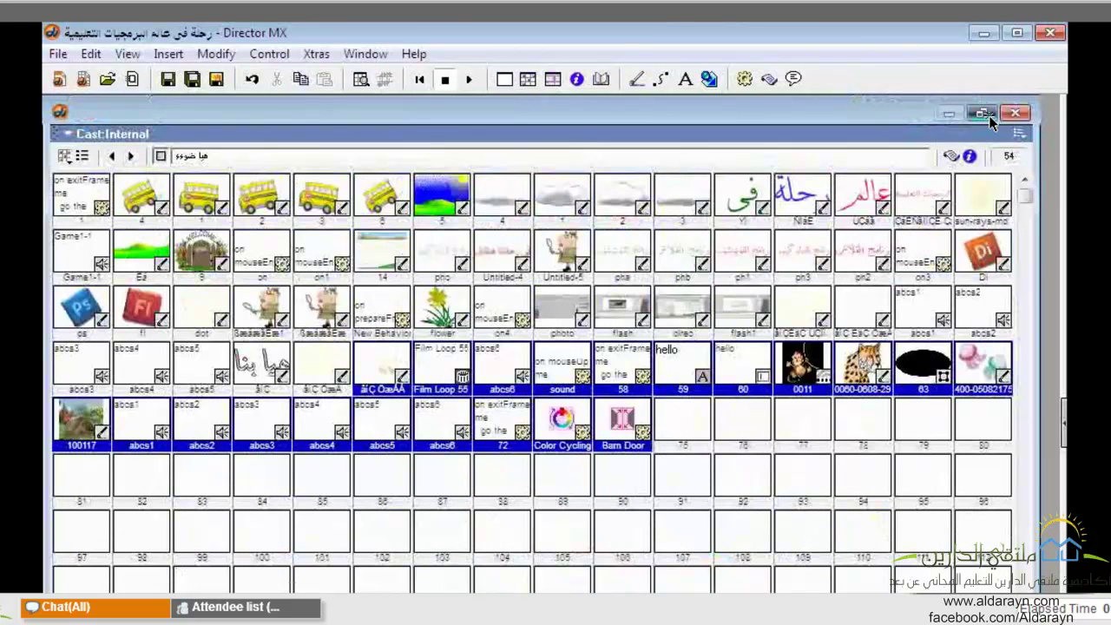
# - Restore the cast window's size and draw a solid blue ellipse in a new Paint member at slot 75
pyautogui.click(989, 115)
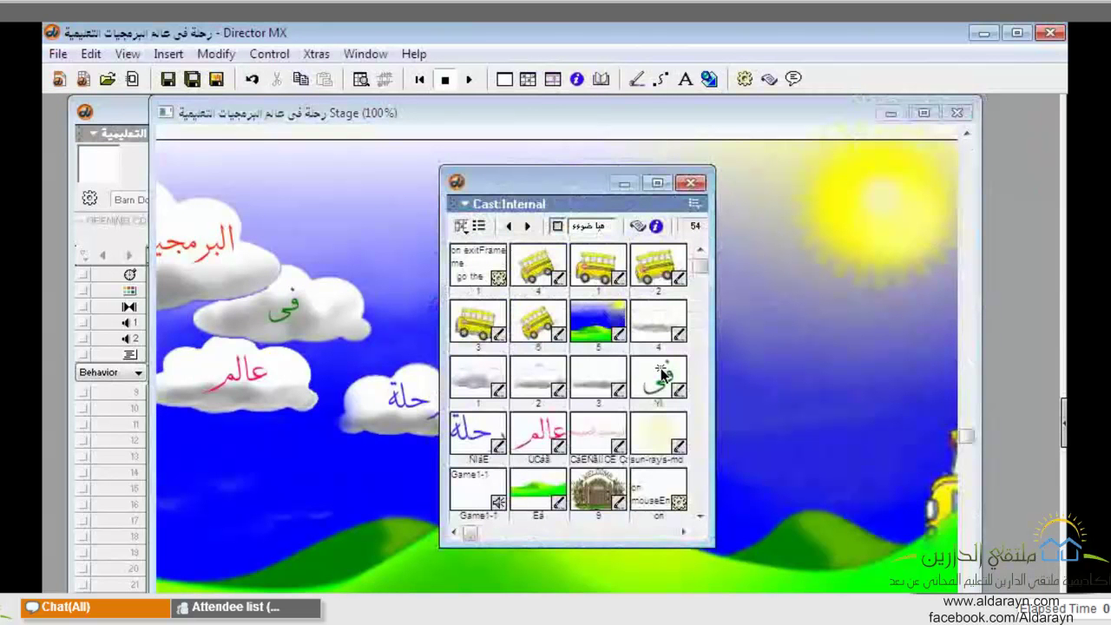
pyautogui.hotkey('ctrl', '5')
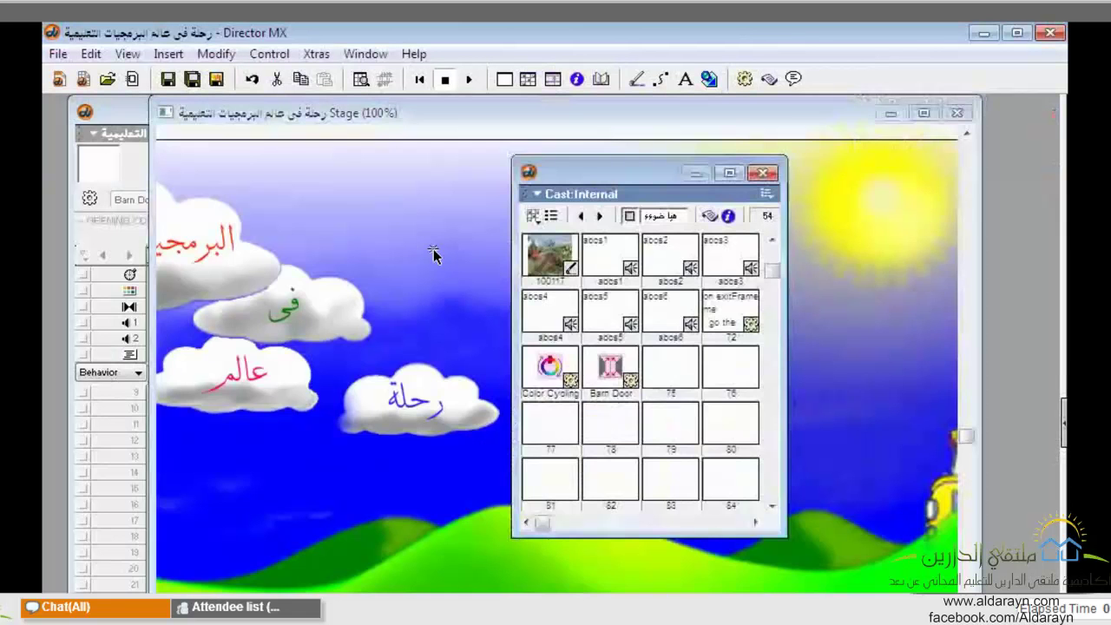
pyautogui.hotkey('ctrl', '5')
pyautogui.hotkey('ctrl', '5')
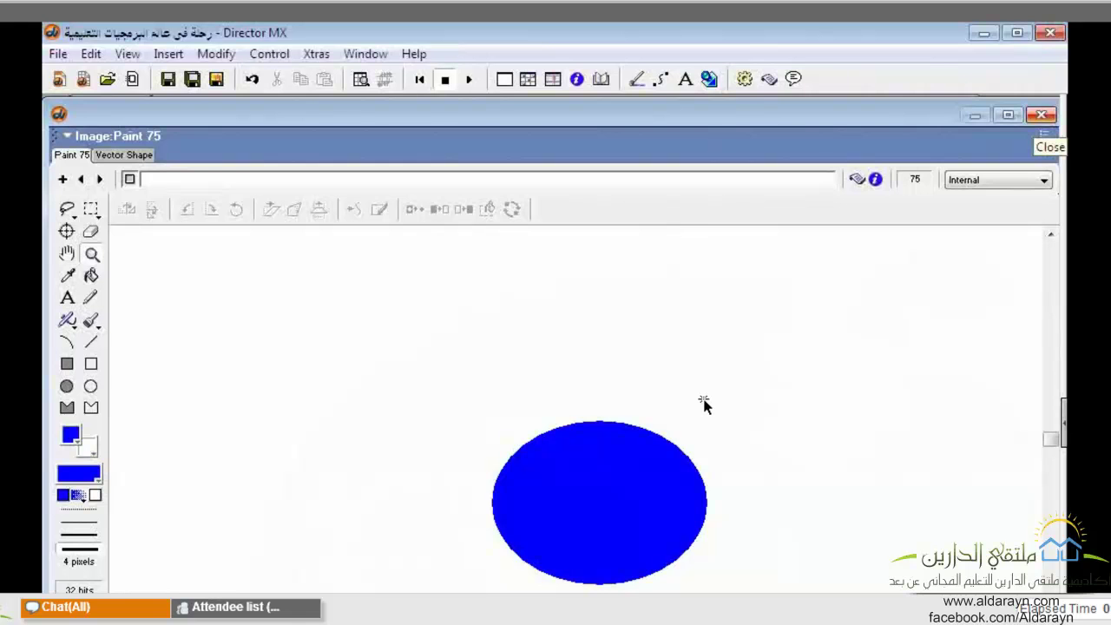
pyautogui.hotkey('ctrl', '5')
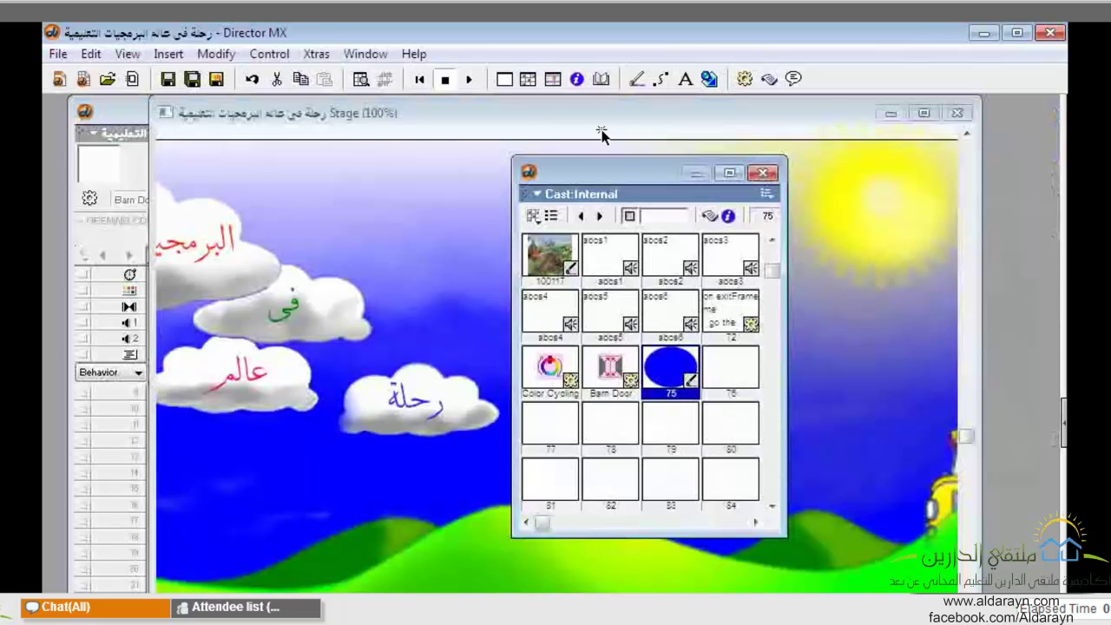
# - Create Paint member 76 and draw a filled blue square with an outlined blue rectangle beside it
pyautogui.click(639, 85)
pyautogui.click(636, 80)
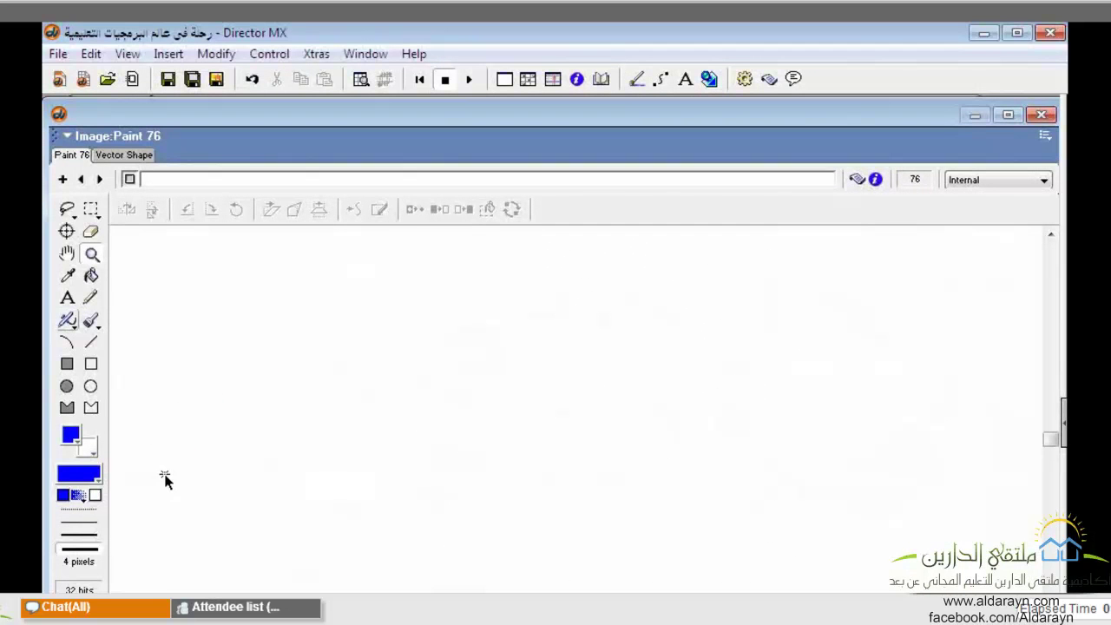
pyautogui.click(67, 363)
pyautogui.moveTo(204, 350); pyautogui.dragTo(322, 465)
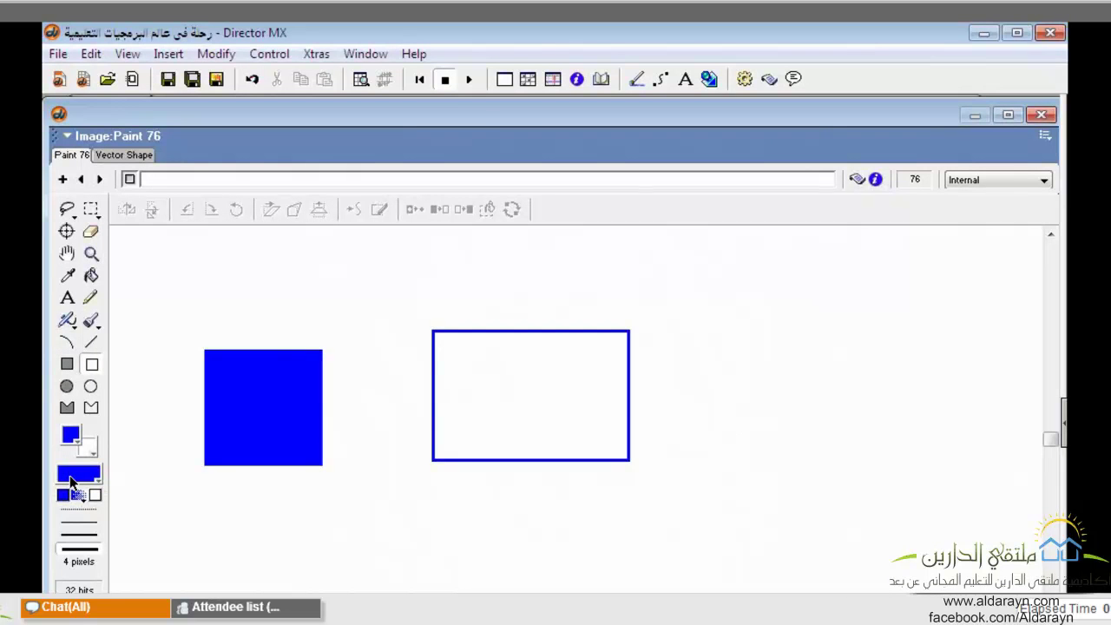
# - Change the paint color to red and draw a filled circle and an outlined ellipse below the blue shapes
pyautogui.click(73, 484)
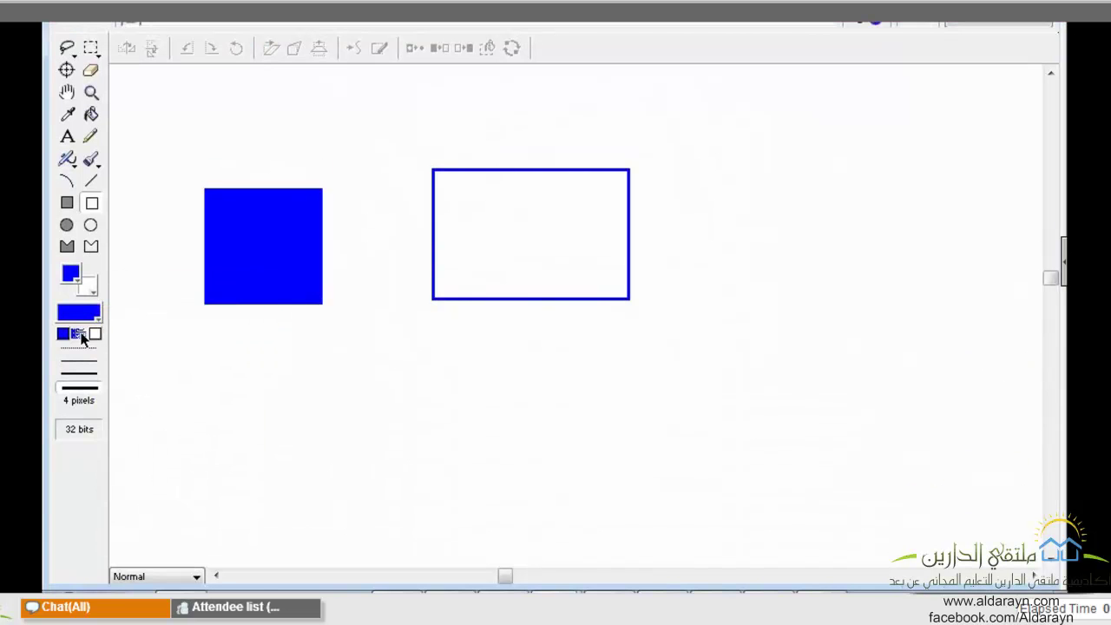
pyautogui.click(80, 335)
pyautogui.click(100, 333)
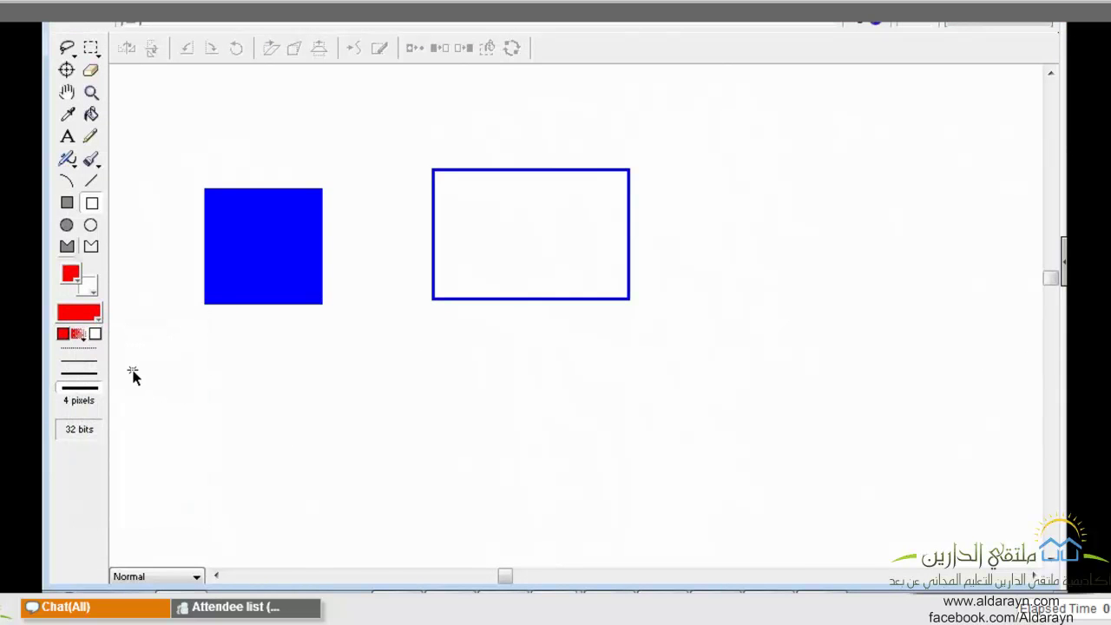
pyautogui.click(67, 225)
pyautogui.moveTo(242, 381); pyautogui.dragTo(368, 503)
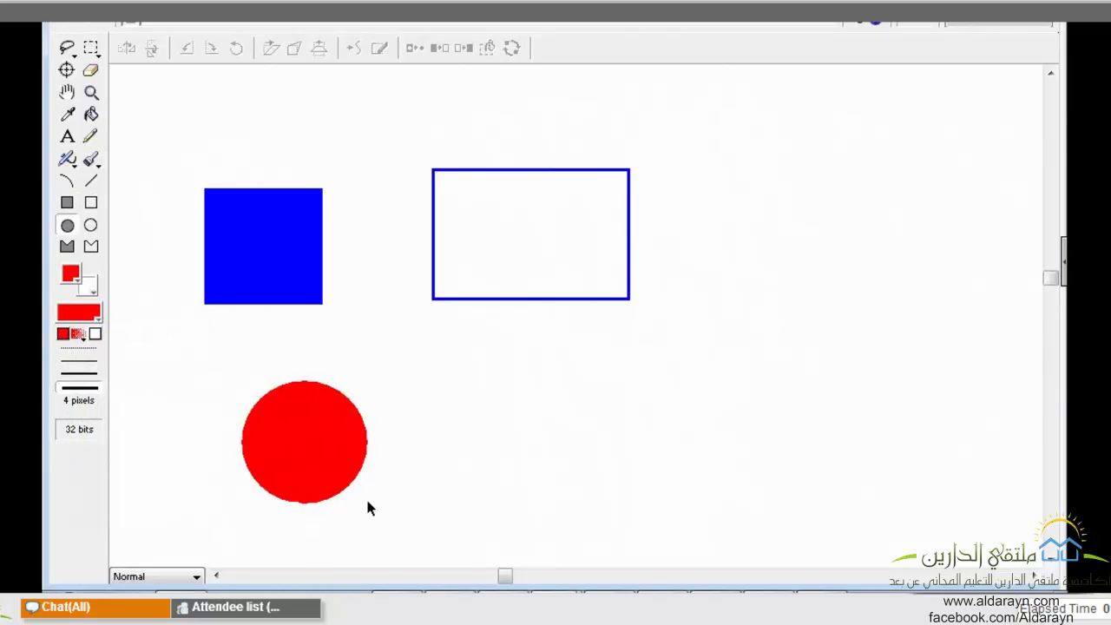
pyautogui.click(92, 226)
pyautogui.moveTo(395, 384); pyautogui.dragTo(567, 489)
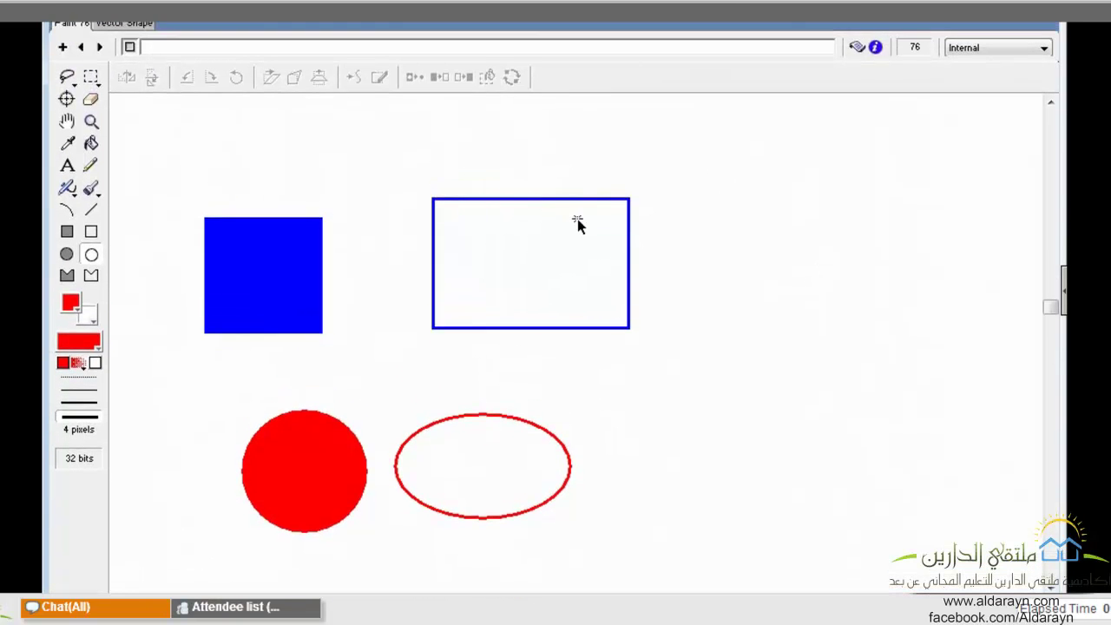
# - Erase the top and right edges of the outlined blue rectangle and delete the rest with a Marquee selection
pyautogui.click(91, 87)
pyautogui.moveTo(434, 187); pyautogui.dragTo(474, 188)
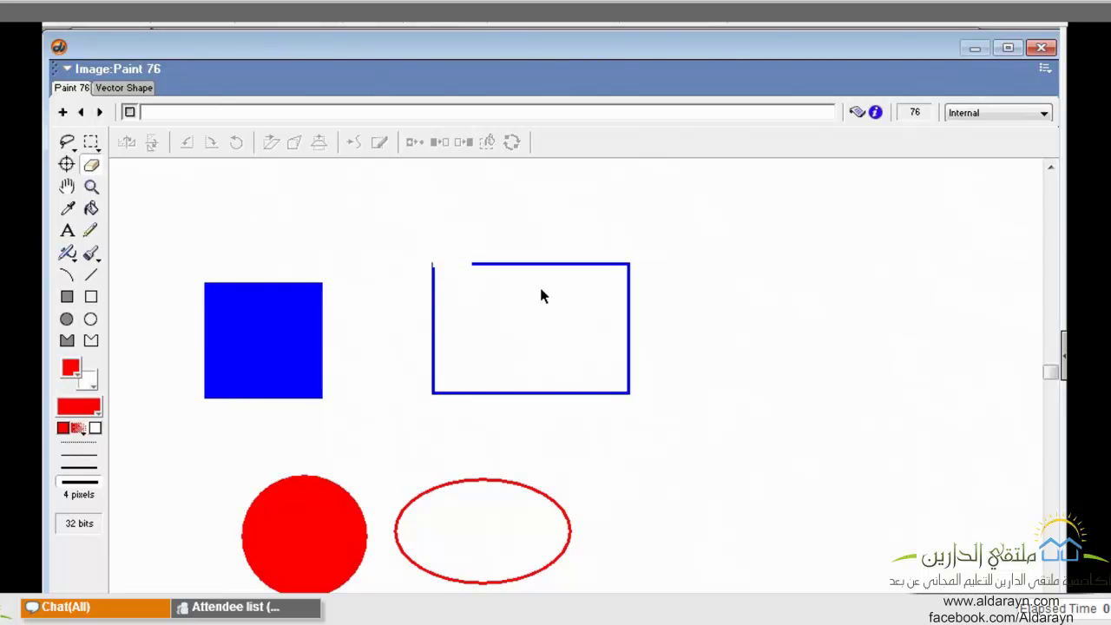
pyautogui.moveTo(473, 264); pyautogui.dragTo(631, 298)
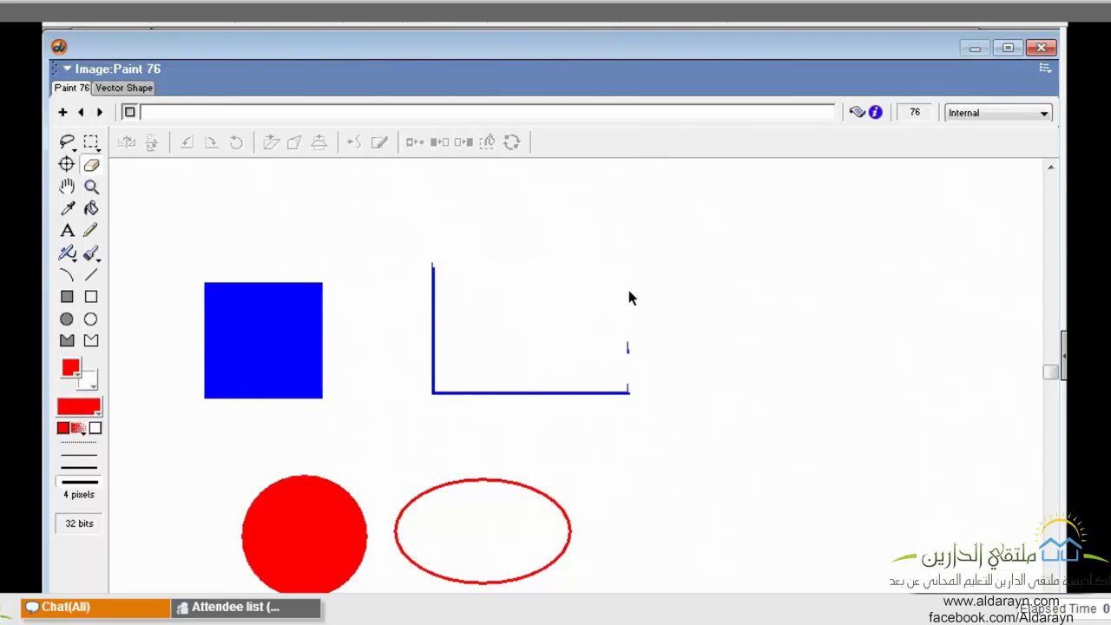
pyautogui.press('m')
pyautogui.moveTo(371, 196); pyautogui.dragTo(693, 427)
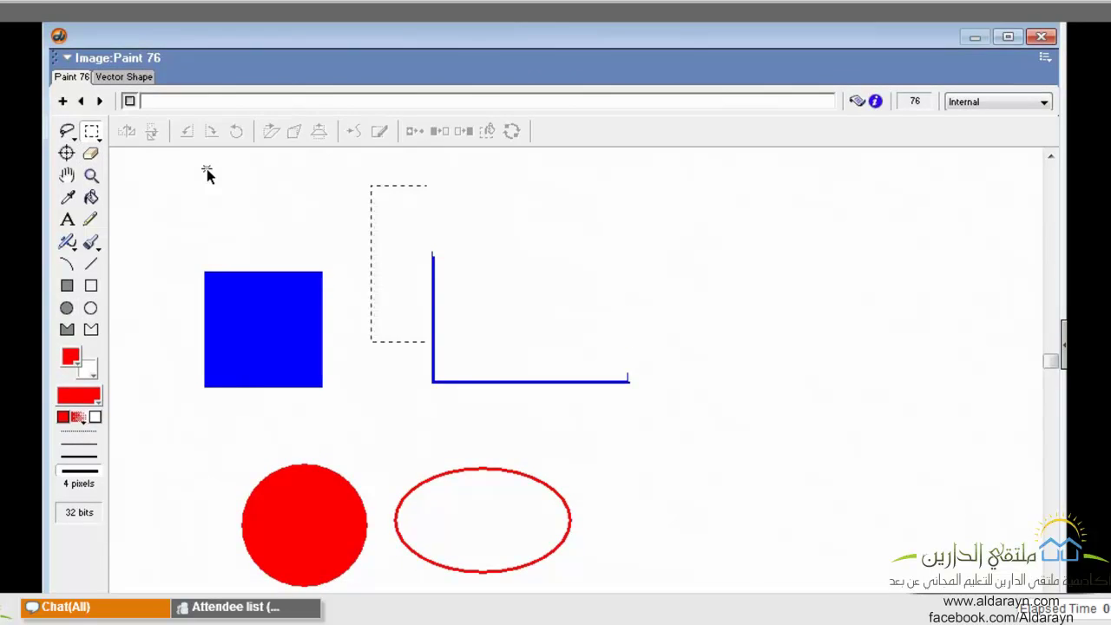
pyautogui.press('Delete')
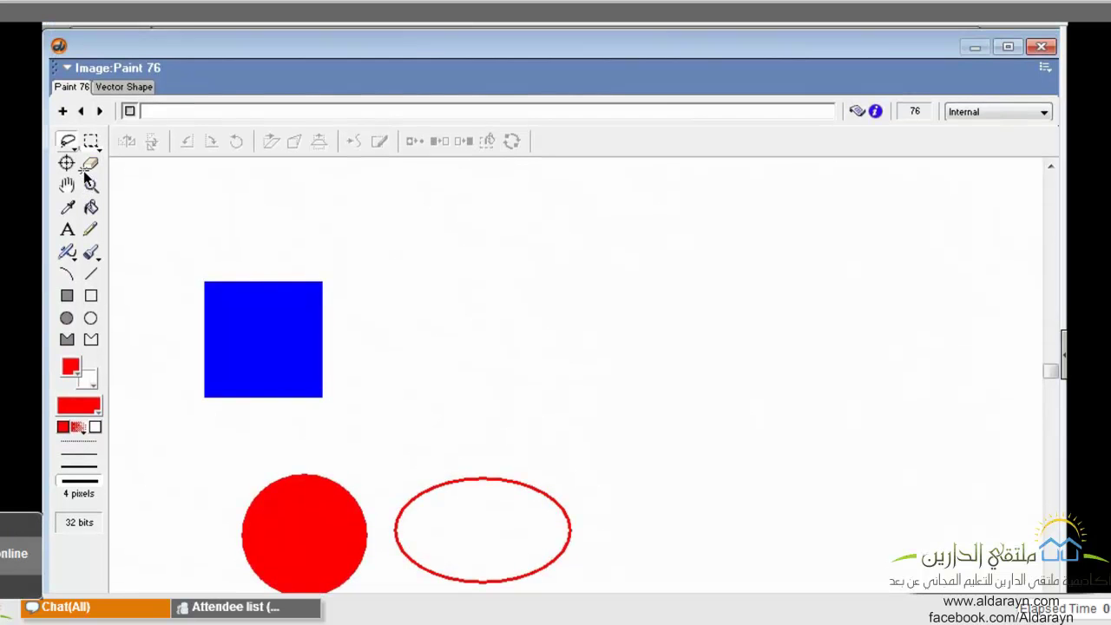
# - Display the registration point of the painted shapes with the Registration Point tool
pyautogui.click(68, 164)
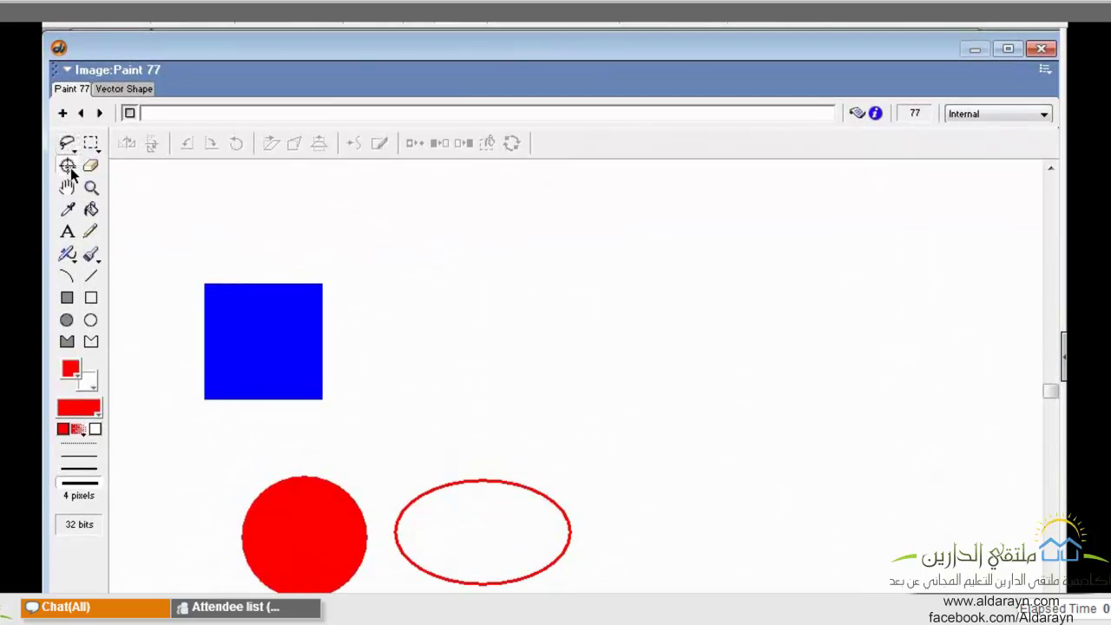
pyautogui.click(68, 162)
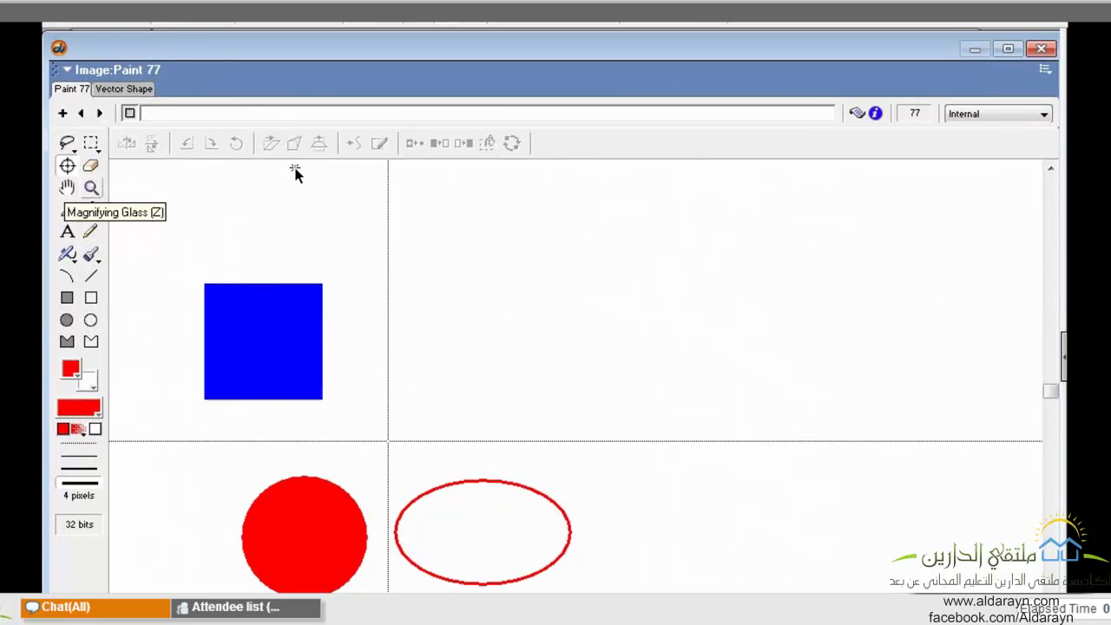
pyautogui.click(67, 162)
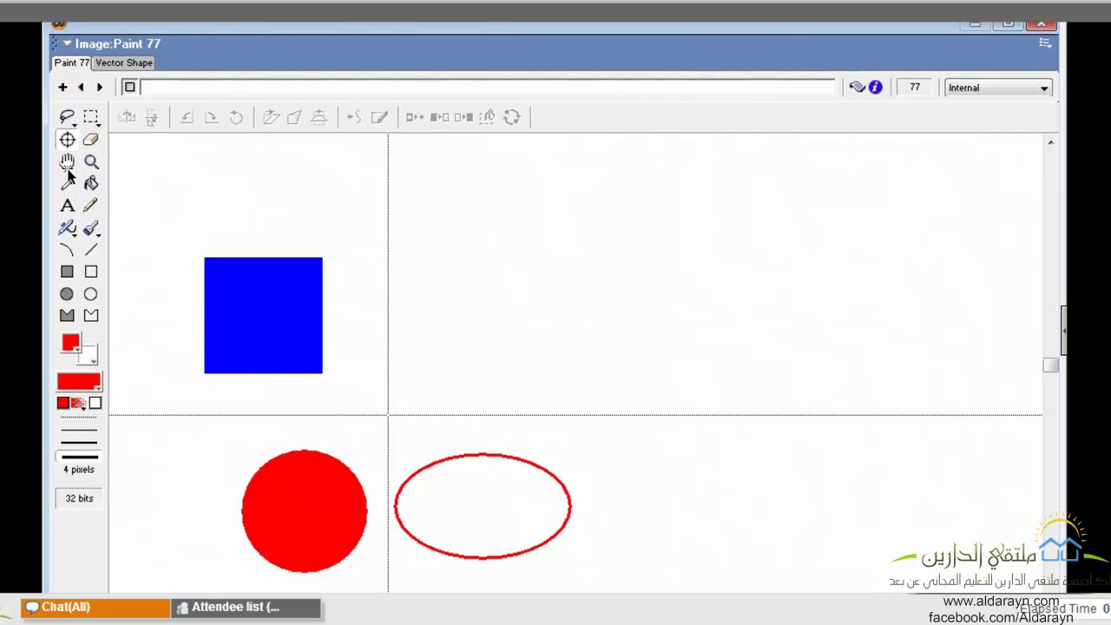
# - Pan the paint canvas with the Hand tool to bring the square, circle and ellipse closer to the middle
pyautogui.press('h')
pyautogui.moveTo(280, 477); pyautogui.dragTo(200, 569)
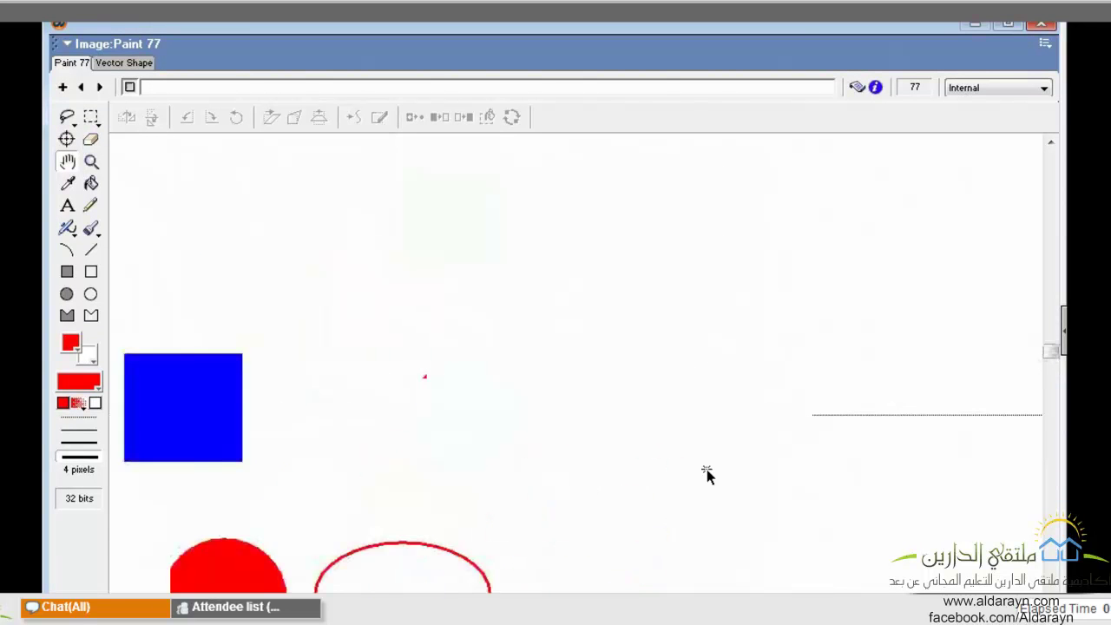
pyautogui.moveTo(218, 504); pyautogui.dragTo(481, 290)
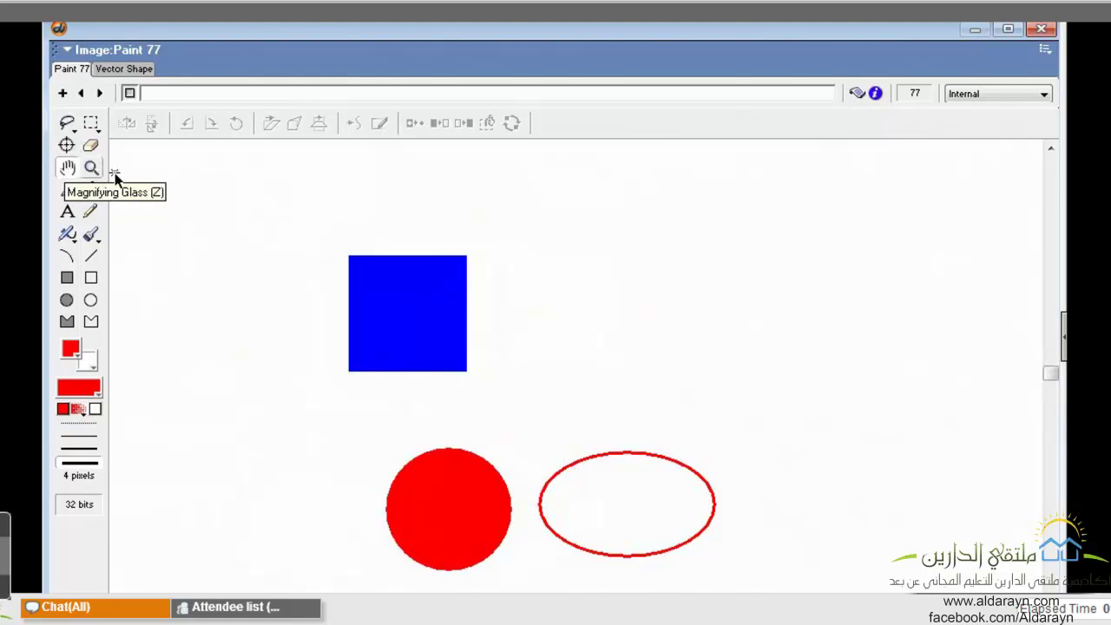
# - Zoom in on the blue square with the Magnifying Glass and back out to normal size
pyautogui.click(422, 321)
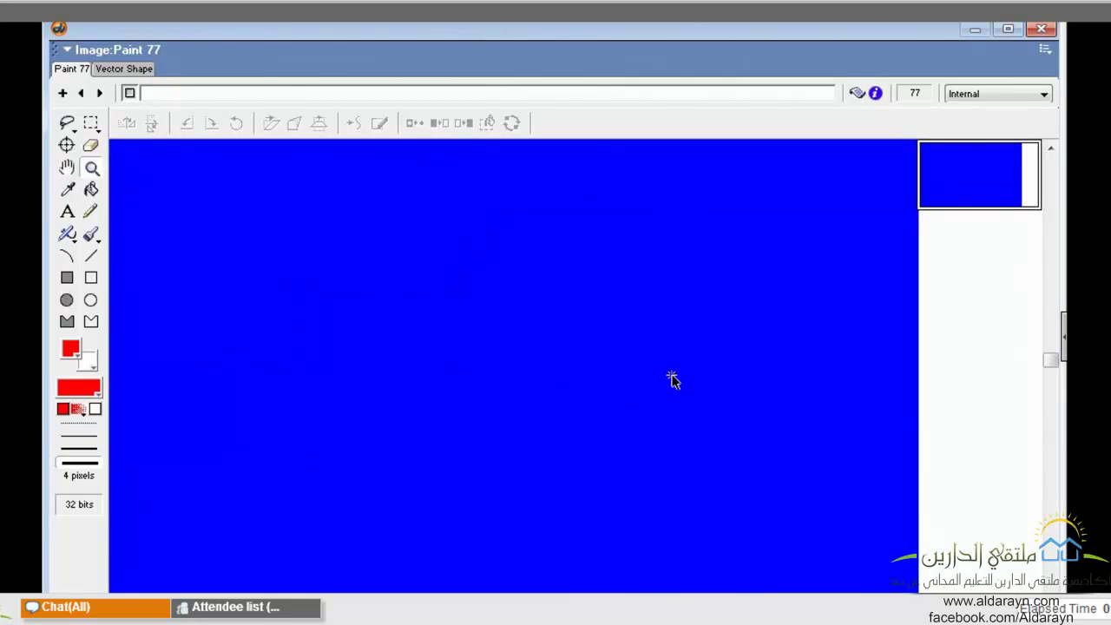
pyautogui.click(953, 169)
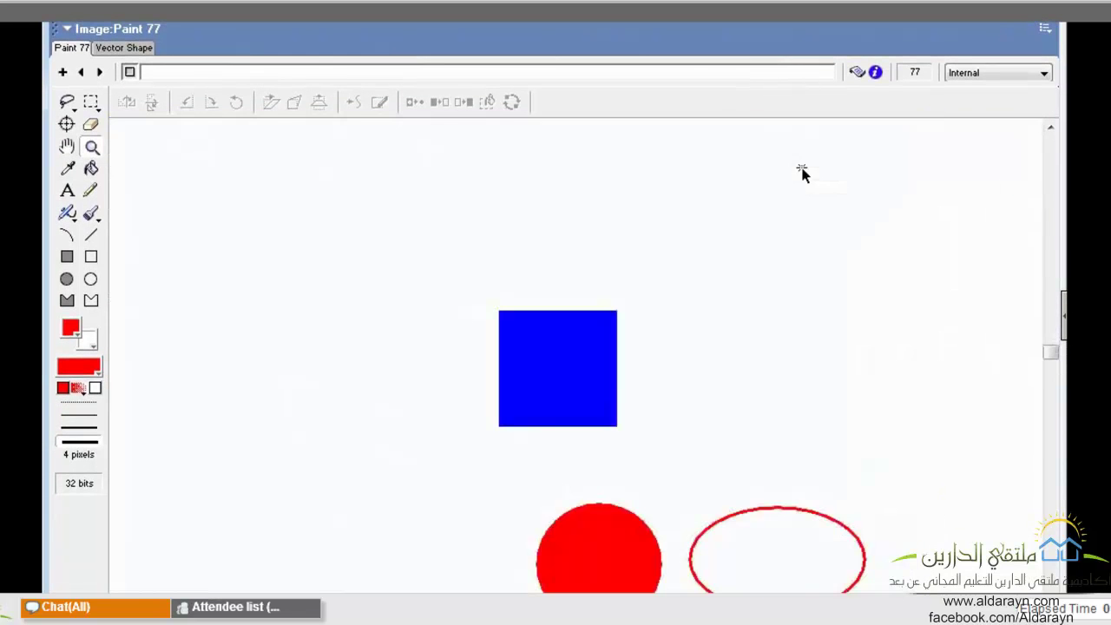
pyautogui.click(569, 172)
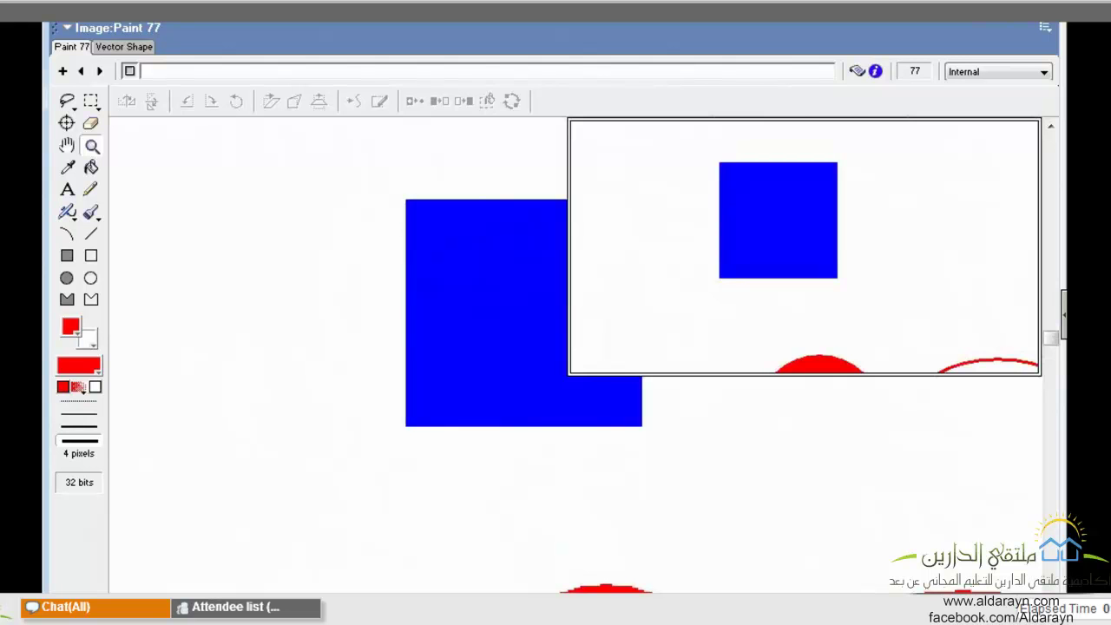
pyautogui.click(579, 434)
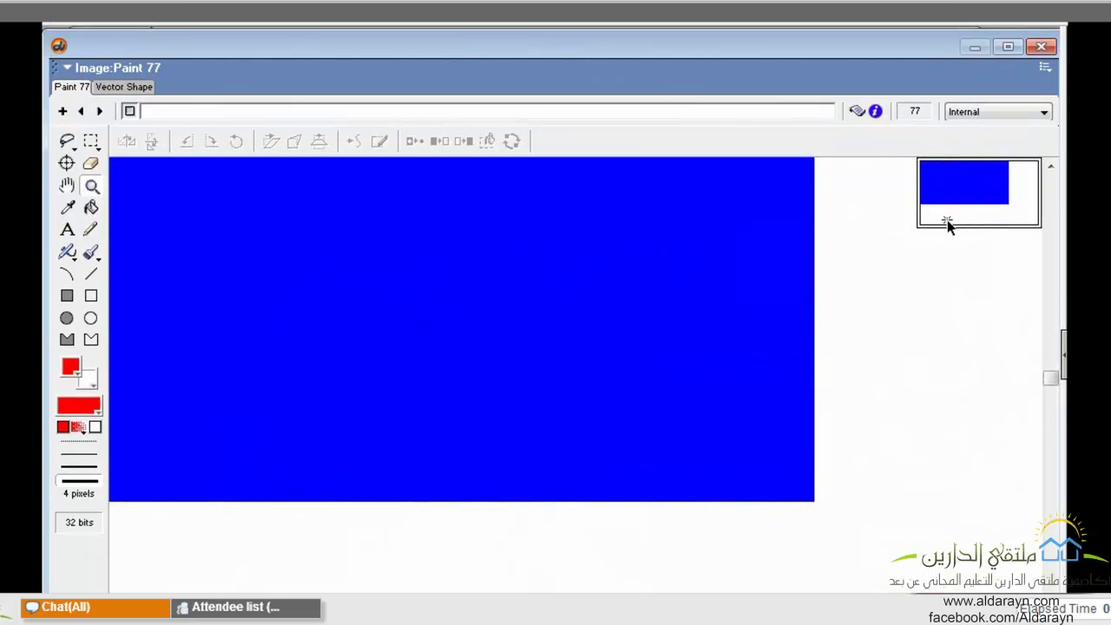
pyautogui.keyDown('alt'); pyautogui.click(533, 338); pyautogui.keyUp('alt')
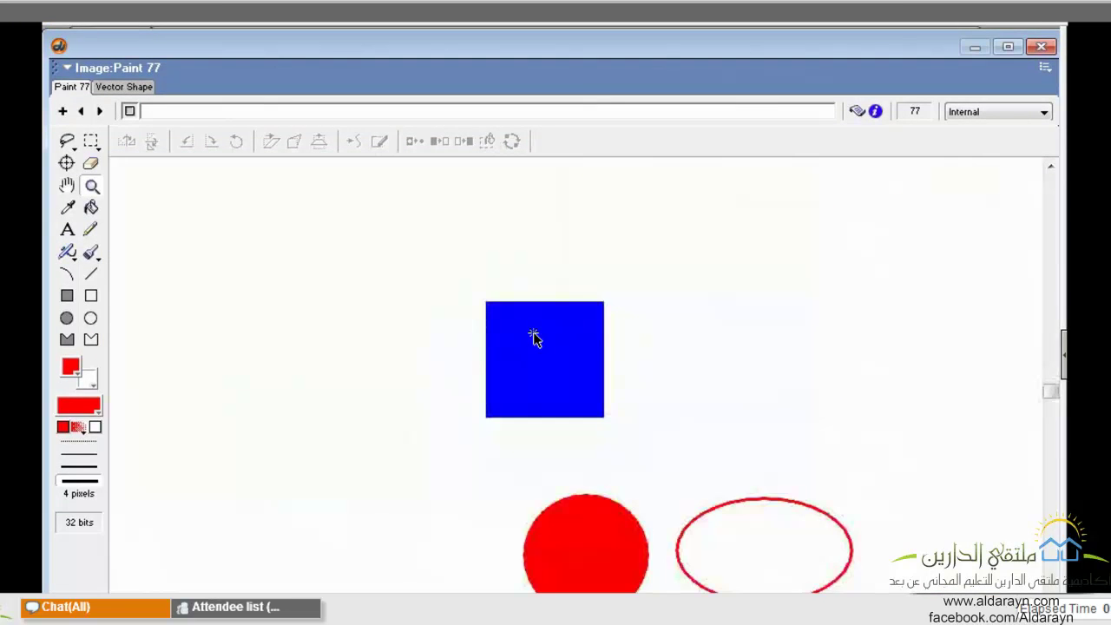
pyautogui.click(367, 270)
pyautogui.click(92, 168)
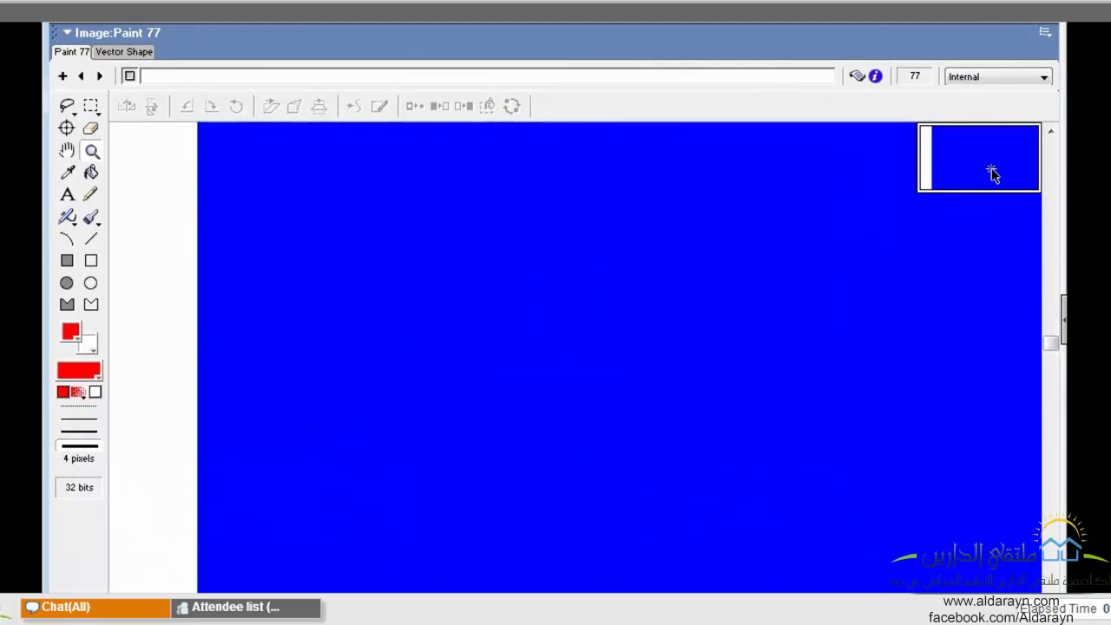
pyautogui.keyDown('shift'); pyautogui.click(215, 228); pyautogui.keyUp('shift')
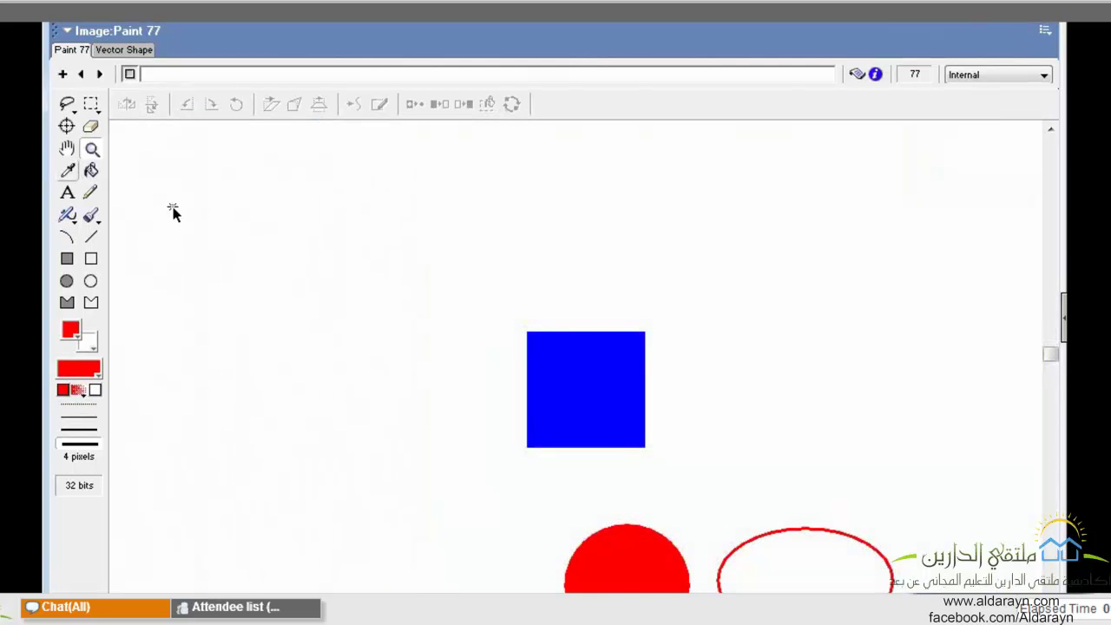
# - Sample the square's blue with the Eyedropper and draw a small filled rectangle above and beside the square
pyautogui.click(73, 172)
pyautogui.click(596, 409)
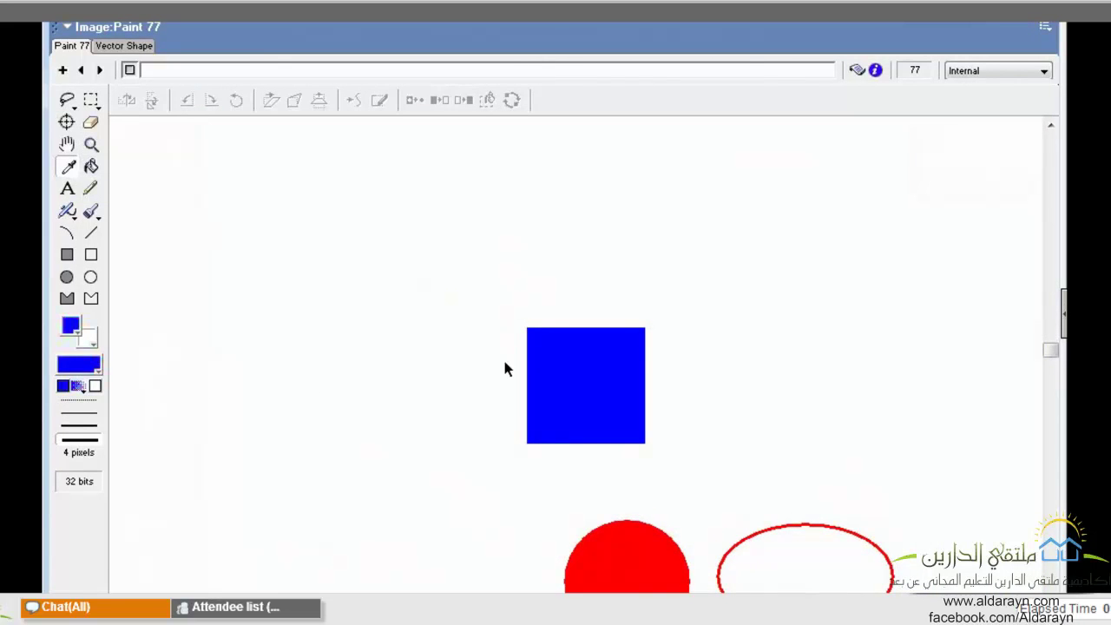
pyautogui.press('u')
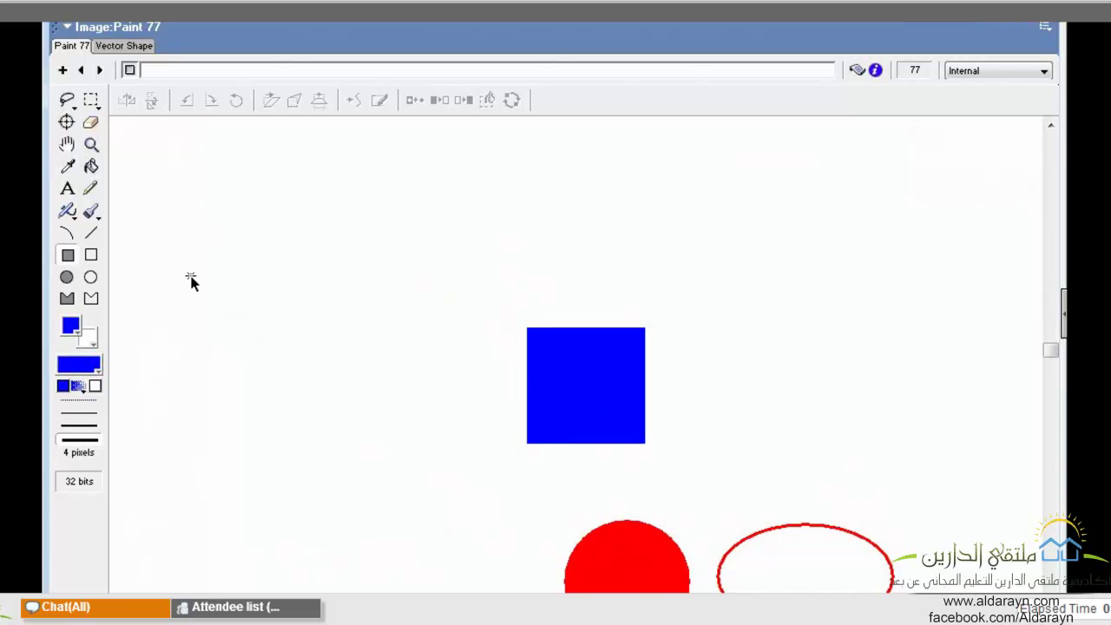
pyautogui.moveTo(242, 247); pyautogui.dragTo(312, 297)
# - Sample the circle's red with the Eyedropper and draw a large filled ellipse below the small blue rectangle
pyautogui.press('i')
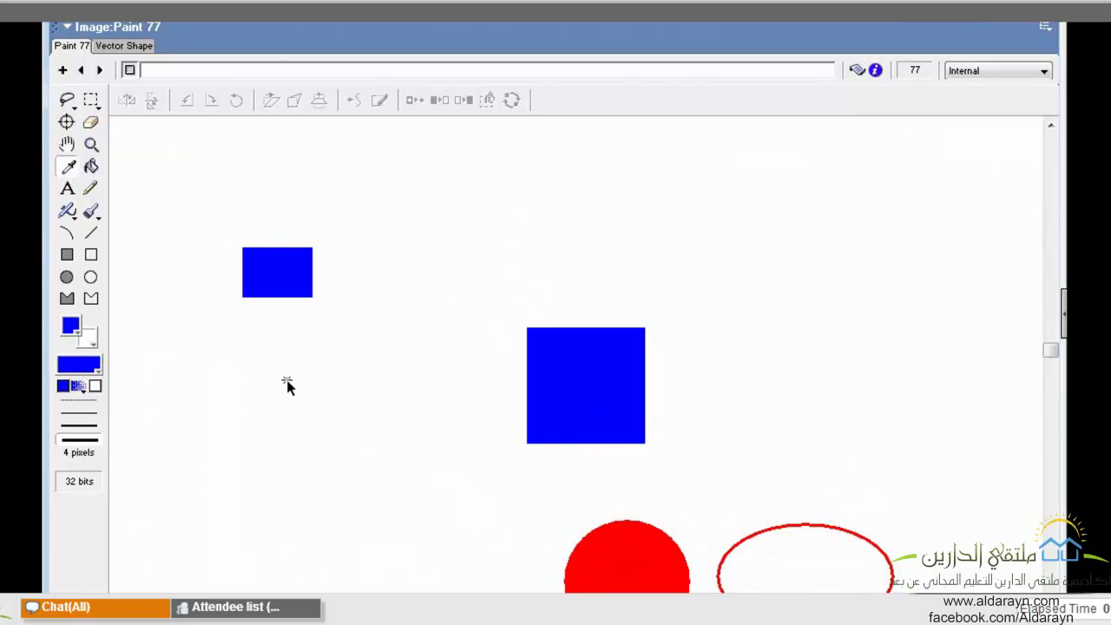
pyautogui.scroll(-1, 241, 300)
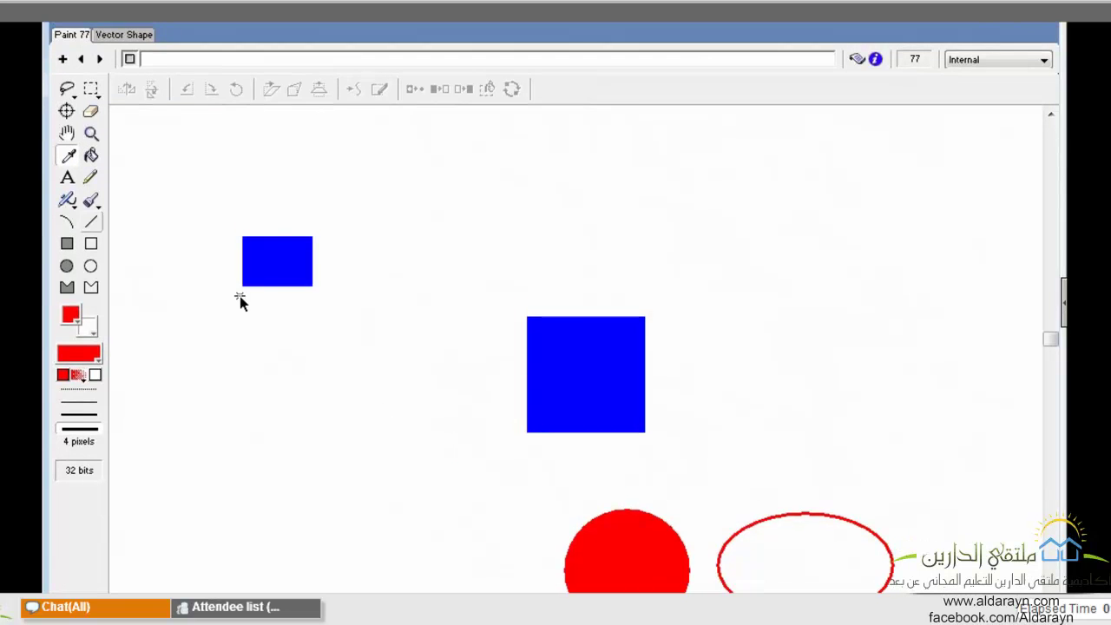
pyautogui.click(67, 255)
pyautogui.moveTo(219, 314); pyautogui.dragTo(434, 478)
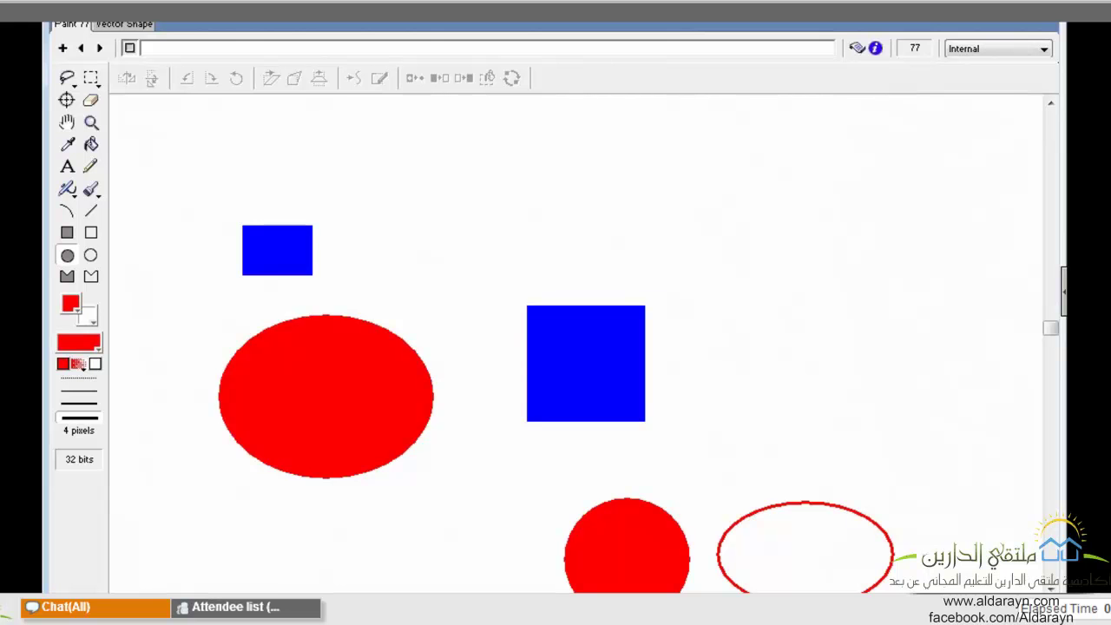
# - Fill the outlined ellipse beside the red circle with red using the Paint Bucket
pyautogui.scroll(1, 107, 315)
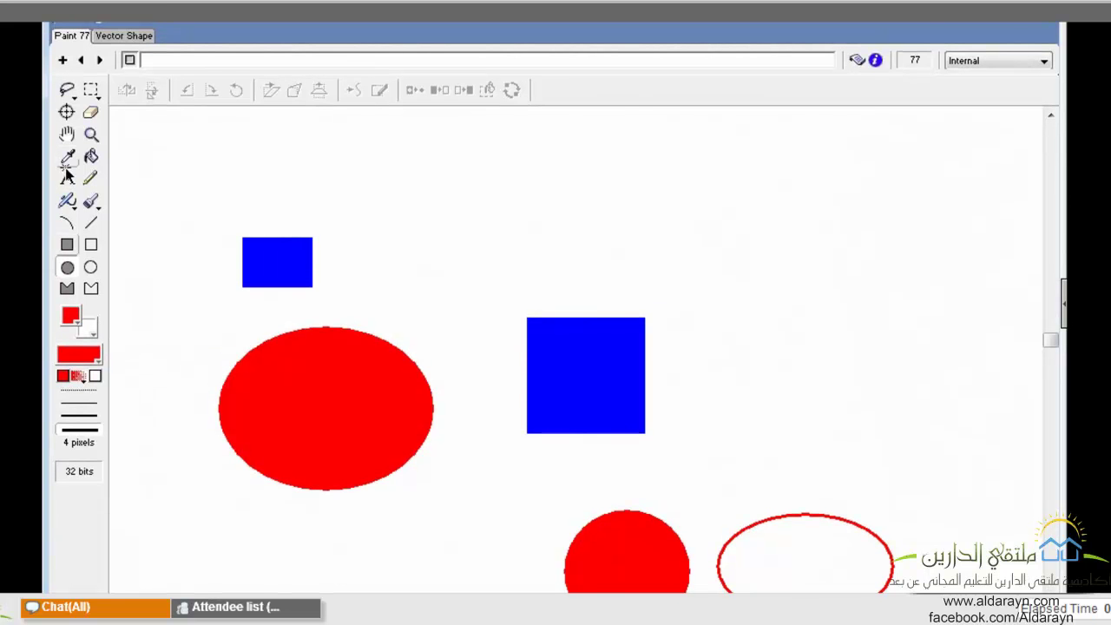
pyautogui.scroll(1, 248, 385)
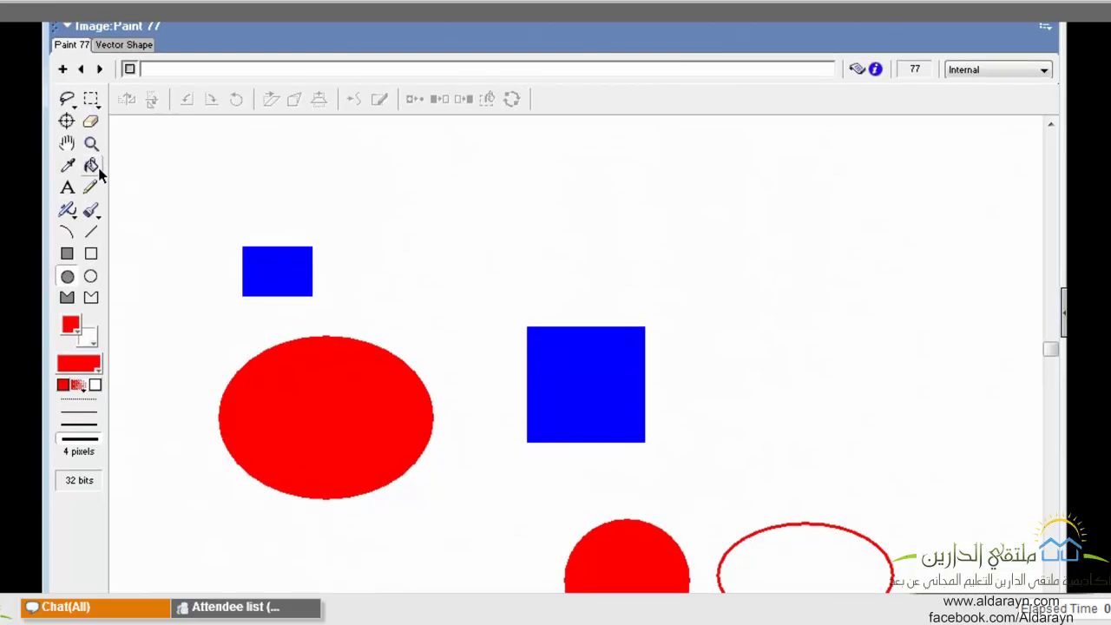
pyautogui.click(95, 167)
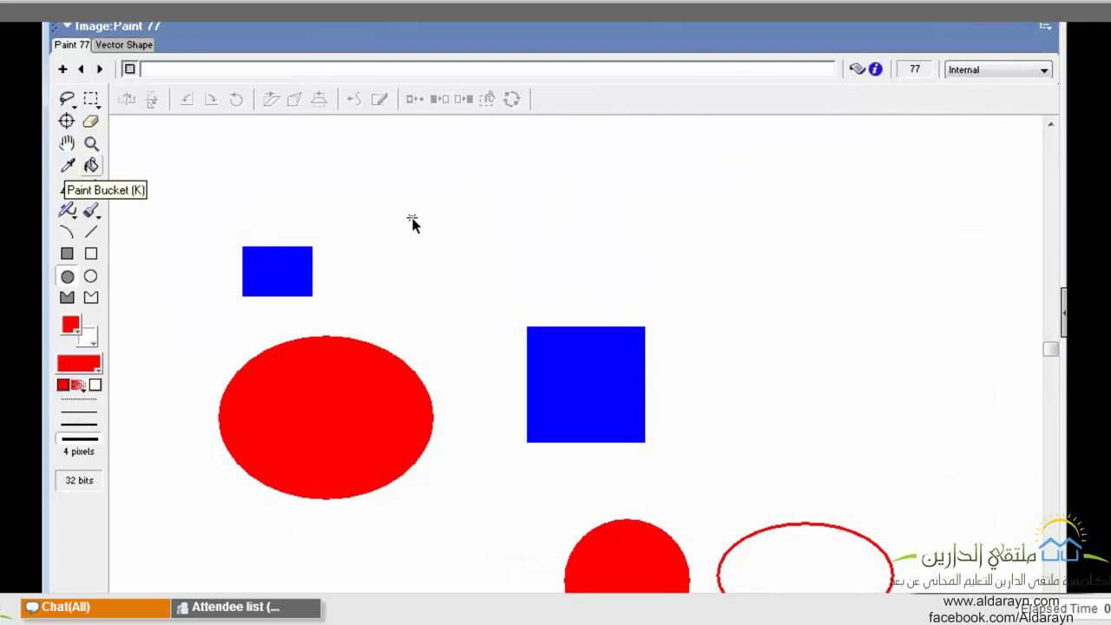
# - Try entering red text above the large blue square, clear it, and review the Text tool's font settings
pyautogui.click(70, 190)
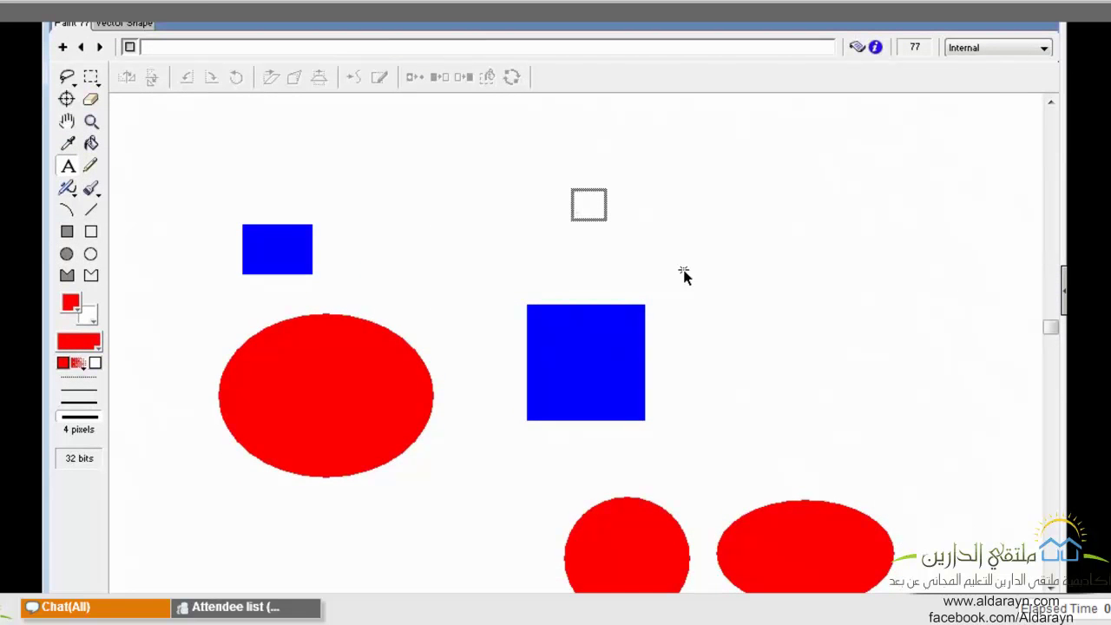
pyautogui.write('Cab')
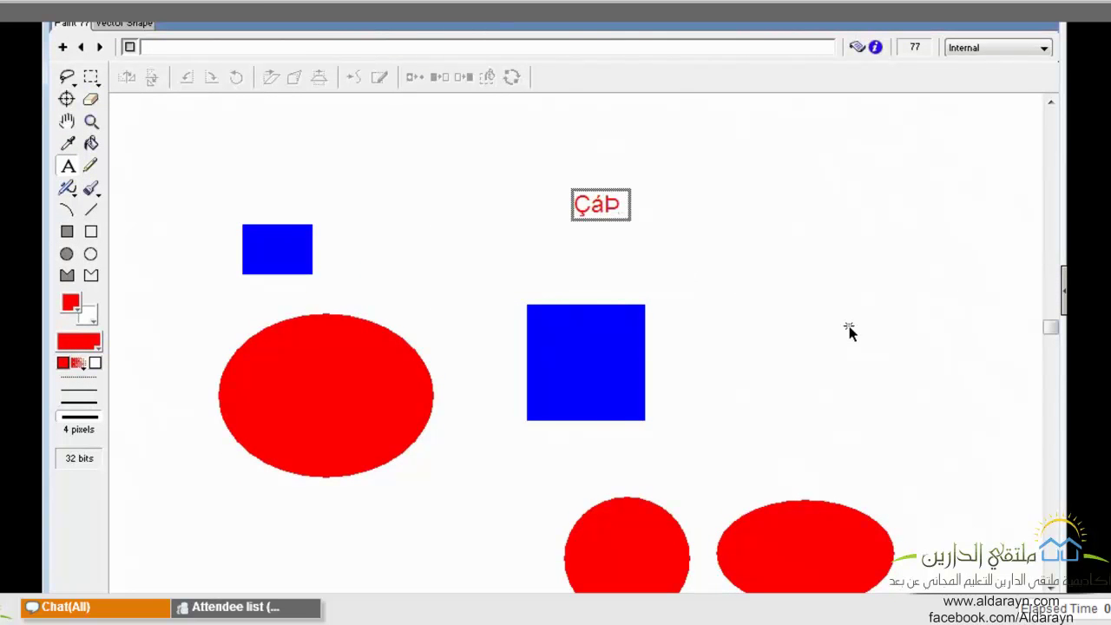
pyautogui.press('BackSpace')
pyautogui.press('BackSpace')
pyautogui.press('BackSpace')
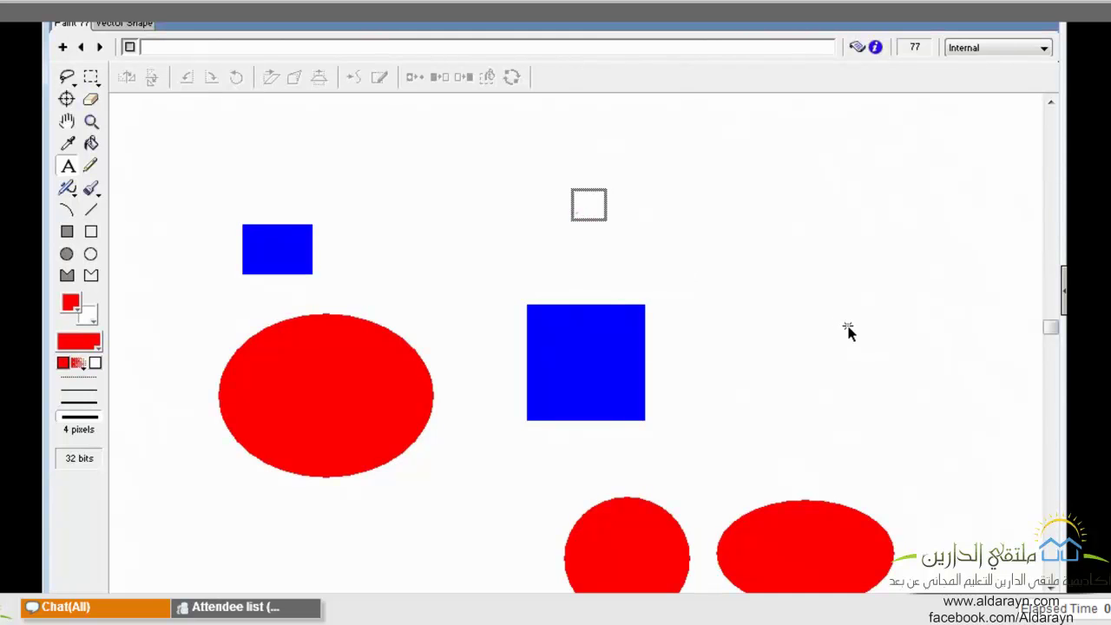
pyautogui.doubleClick(72, 170)
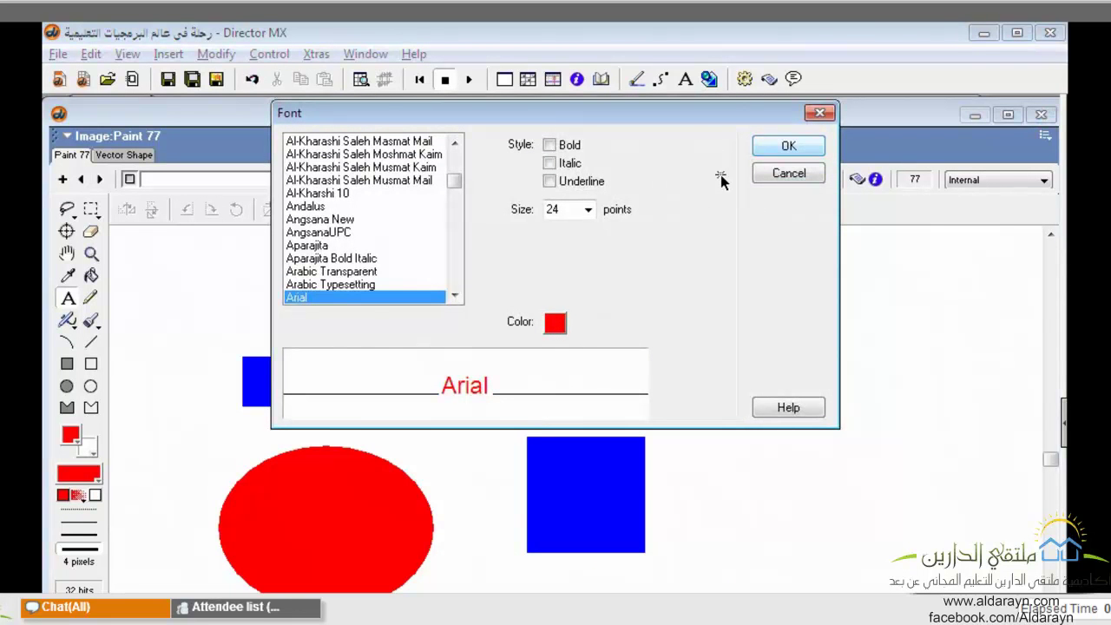
pyautogui.click(786, 147)
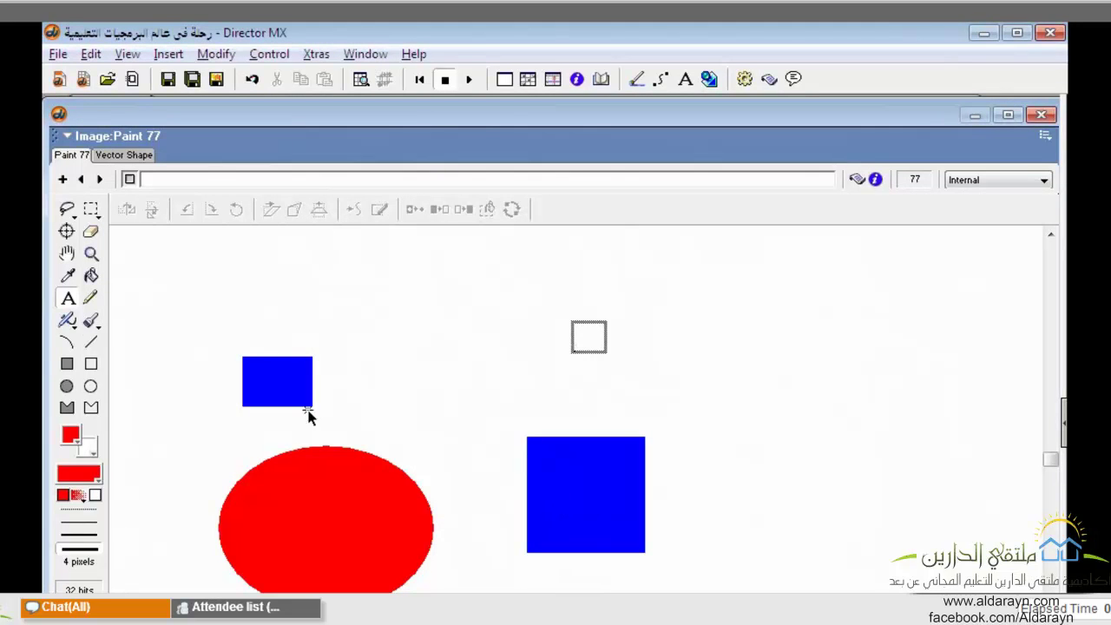
# - Draw several thin red freehand strokes with the Pencil between the small blue rectangle and the large blue square
pyautogui.click(98, 305)
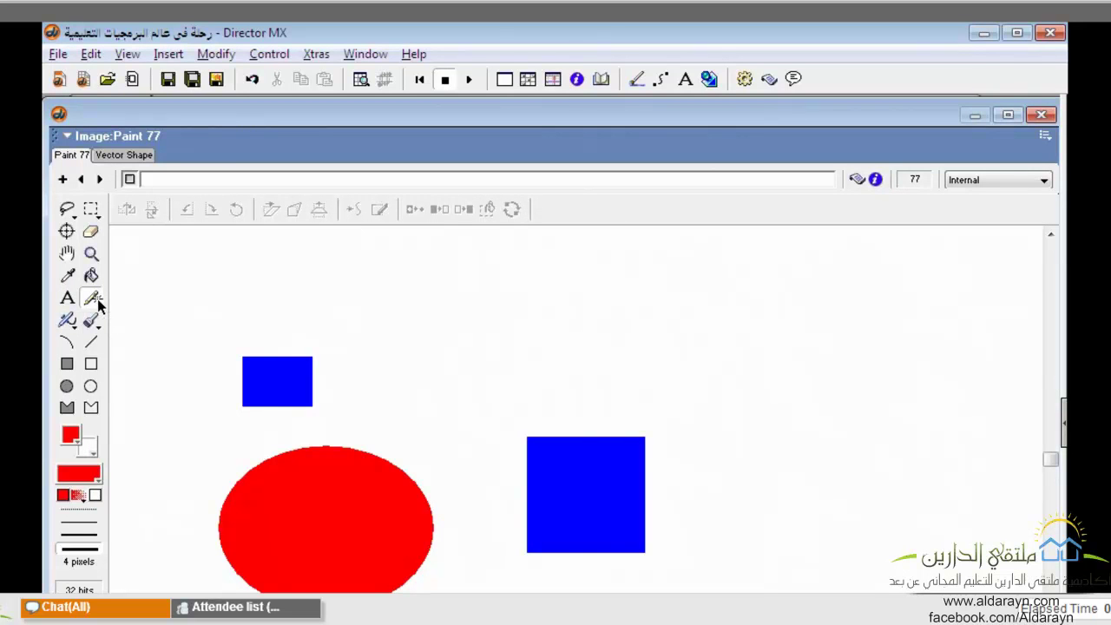
pyautogui.moveTo(470, 346); pyautogui.dragTo(477, 388)
pyautogui.moveTo(402, 280); pyautogui.dragTo(364, 278)
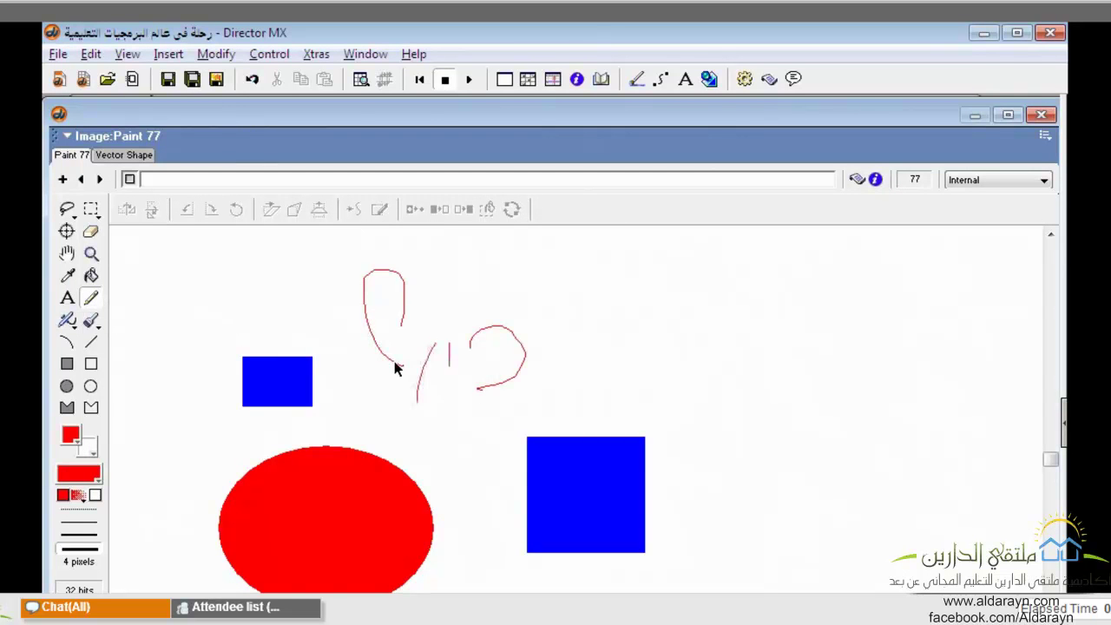
pyautogui.moveTo(417, 401)
pyautogui.mouseDown()
pyautogui.moveTo(449, 382)
pyautogui.moveTo(506, 442)
pyautogui.mouseUp()
pyautogui.moveTo(493, 342); pyautogui.dragTo(526, 330)
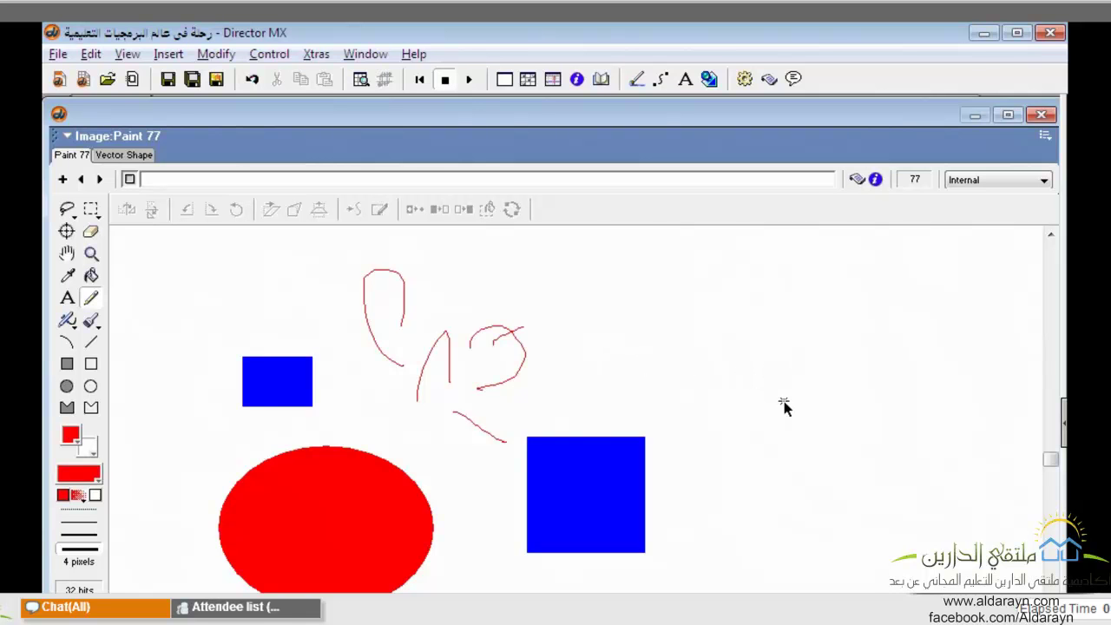
# - Sketch a red flower stem with two leaves in Pencil beyond the large blue square, adding small marks inside the smaller leaf
pyautogui.moveTo(740, 369)
pyautogui.mouseDown()
pyautogui.moveTo(769, 382)
pyautogui.moveTo(767, 465)
pyautogui.mouseUp()
pyautogui.moveTo(764, 420)
pyautogui.mouseDown()
pyautogui.moveTo(801, 405)
pyautogui.moveTo(814, 371)
pyautogui.moveTo(825, 404)
pyautogui.moveTo(831, 363)
pyautogui.mouseUp()
pyautogui.moveTo(806, 411); pyautogui.dragTo(832, 352)
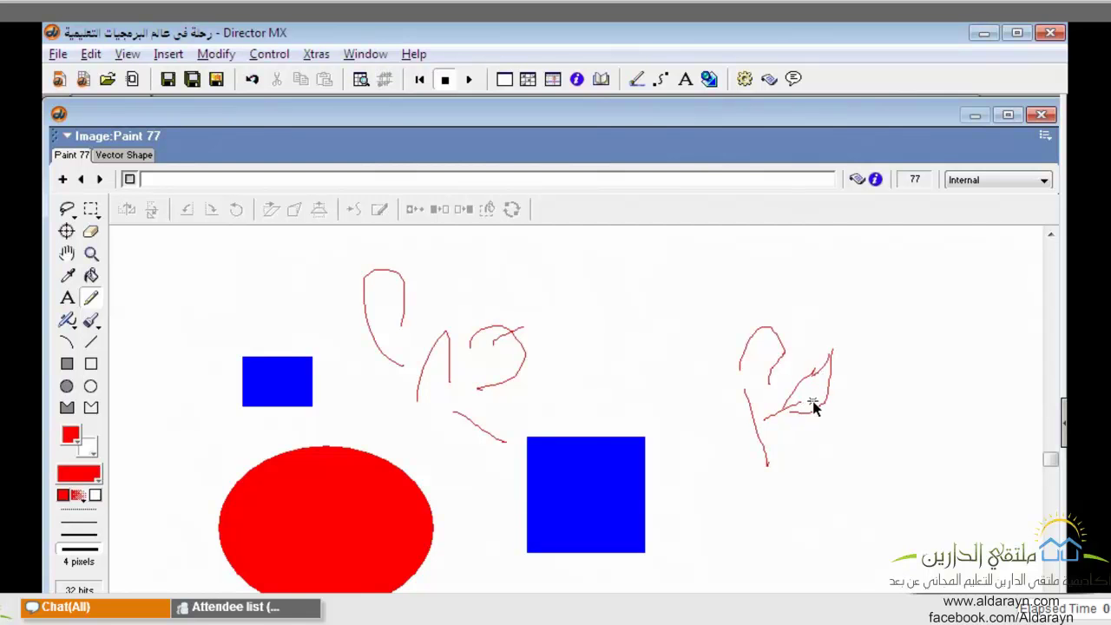
pyautogui.moveTo(814, 405)
pyautogui.mouseDown()
pyautogui.moveTo(820, 388)
pyautogui.moveTo(818, 406)
pyautogui.mouseUp()
pyautogui.moveTo(751, 408); pyautogui.dragTo(647, 240)
pyautogui.moveTo(649, 343)
pyautogui.mouseDown()
pyautogui.moveTo(716, 393)
pyautogui.moveTo(654, 259)
pyautogui.mouseUp()
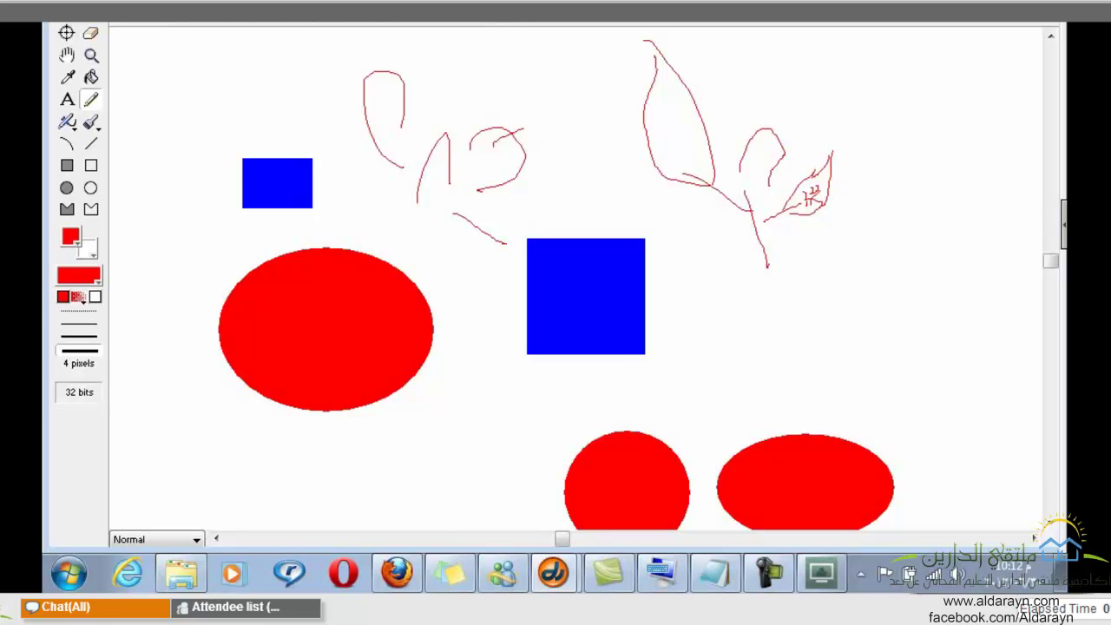
# - Switch to the online classroom window to check the attendees' chat, and return to Director
pyautogui.hotkey('alt', 'Tab')
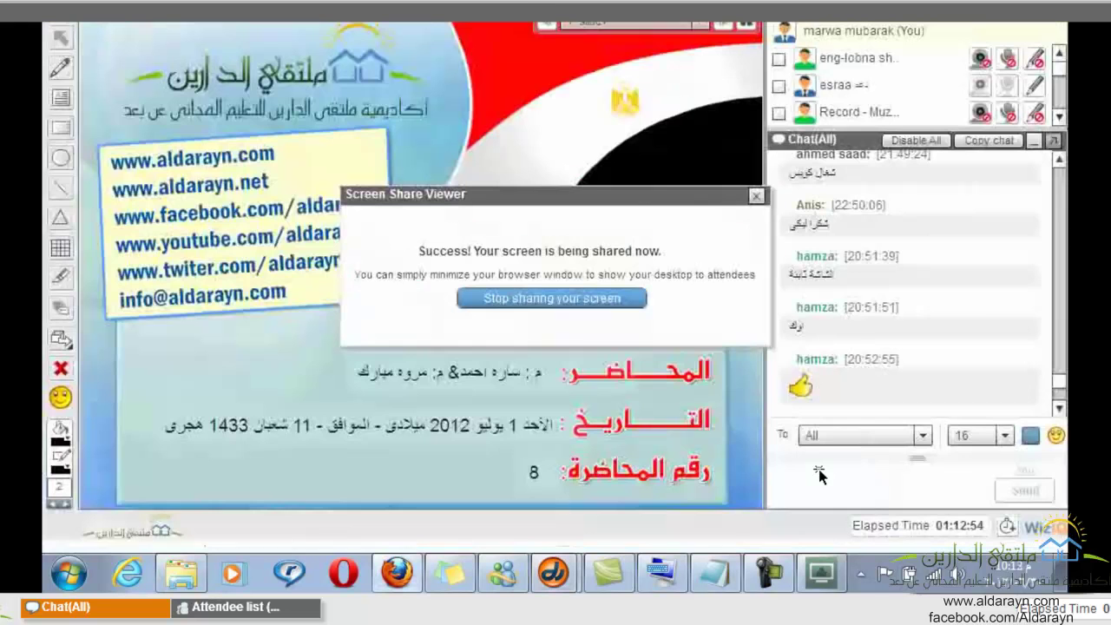
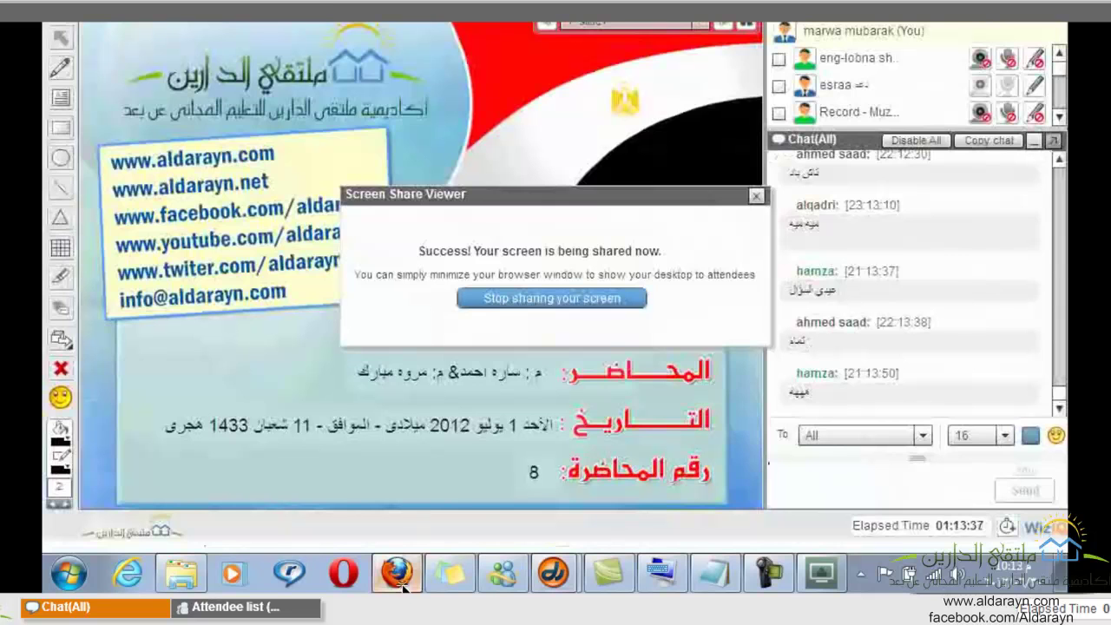
pyautogui.click(398, 576)
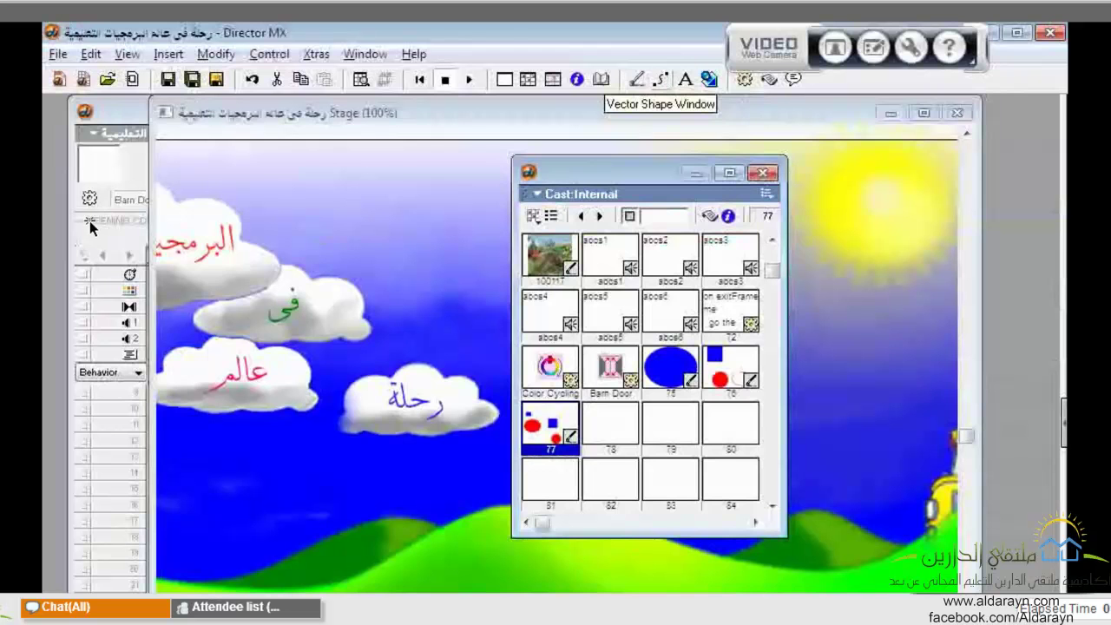
# - Draw a closed curved path with the Pen tool as a new vector shape, and close the Vector Shape window
pyautogui.hotkey('ctrl', 'shift', 'v')
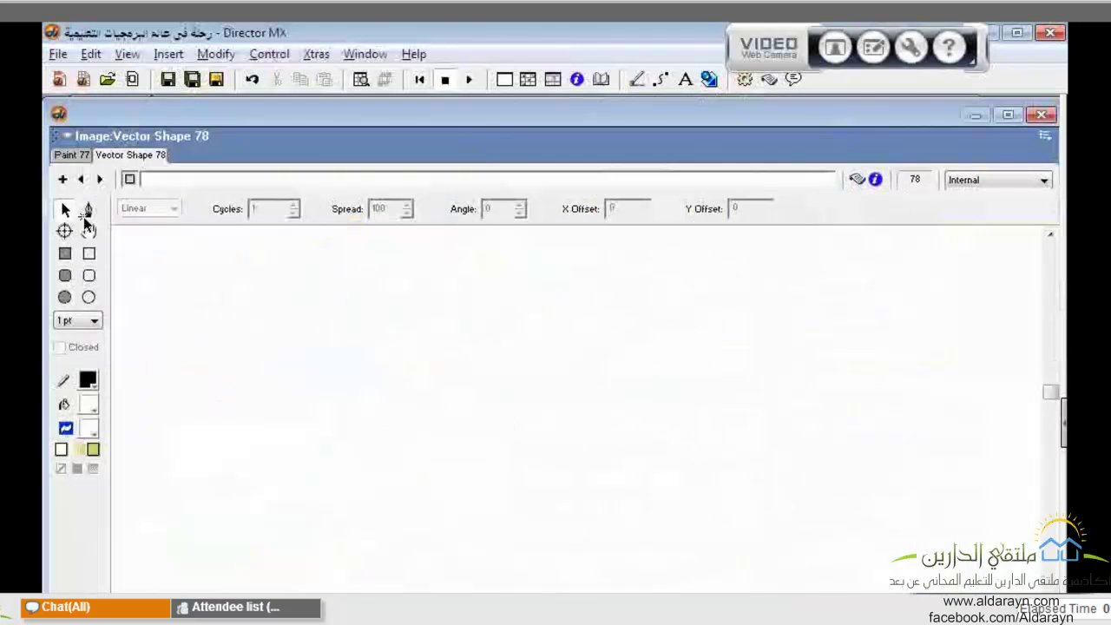
pyautogui.click(314, 476)
pyautogui.click(367, 389)
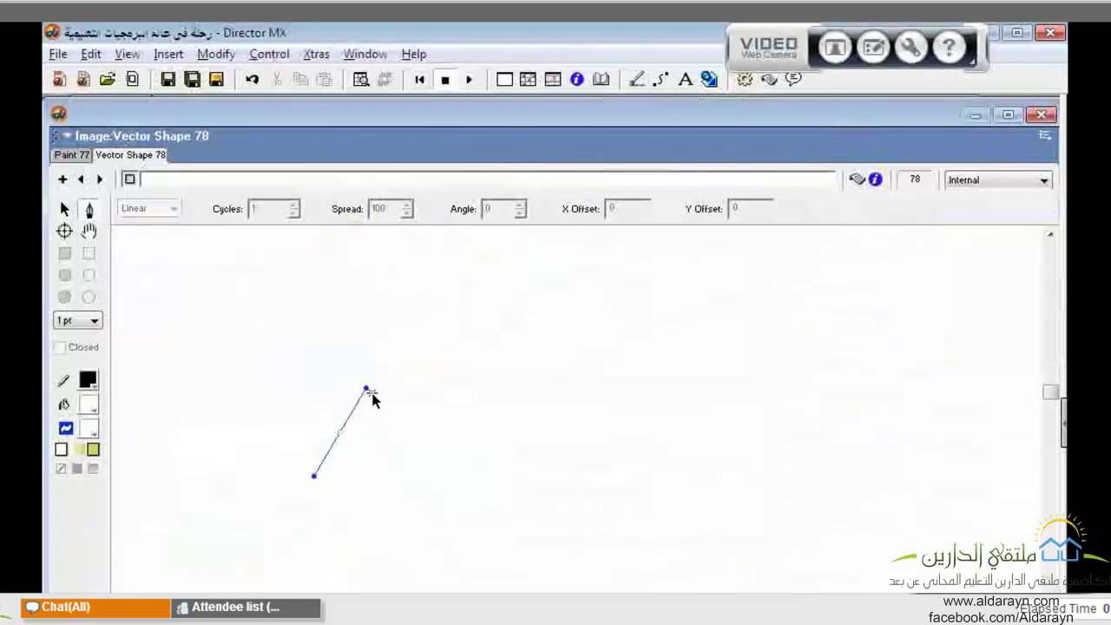
pyautogui.moveTo(367, 389); pyautogui.dragTo(387, 459)
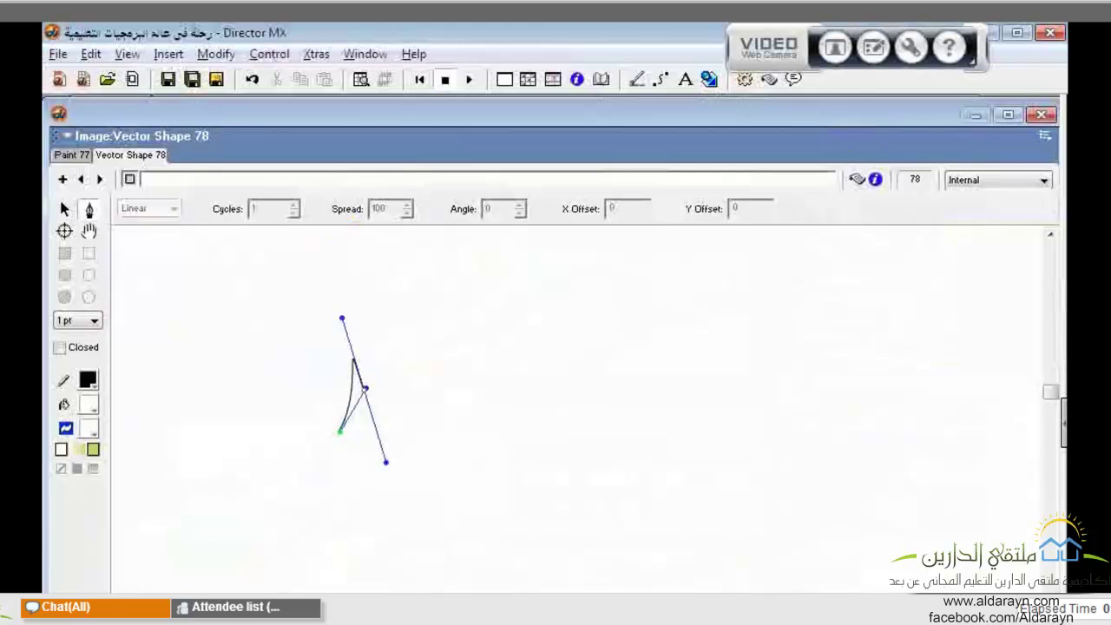
pyautogui.moveTo(365, 389); pyautogui.dragTo(412, 366)
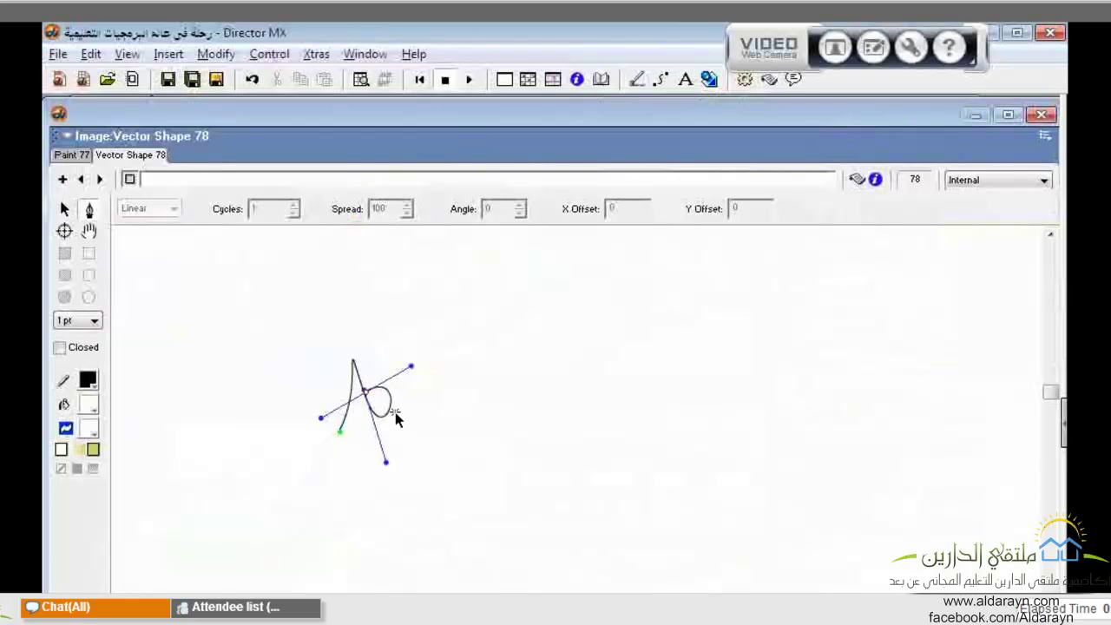
pyautogui.moveTo(386, 463); pyautogui.dragTo(513, 379)
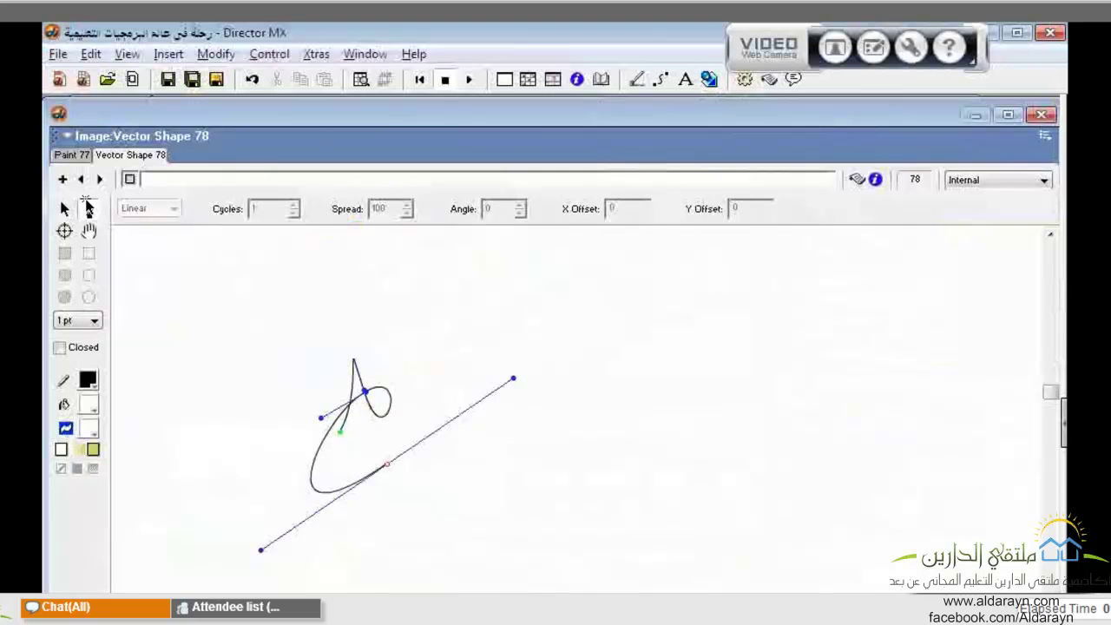
pyautogui.click(88, 208)
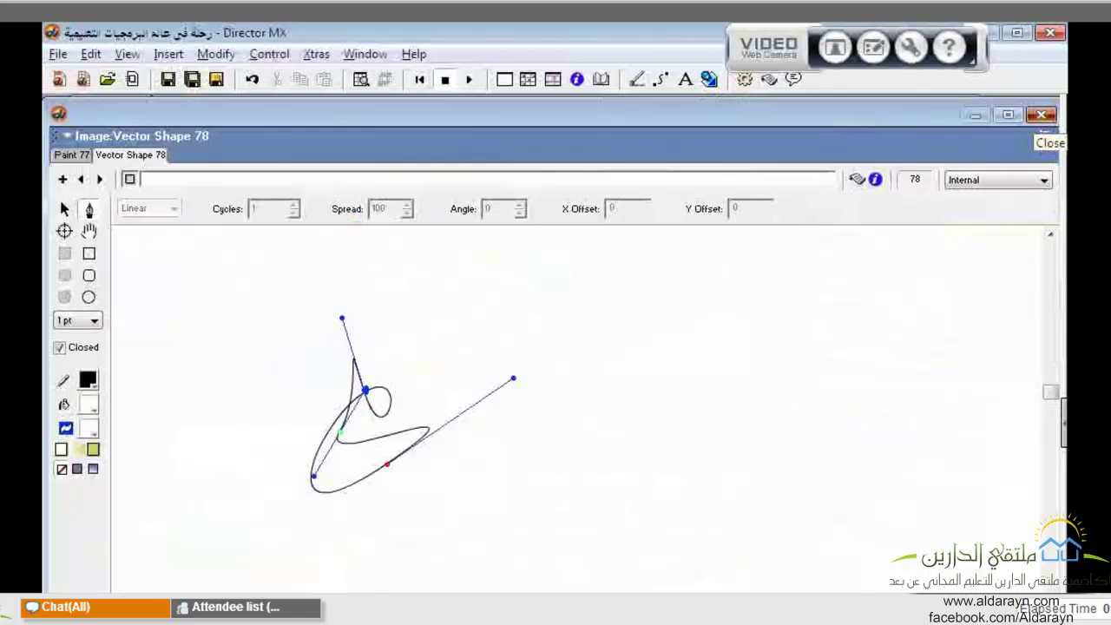
pyautogui.click(1041, 114)
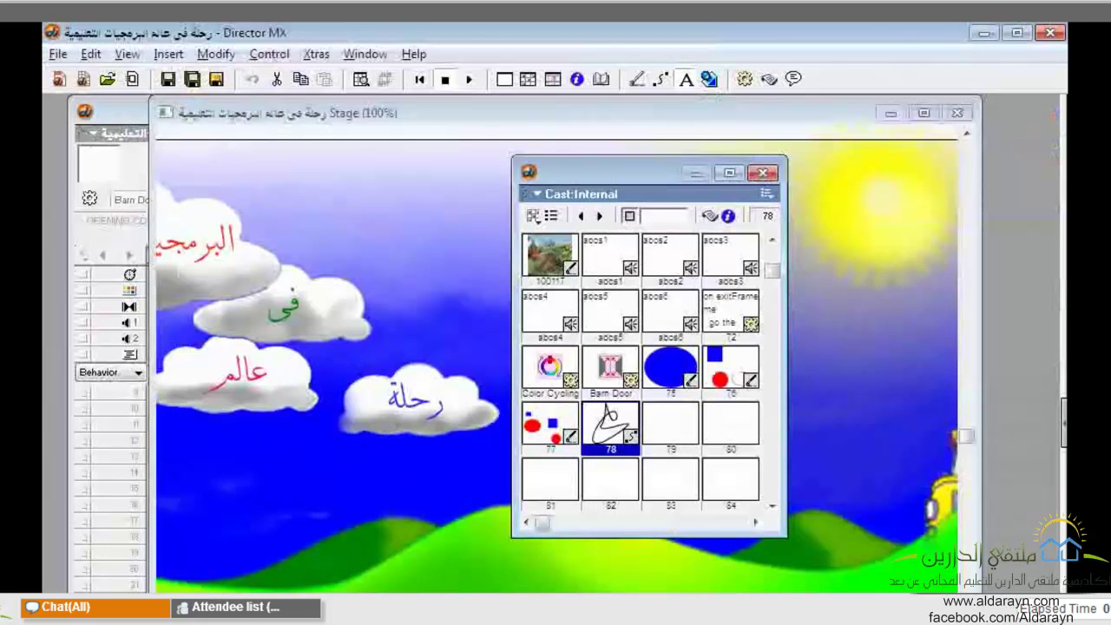
# - Create a new text cast member in the Internal cast containing the word HELLO
pyautogui.click(685, 79)
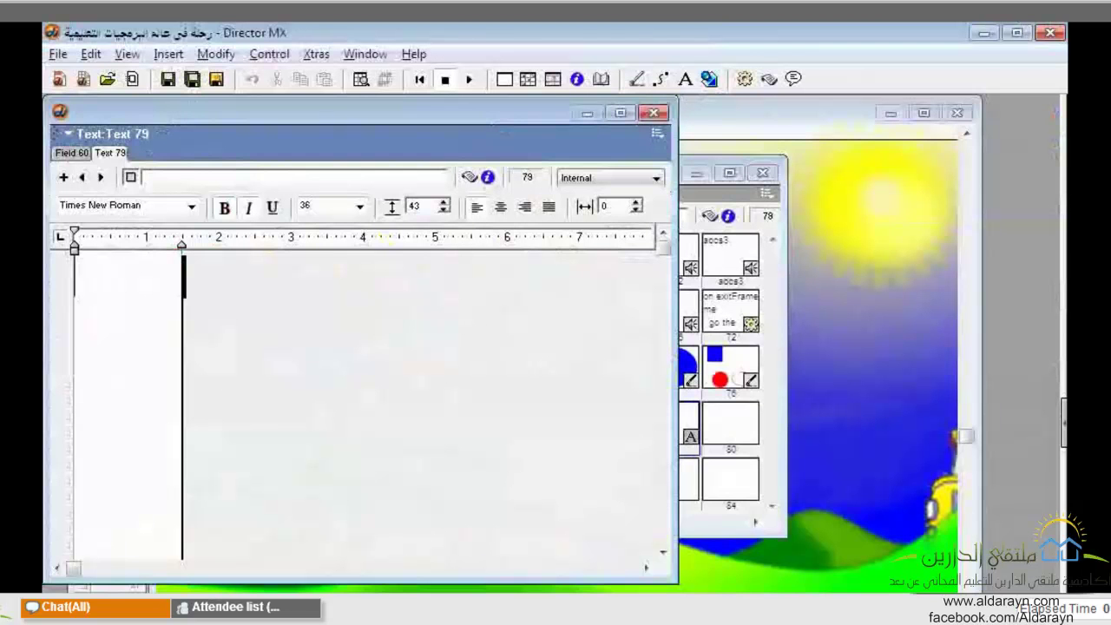
pyautogui.moveTo(403, 111); pyautogui.dragTo(724, 125)
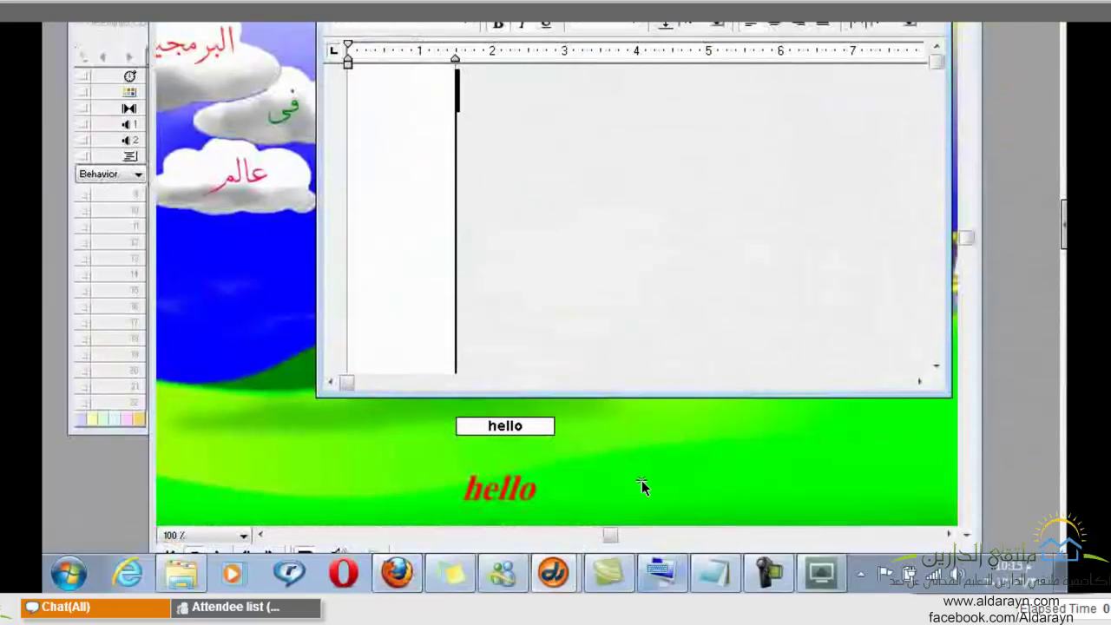
pyautogui.moveTo(727, 581)
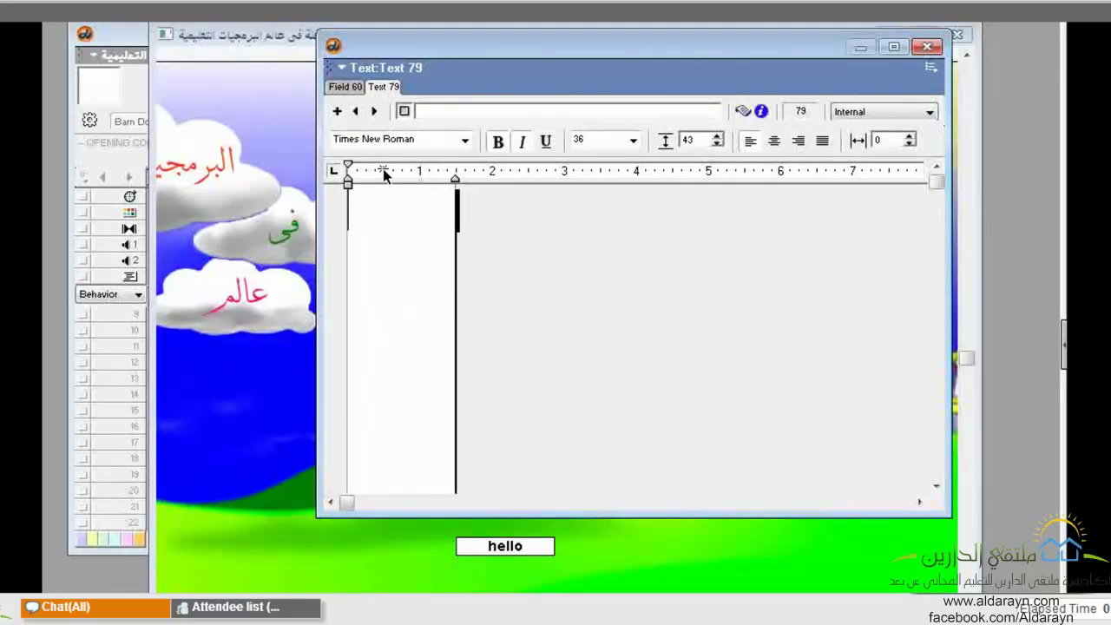
pyautogui.write('HG')
pyautogui.press('BackSpace')
pyautogui.press('BackSpace')
pyautogui.write('HE')
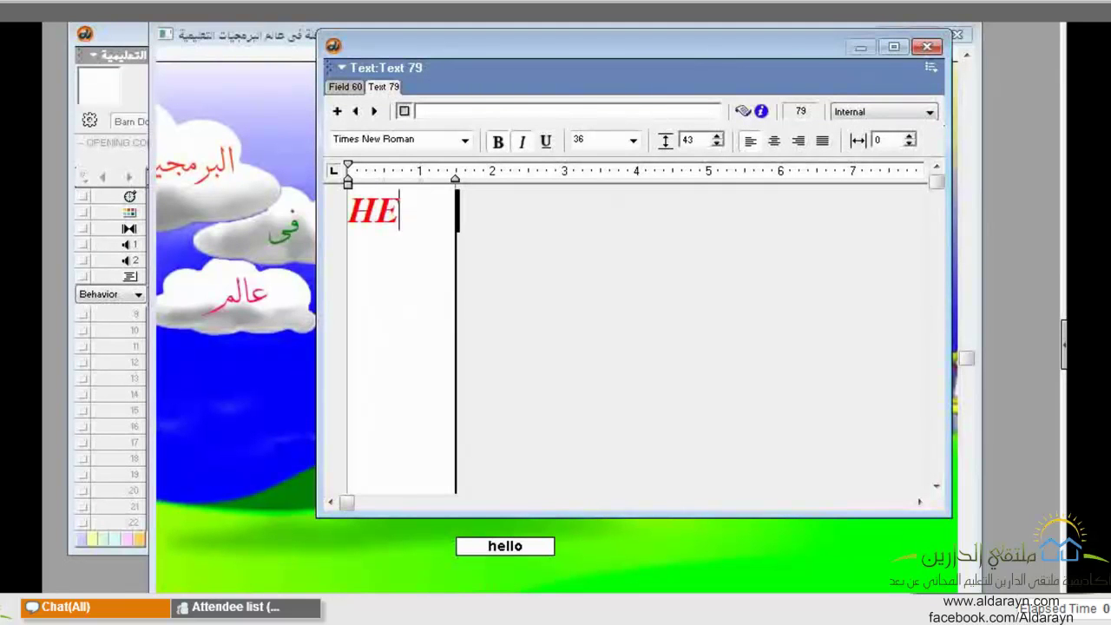
pyautogui.write('LLO')
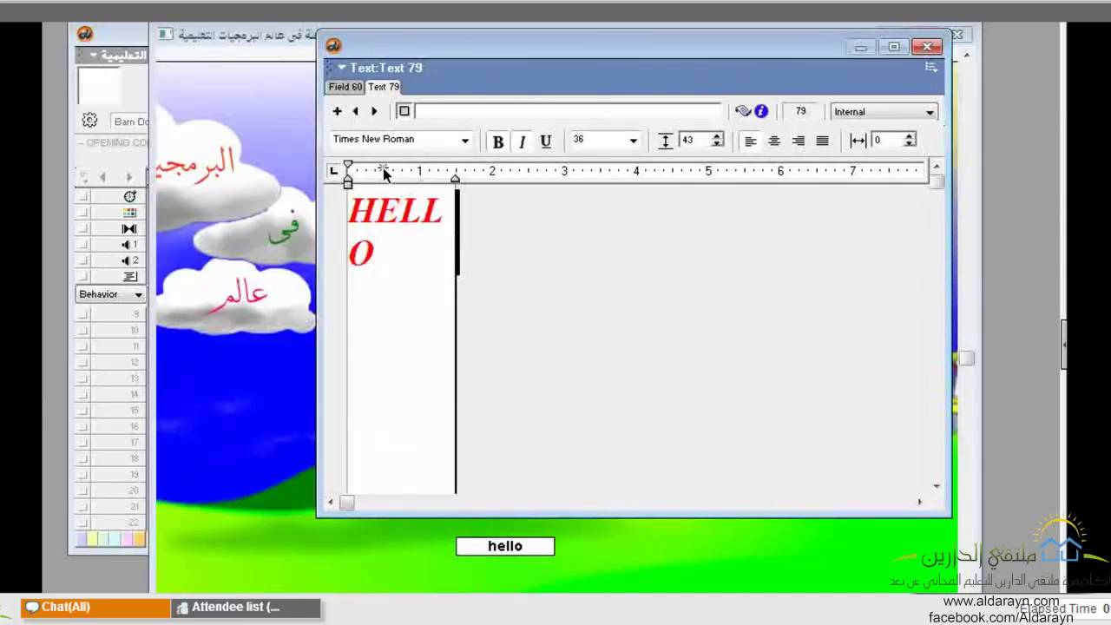
# - Widen the text box so HELLO fits on one line, and shrink the Text window around it
pyautogui.click(460, 185)
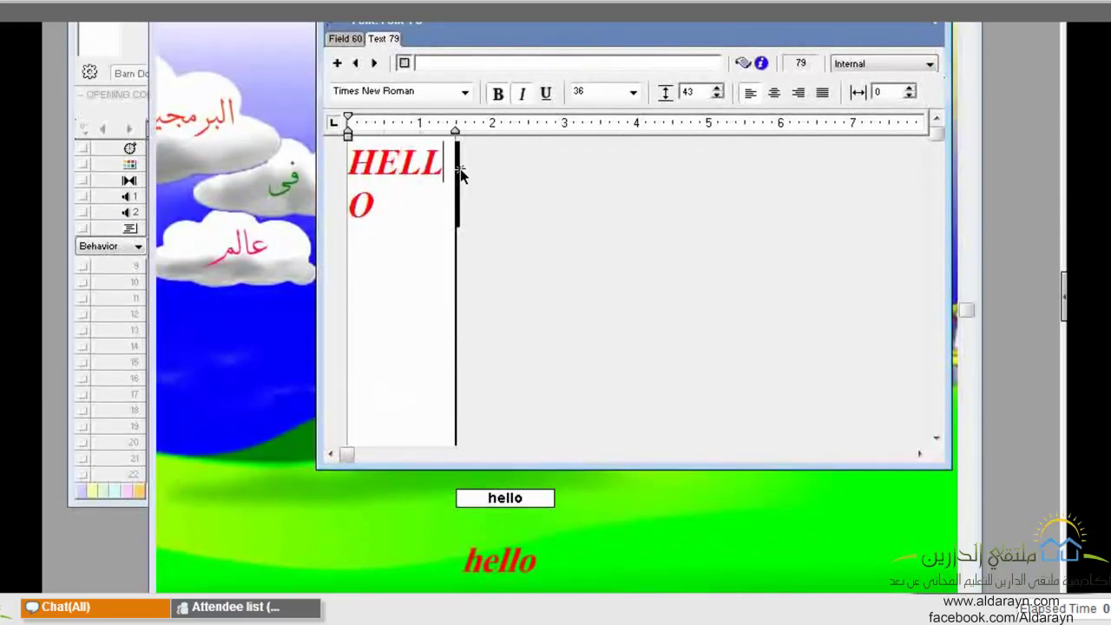
pyautogui.moveTo(460, 174); pyautogui.dragTo(484, 170)
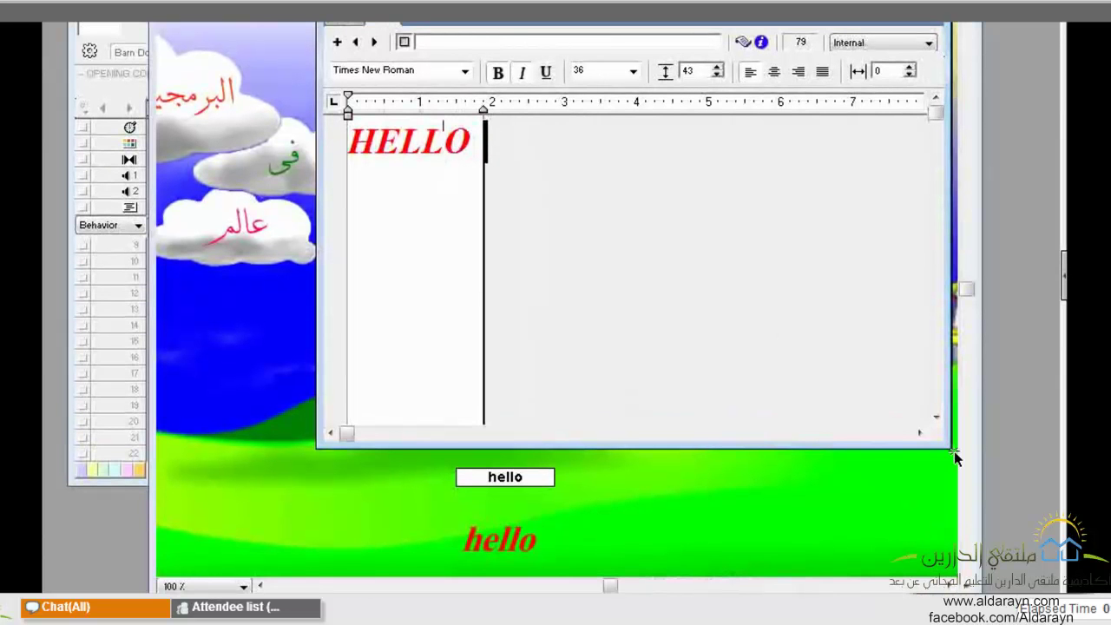
pyautogui.moveTo(955, 458); pyautogui.dragTo(927, 450)
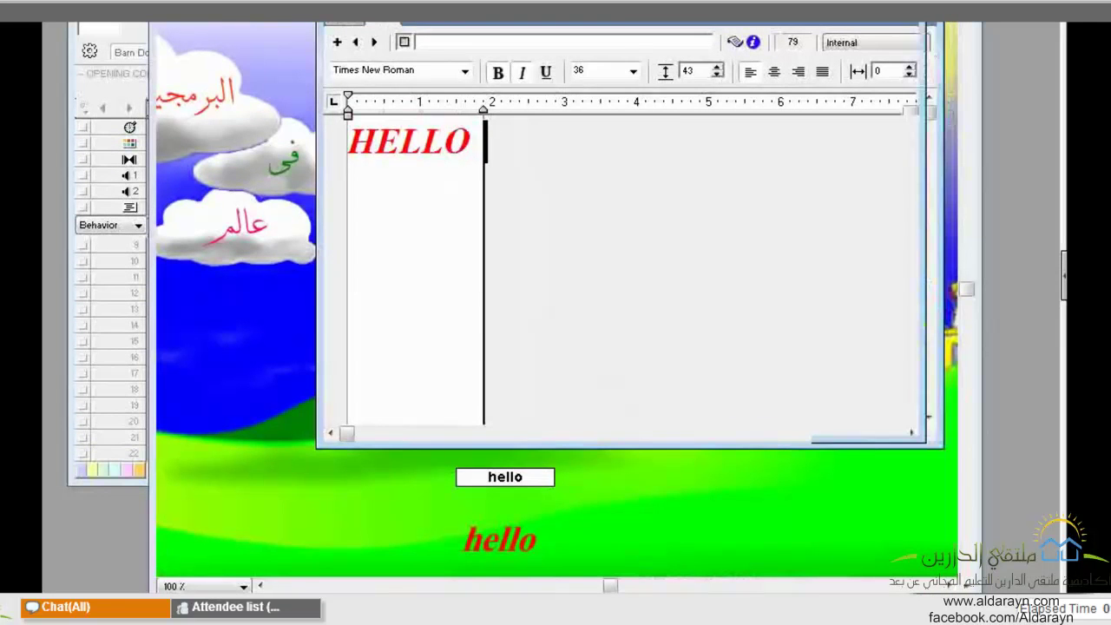
pyautogui.moveTo(836, 418); pyautogui.dragTo(547, 248)
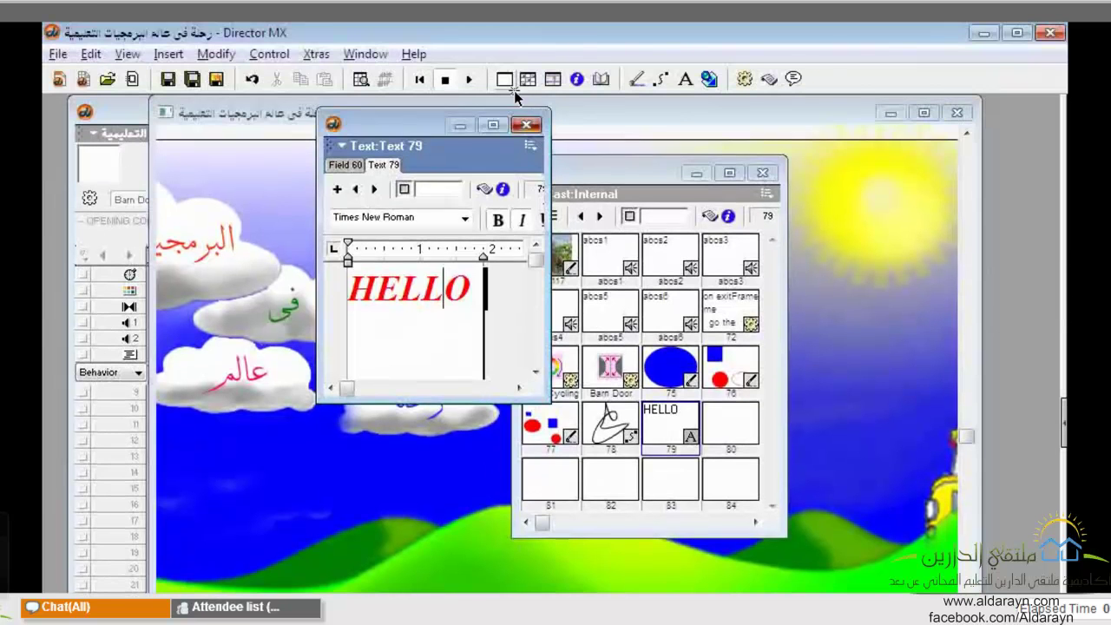
# - Close the Text window and place the HELLO cast member on the Stage over the green hills
pyautogui.hotkey('ctrl', '6')
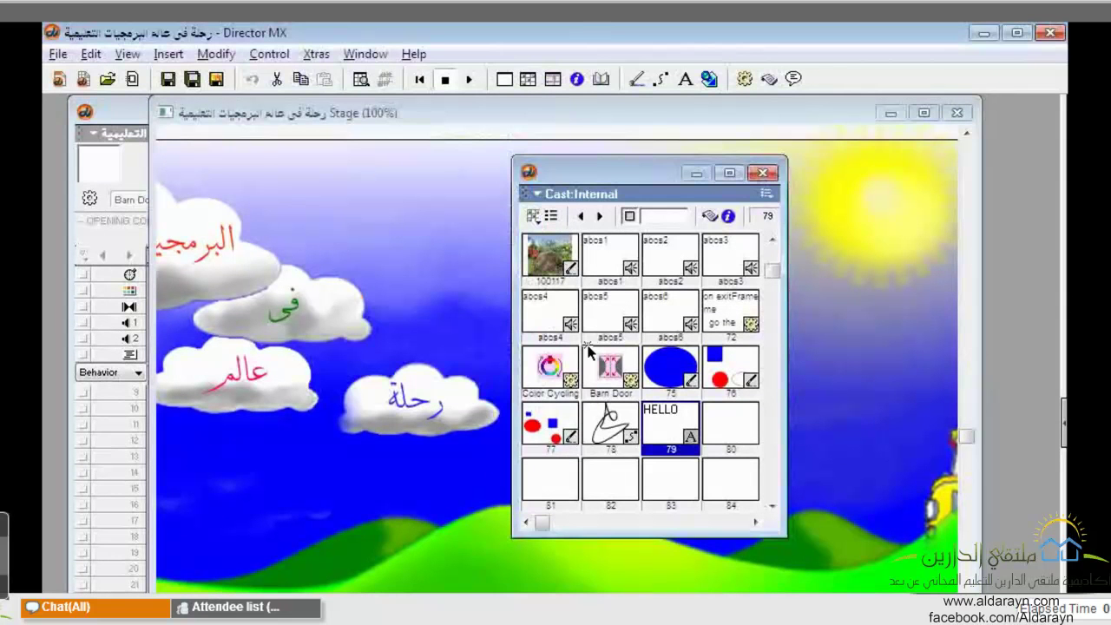
pyautogui.moveTo(583, 493); pyautogui.dragTo(494, 571)
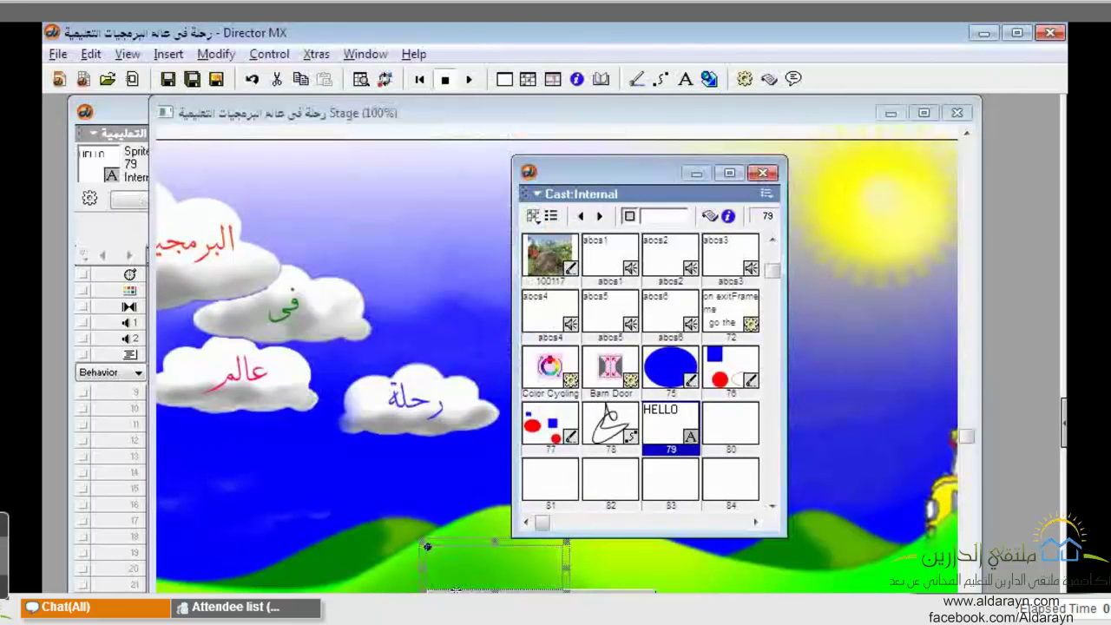
pyautogui.click(565, 577)
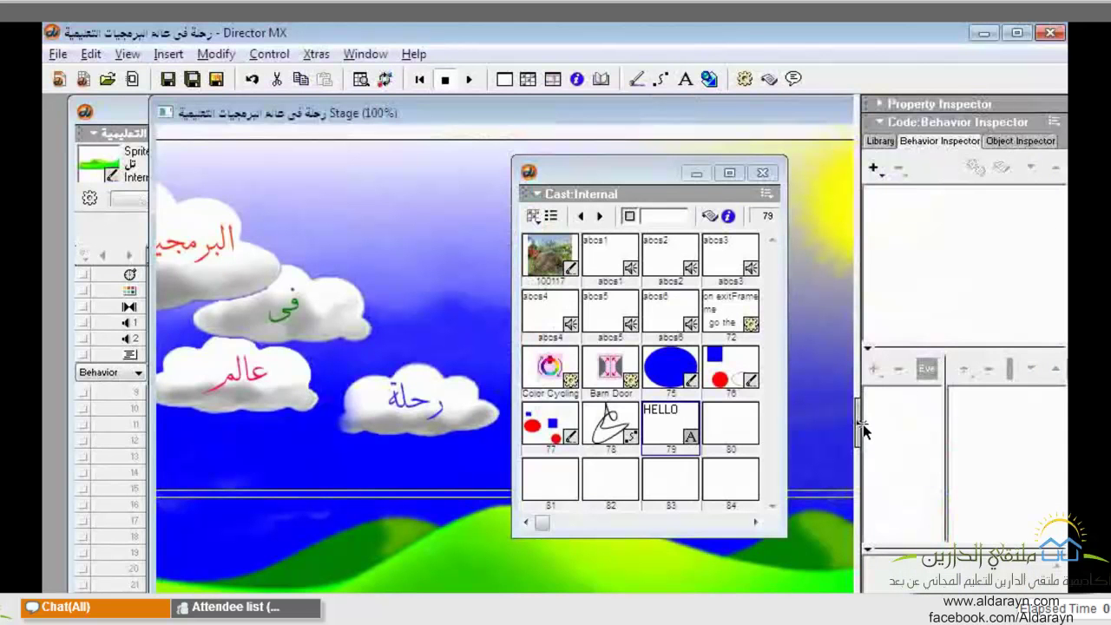
# - Collapse the docked inspectors, bring up the Score, and select the green hills sprite in channel 15
pyautogui.click(577, 79)
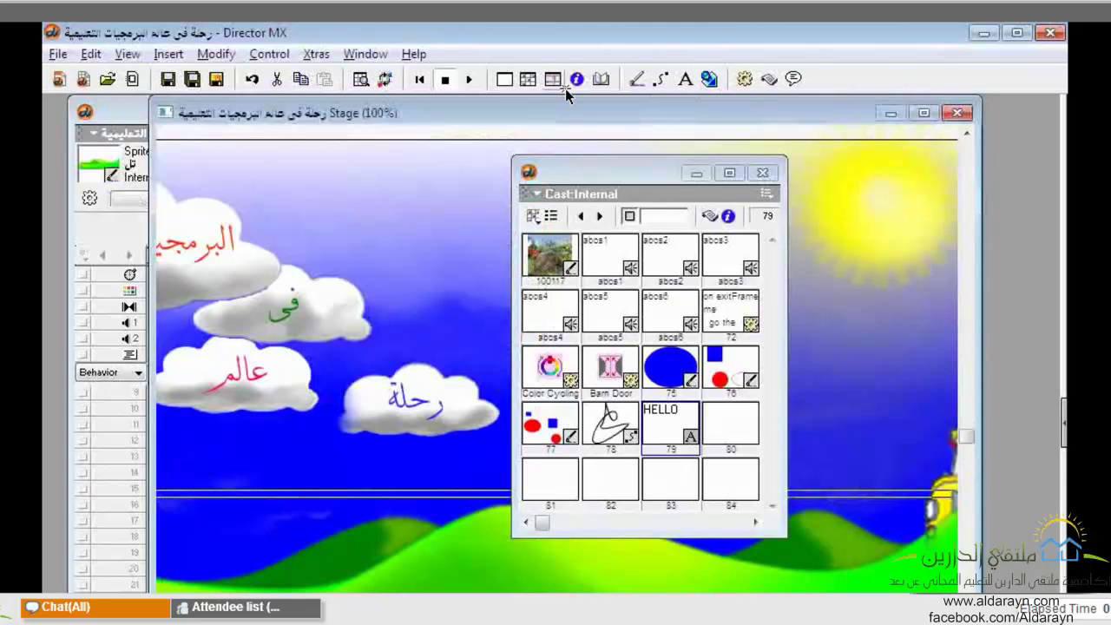
pyautogui.click(563, 87)
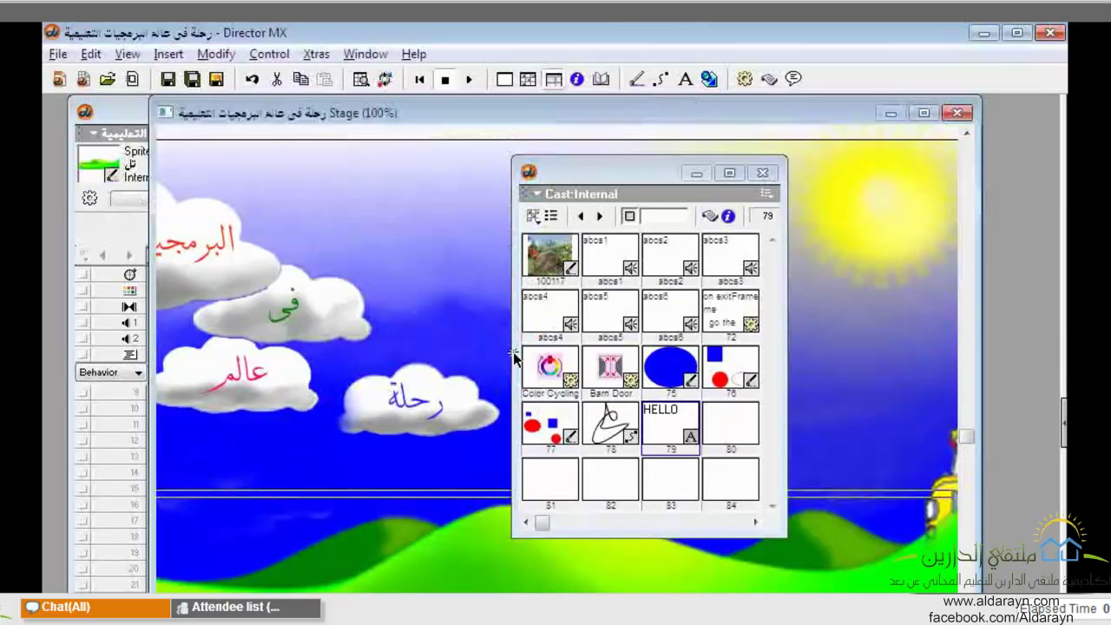
pyautogui.click(385, 496)
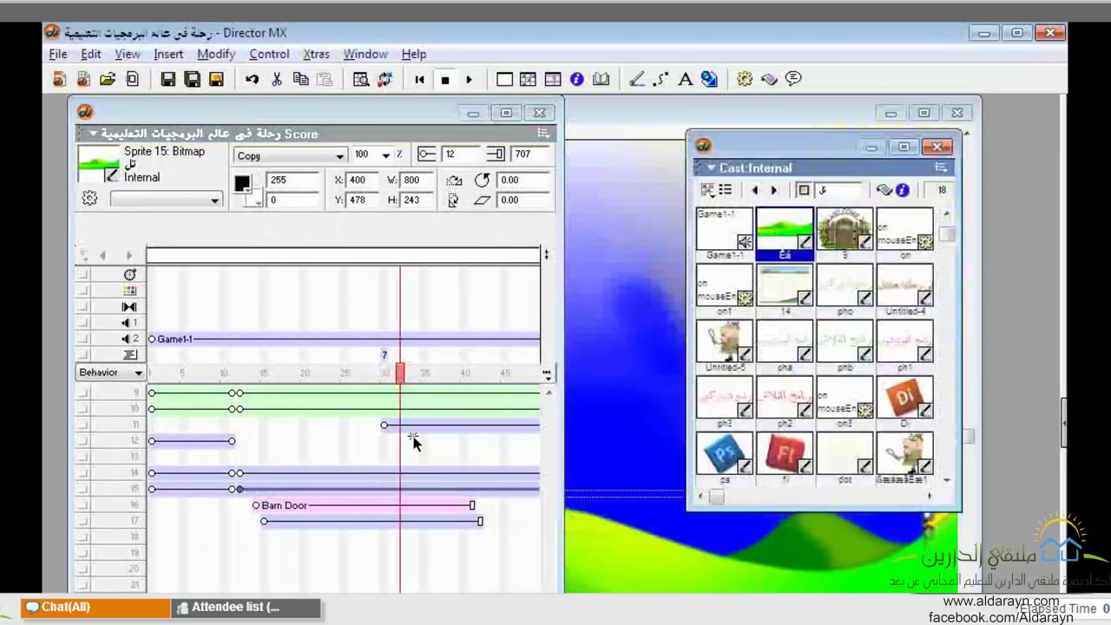
pyautogui.click(404, 489)
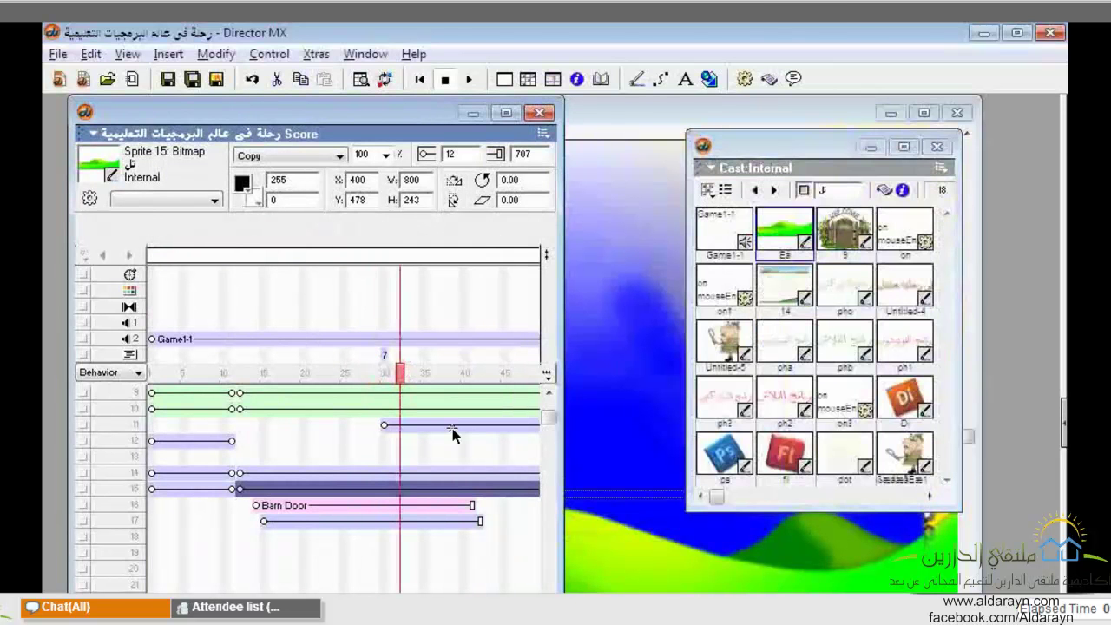
# - Attach the existing "on" behavior to the green hills sprite through the Behavior Inspector, and remove it again
pyautogui.click(749, 79)
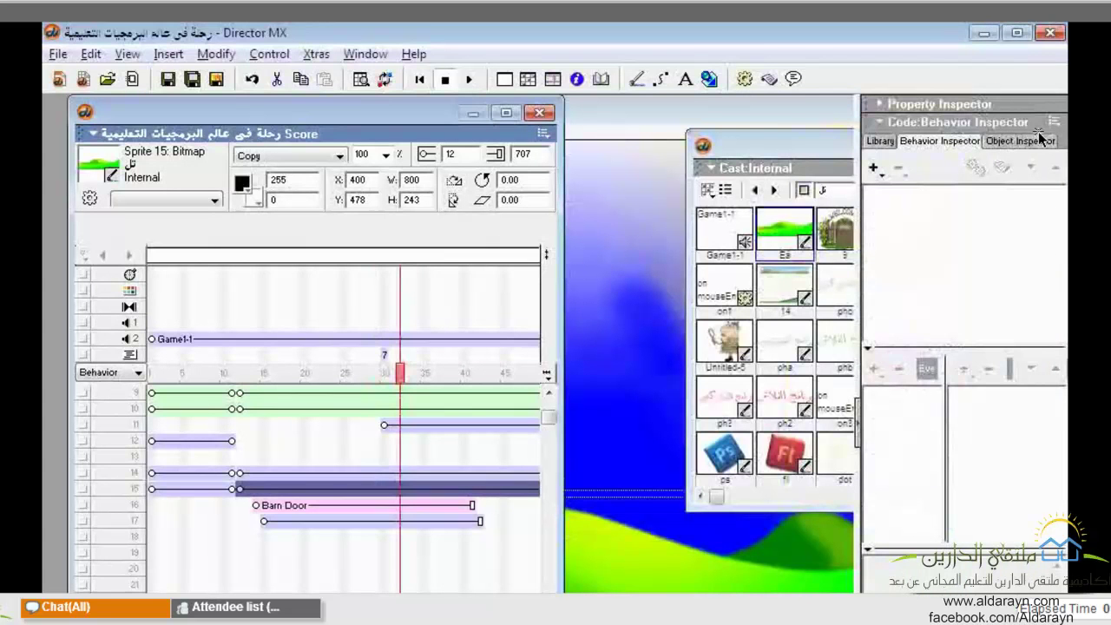
pyautogui.click(885, 176)
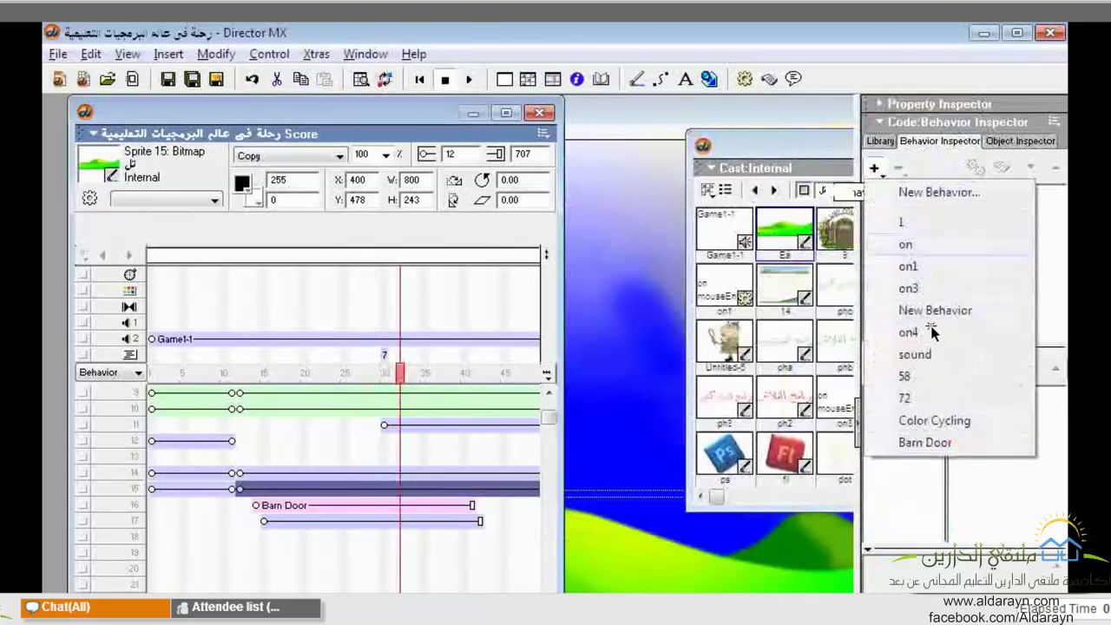
pyautogui.click(916, 245)
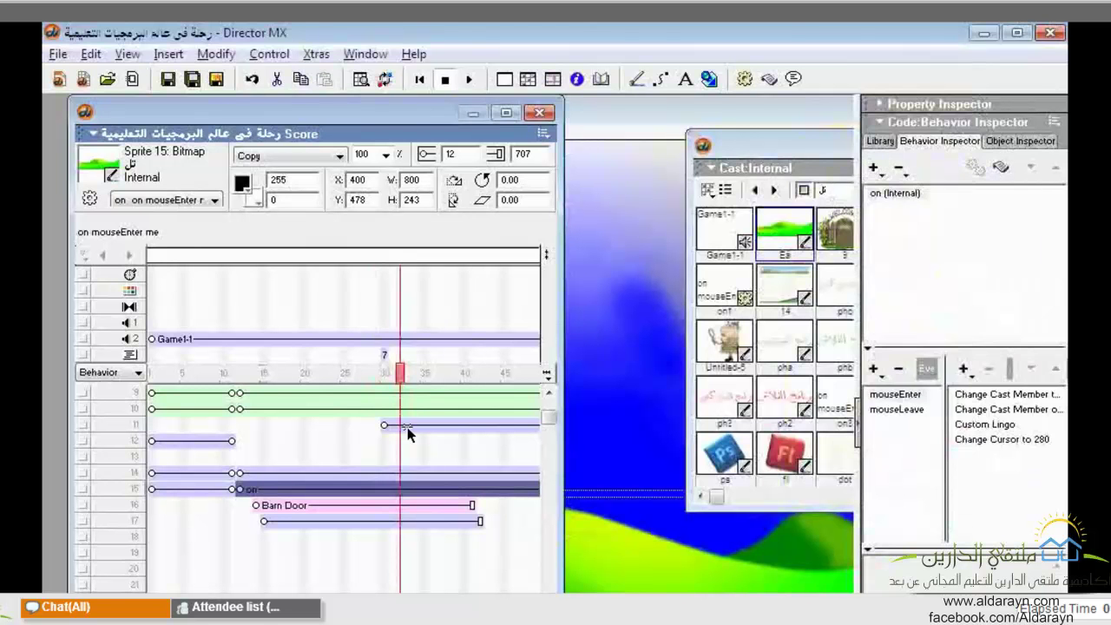
pyautogui.click(255, 493)
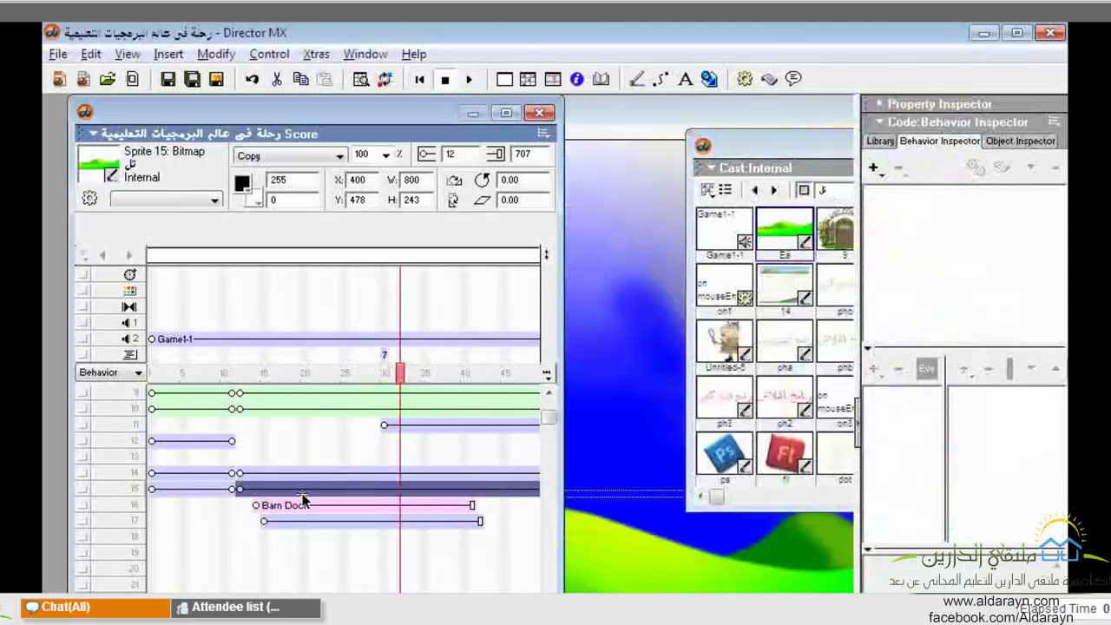
# - Show the naming dialog for a new behavior, cancel it, and close the Behavior Inspector
pyautogui.click(875, 167)
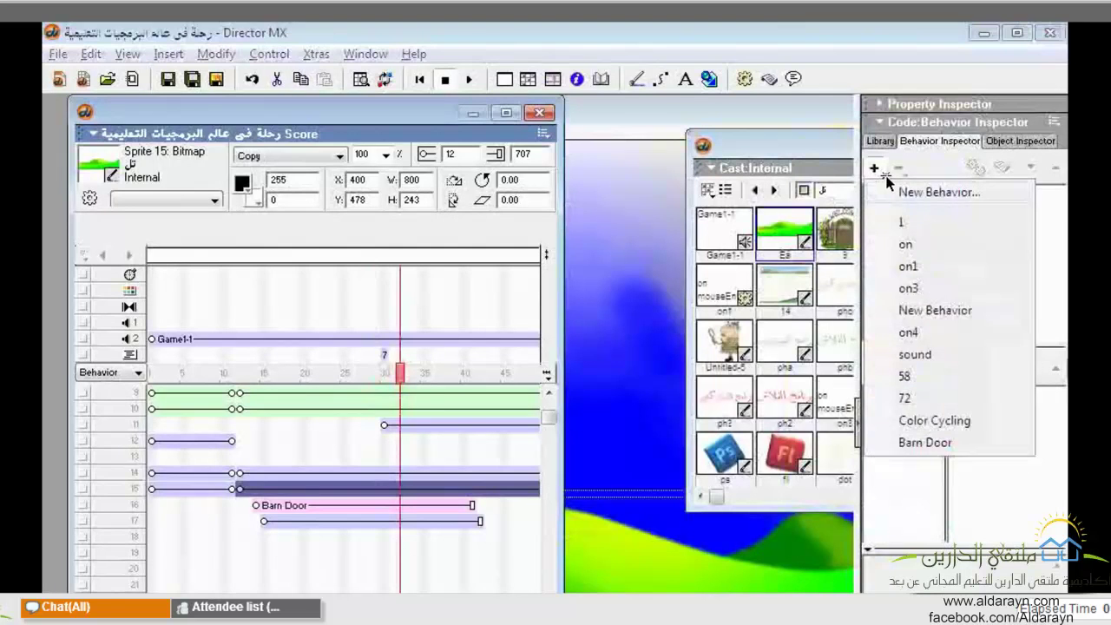
pyautogui.click(886, 189)
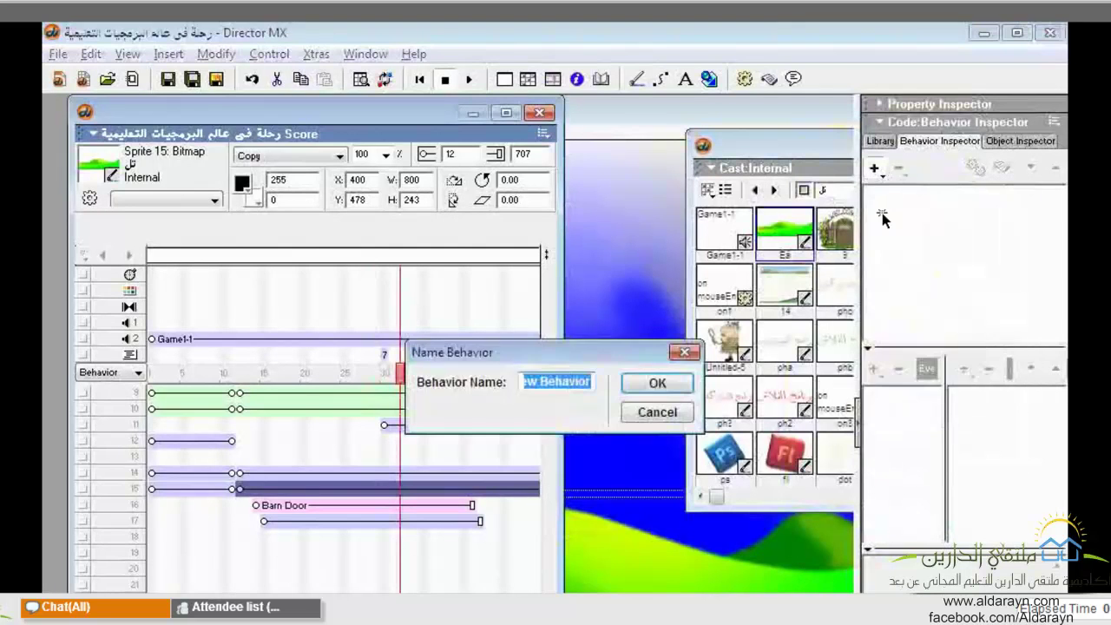
pyautogui.click(660, 416)
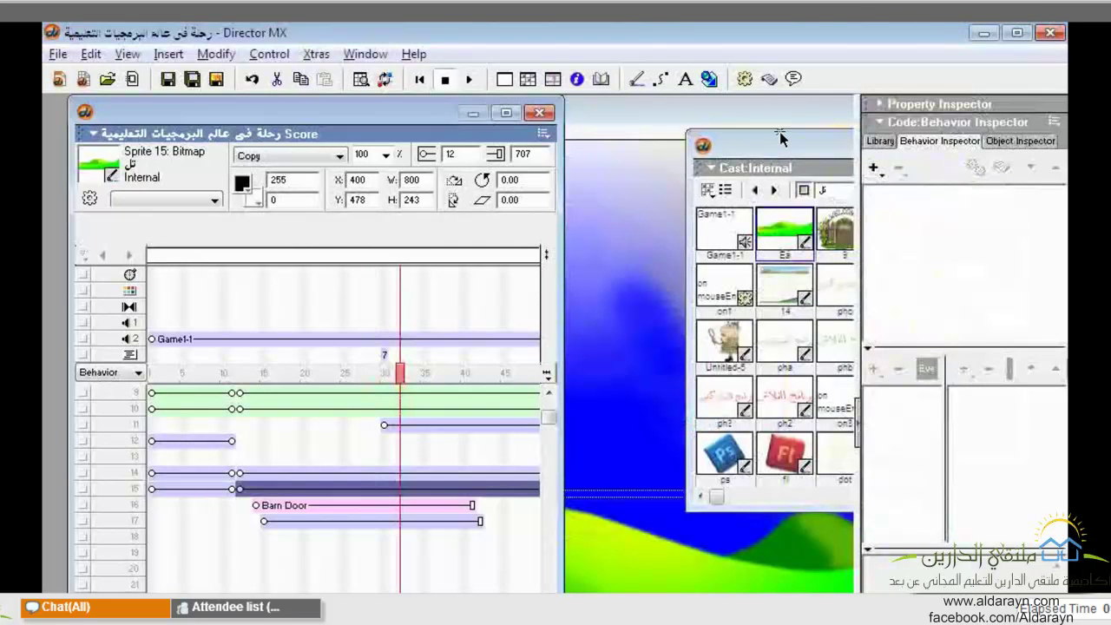
pyautogui.click(745, 79)
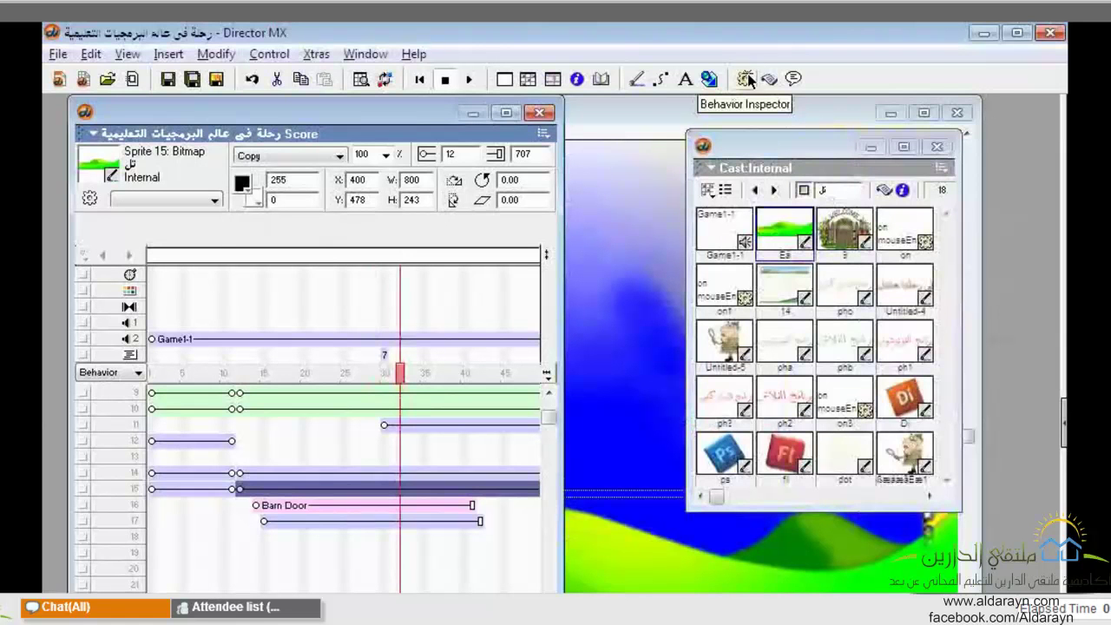
# - Show the Script window with an empty script, and return to the Score window
pyautogui.click(794, 78)
pyautogui.click(770, 80)
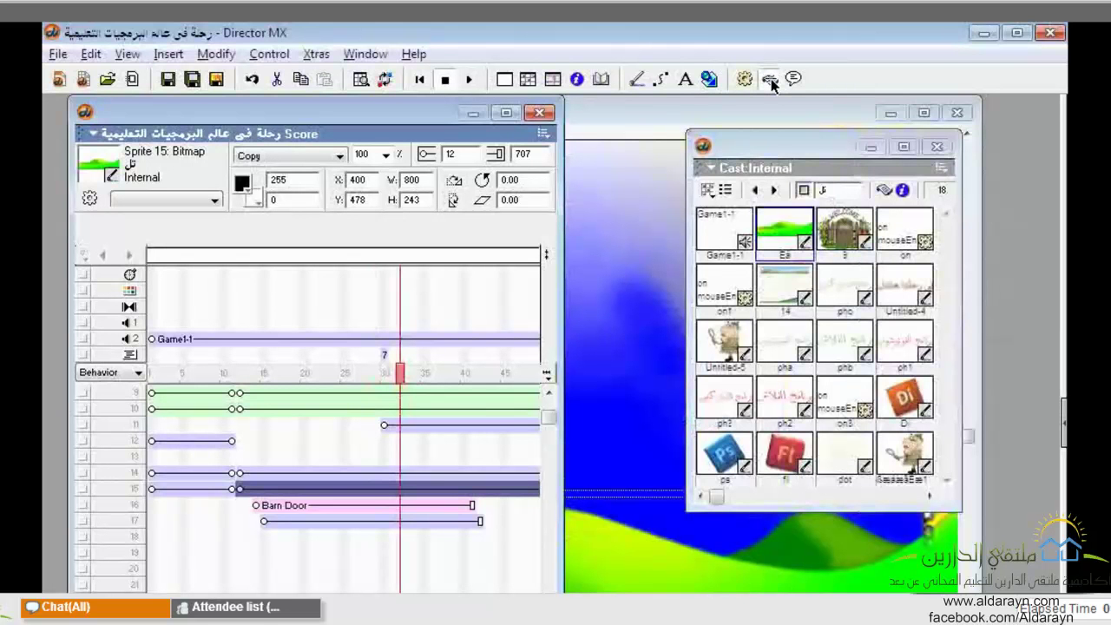
pyautogui.click(771, 80)
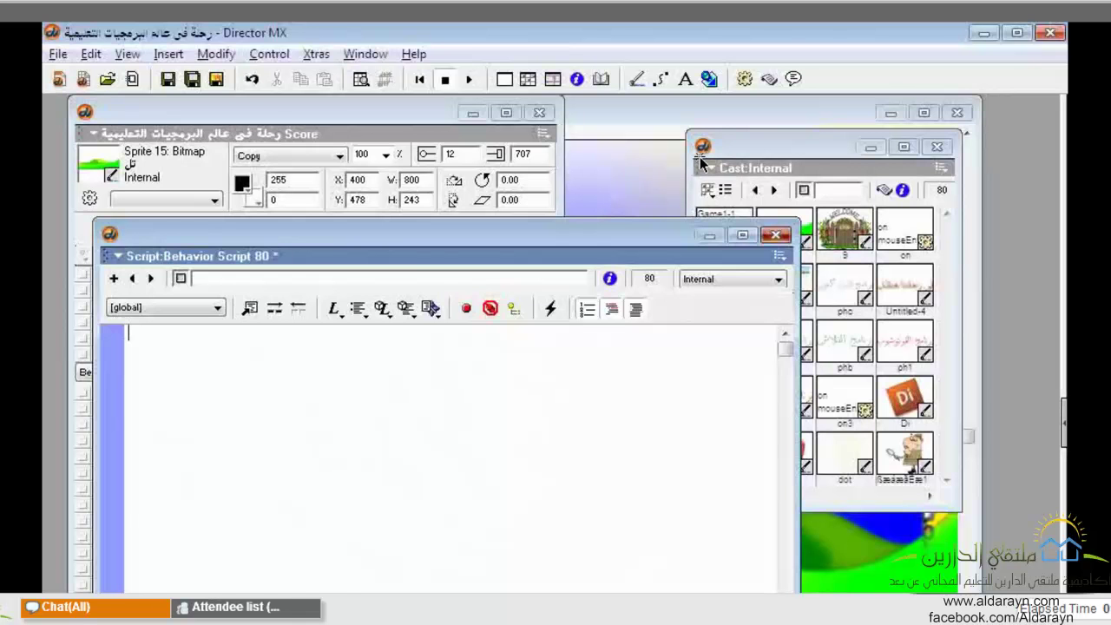
pyautogui.hotkey('ctrl', '0')
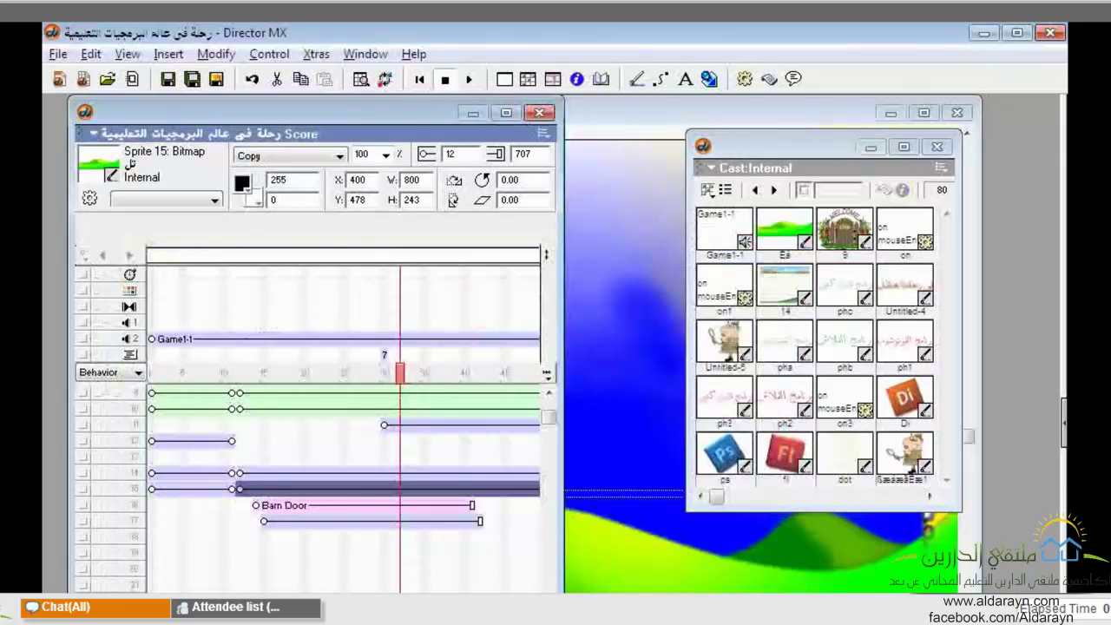
pyautogui.hotkey('ctrl', '0')
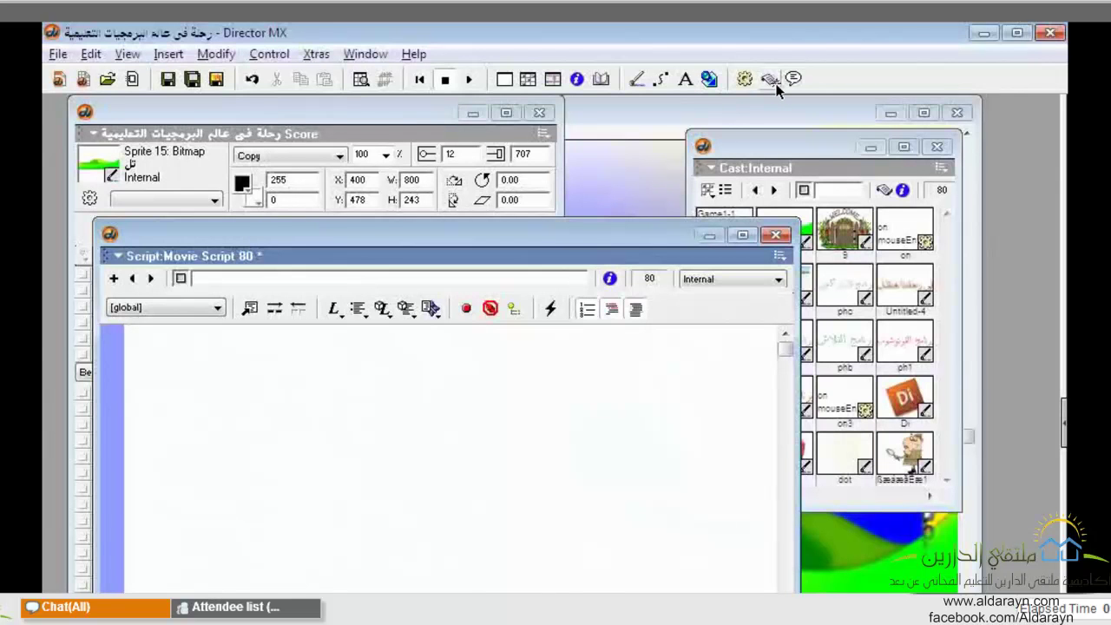
pyautogui.click(123, 241)
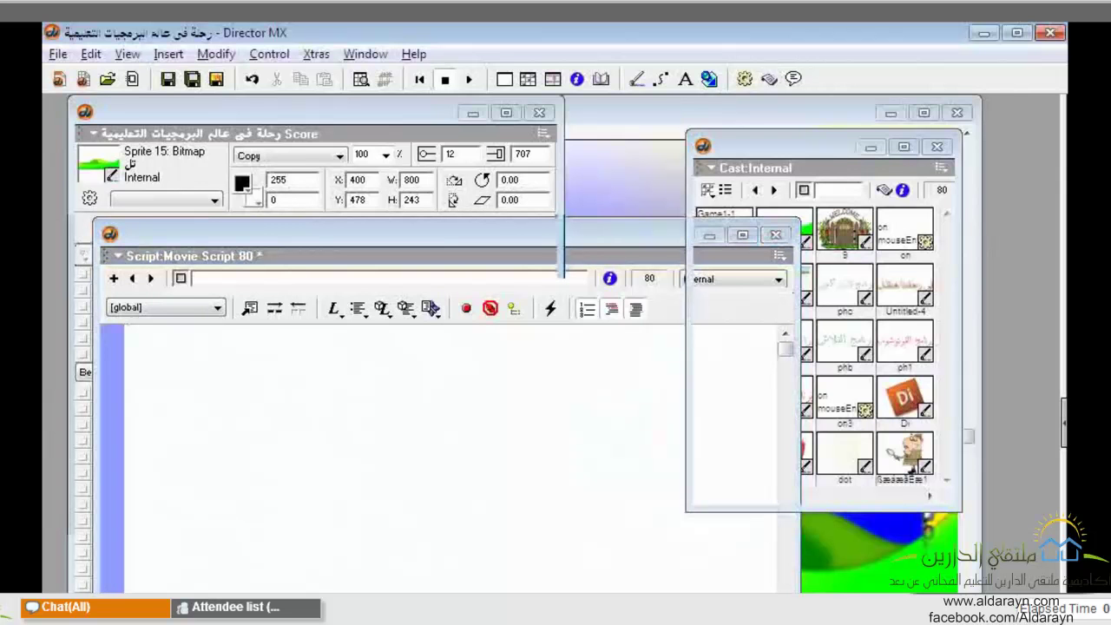
pyautogui.hotkey('ctrl', '4')
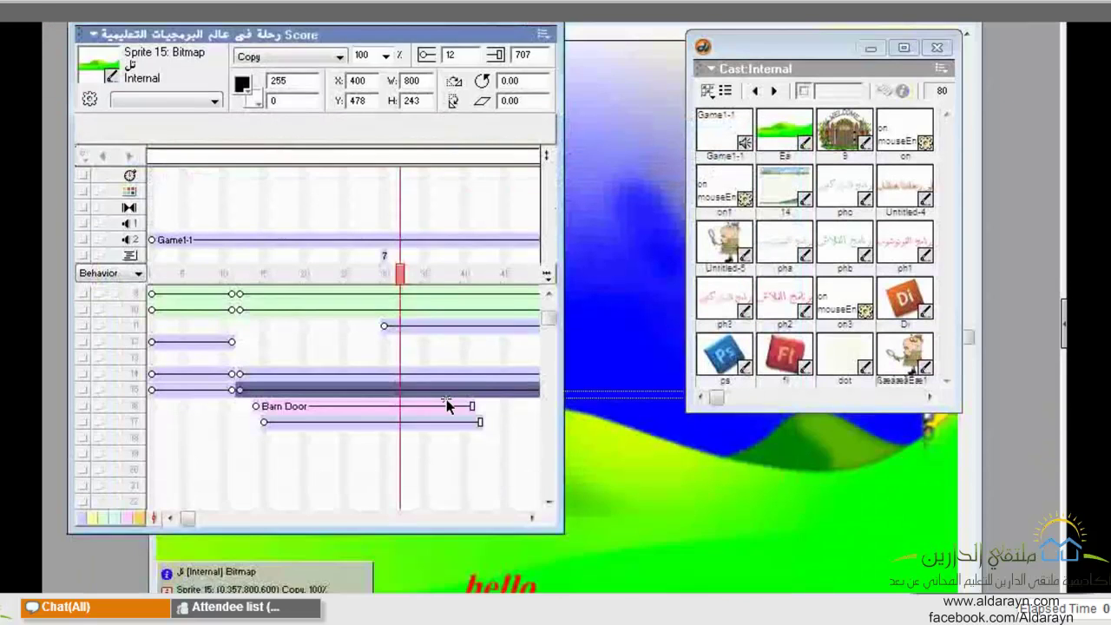
# - Hide the toolbar and show it again
pyautogui.click(365, 54)
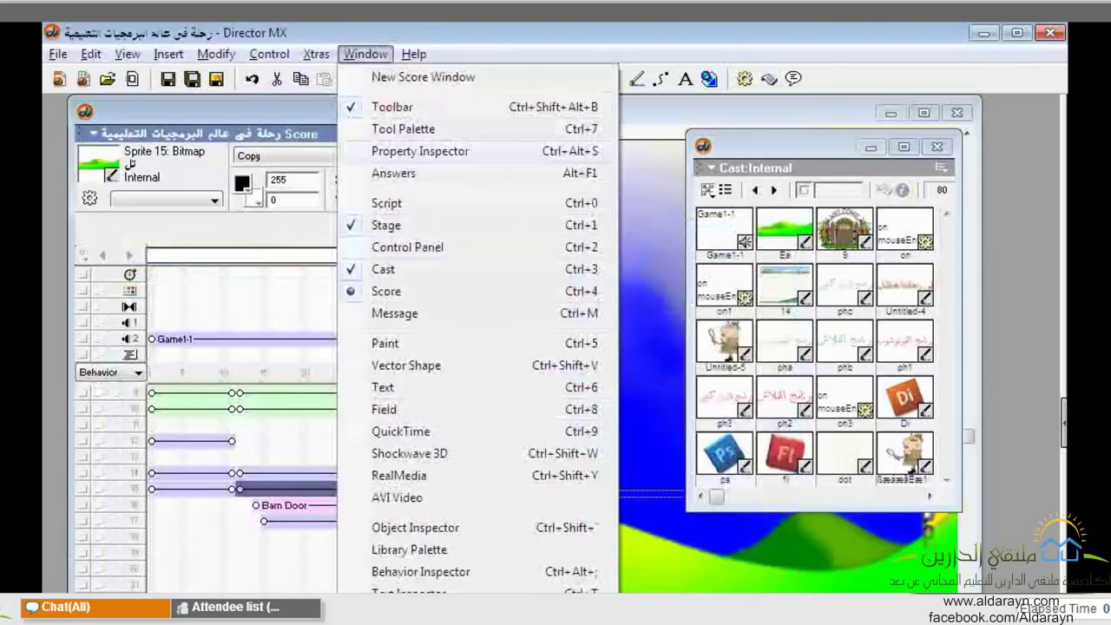
pyautogui.click(366, 54)
pyautogui.click(365, 54)
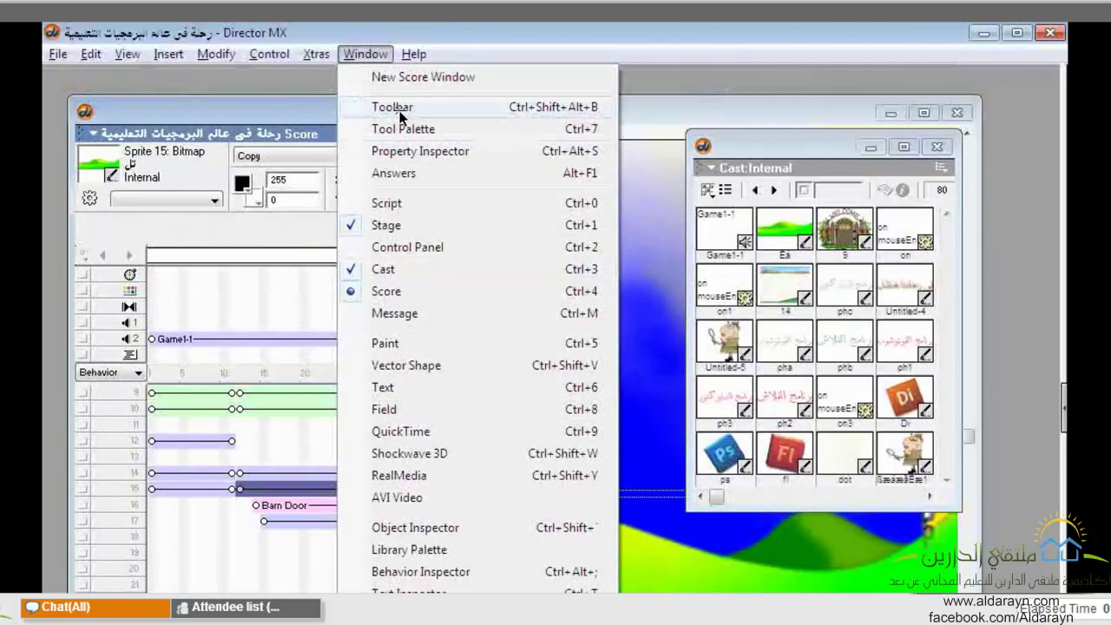
pyautogui.click(393, 107)
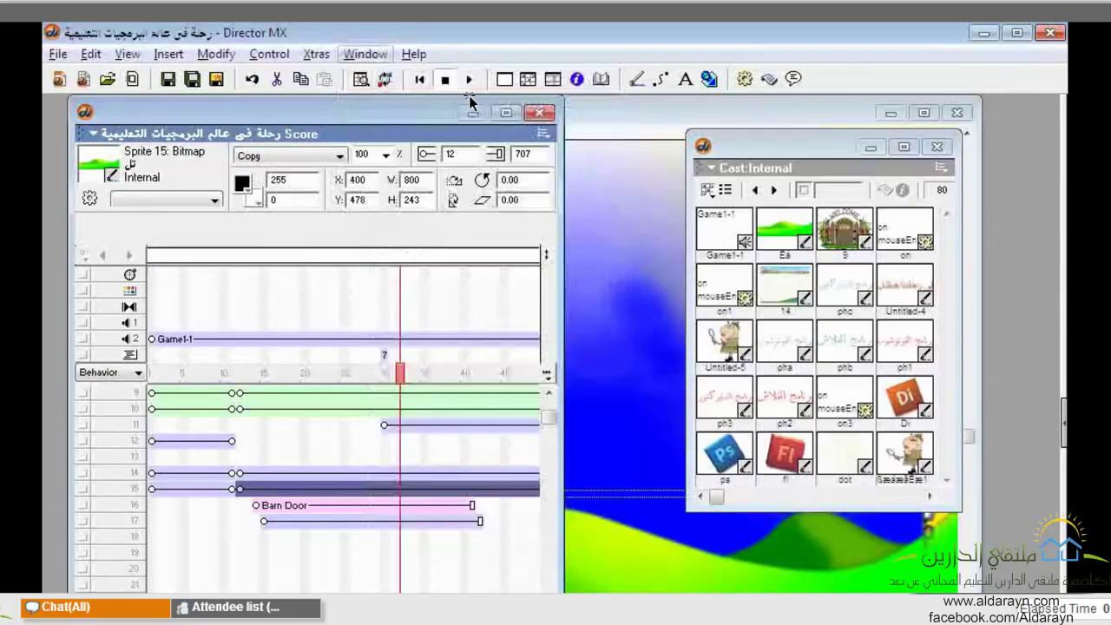
# - Show and hide the Tool Palette, and review the available Help commands
pyautogui.click(366, 54)
pyautogui.click(370, 129)
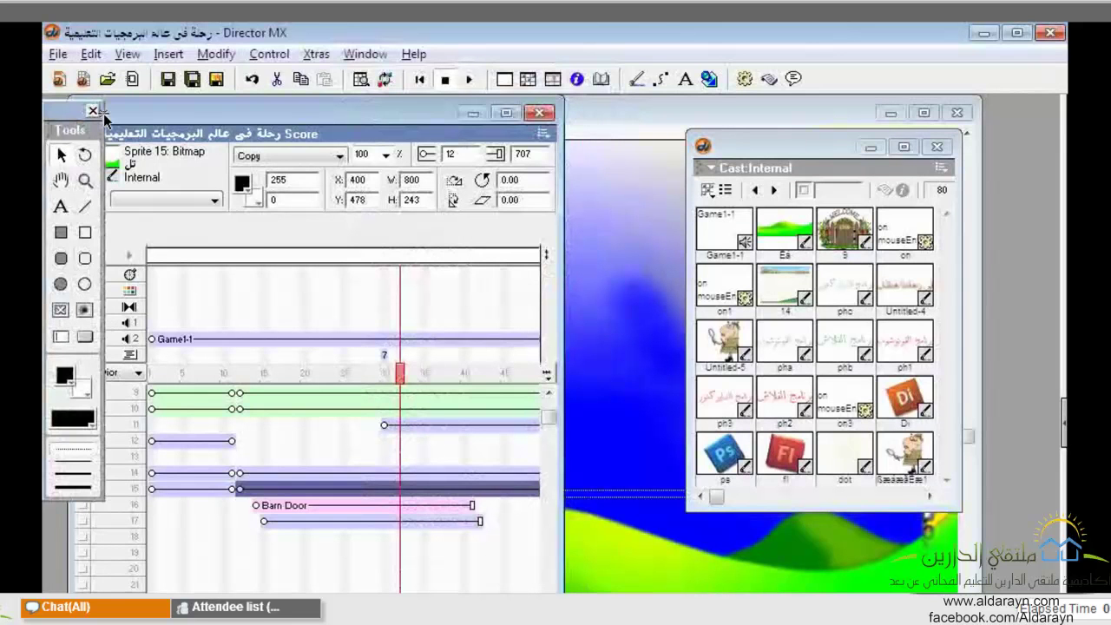
pyautogui.click(368, 55)
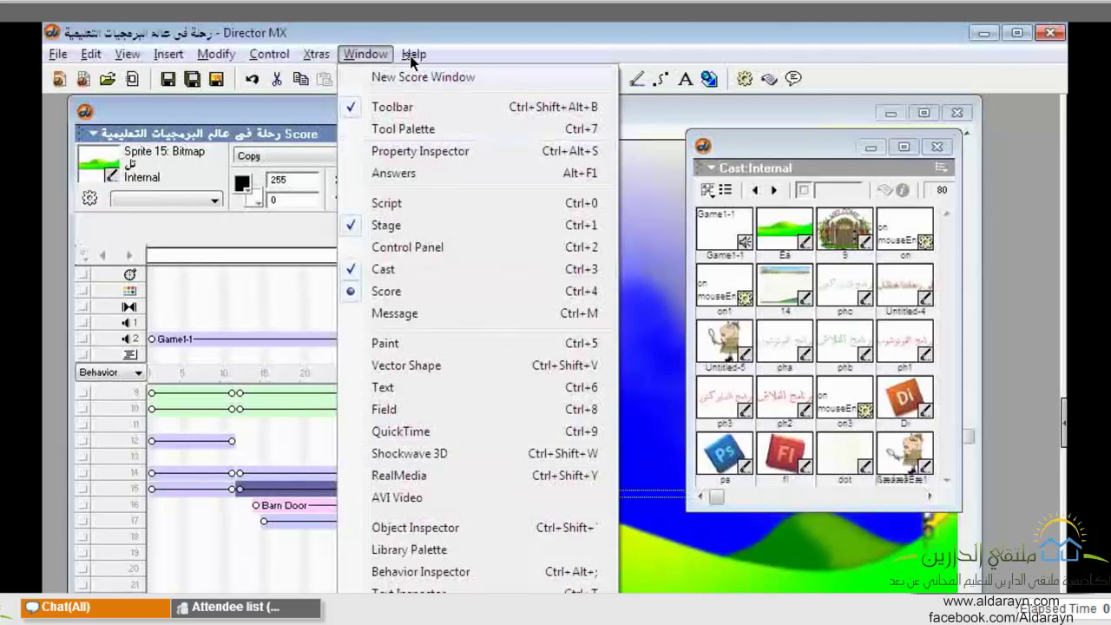
pyautogui.moveTo(413, 57)
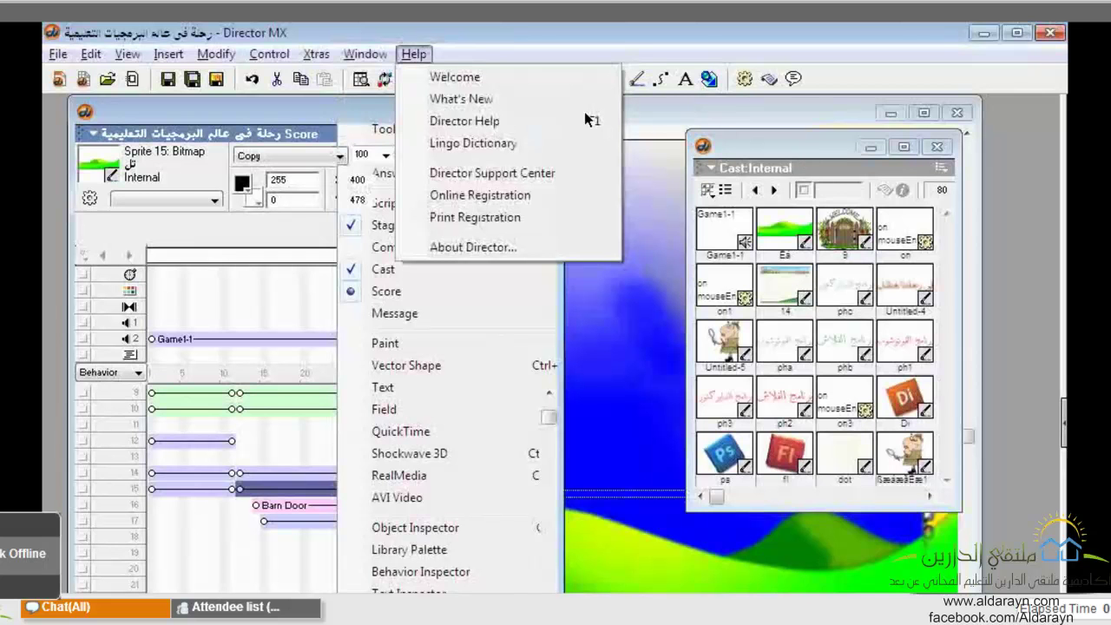
# - Bring the Stage forward and show the movie's properties from it
pyautogui.click(488, 146)
pyautogui.rightClick(585, 157)
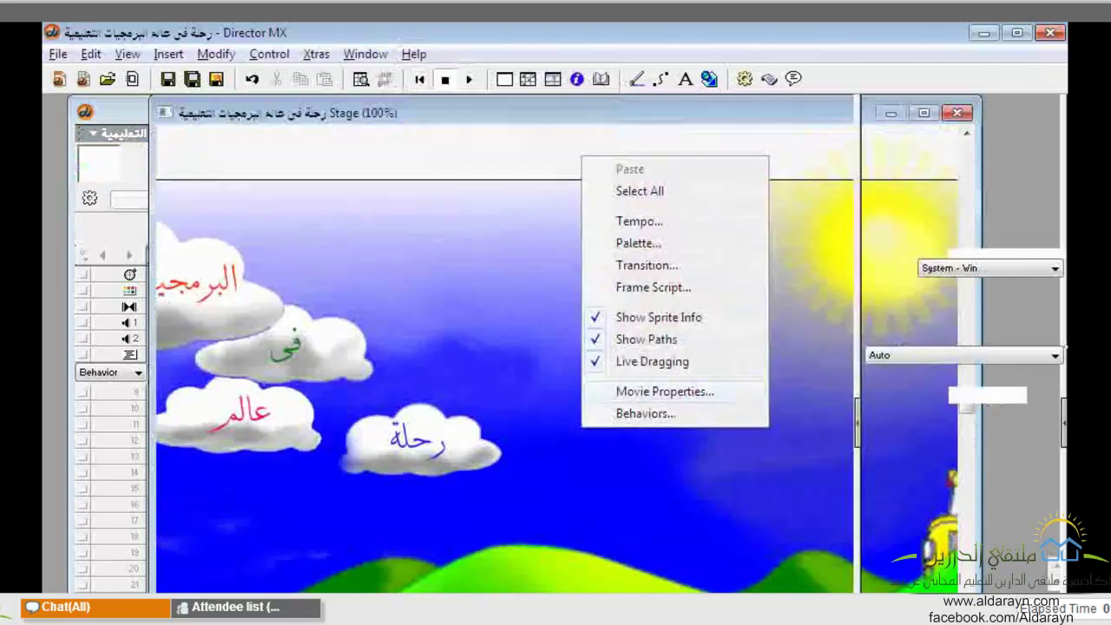
pyautogui.click(686, 391)
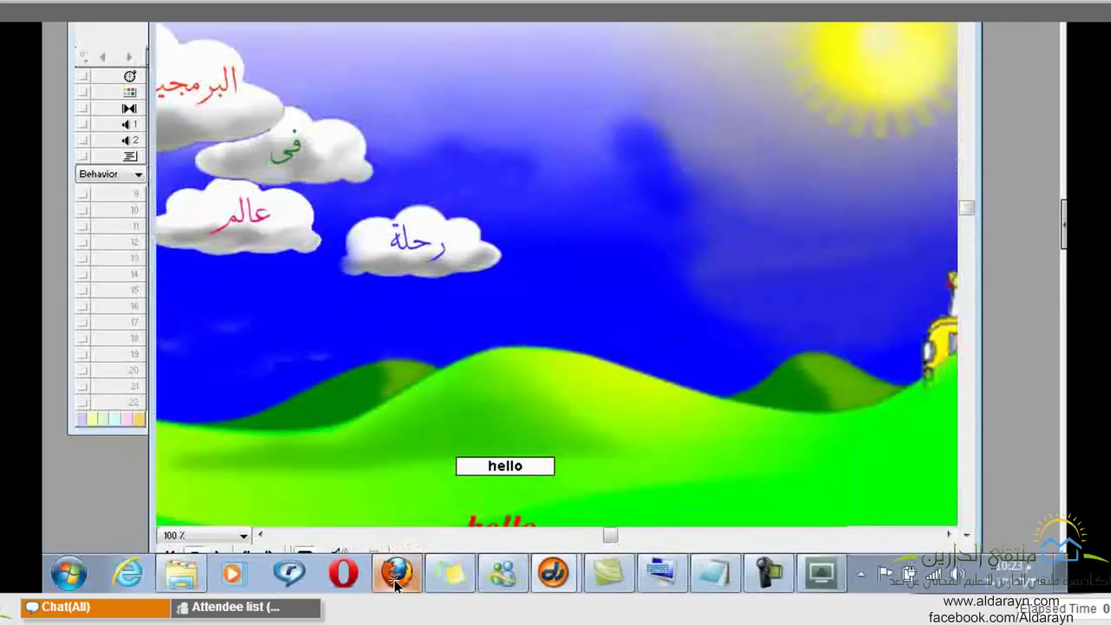
# - Switch to the web conference in Firefox and check the attendees' chat messages
pyautogui.moveTo(398, 588)
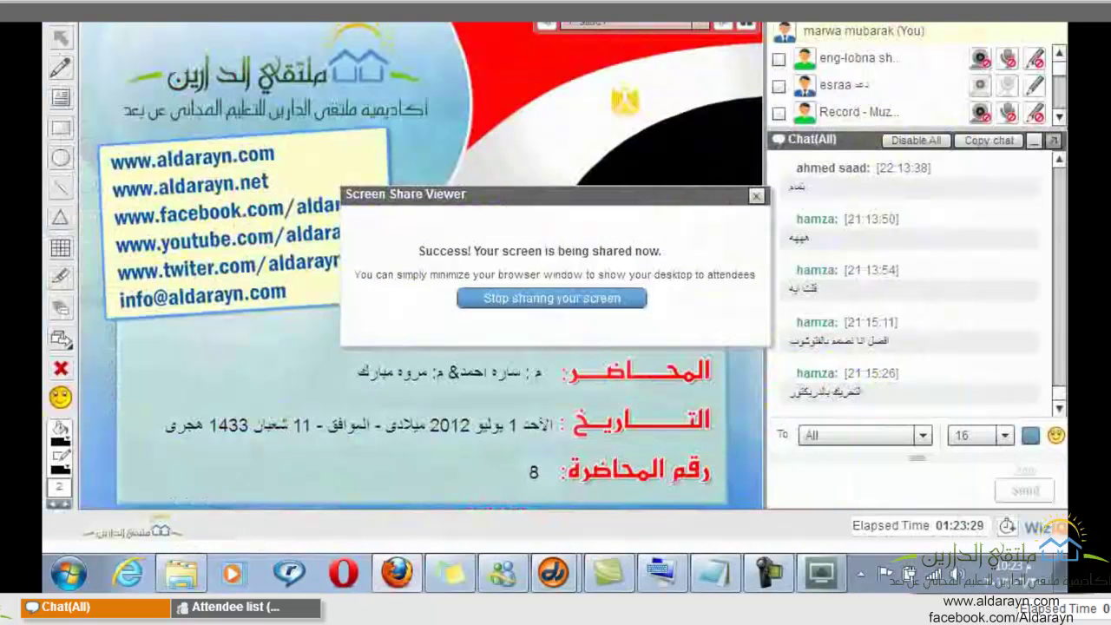
pyautogui.click(827, 482)
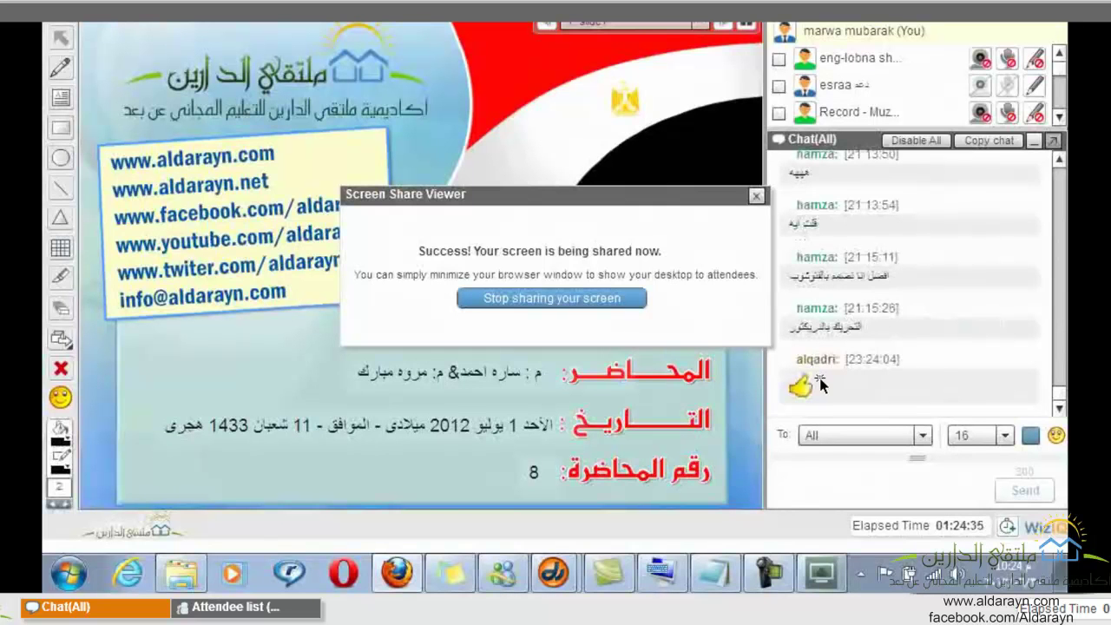
pyautogui.click(806, 484)
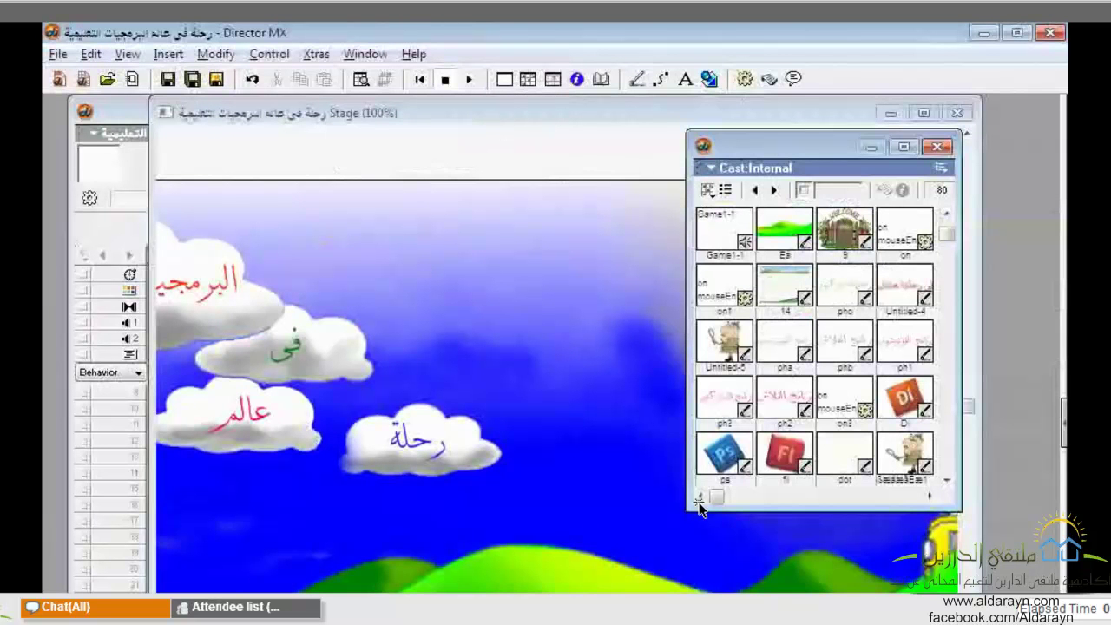
# - Move the Cast window over the Stage and try to detach and dock its panel by the gripper
pyautogui.moveTo(821, 145); pyautogui.dragTo(763, 136)
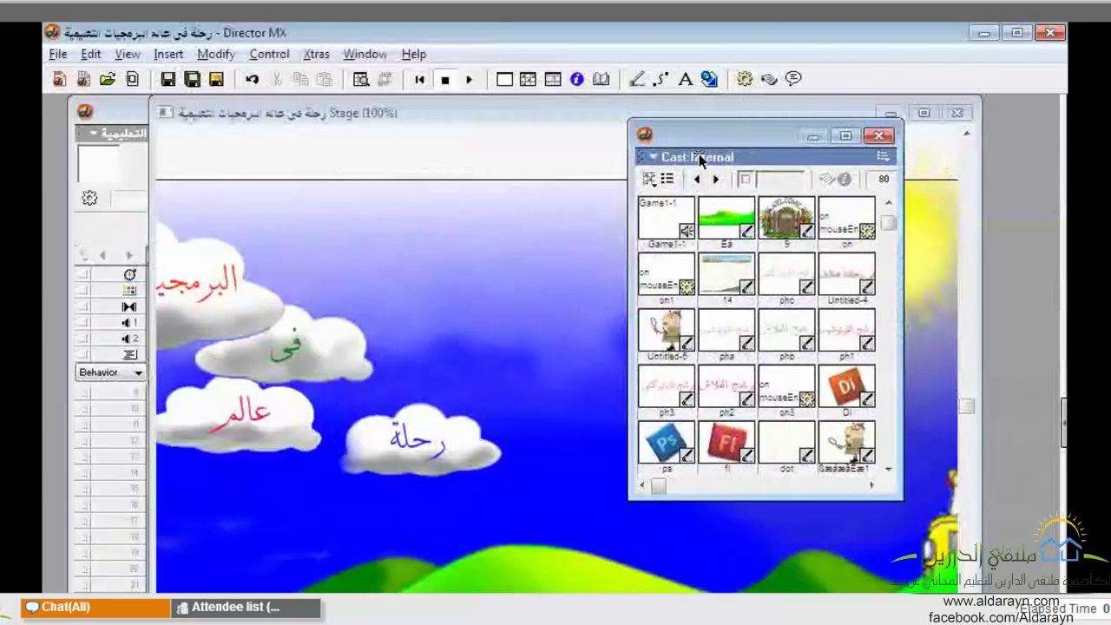
pyautogui.hotkey('alt', 'space')
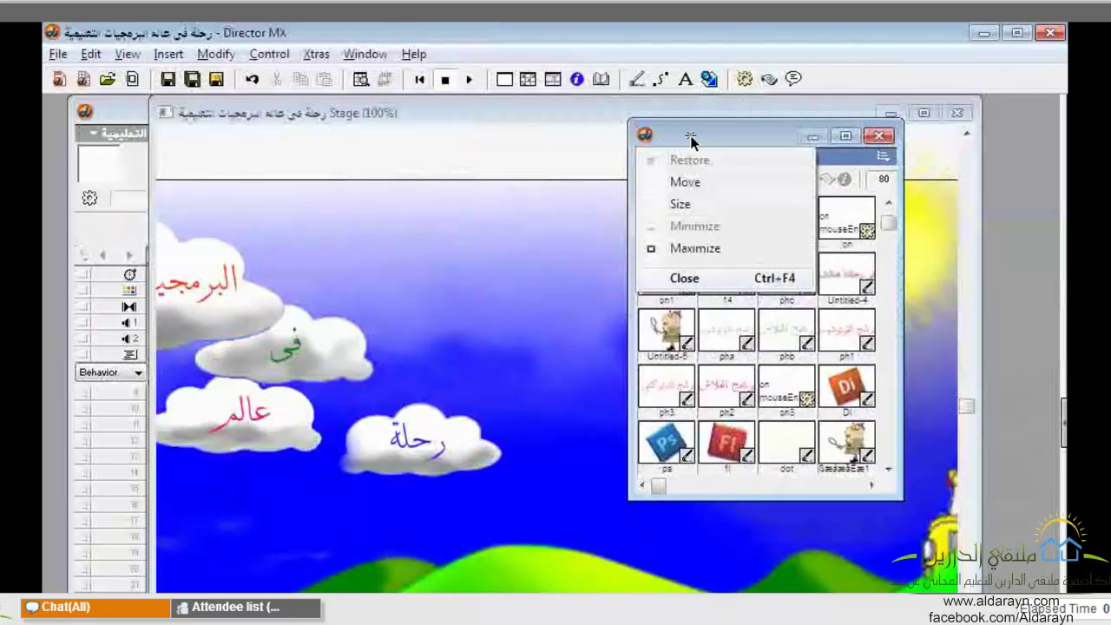
pyautogui.moveTo(642, 139); pyautogui.dragTo(635, 140)
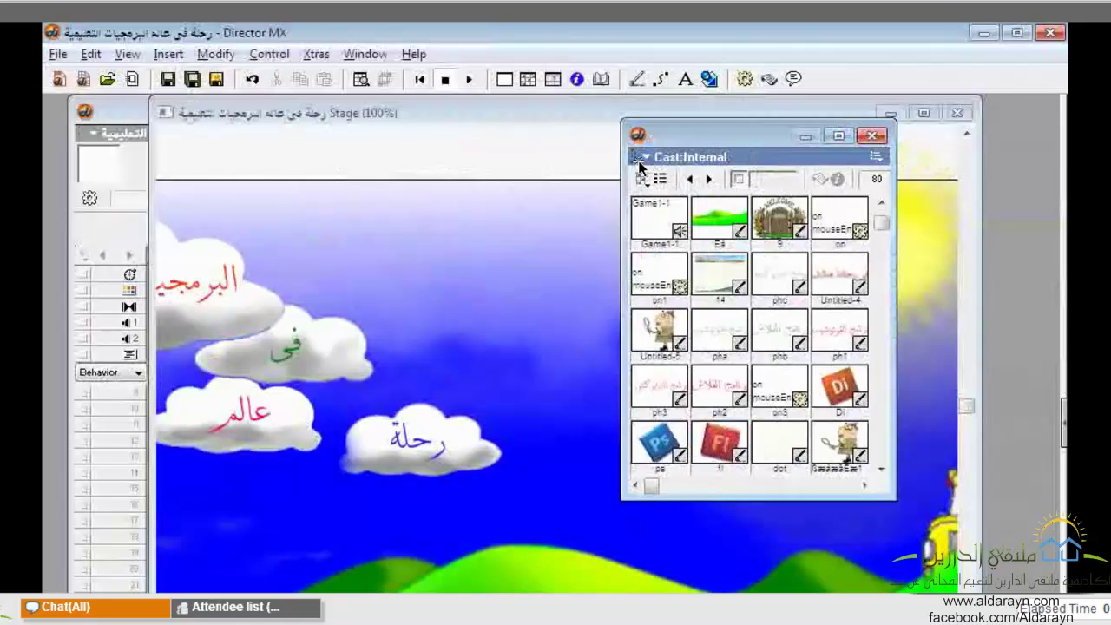
pyautogui.moveTo(640, 168); pyautogui.dragTo(124, 363)
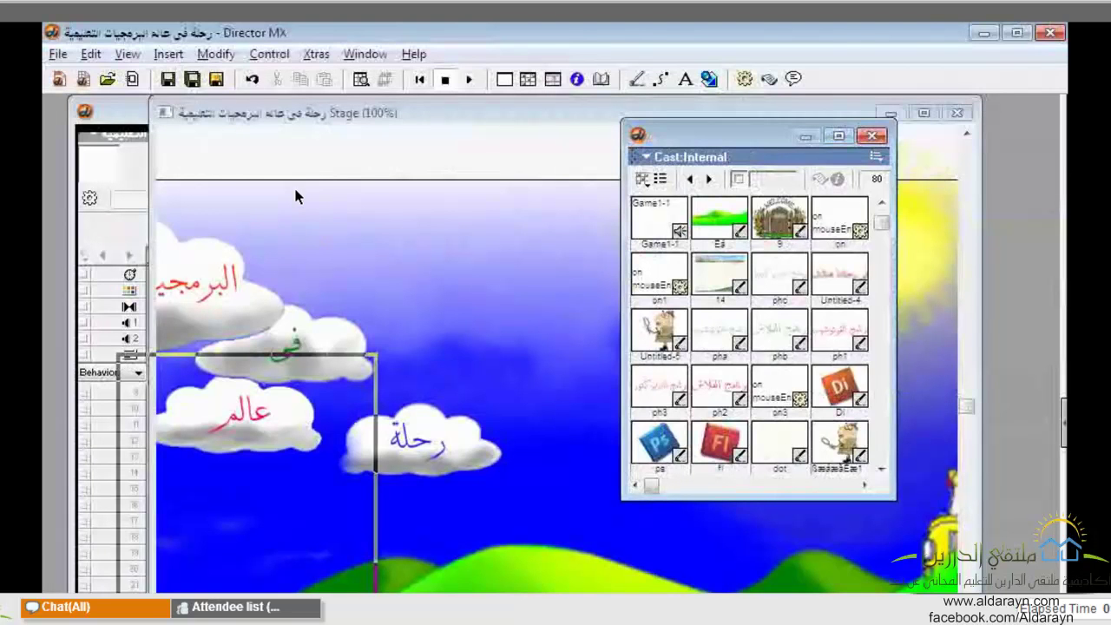
pyautogui.moveTo(284, 157); pyautogui.dragTo(282, 154)
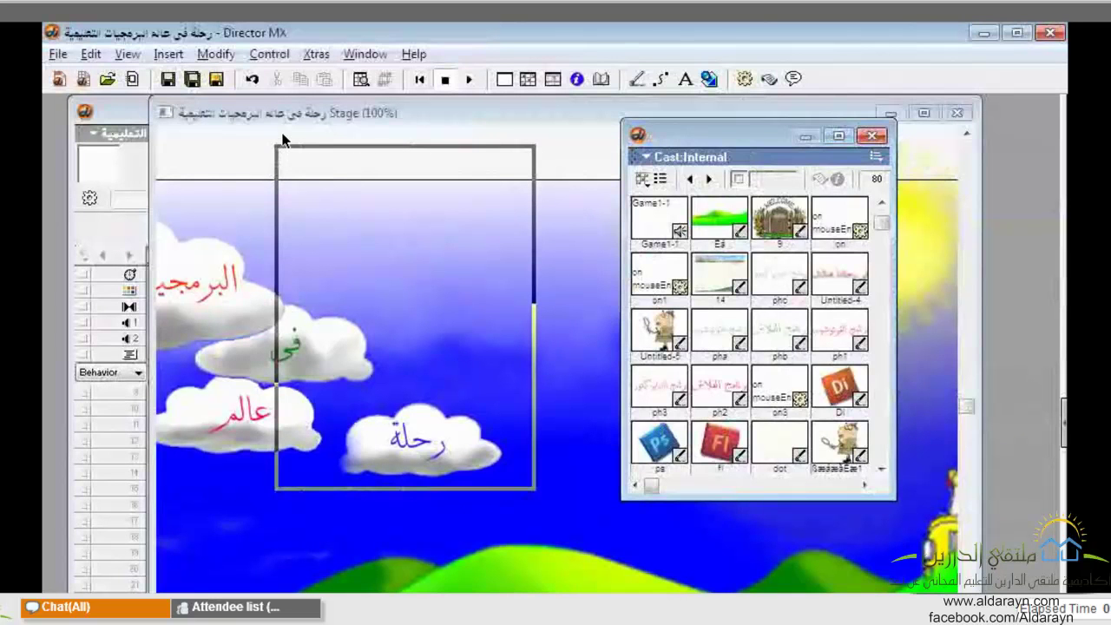
pyautogui.moveTo(281, 136); pyautogui.dragTo(383, 178)
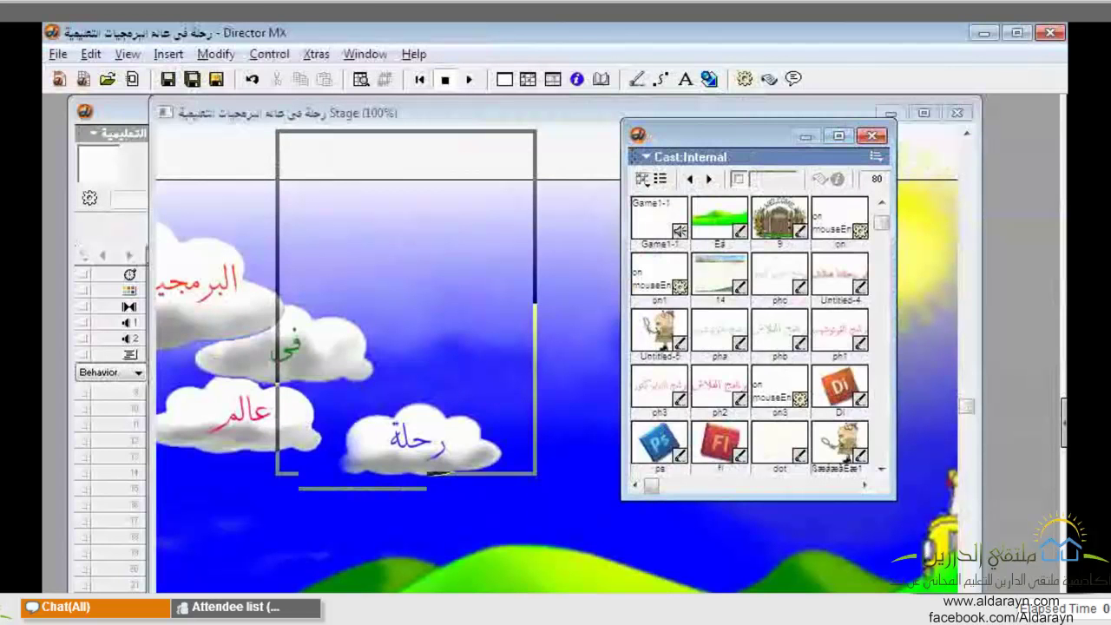
pyautogui.moveTo(680, 143); pyautogui.dragTo(367, 172)
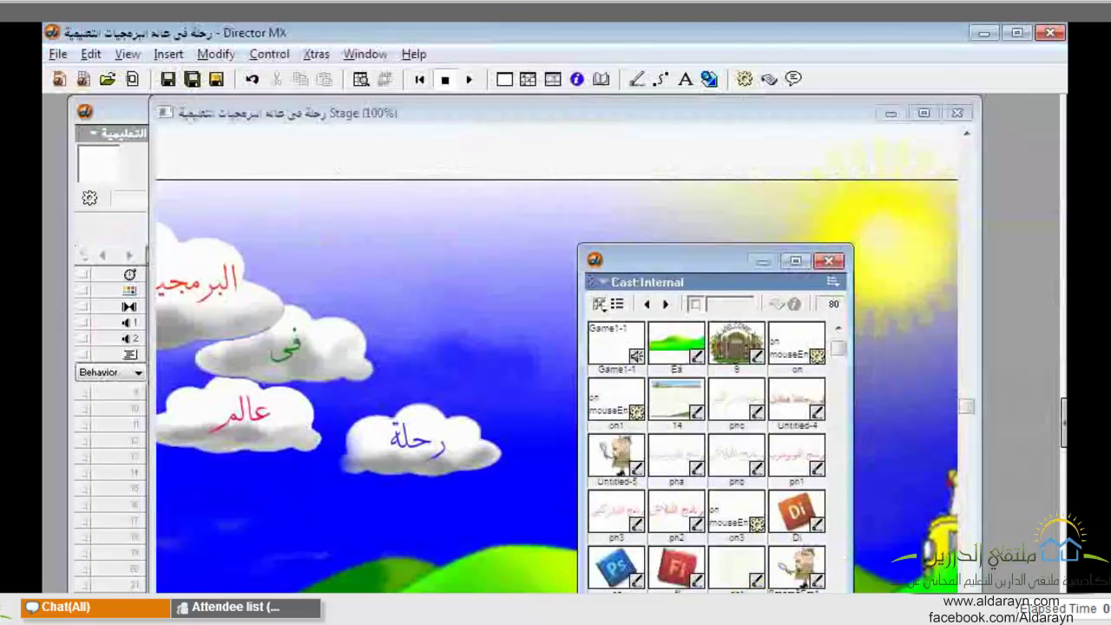
pyautogui.moveTo(594, 289); pyautogui.dragTo(748, 246)
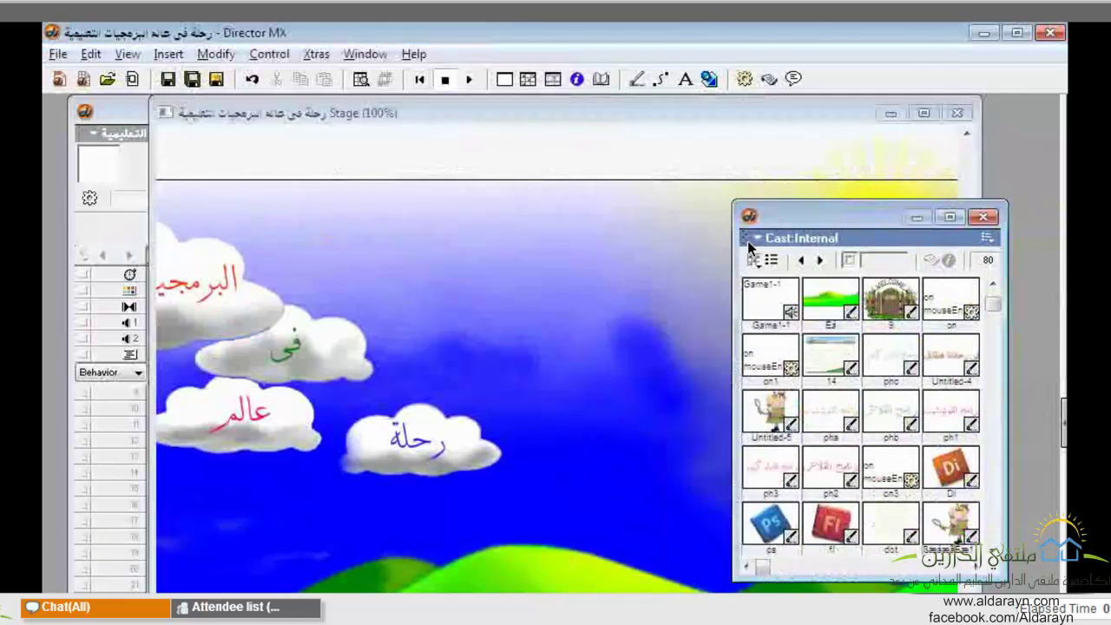
# - Dock the Score panel beneath the Cast panel in one window, and reposition the combined window
pyautogui.moveTo(108, 135); pyautogui.dragTo(109, 323)
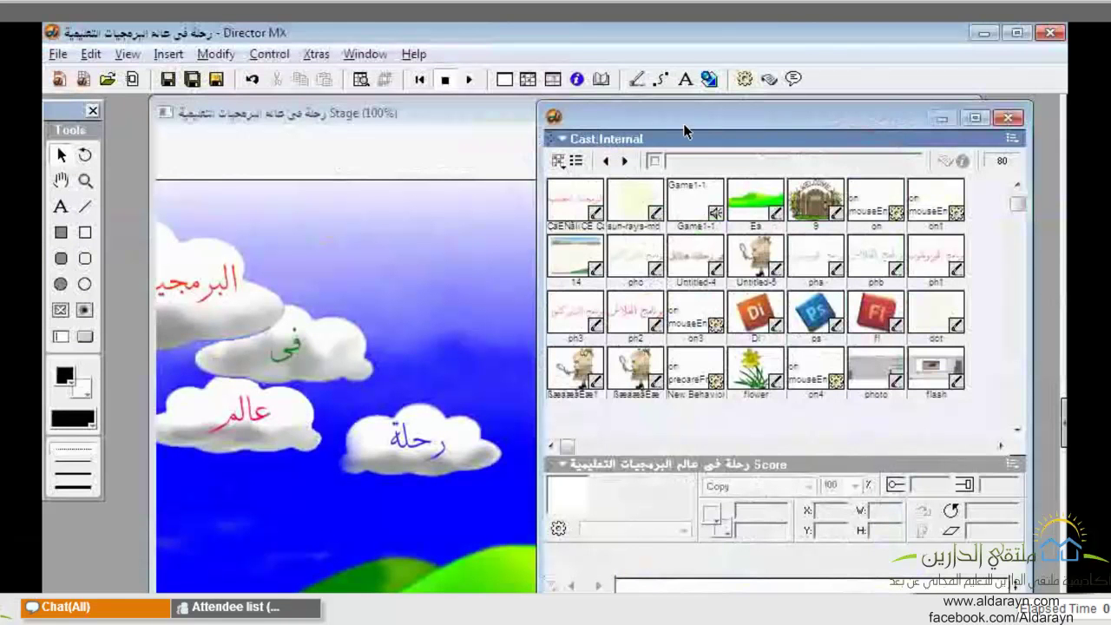
pyautogui.moveTo(672, 117); pyautogui.dragTo(657, 143)
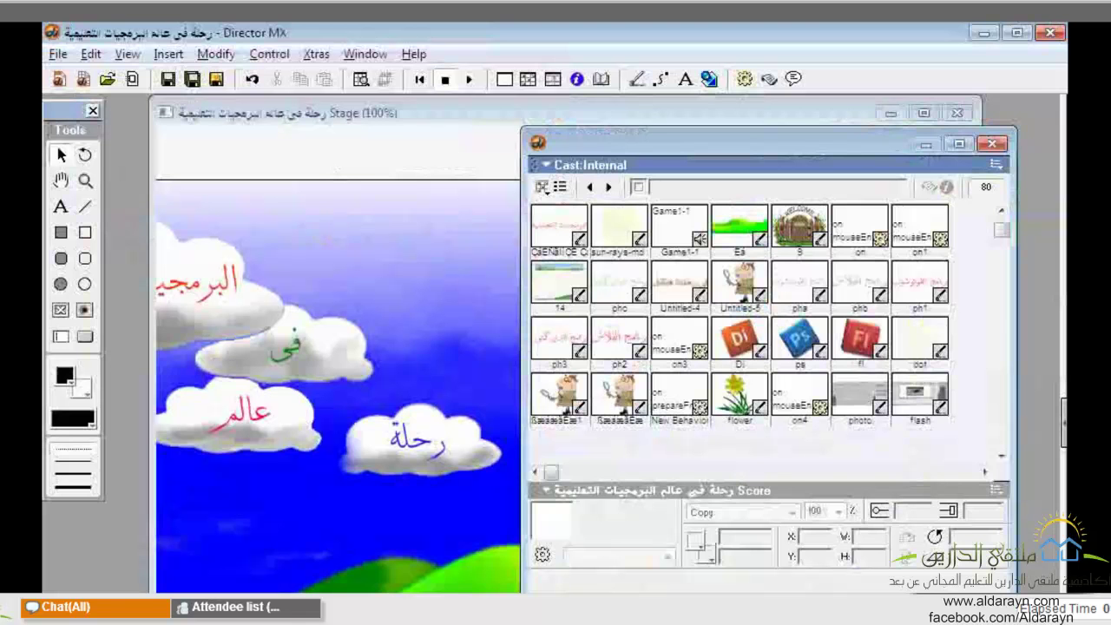
pyautogui.moveTo(782, 144); pyautogui.dragTo(842, 115)
# - Detach the Score panel from the Cast panel and arrange the two as separate windows over the Stage
pyautogui.moveTo(395, 556); pyautogui.dragTo(180, 429)
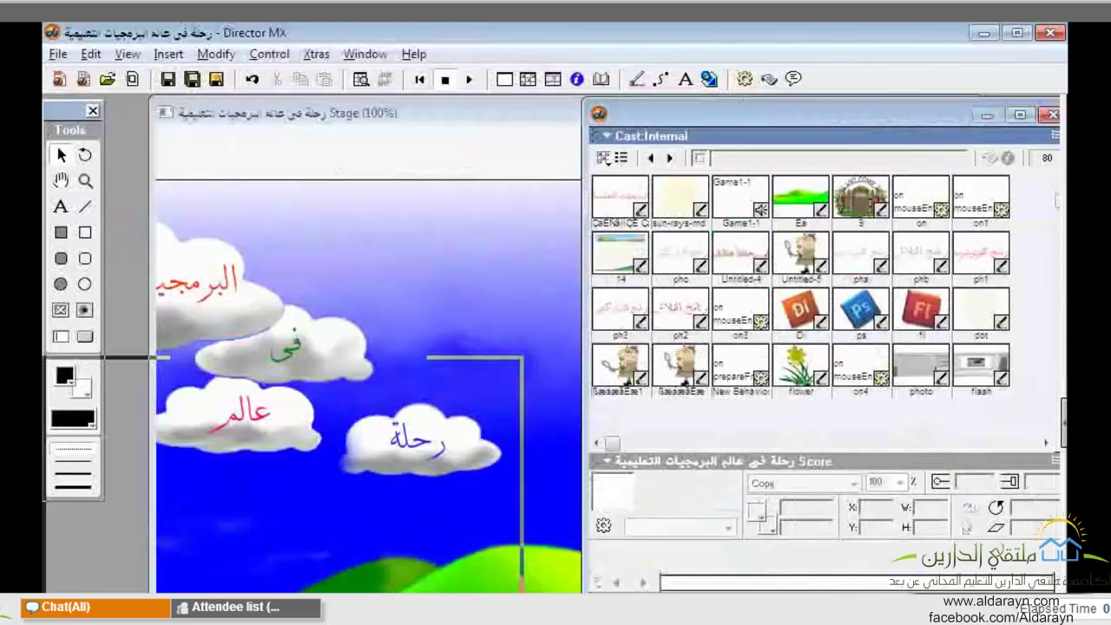
pyautogui.moveTo(596, 461); pyautogui.dragTo(608, 449)
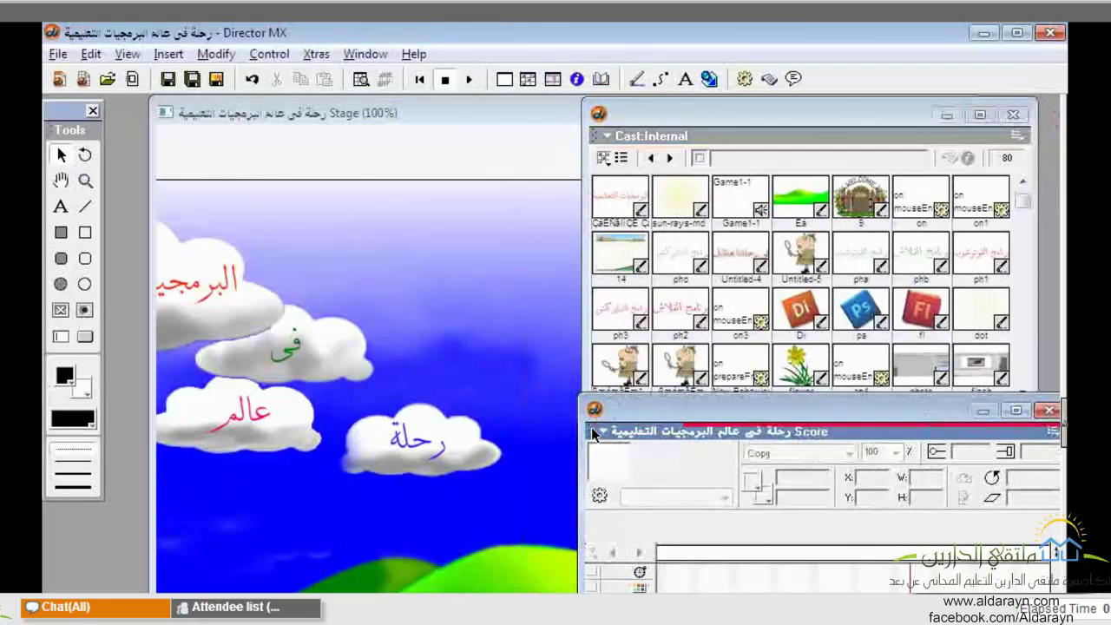
pyautogui.moveTo(629, 136); pyautogui.dragTo(631, 165)
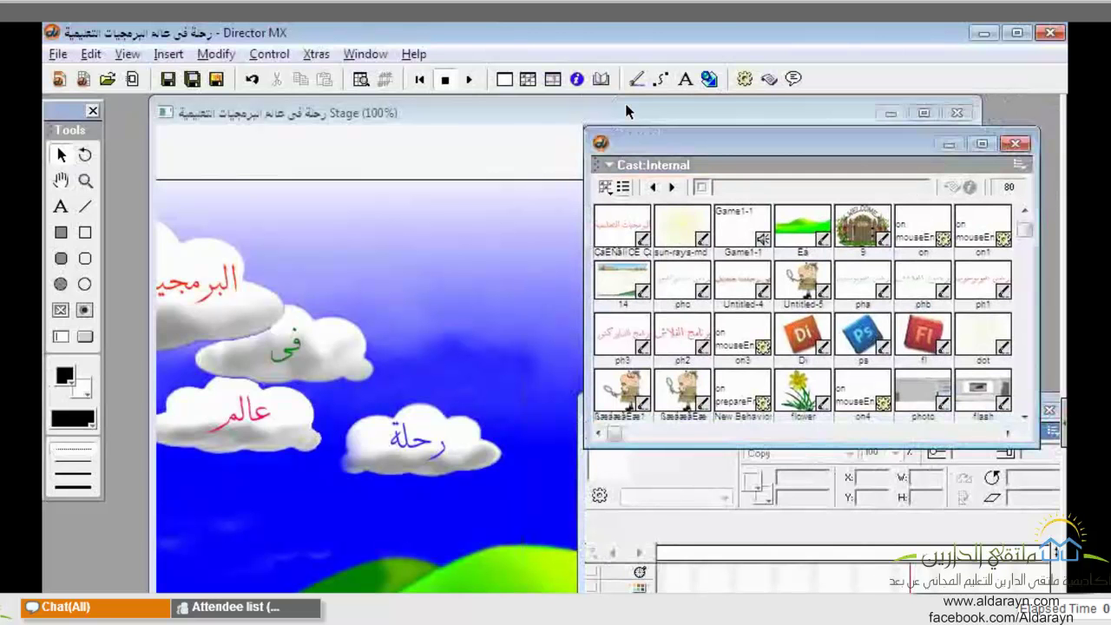
pyautogui.moveTo(625, 103); pyautogui.dragTo(613, 388)
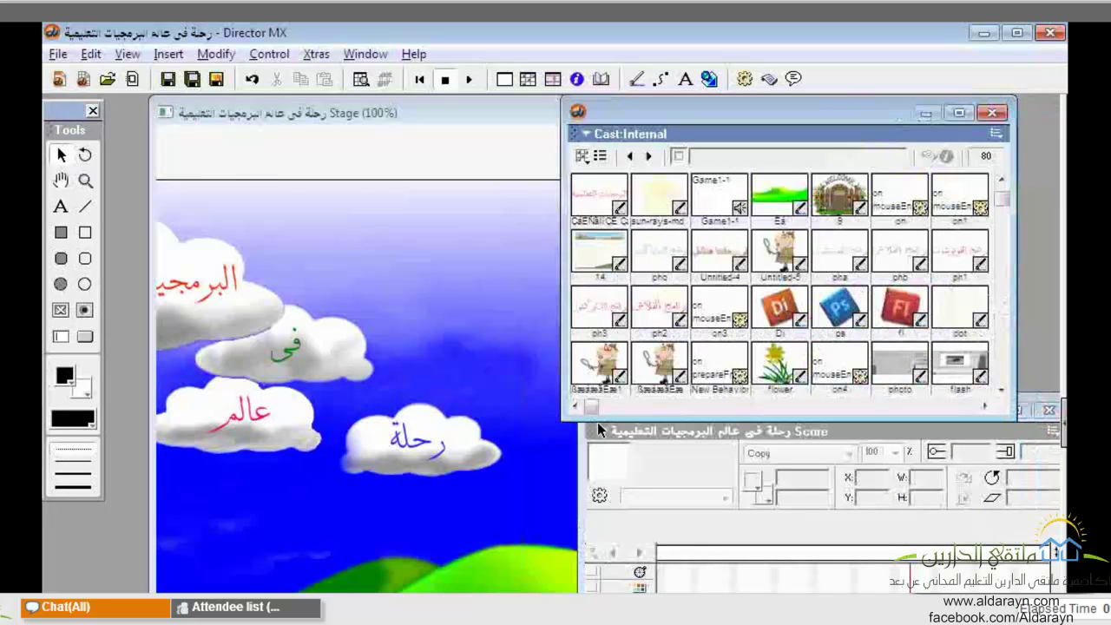
pyautogui.moveTo(608, 433); pyautogui.dragTo(623, 432)
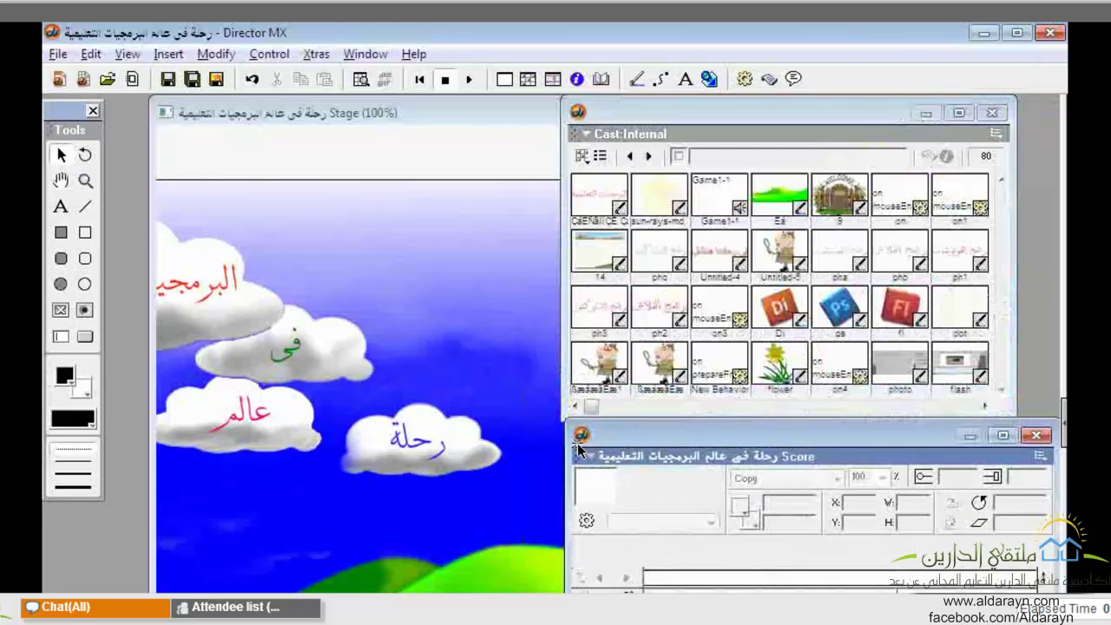
pyautogui.moveTo(579, 446); pyautogui.dragTo(570, 320)
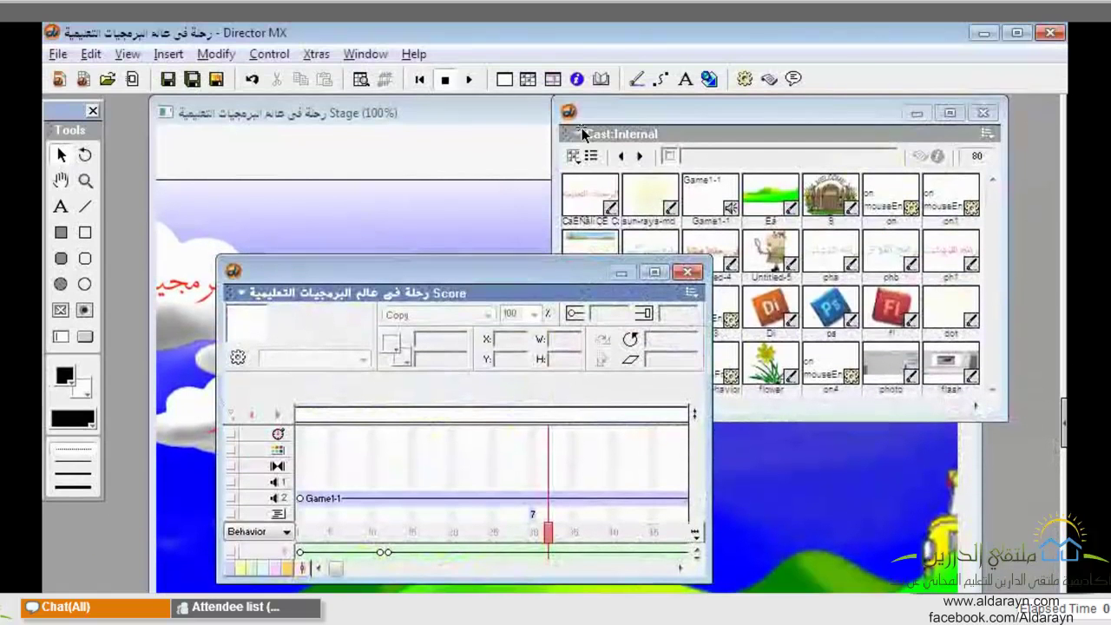
# - Collapse the Cast window to its title strip, expand it once, and collapse it again
pyautogui.click(581, 133)
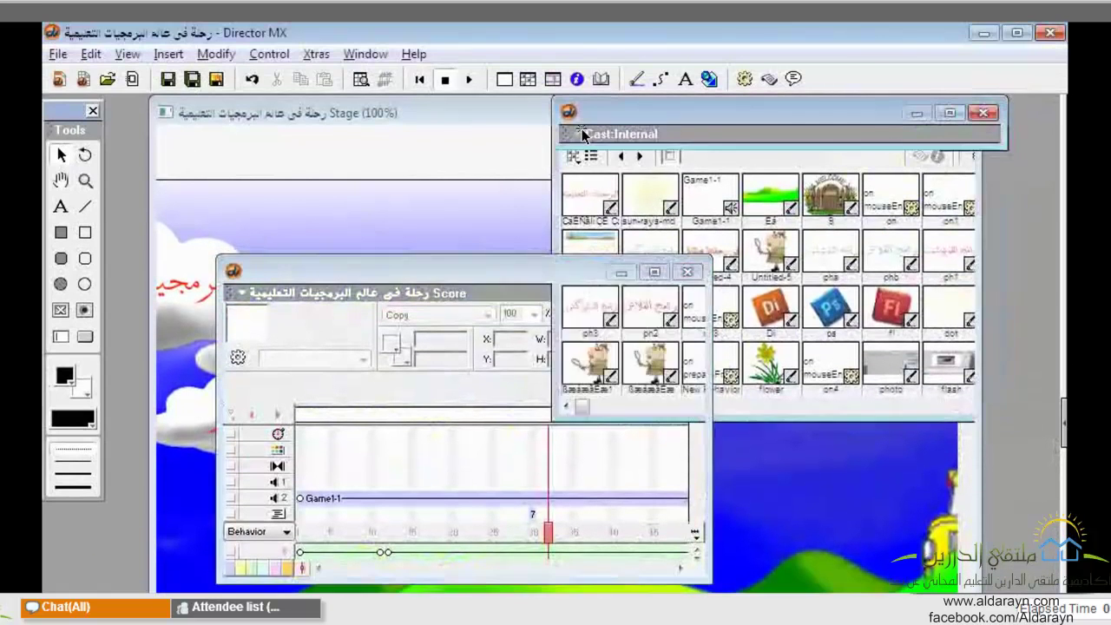
pyautogui.click(583, 133)
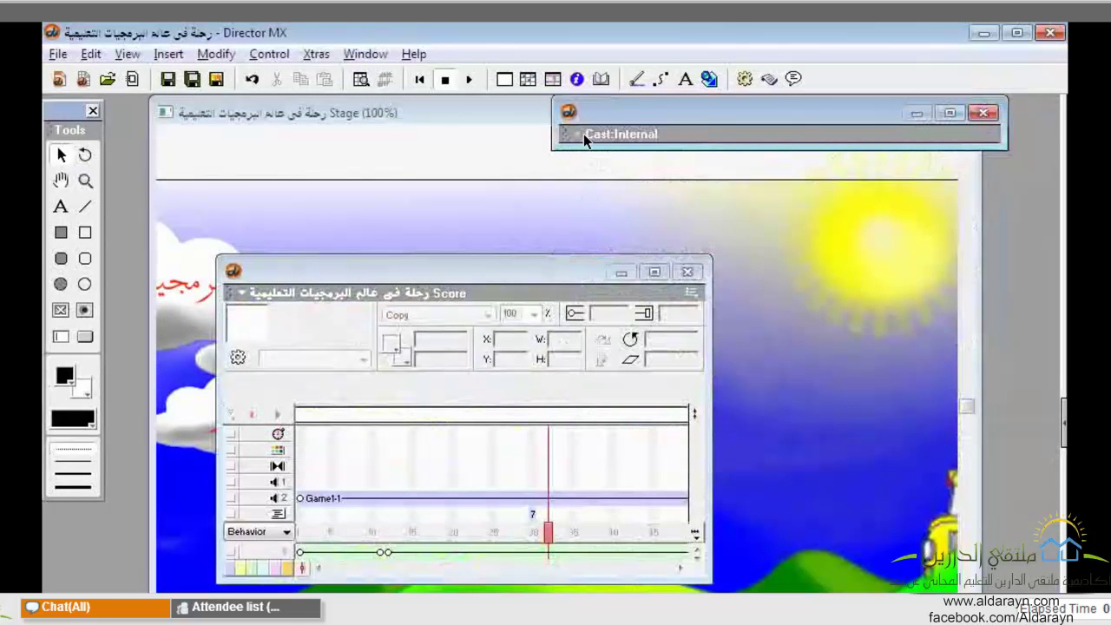
pyautogui.click(584, 133)
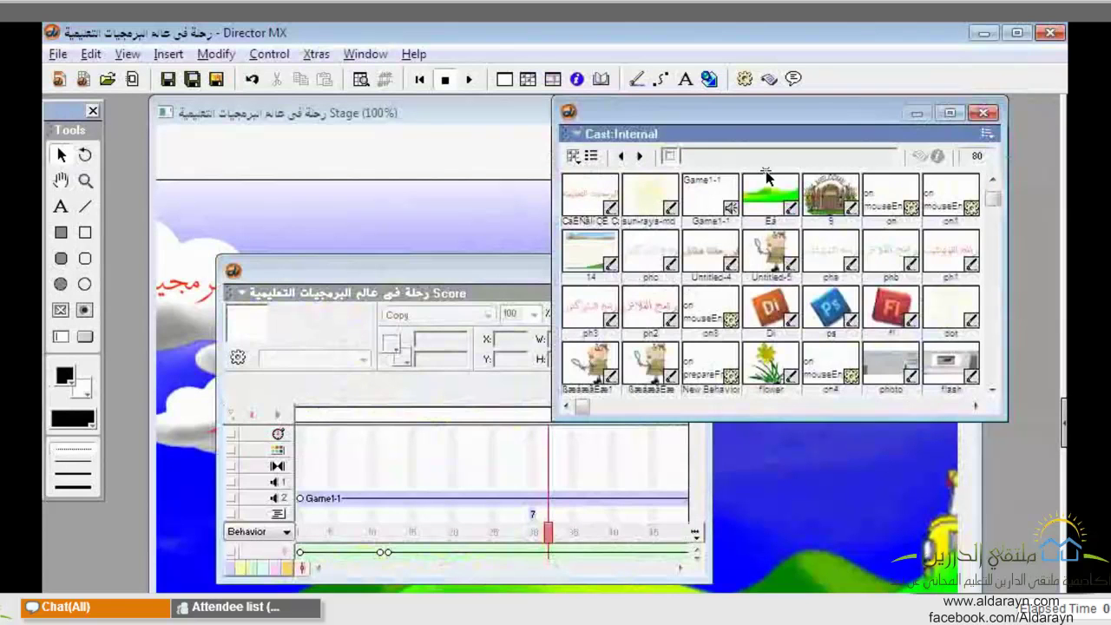
pyautogui.click(580, 135)
# - Expand and collapse the Score window, leaving it stacked directly beneath the collapsed Cast window
pyautogui.click(549, 219)
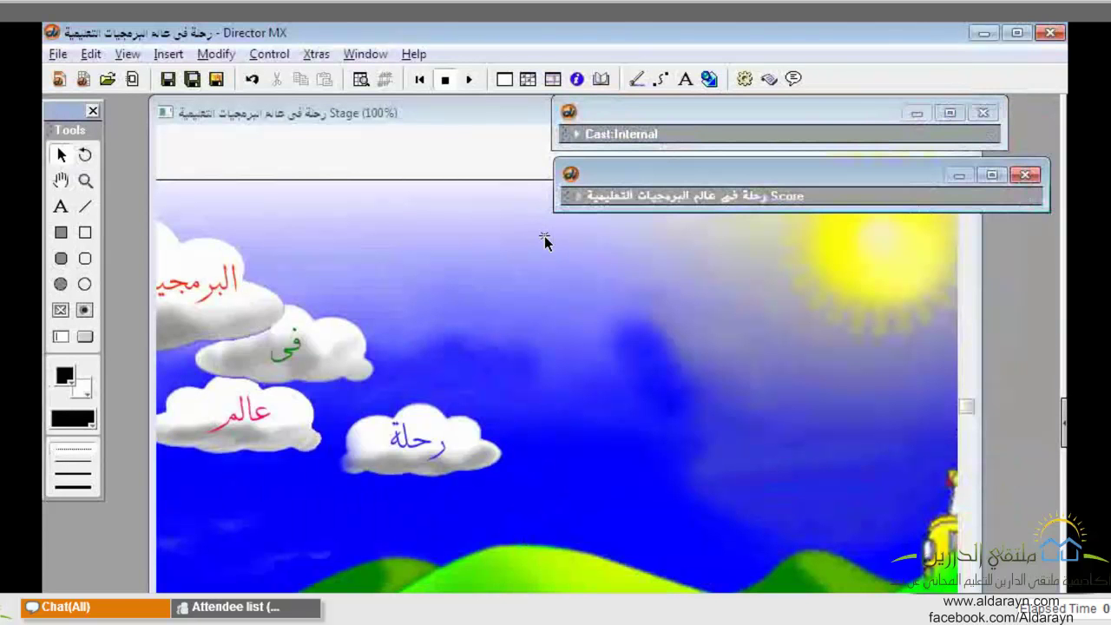
pyautogui.click(578, 196)
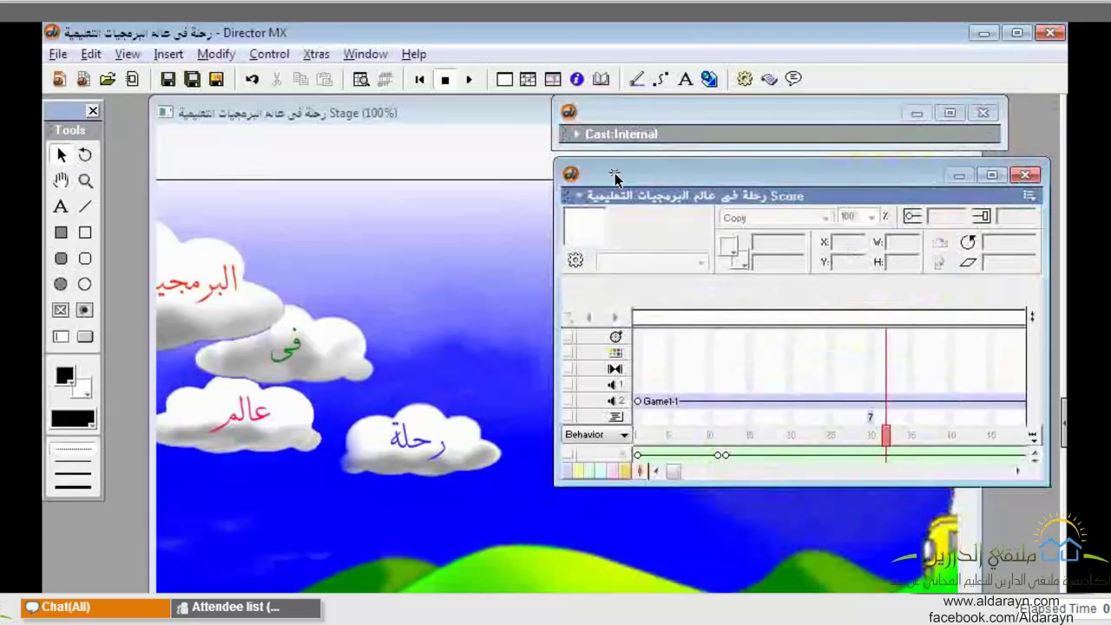
pyautogui.click(1035, 197)
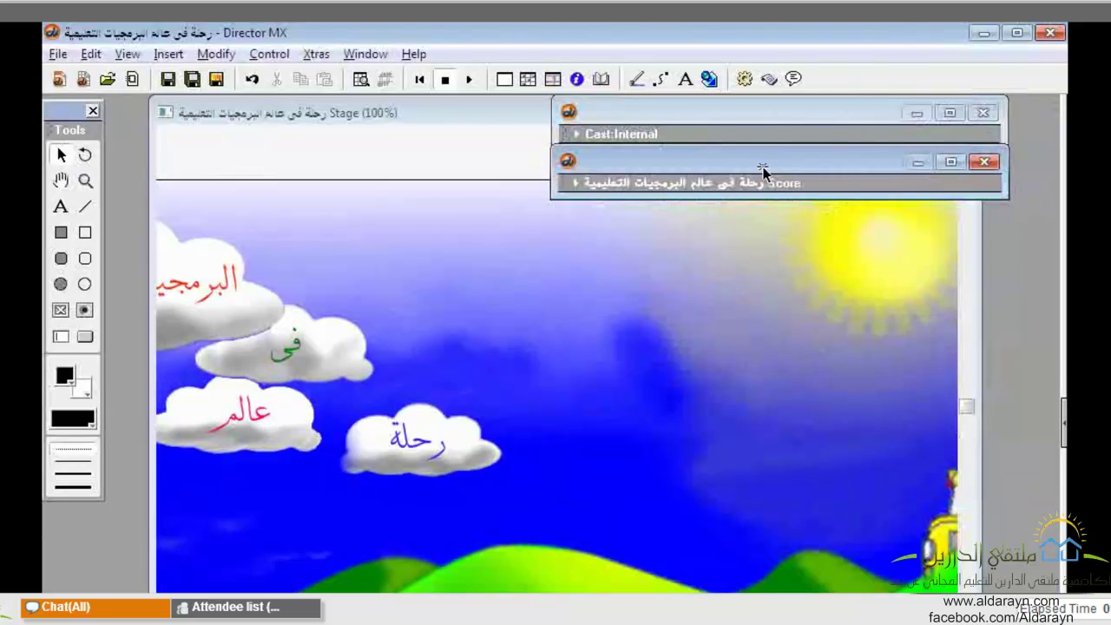
# - Toggle the Cast window between collapsed and expanded, and leave it expanded with its cast members showing
pyautogui.click(582, 137)
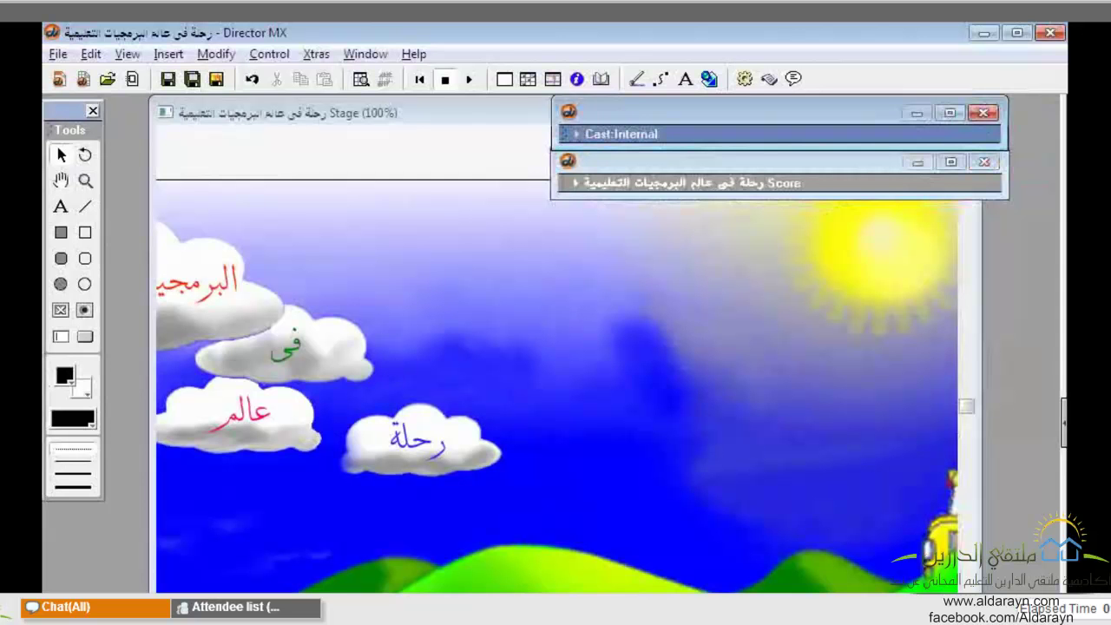
pyautogui.click(579, 136)
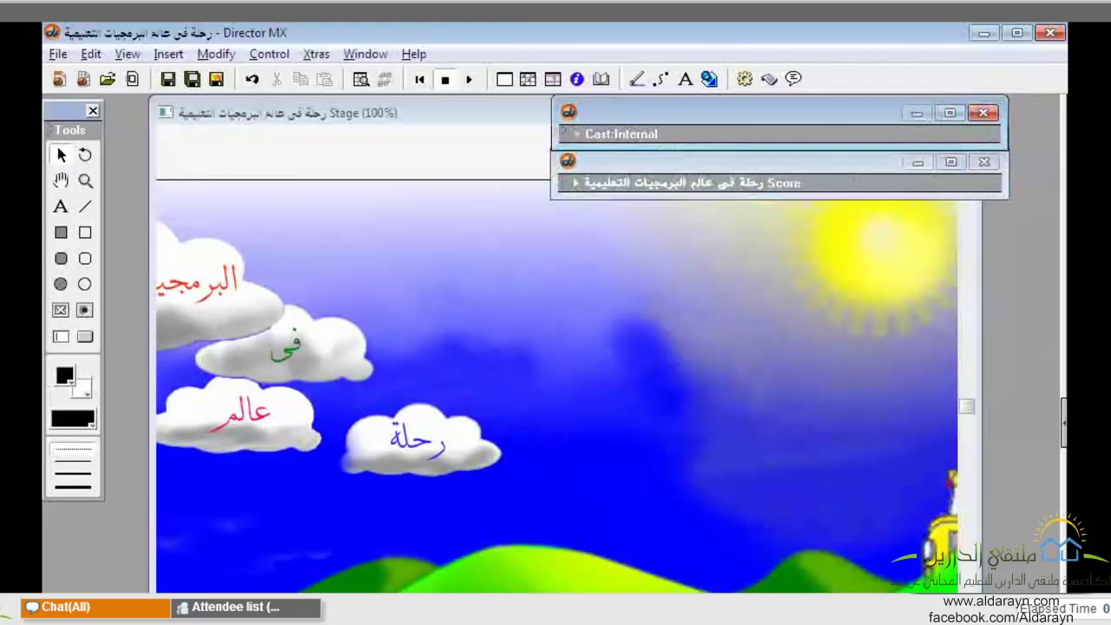
pyautogui.click(592, 159)
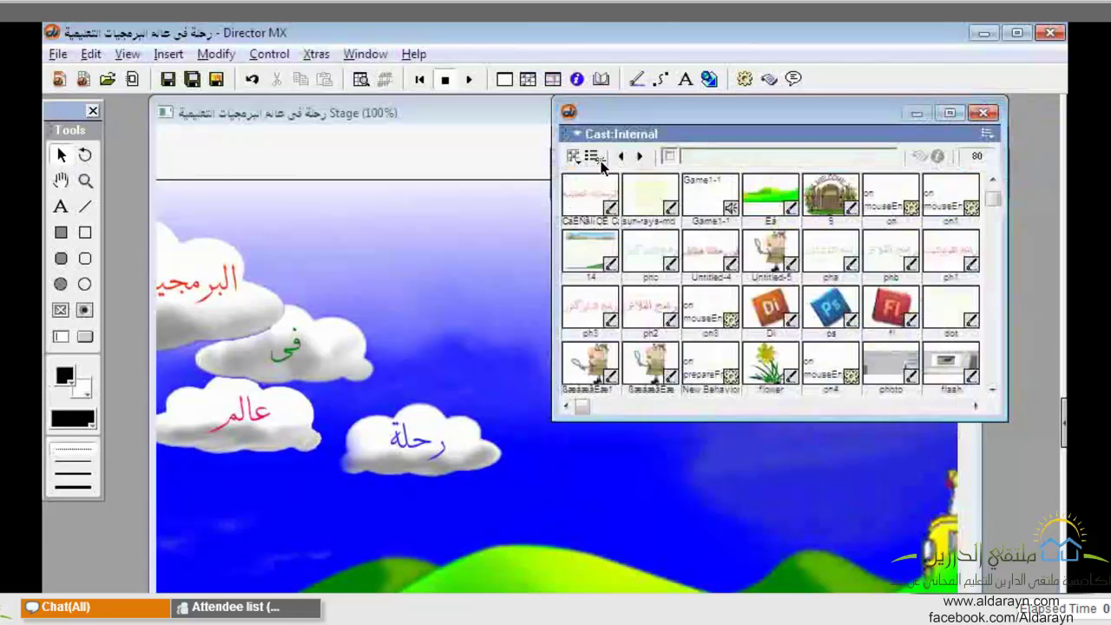
pyautogui.click(573, 187)
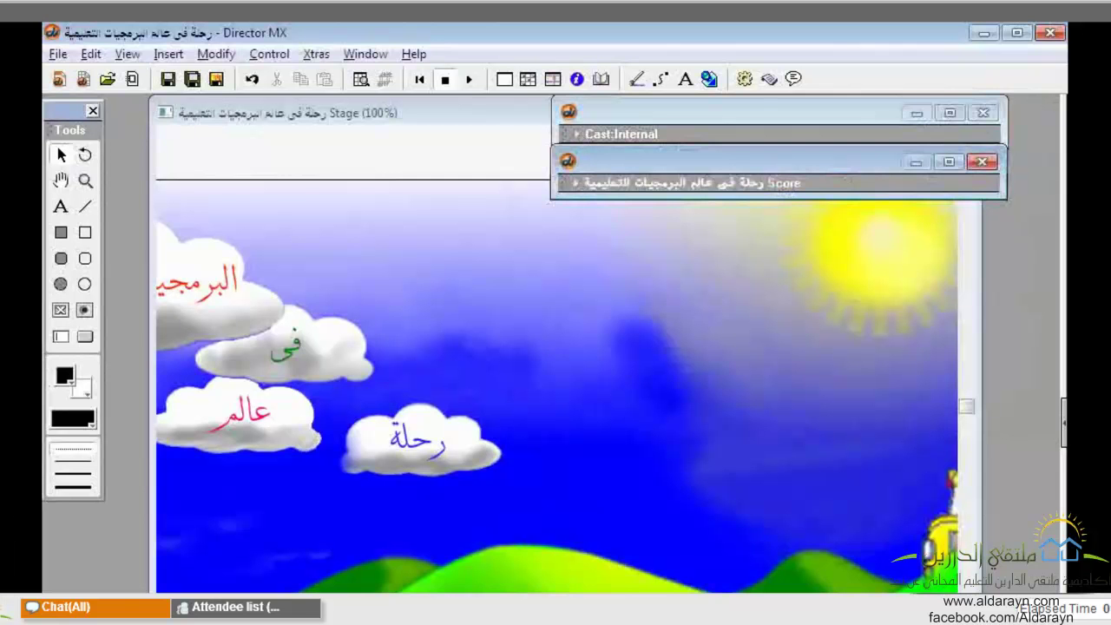
pyautogui.click(584, 135)
pyautogui.click(576, 157)
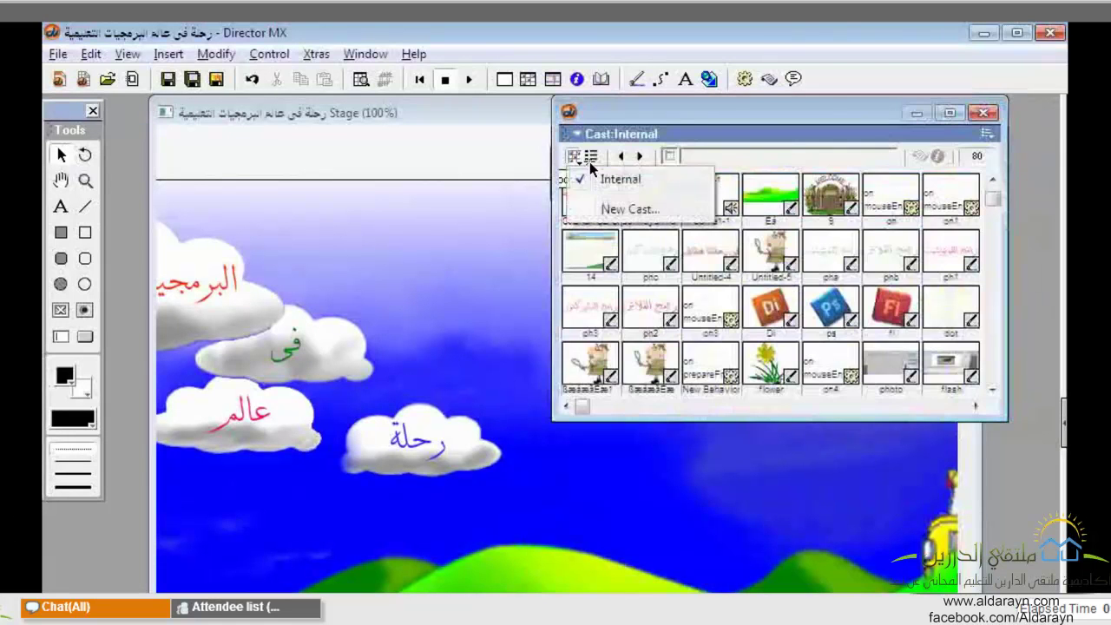
pyautogui.click(623, 215)
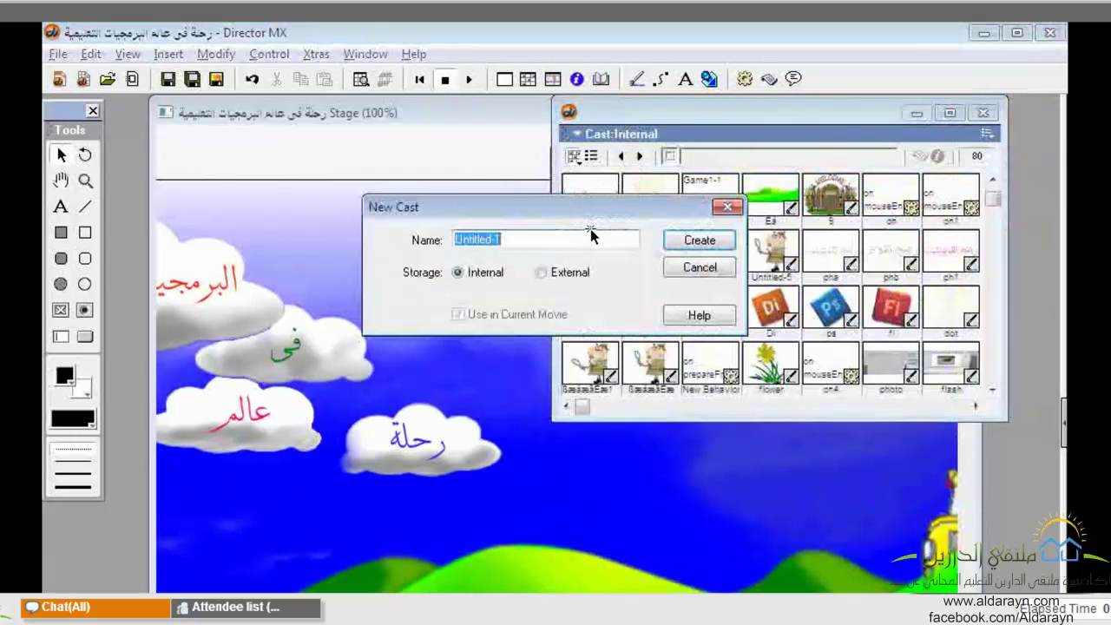
pyautogui.click(540, 272)
pyautogui.doubleClick(545, 247)
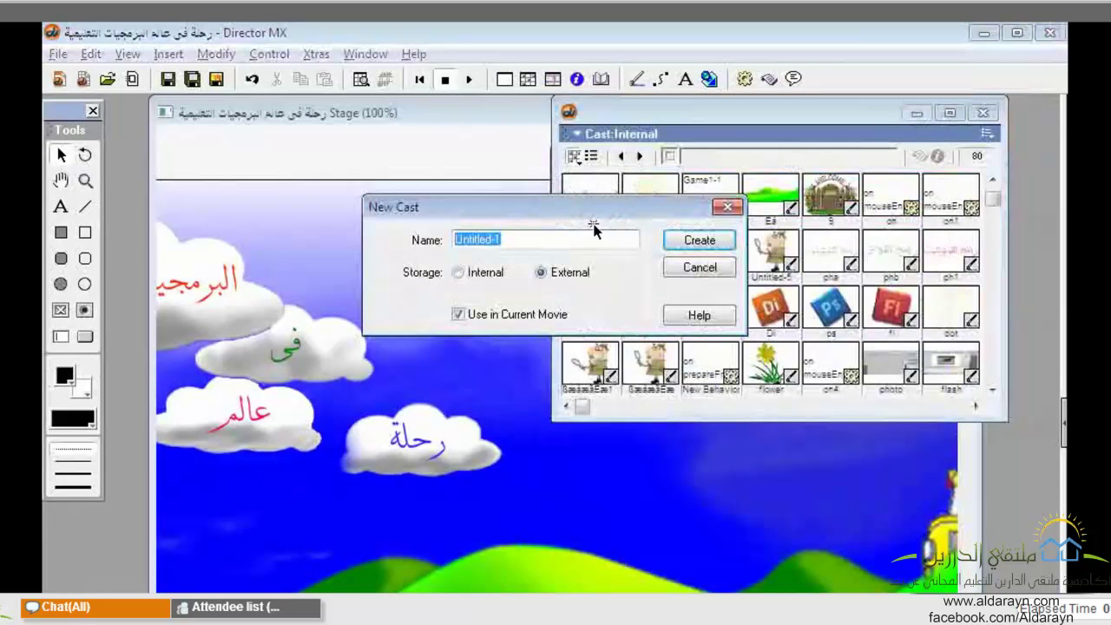
pyautogui.write('ABC')
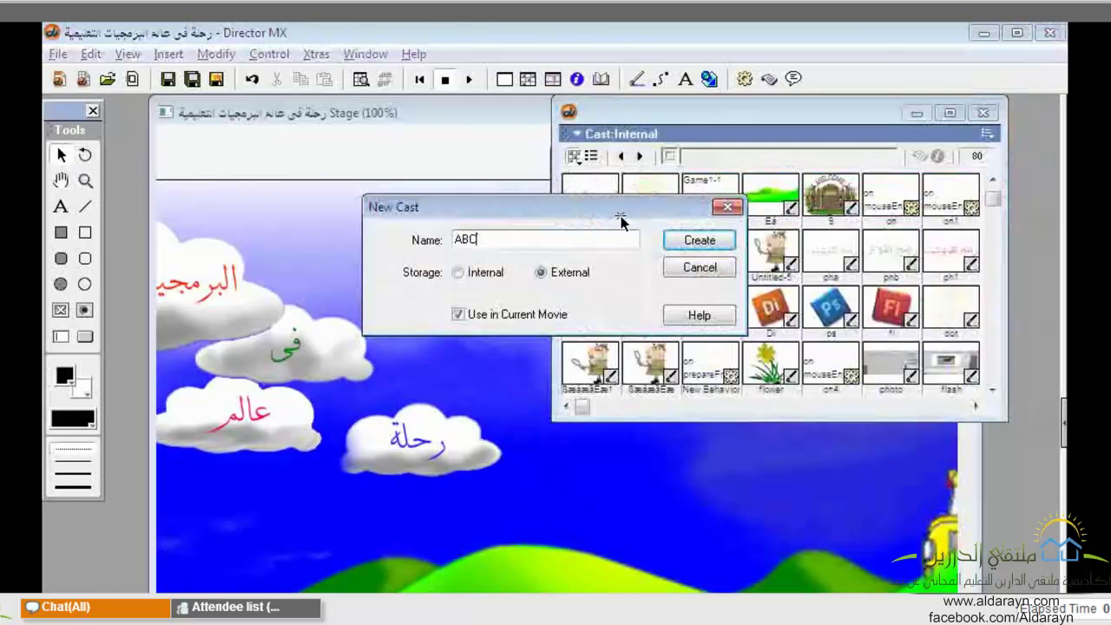
pyautogui.click(692, 263)
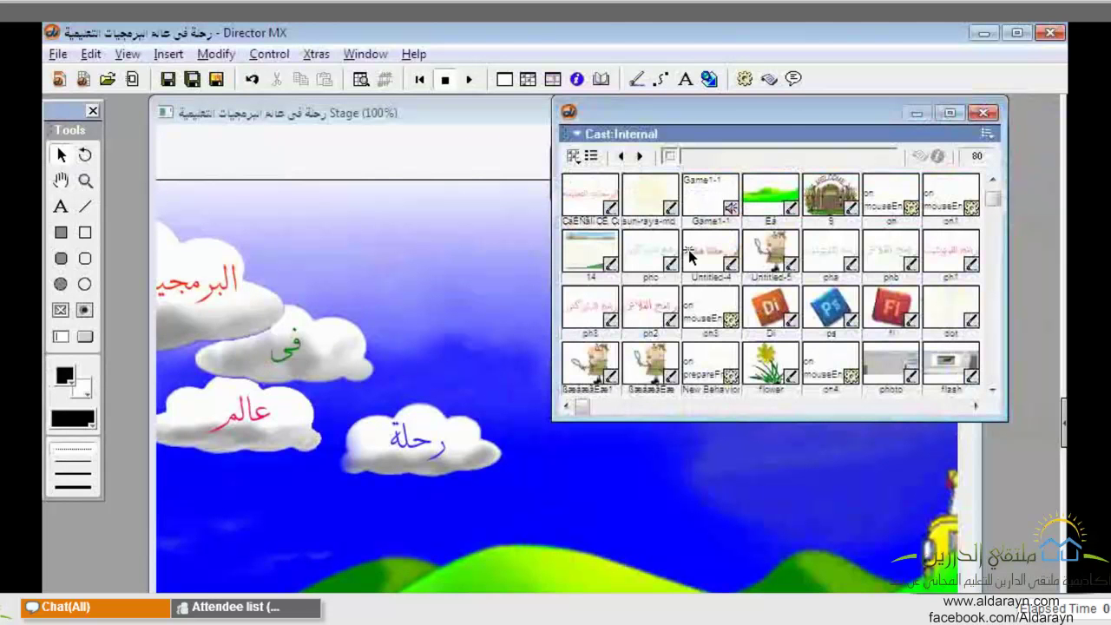
# - Start a new cast with external storage and turn off its use in the current movie
pyautogui.click(580, 165)
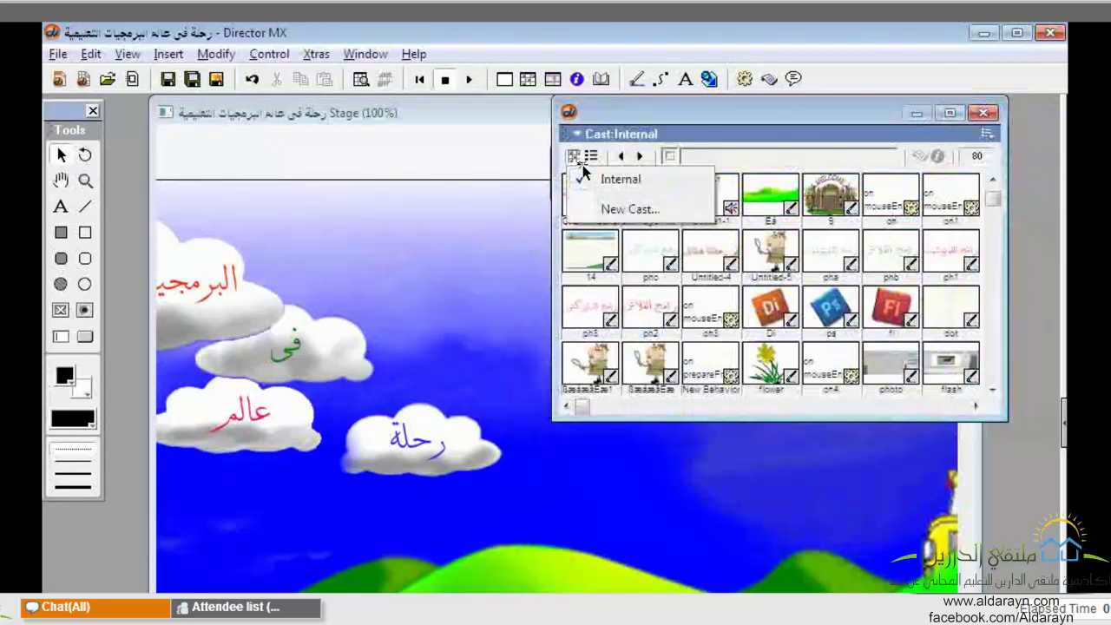
pyautogui.click(644, 211)
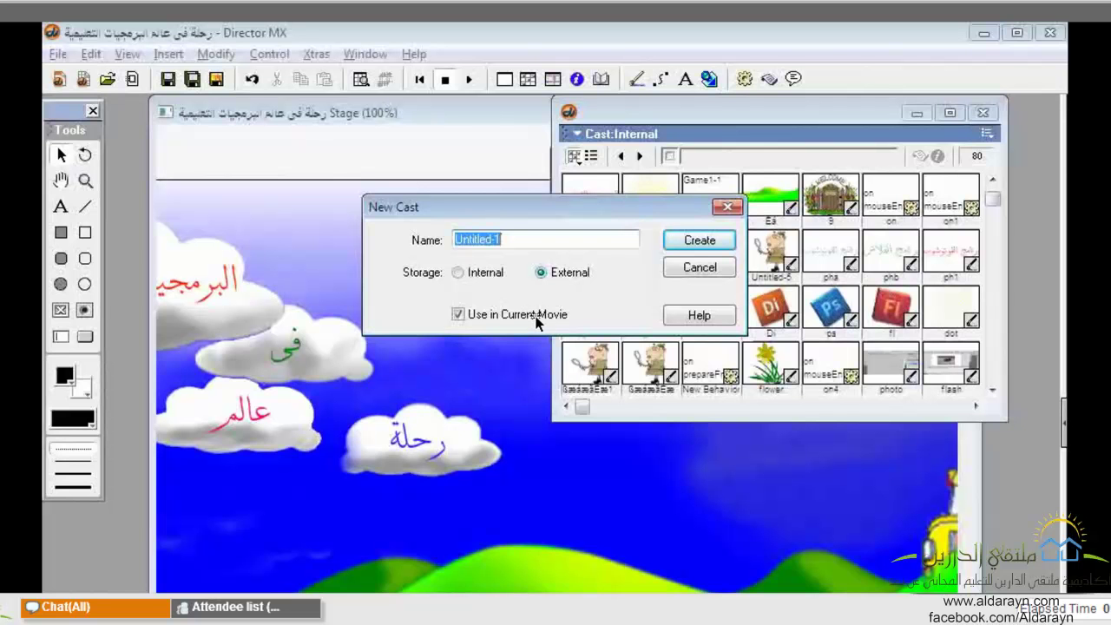
pyautogui.click(466, 318)
pyautogui.click(470, 318)
pyautogui.click(471, 312)
# - Name the new external cast abccast1 and create it
pyautogui.doubleClick(518, 242)
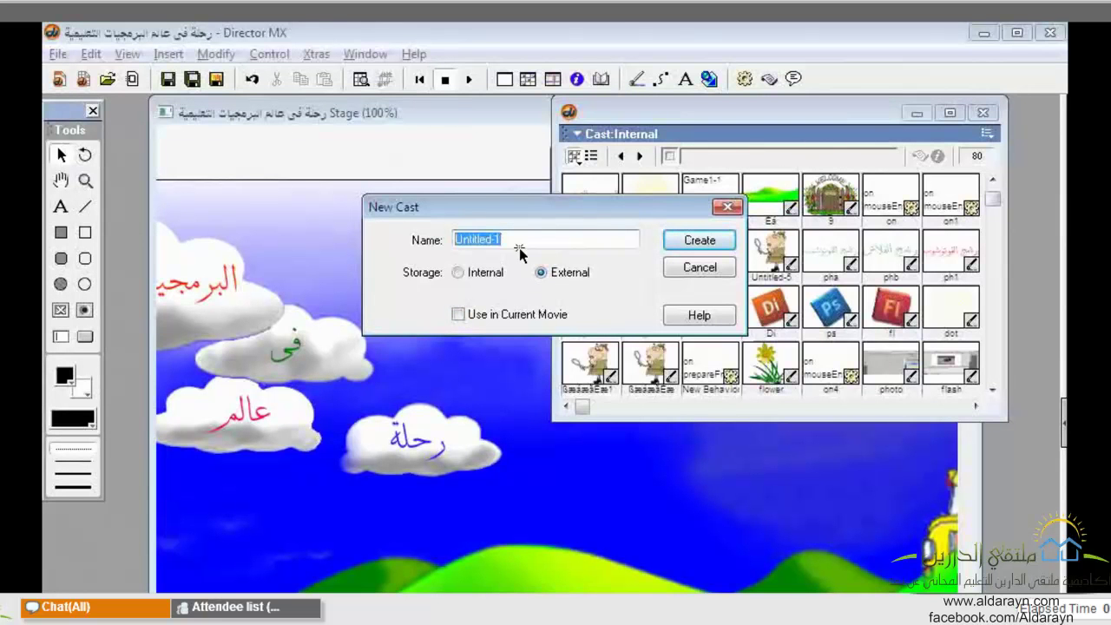
pyautogui.write('ABC')
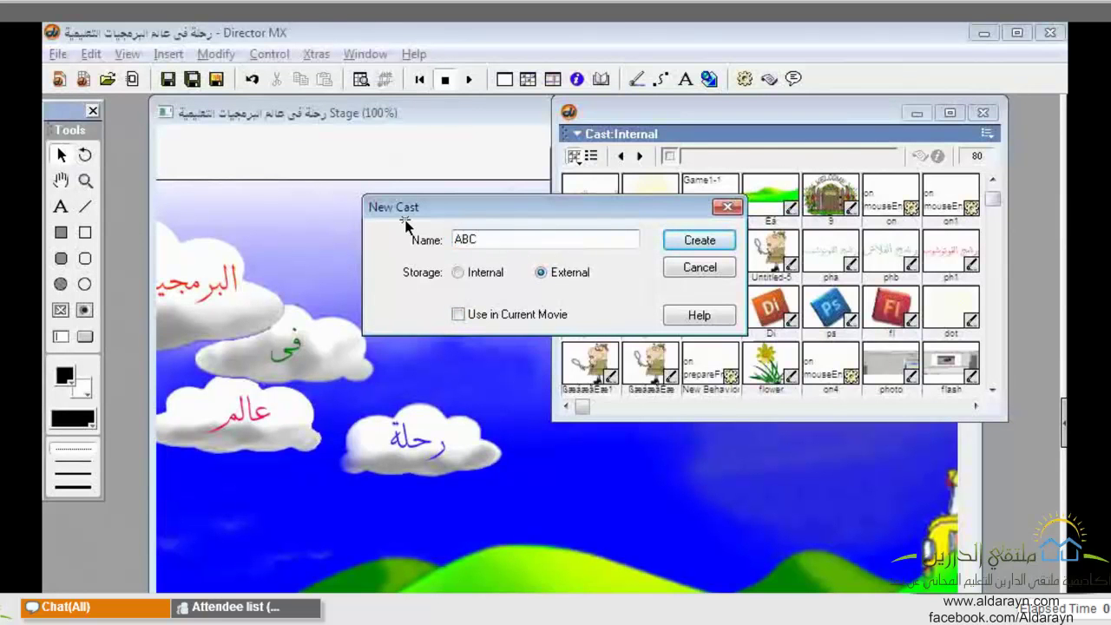
pyautogui.write('CAST1')
pyautogui.doubleClick(511, 240)
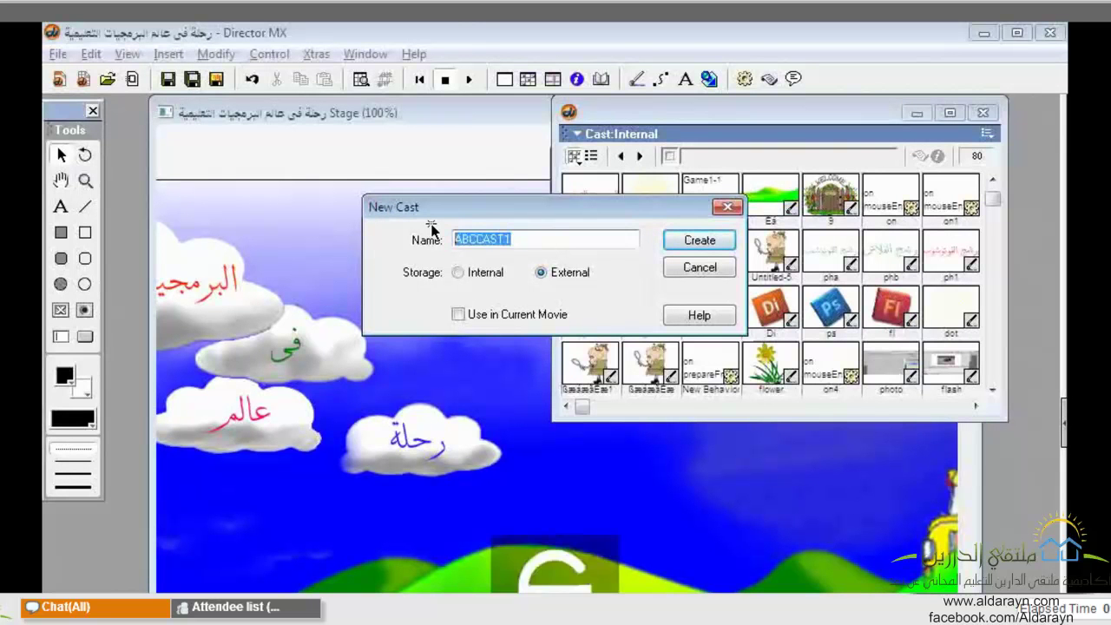
pyautogui.write('abc')
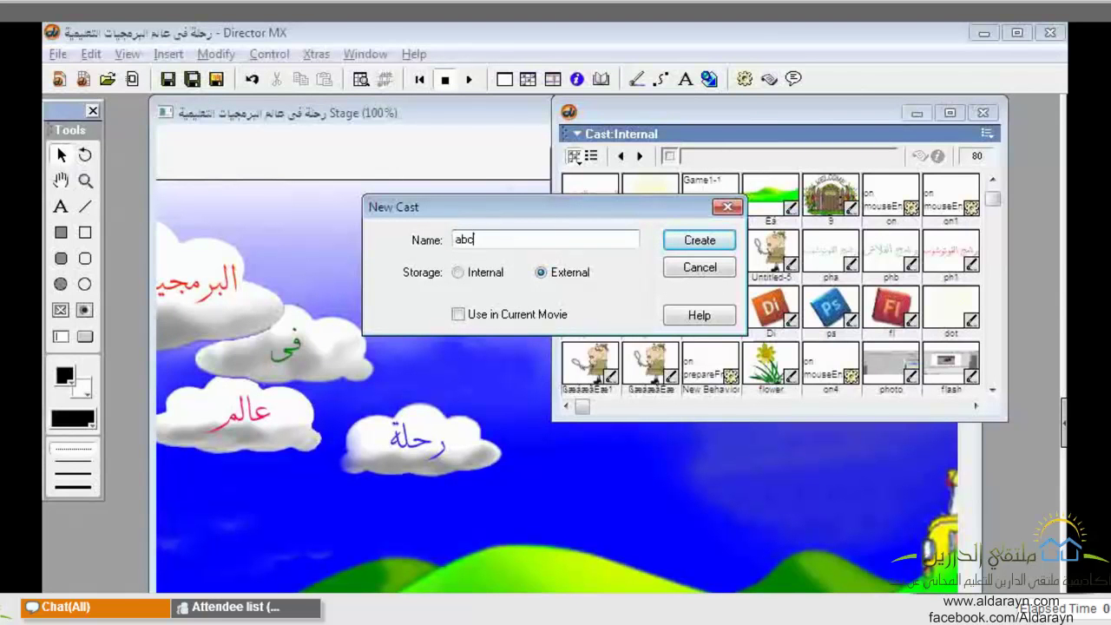
pyautogui.write('cast1')
pyautogui.click(684, 248)
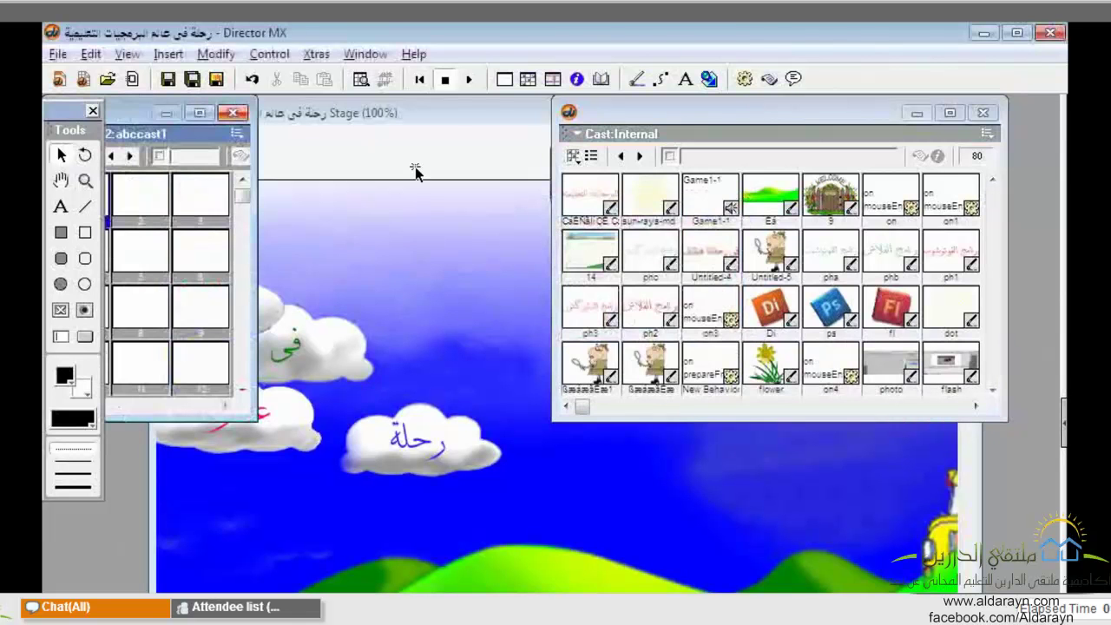
# - Move the abccast1 window clear of the Tool palette and check which casts the Internal Cast window offers
pyautogui.click(200, 79)
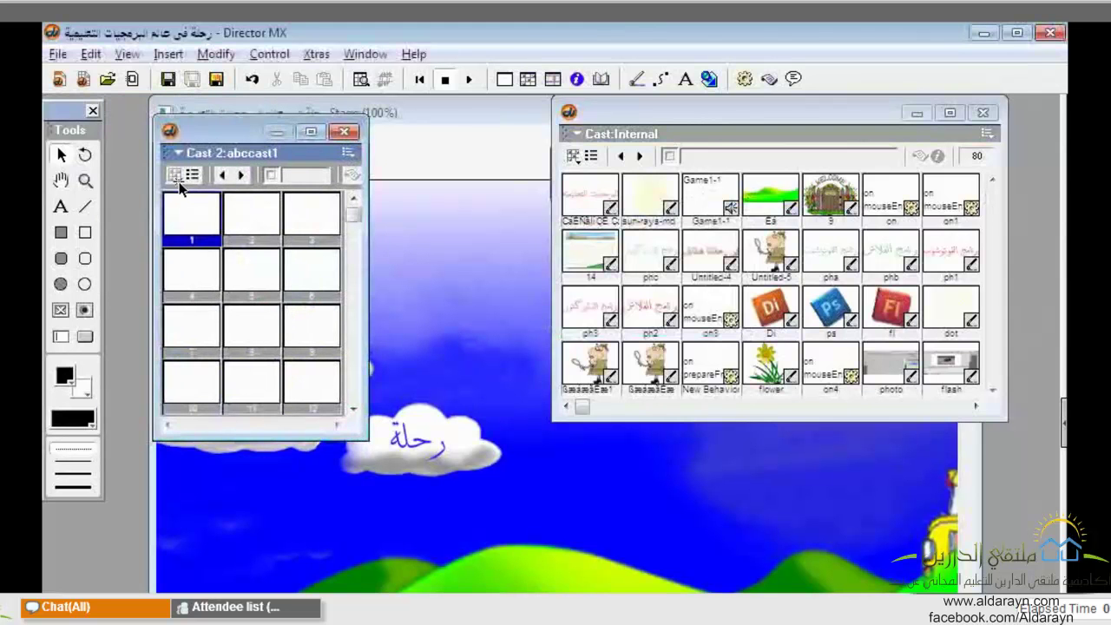
pyautogui.click(574, 155)
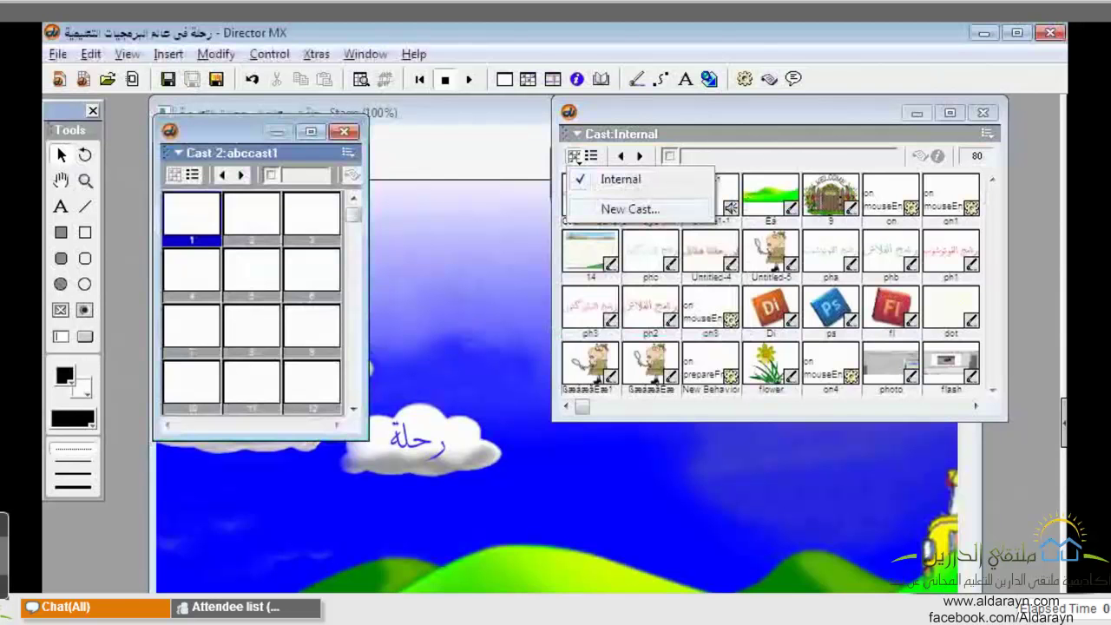
pyautogui.press('Escape')
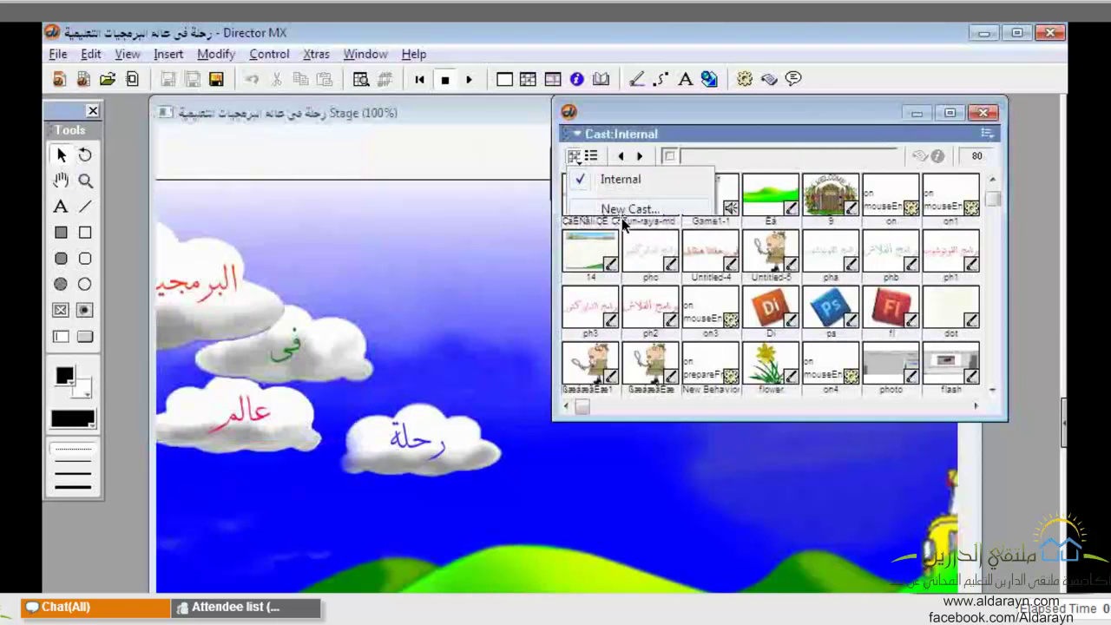
# - Create an external cast named abccast2 with Use in Current Movie enabled
pyautogui.click(627, 210)
pyautogui.click(466, 315)
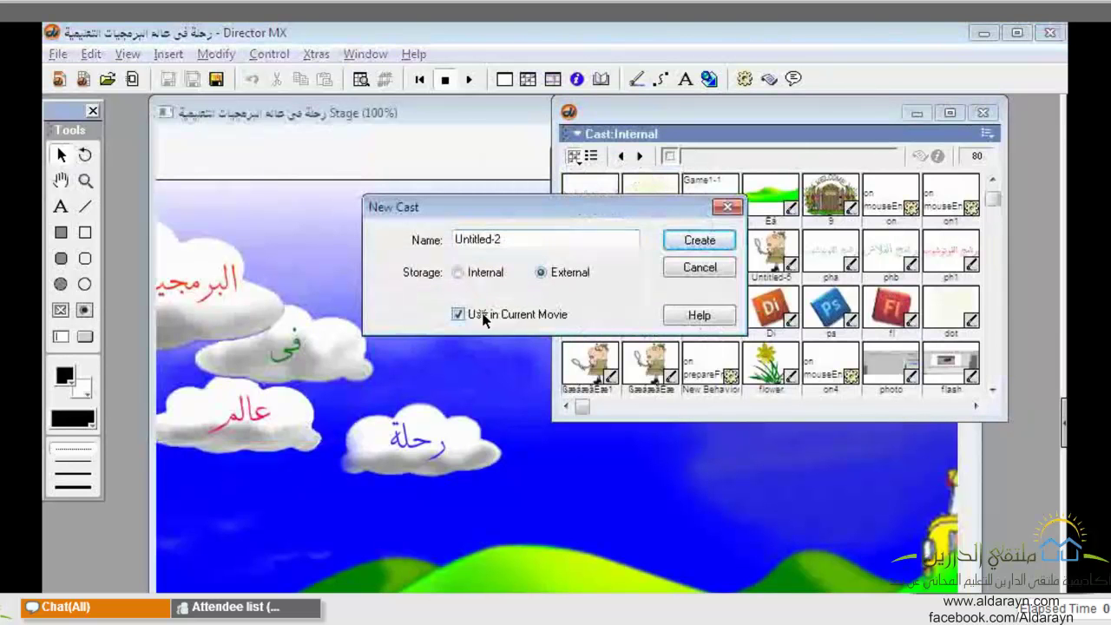
pyautogui.moveTo(520, 240); pyautogui.dragTo(424, 236)
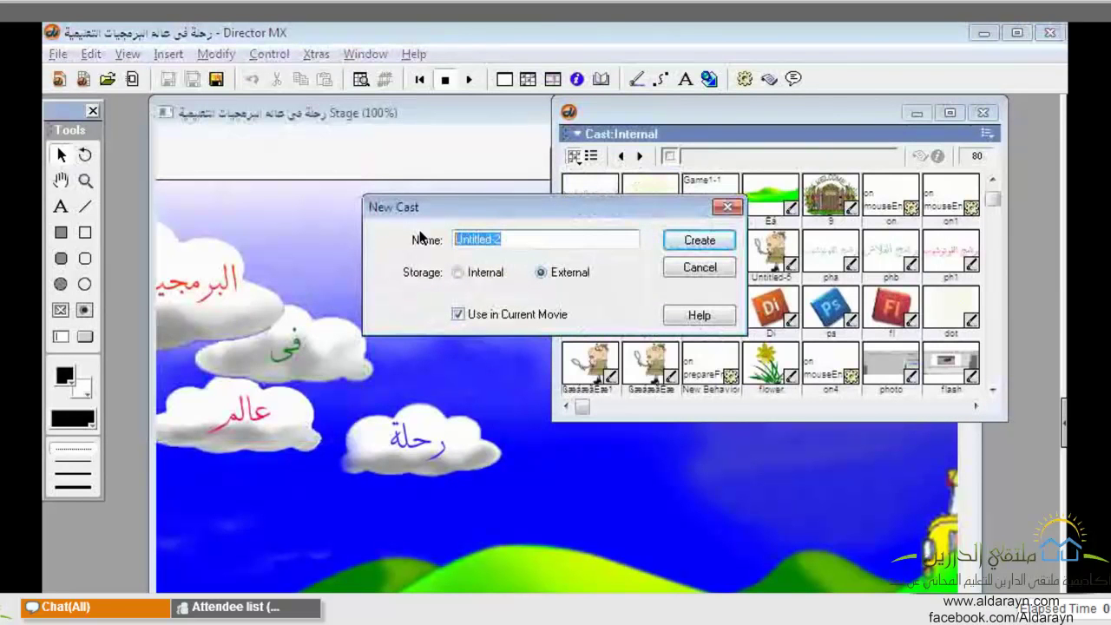
pyautogui.write('abc')
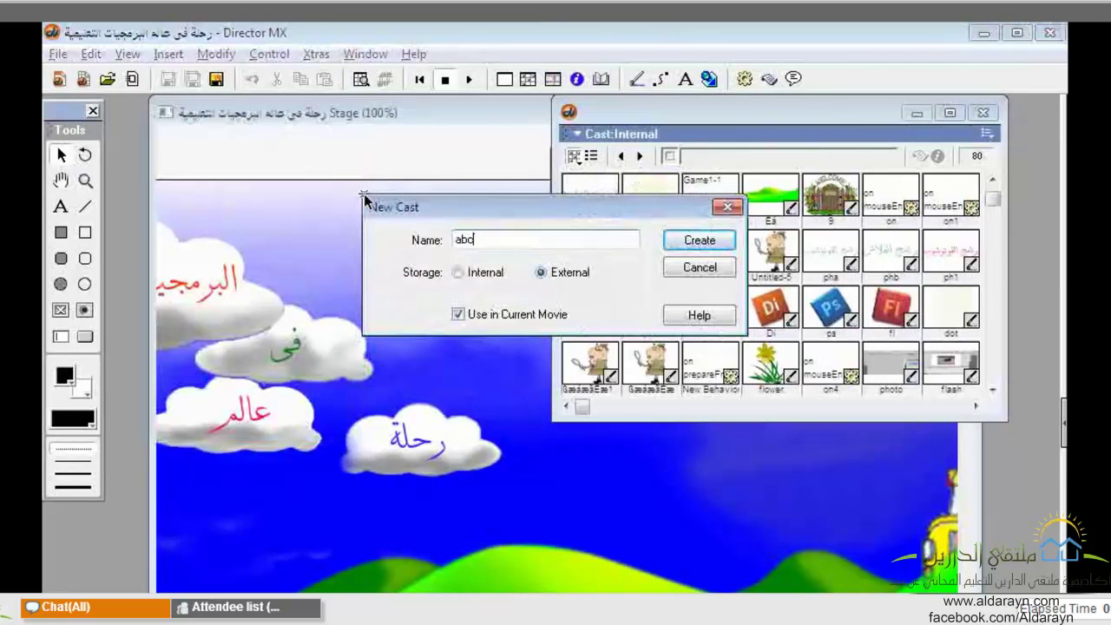
pyautogui.write('cast2')
pyautogui.click(688, 240)
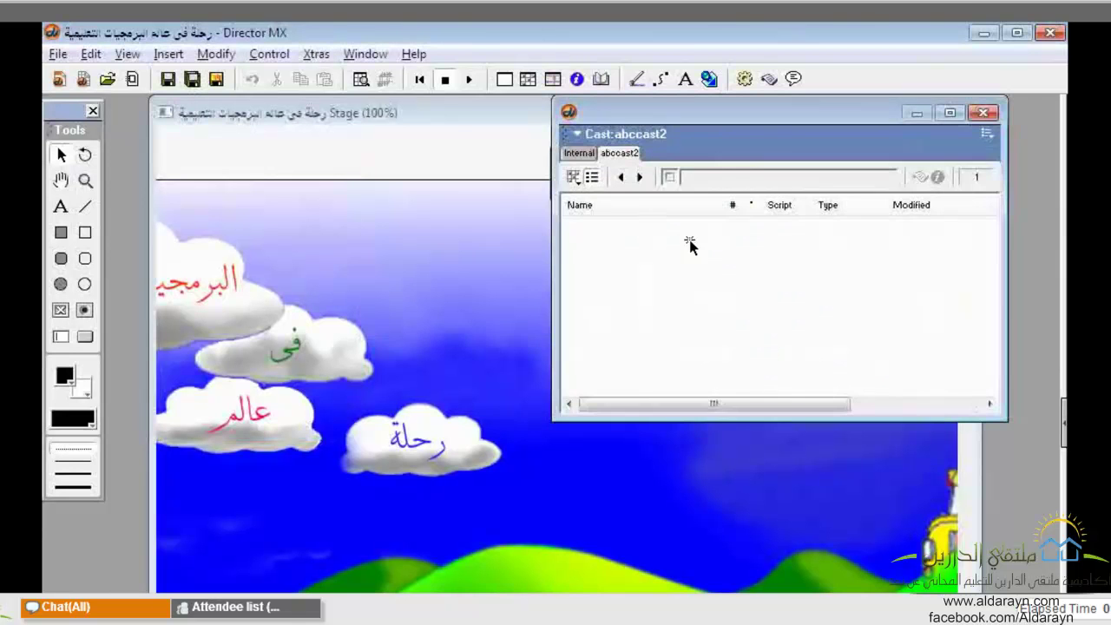
# - Switch the Cast window from abccast2 to the Internal cast and show its first members
pyautogui.click(576, 178)
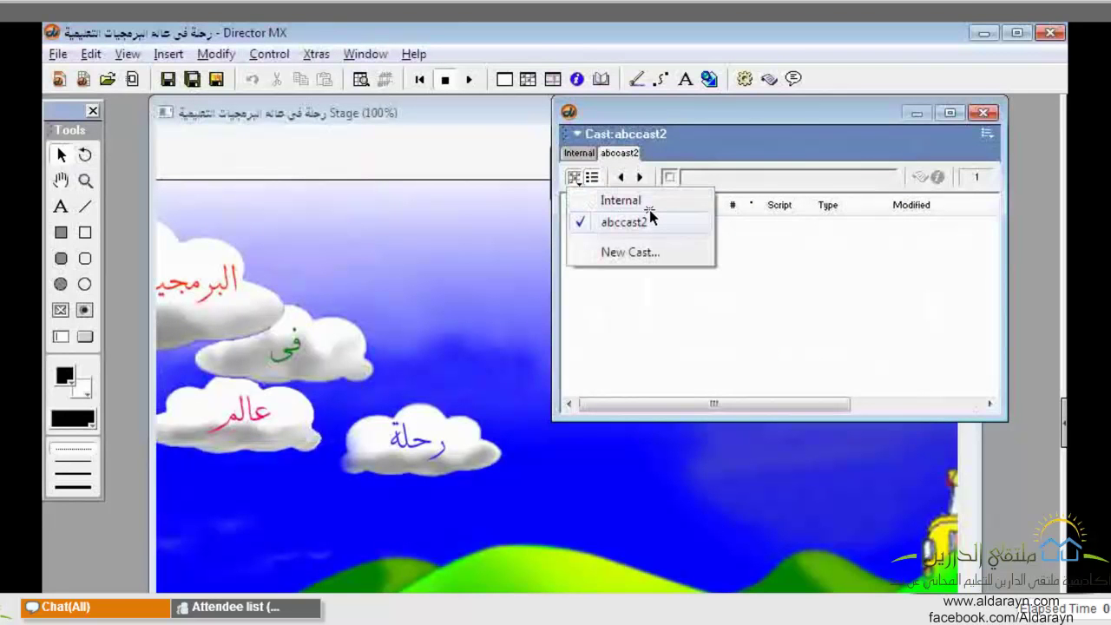
pyautogui.click(605, 199)
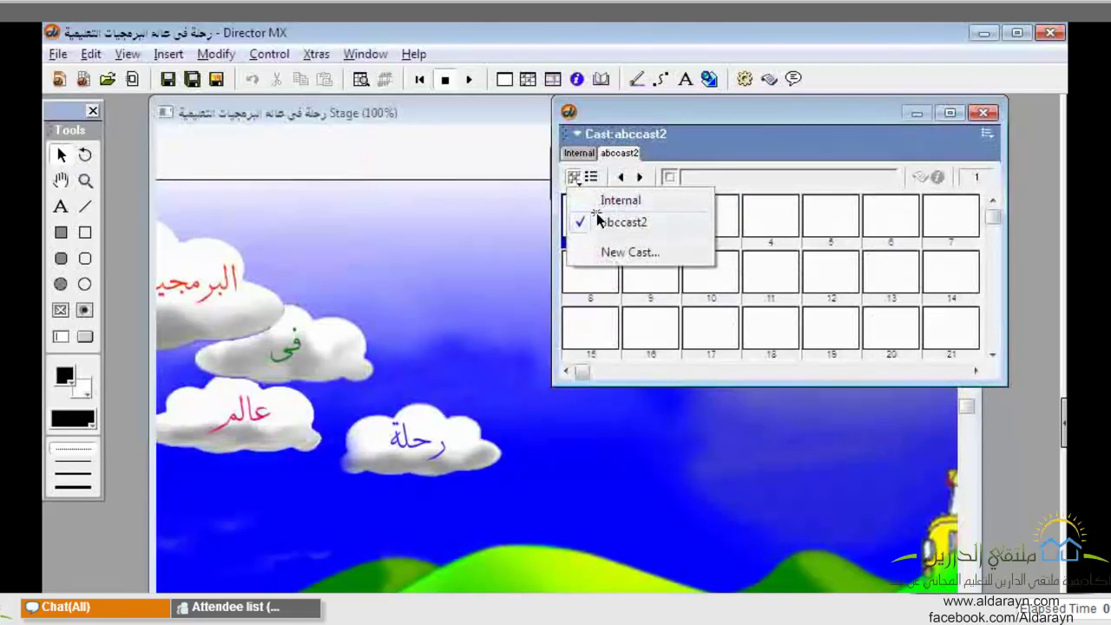
pyautogui.click(593, 204)
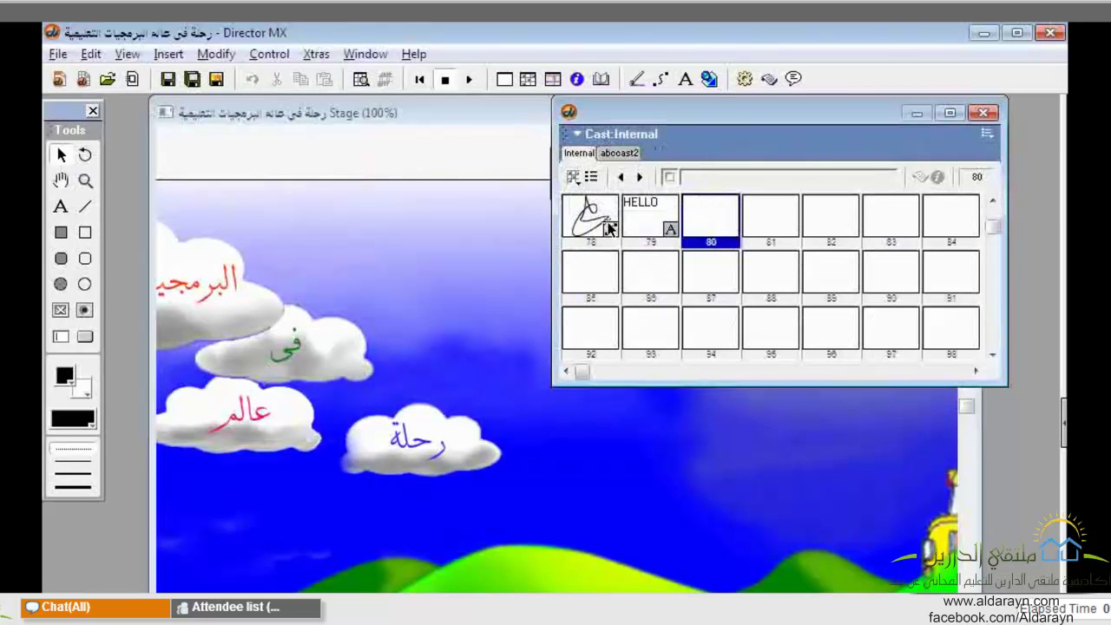
pyautogui.click(574, 176)
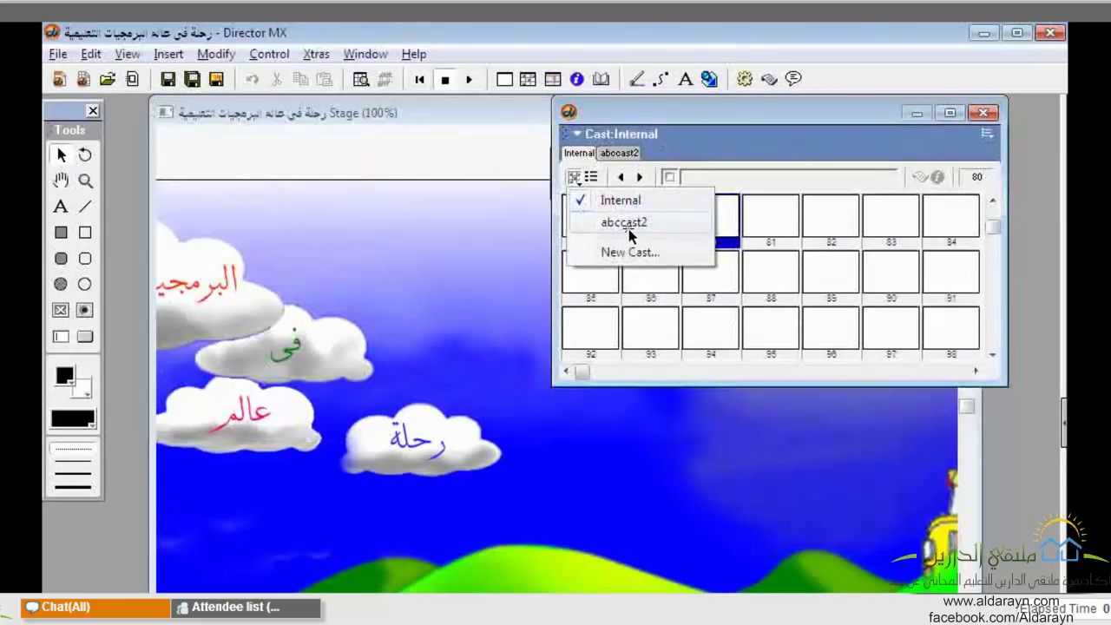
pyautogui.click(580, 202)
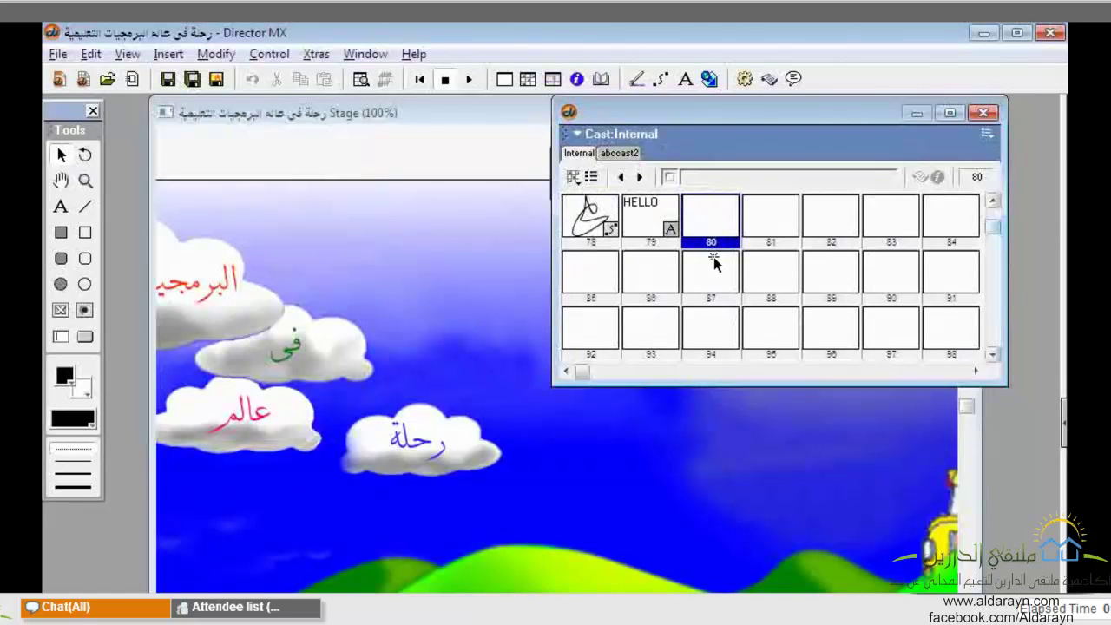
pyautogui.scroll(10, 719, 263)
pyautogui.click(573, 177)
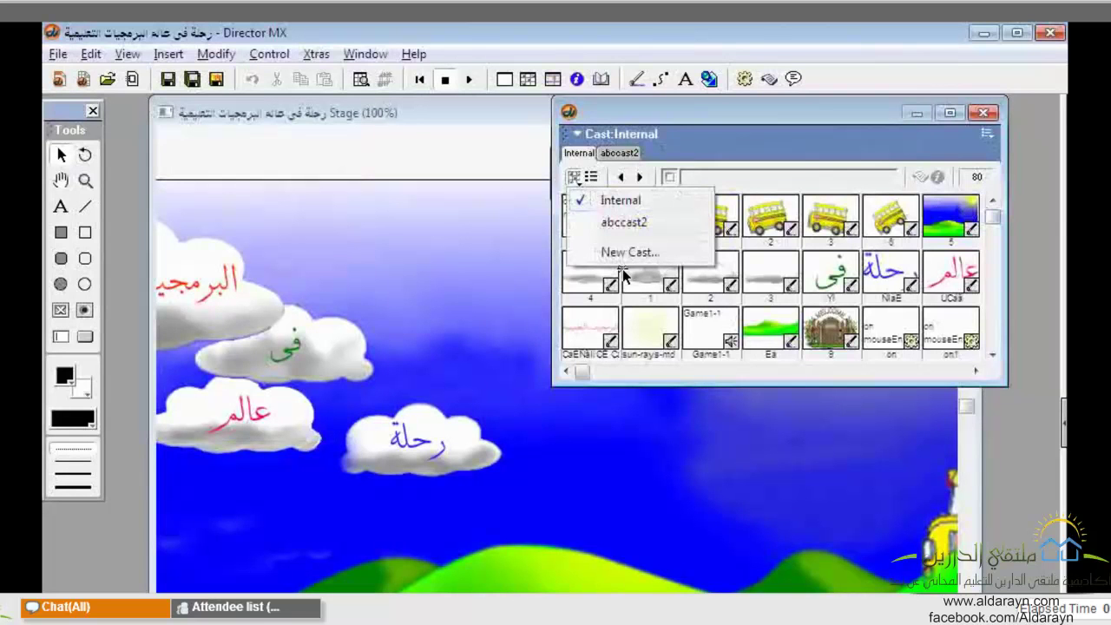
pyautogui.click(598, 184)
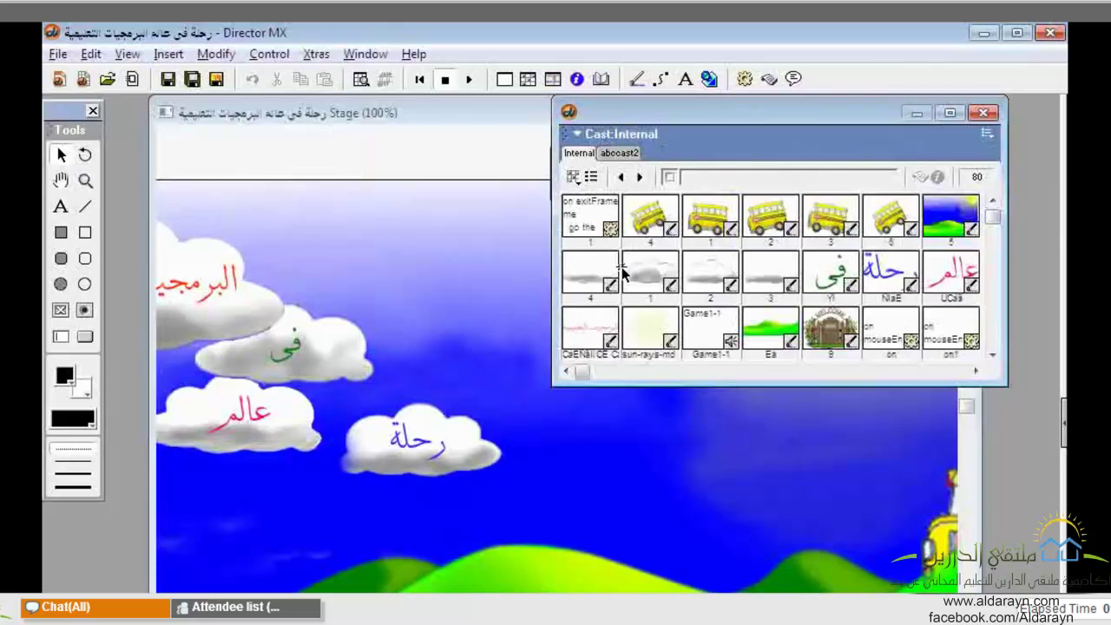
# - Display the Internal cast in list view and look through its members' names, numbers and types
pyautogui.click(591, 176)
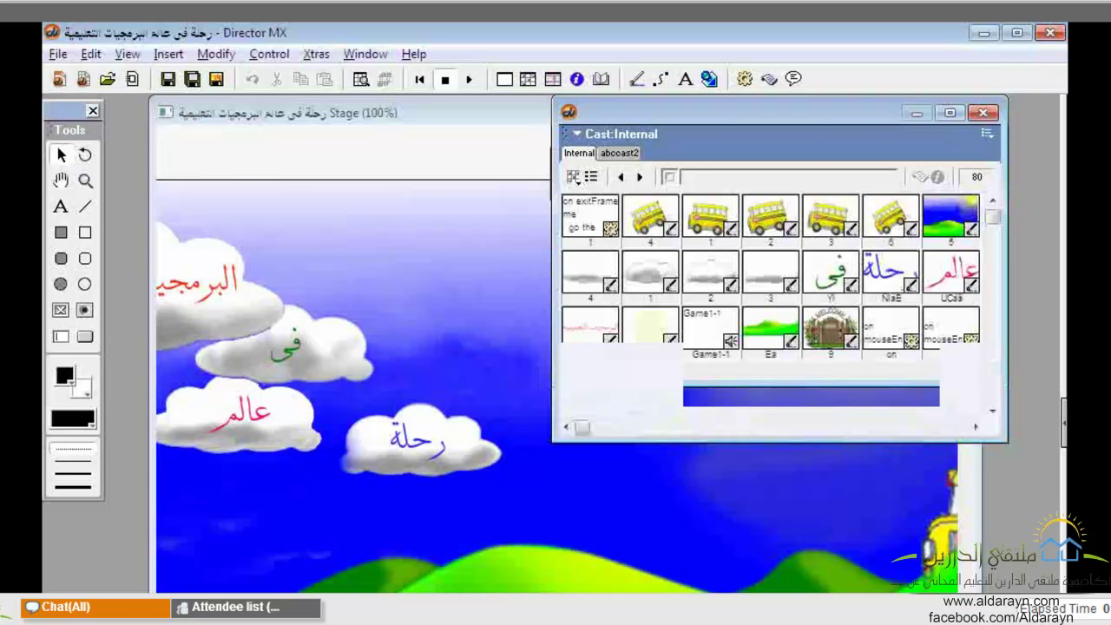
pyautogui.click(592, 177)
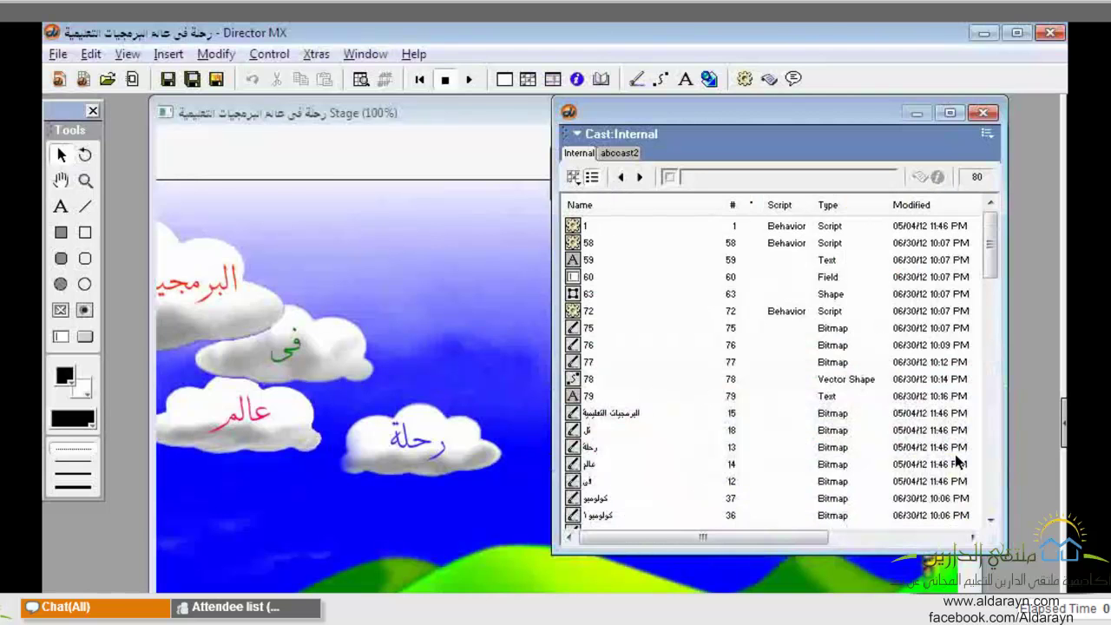
pyautogui.scroll(-15, 959, 473)
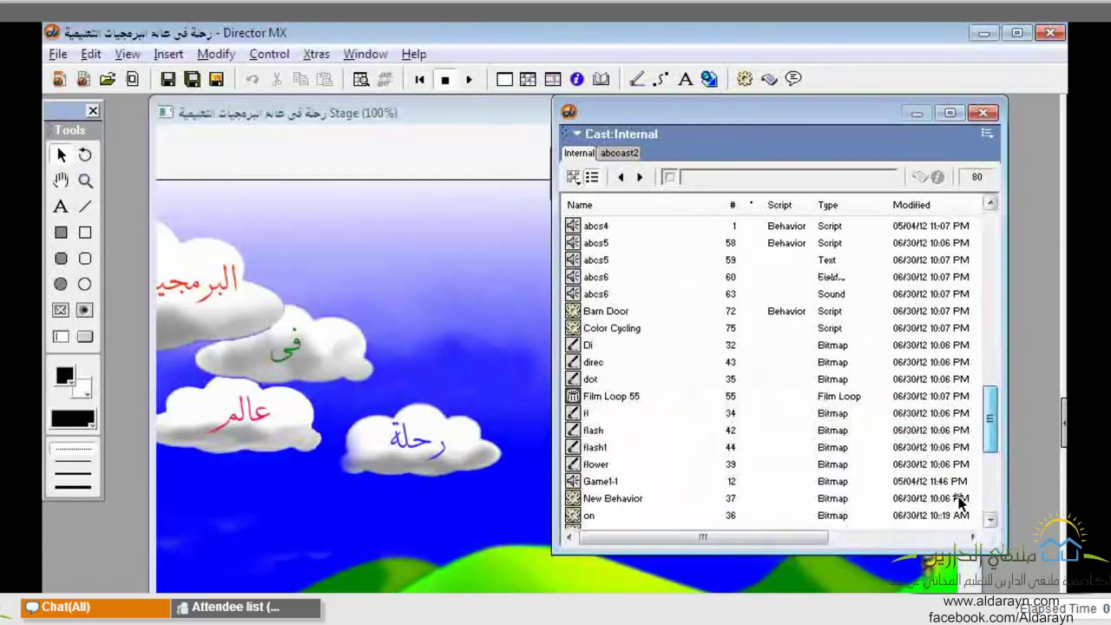
# - Select text member 59 in the list and return the Cast window to thumbnail view
pyautogui.scroll(15, 994, 448)
pyautogui.click(651, 260)
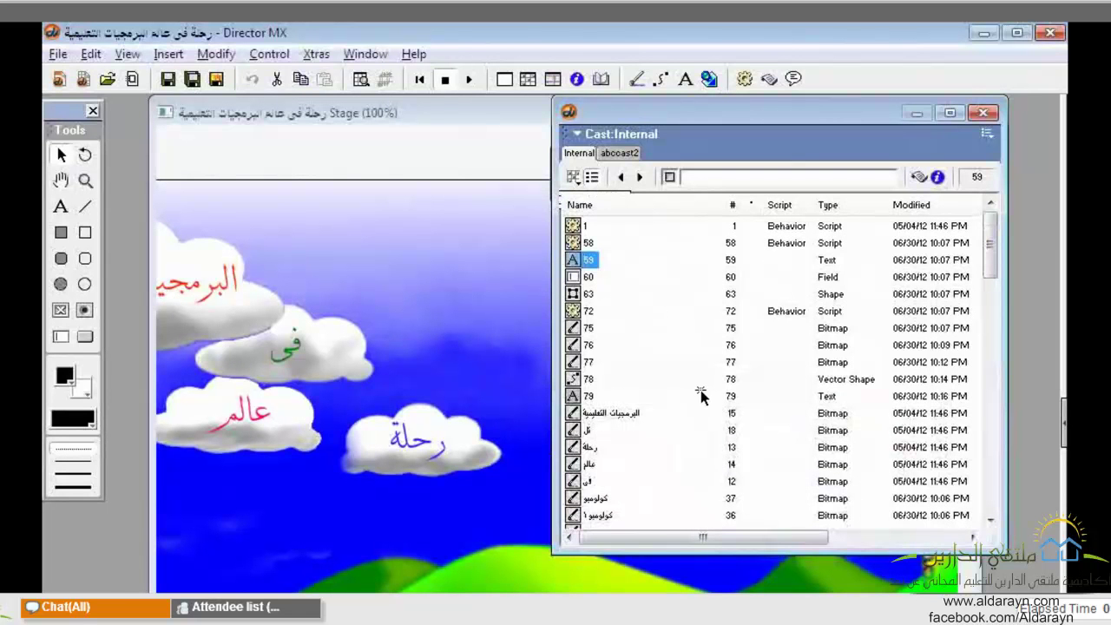
pyautogui.click(584, 176)
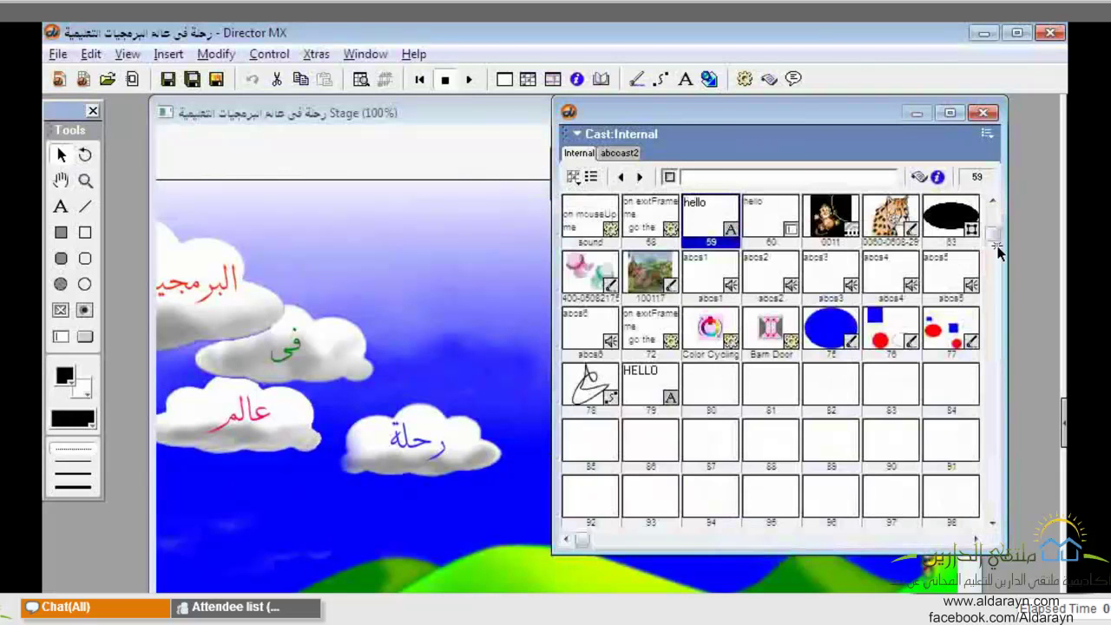
# - Look through the Internal cast's thumbnails from the first members down to the last used ones
pyautogui.moveTo(995, 236); pyautogui.dragTo(994, 213)
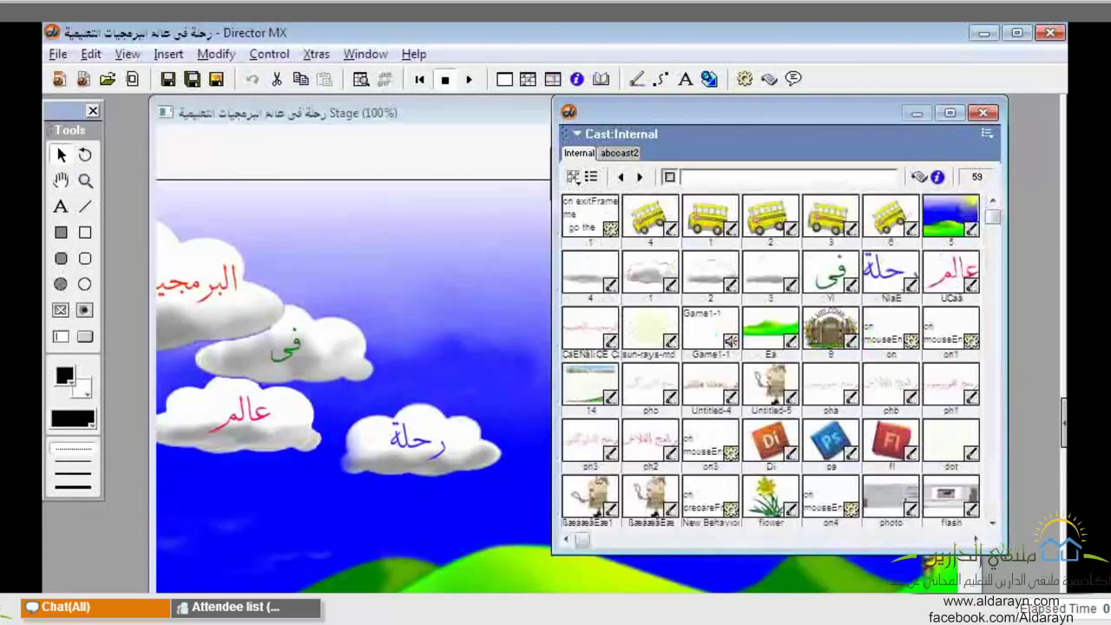
pyautogui.scroll(-2, 917, 513)
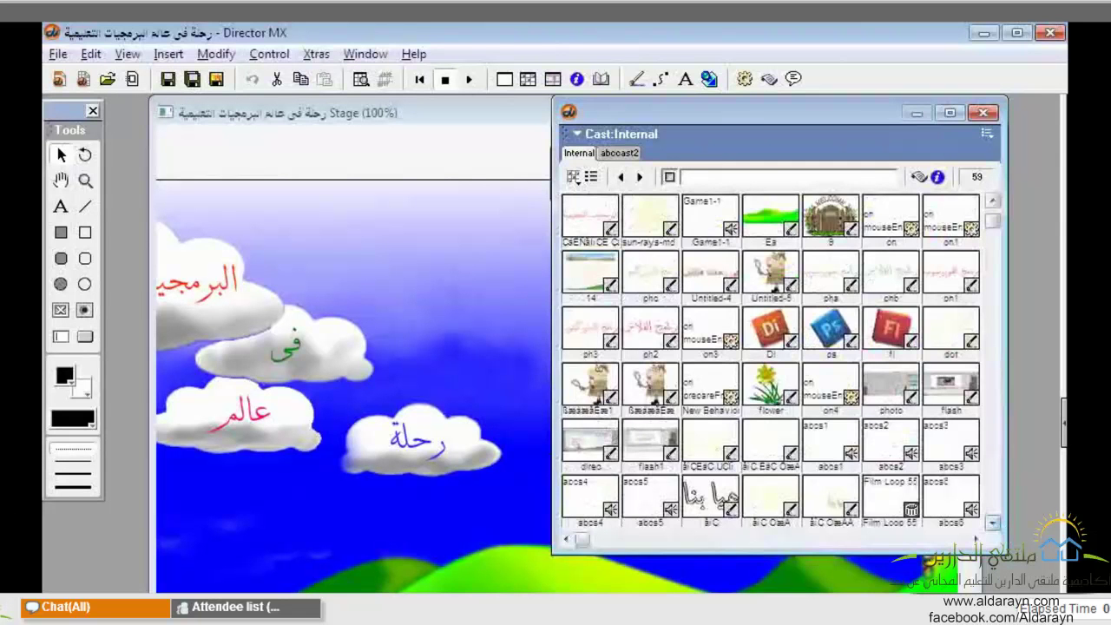
pyautogui.click(994, 523)
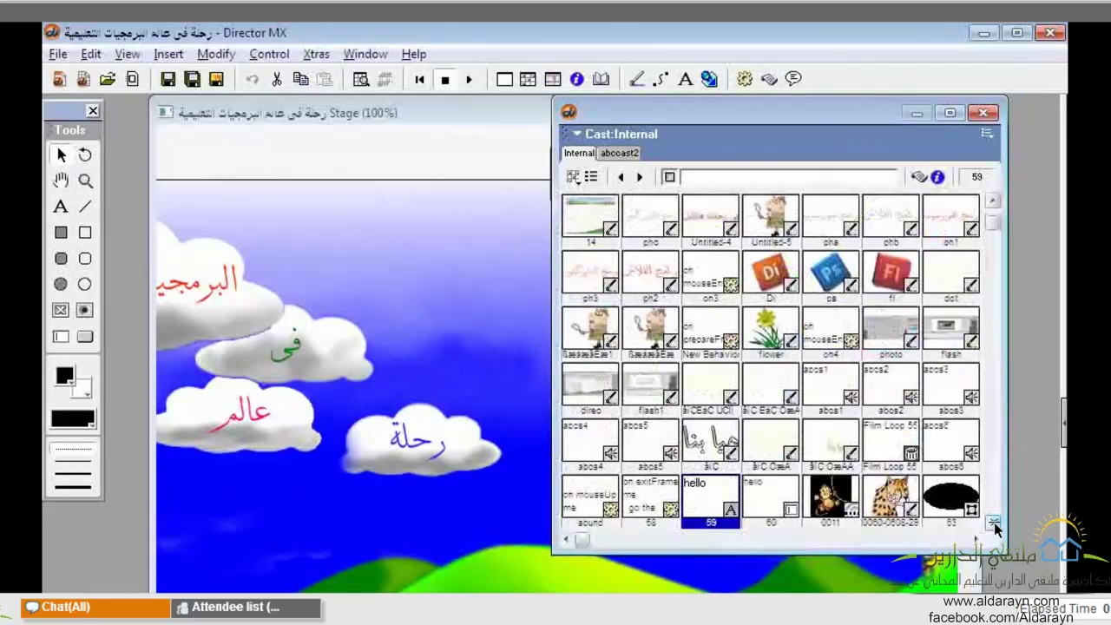
pyautogui.click(992, 523)
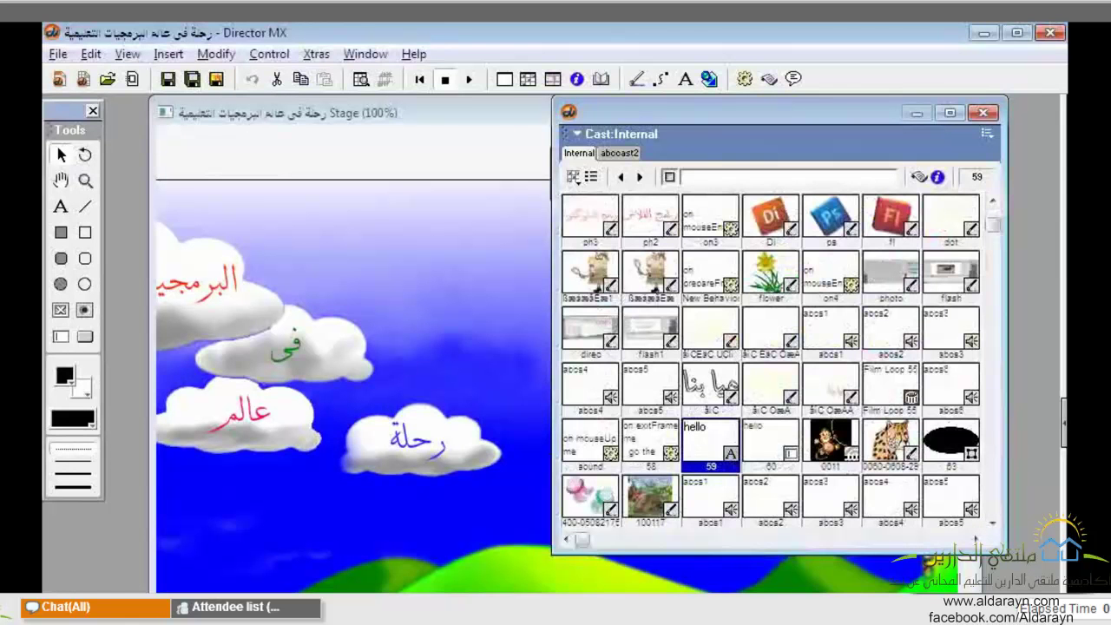
pyautogui.click(993, 524)
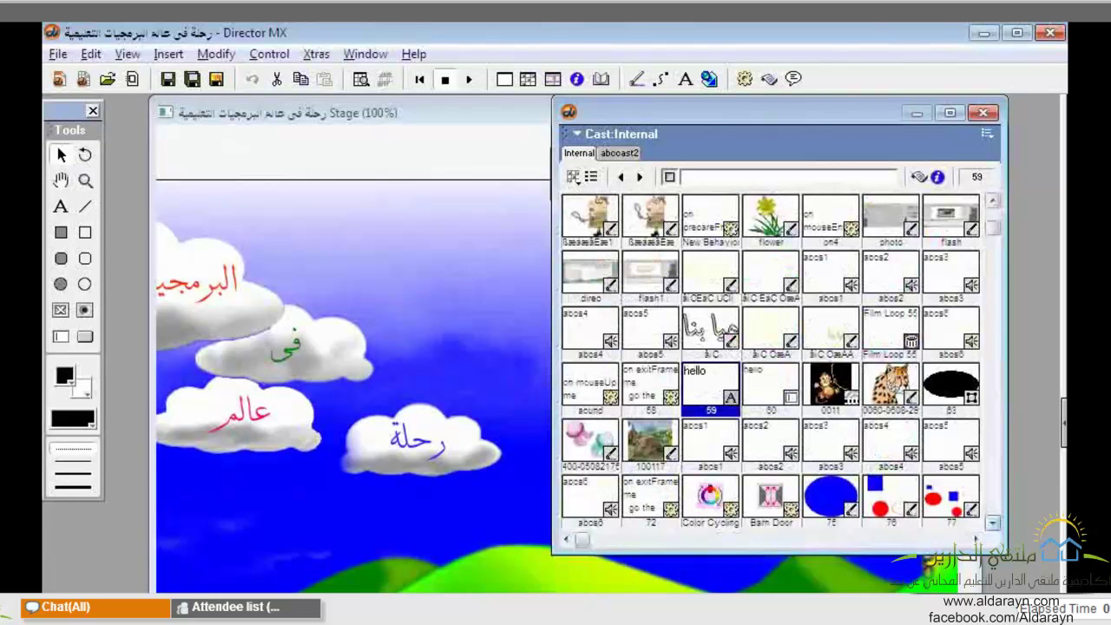
pyautogui.scroll(-1, 608, 507)
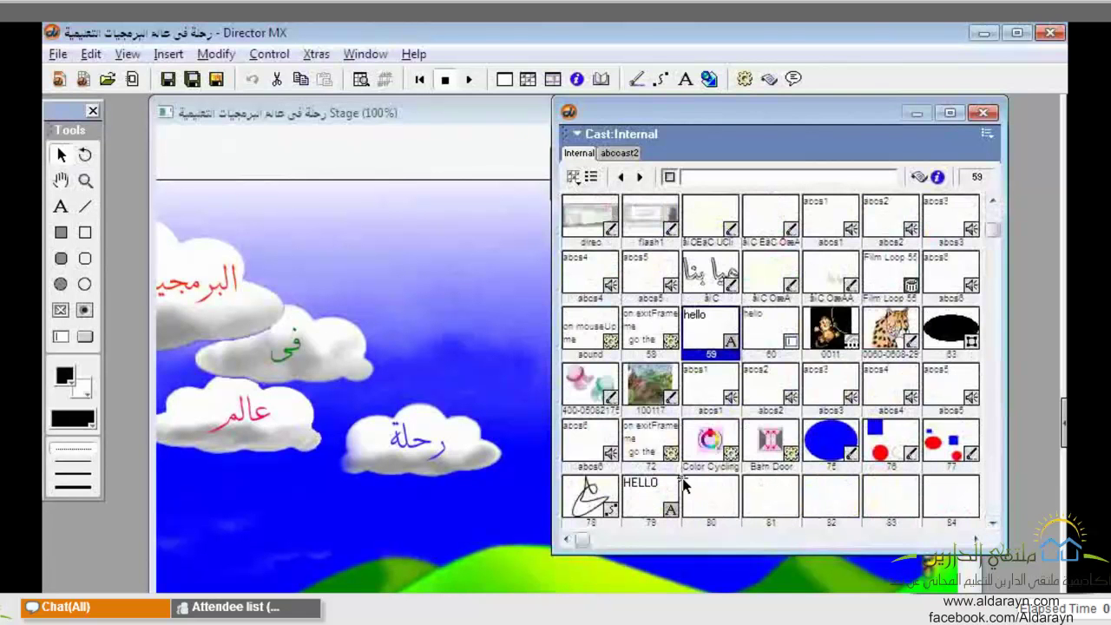
# - Pick out shape member 63, script 72, Color Cycling and Barn Door in the Internal cast, and review the other members
pyautogui.click(970, 343)
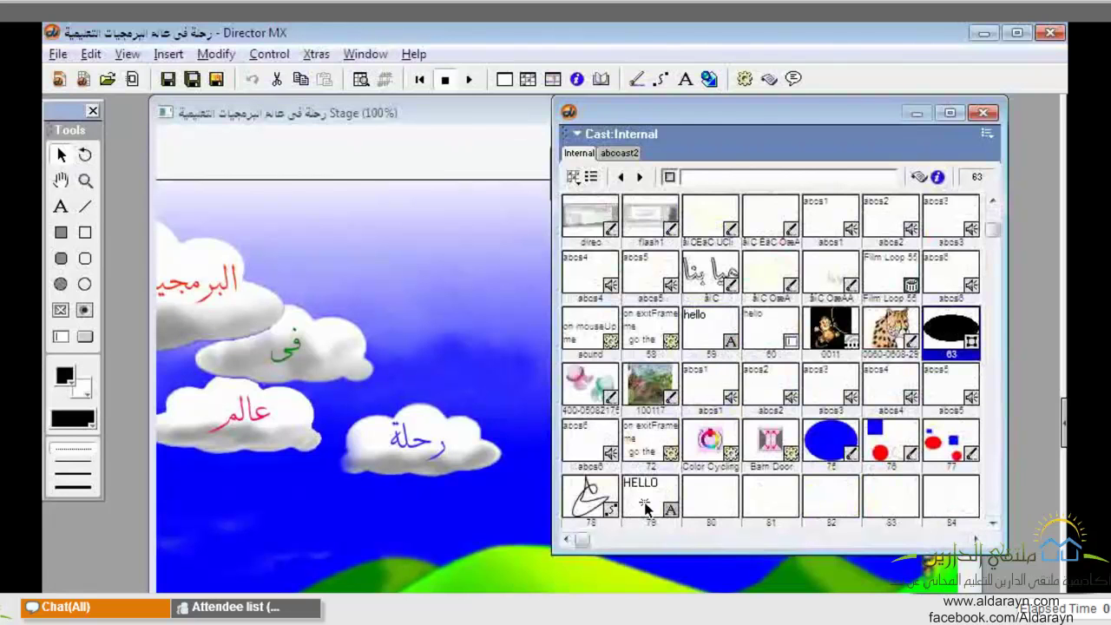
pyautogui.click(776, 452)
pyautogui.click(718, 449)
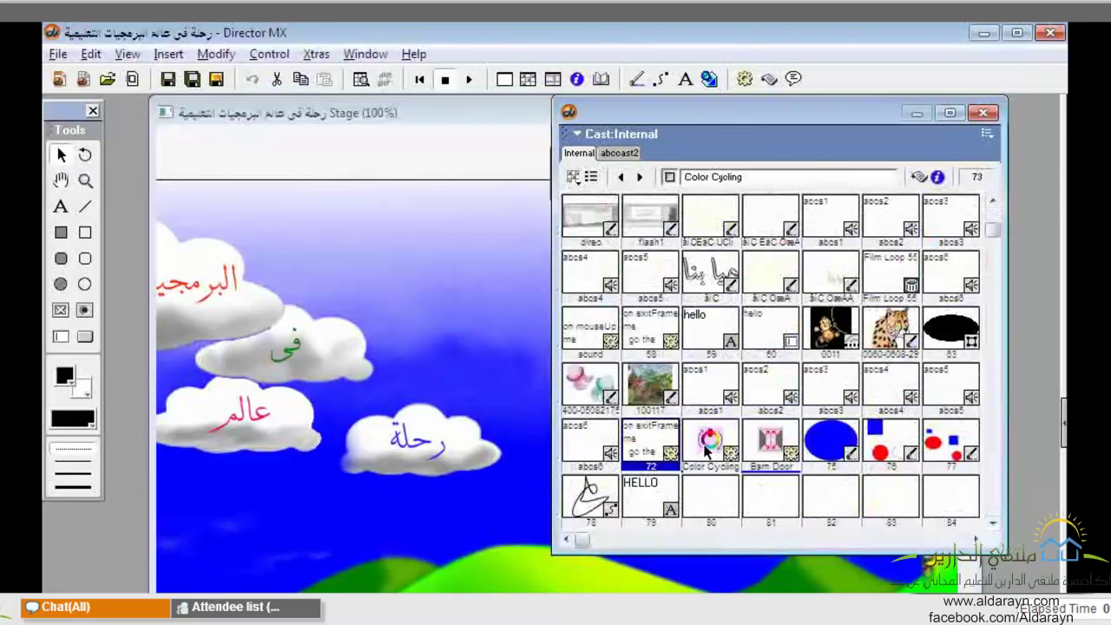
pyautogui.click(671, 456)
pyautogui.click(710, 452)
pyautogui.click(758, 456)
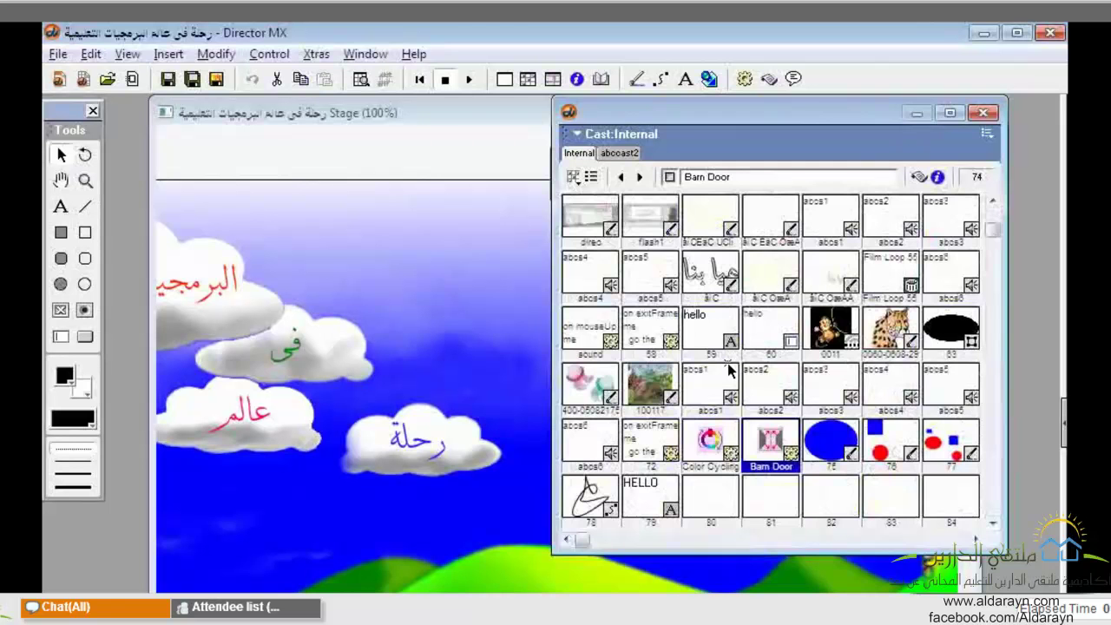
pyautogui.scroll(5, 786, 396)
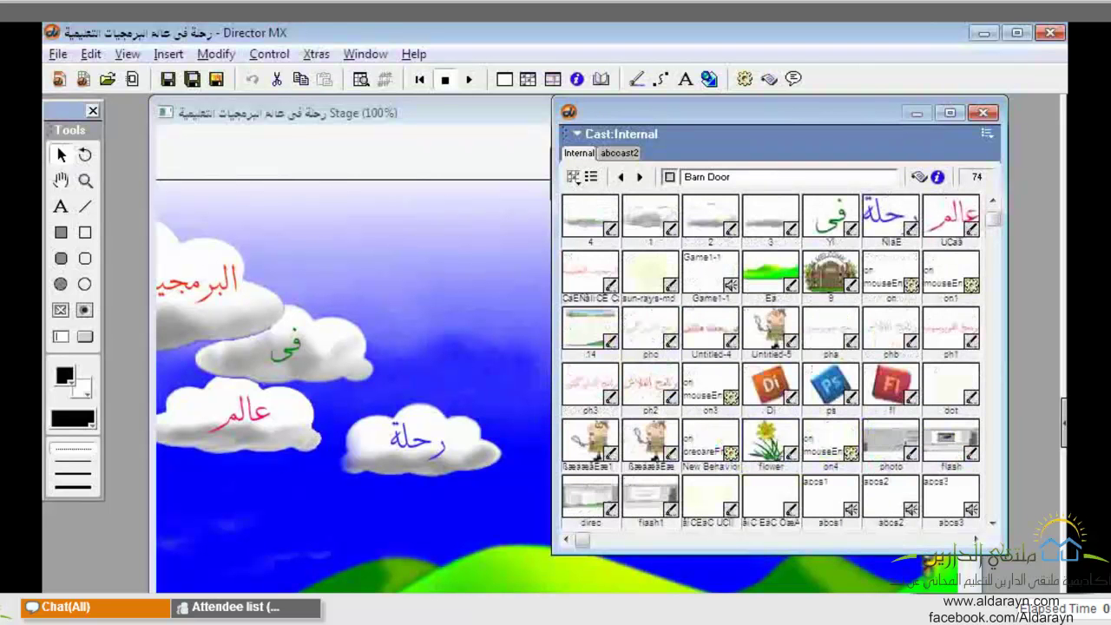
pyautogui.scroll(-1, 774, 388)
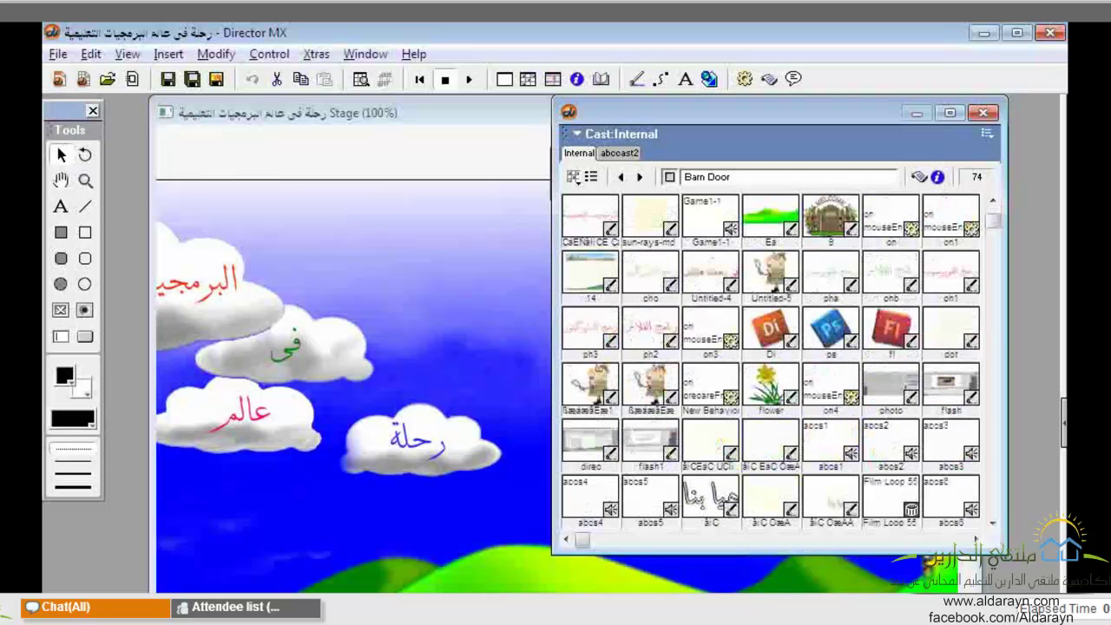
pyautogui.scroll(-5, 775, 395)
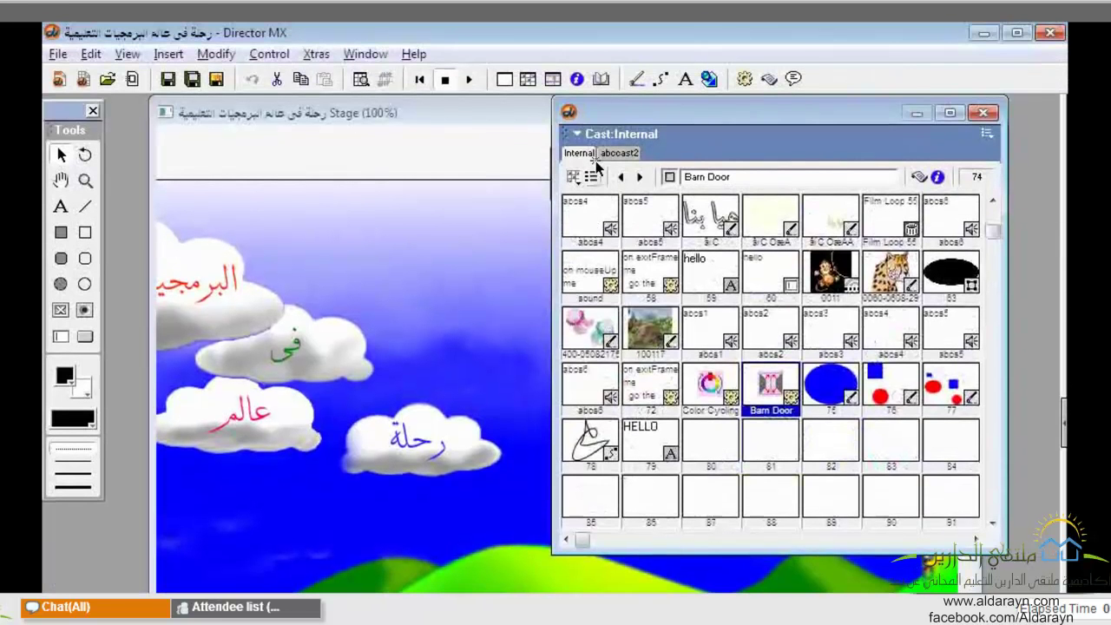
# - Switch the Cast window back and forth between the Internal cast and abccast2, ending on abccast2
pyautogui.click(595, 165)
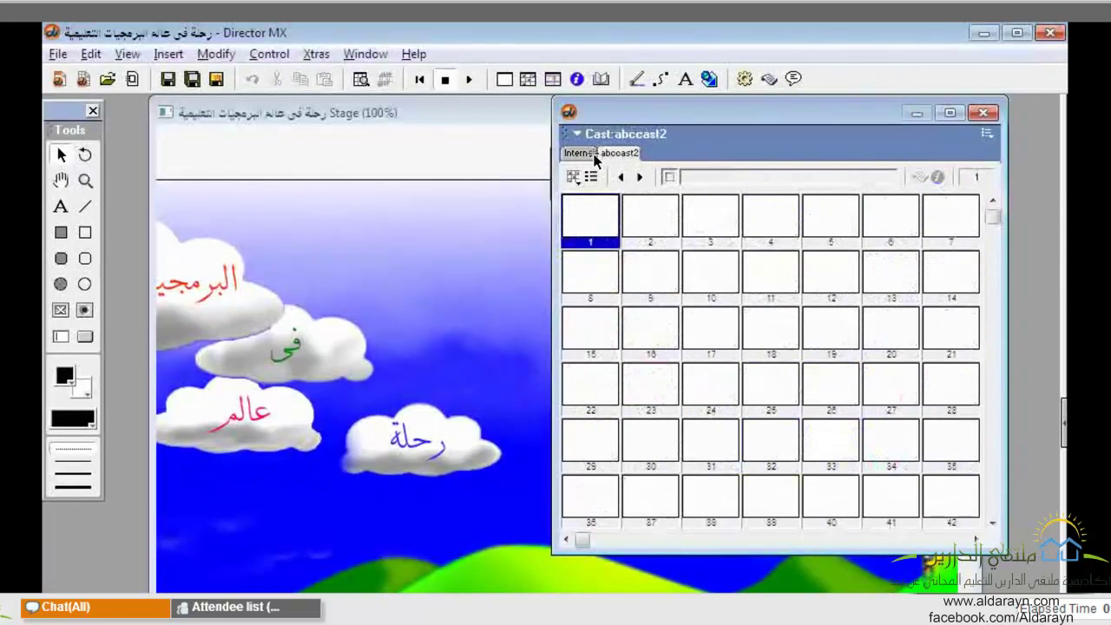
pyautogui.click(594, 154)
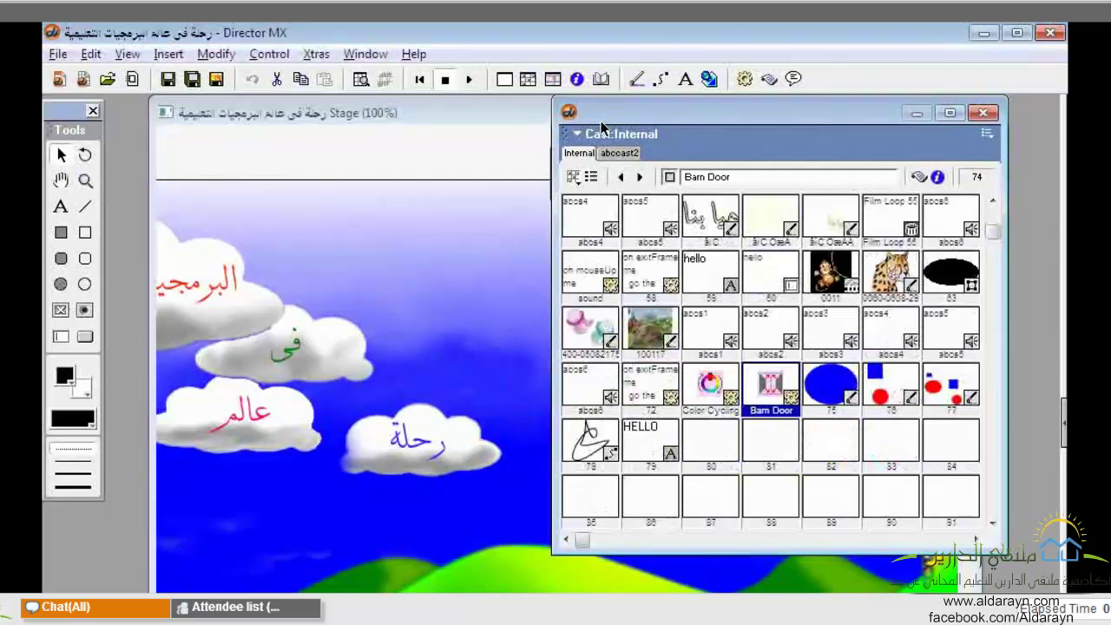
pyautogui.click(573, 176)
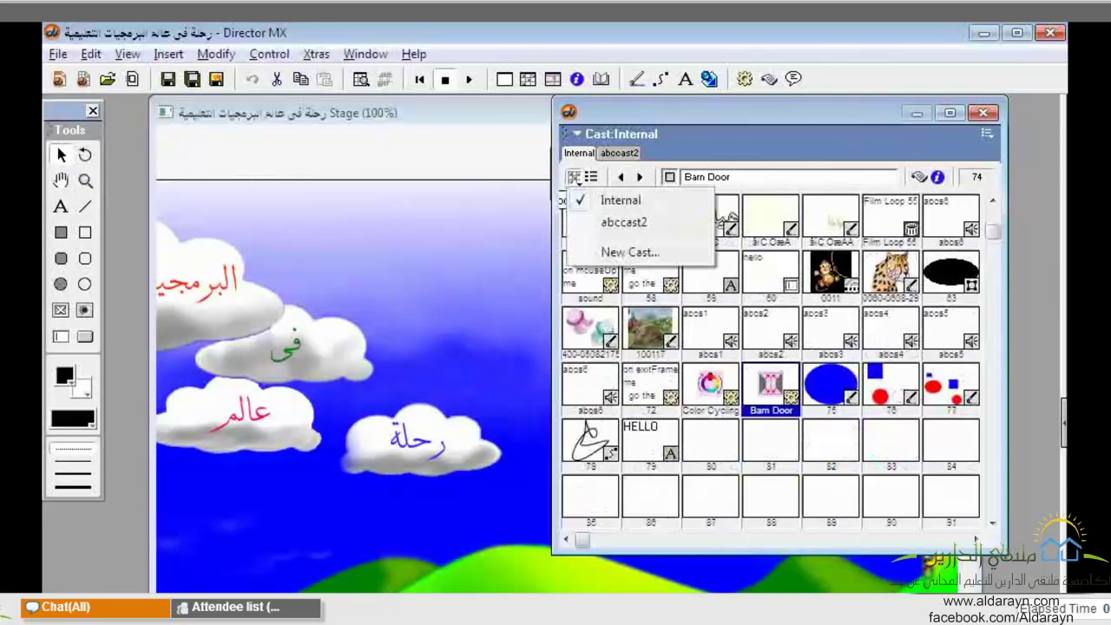
pyautogui.click(619, 222)
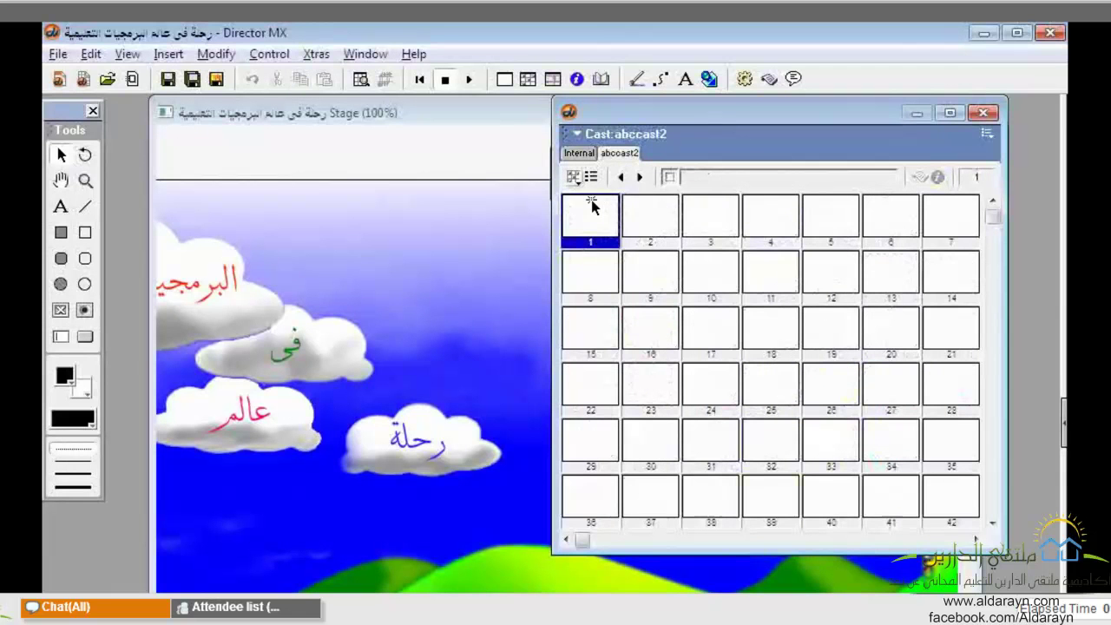
pyautogui.click(574, 176)
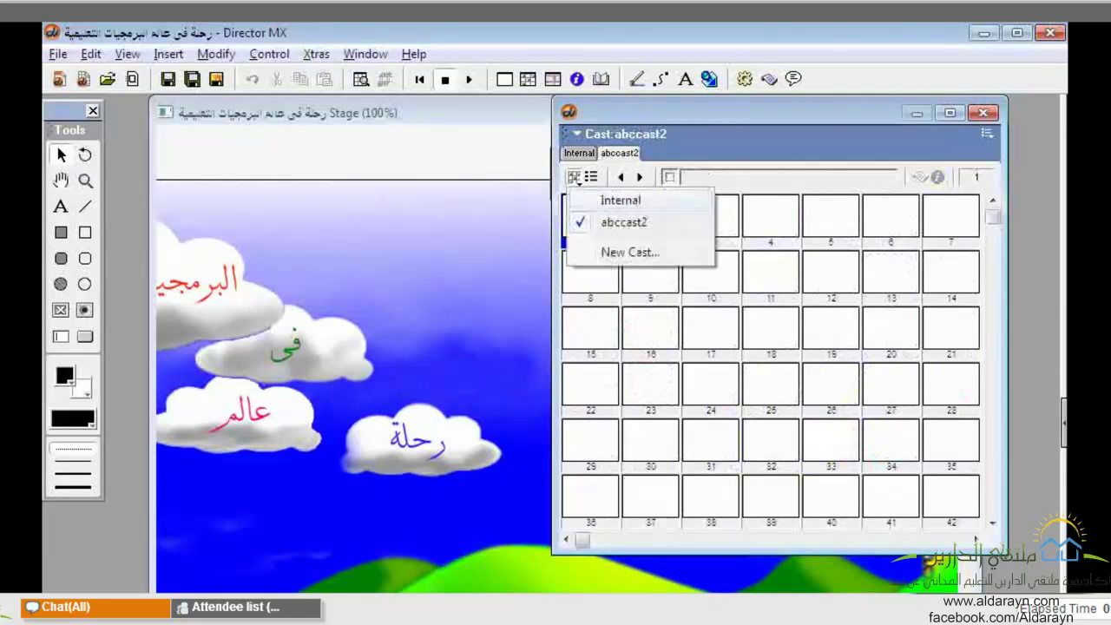
pyautogui.click(621, 199)
pyautogui.click(606, 152)
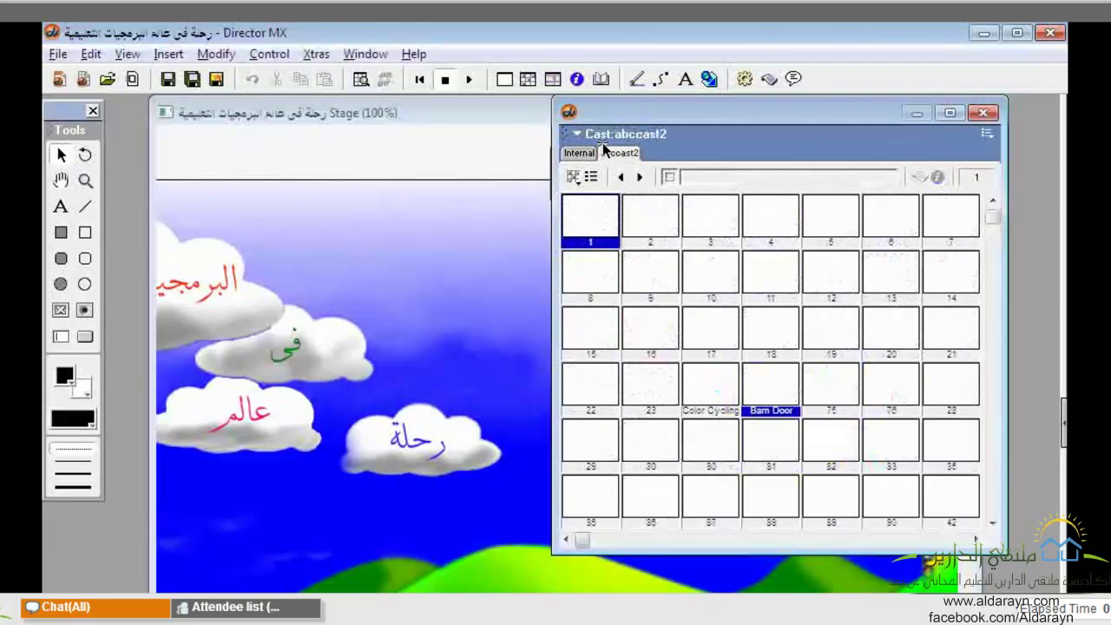
# - Create two more casts, keeping the default name for each
pyautogui.click(574, 176)
pyautogui.click(631, 252)
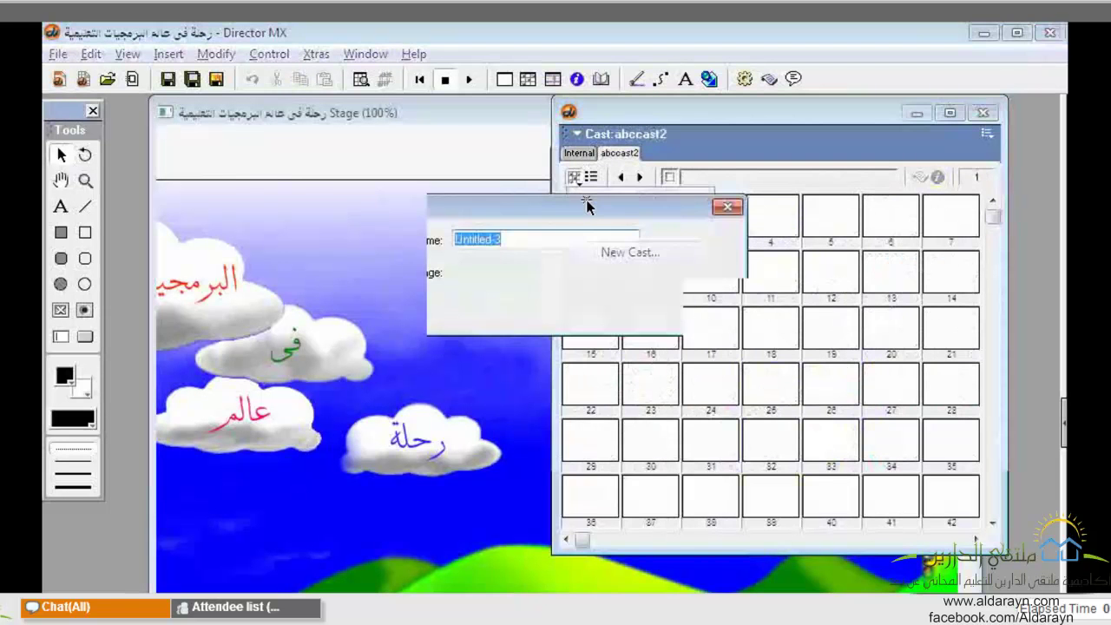
pyautogui.click(698, 239)
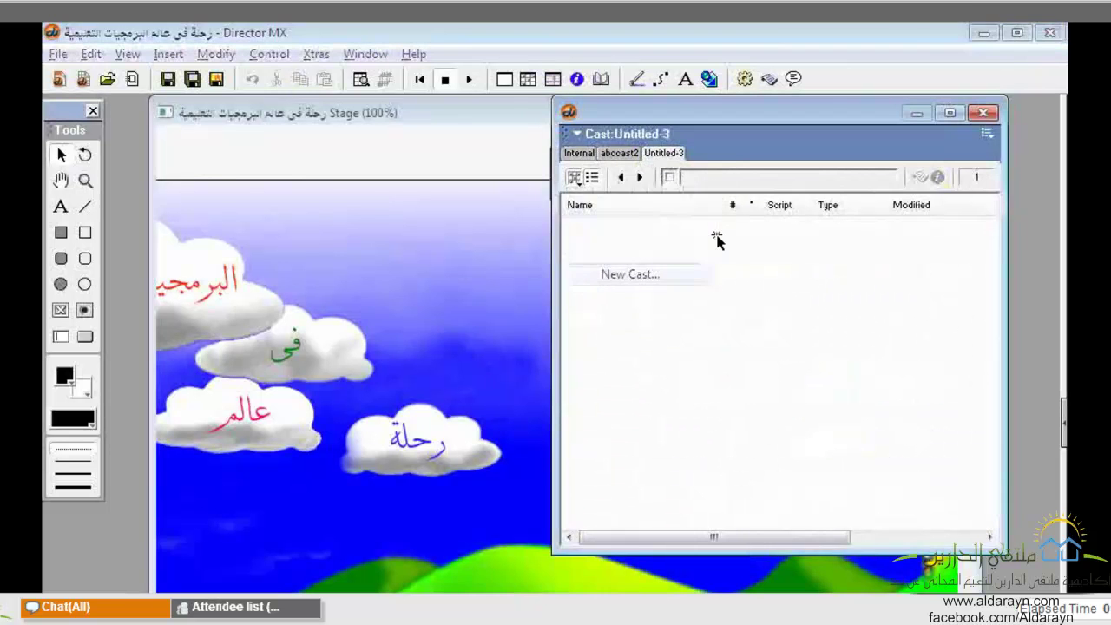
pyautogui.click(717, 240)
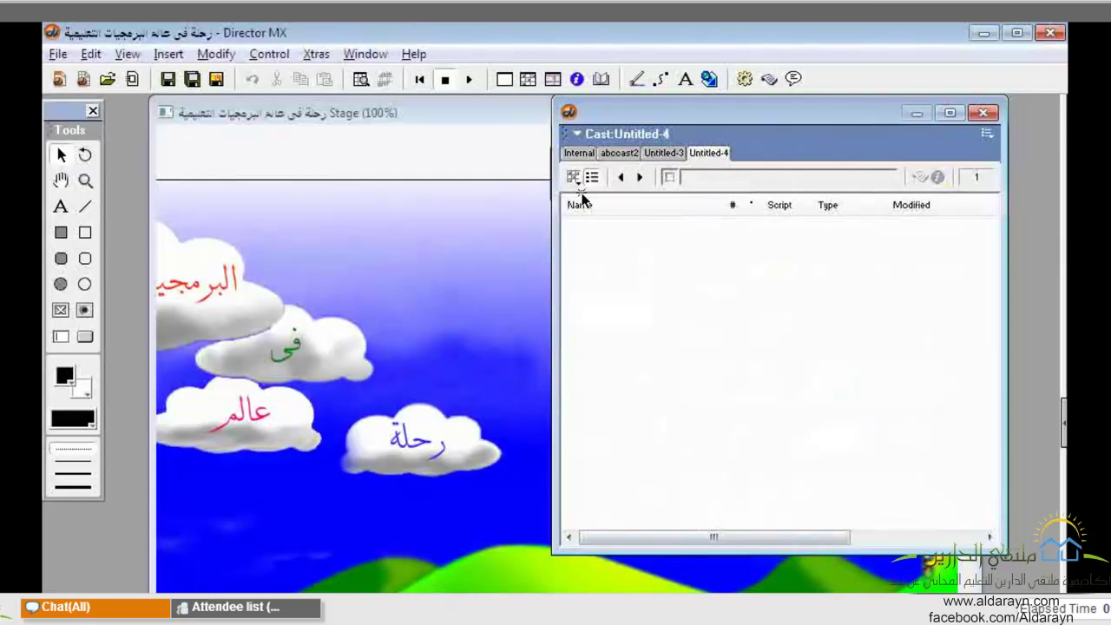
# - Switch the Cast window through Internal, abccast2 and Untitled-4, and return to the Internal cast
pyautogui.click(583, 270)
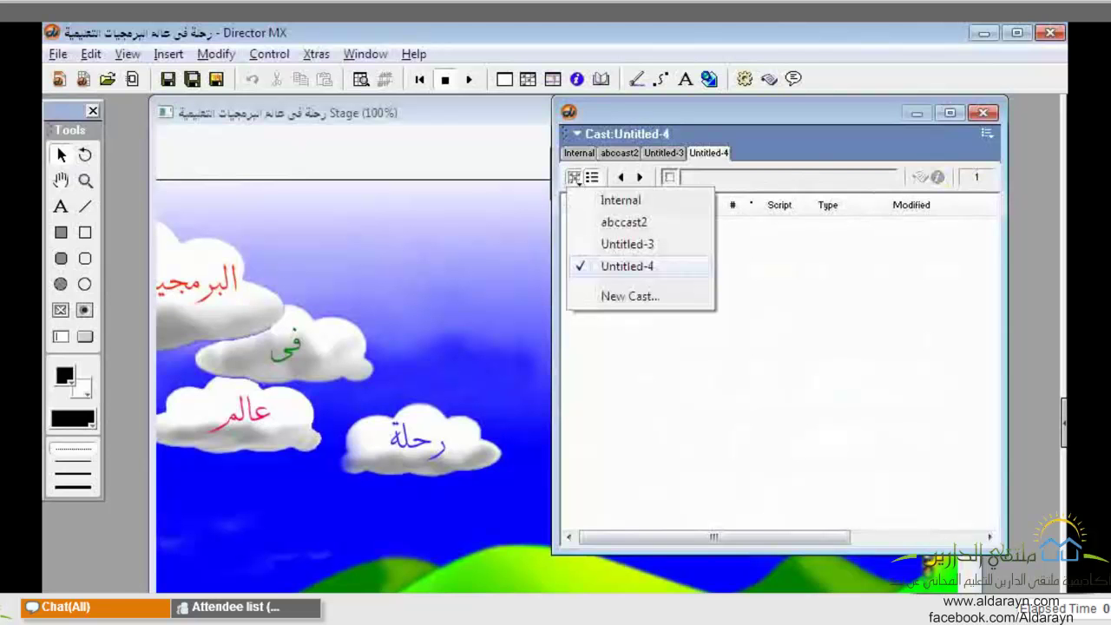
pyautogui.click(612, 200)
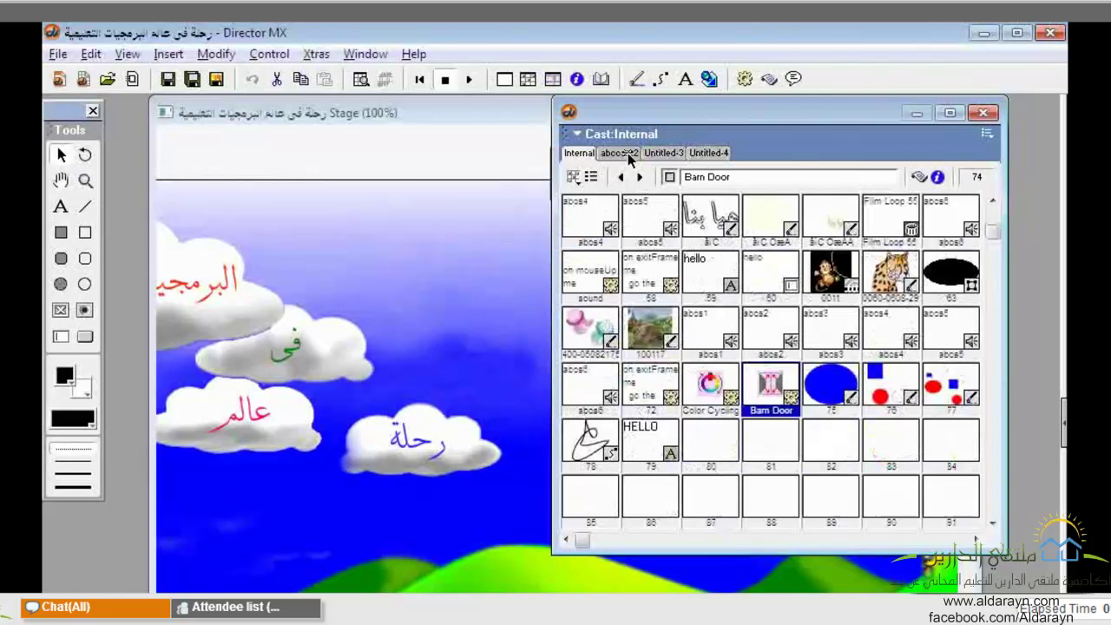
pyautogui.click(619, 154)
pyautogui.click(707, 153)
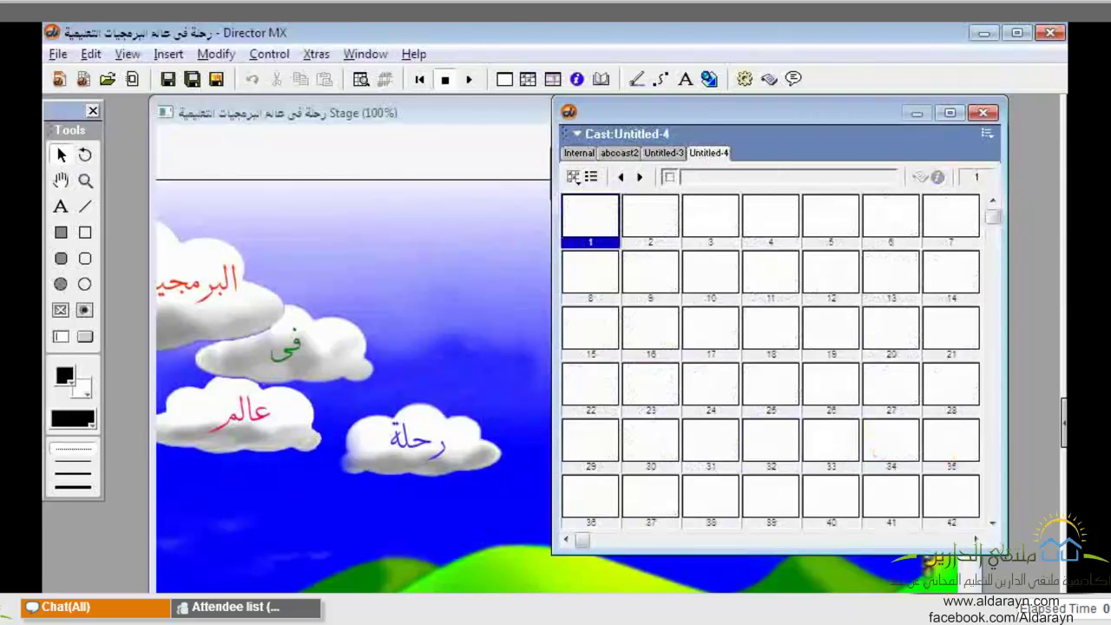
pyautogui.click(579, 153)
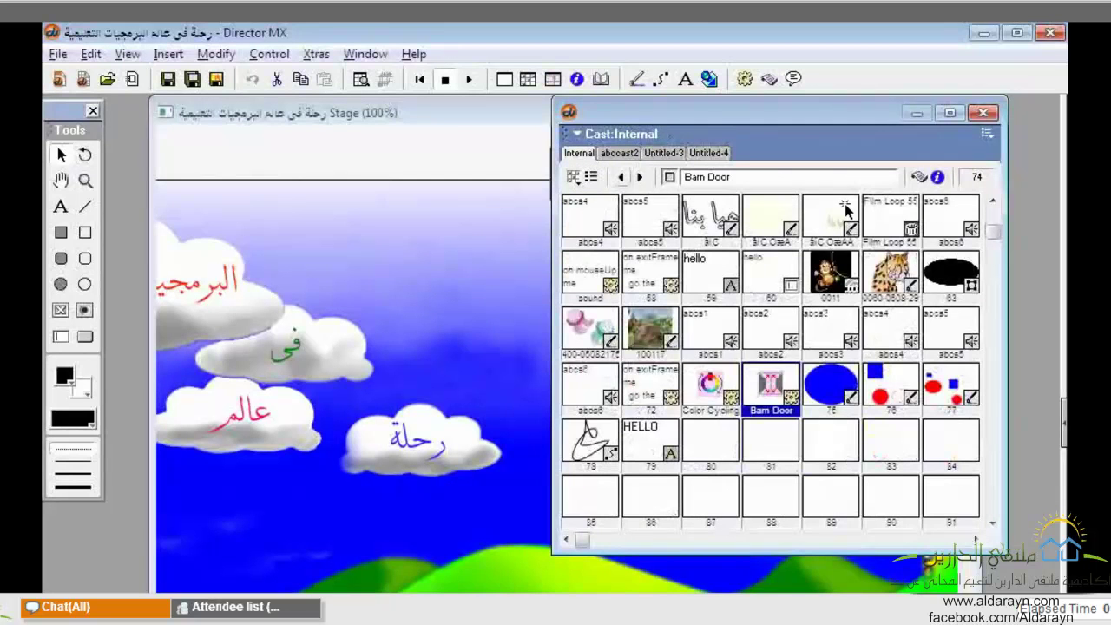
# - Step backward through the Internal cast members from Barn Door to the sound abcs1 at number 67
pyautogui.click(621, 176)
pyautogui.click(621, 177)
pyautogui.click(621, 176)
pyautogui.click(621, 176)
pyautogui.click(621, 176)
pyautogui.click(621, 176)
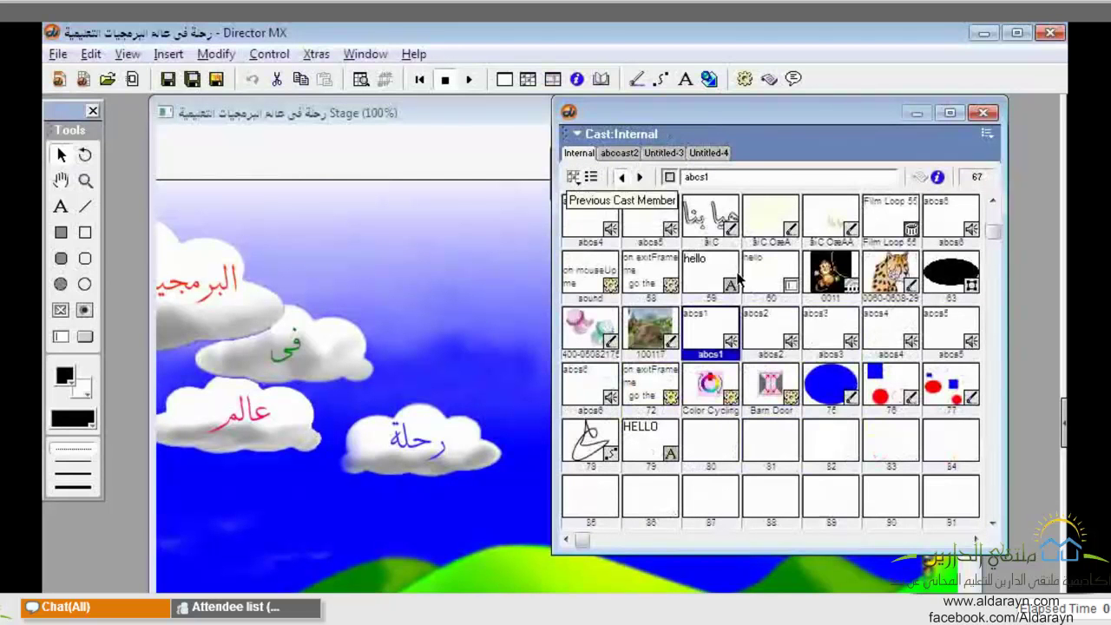
# - Step forward through the Internal cast members to the sound abcs6 at number 71
pyautogui.click(647, 183)
pyautogui.click(647, 182)
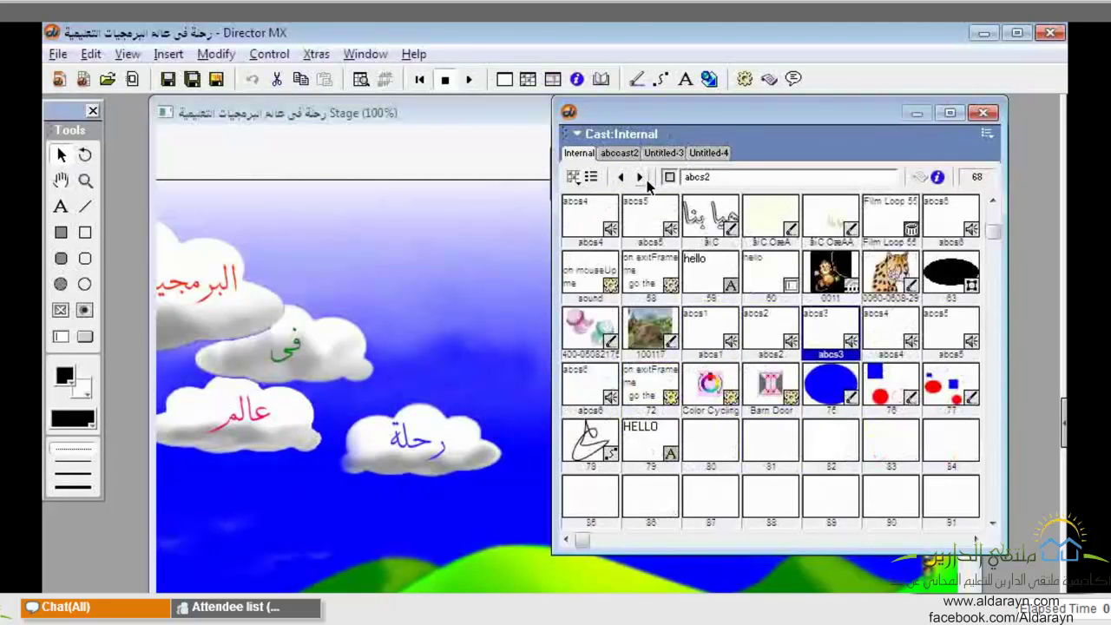
pyautogui.click(647, 182)
pyautogui.click(647, 183)
pyautogui.click(646, 182)
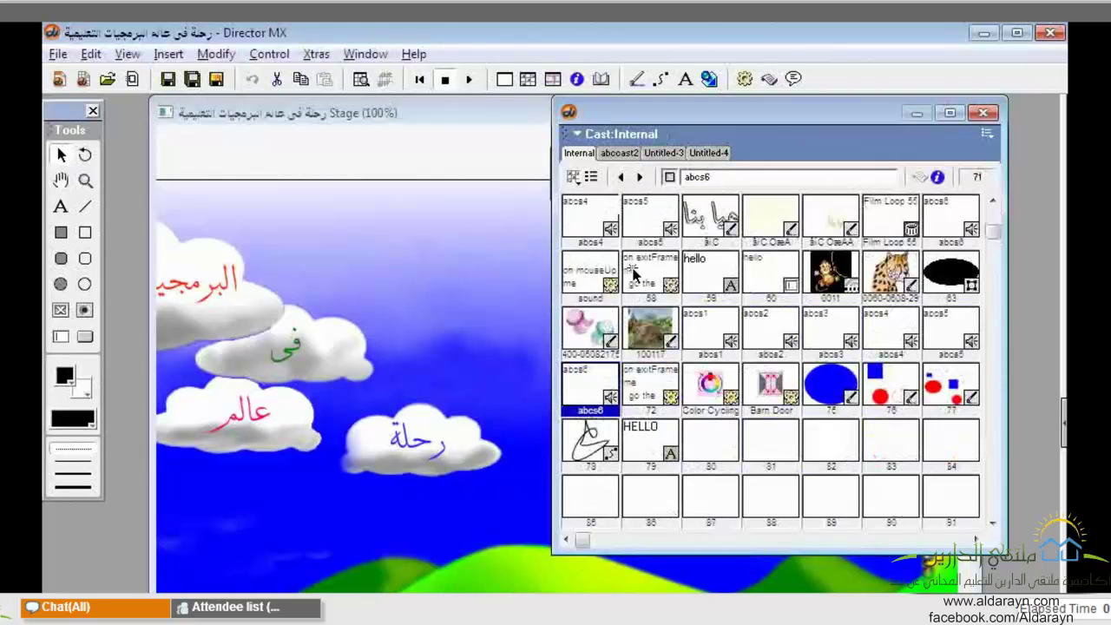
pyautogui.press('Up')
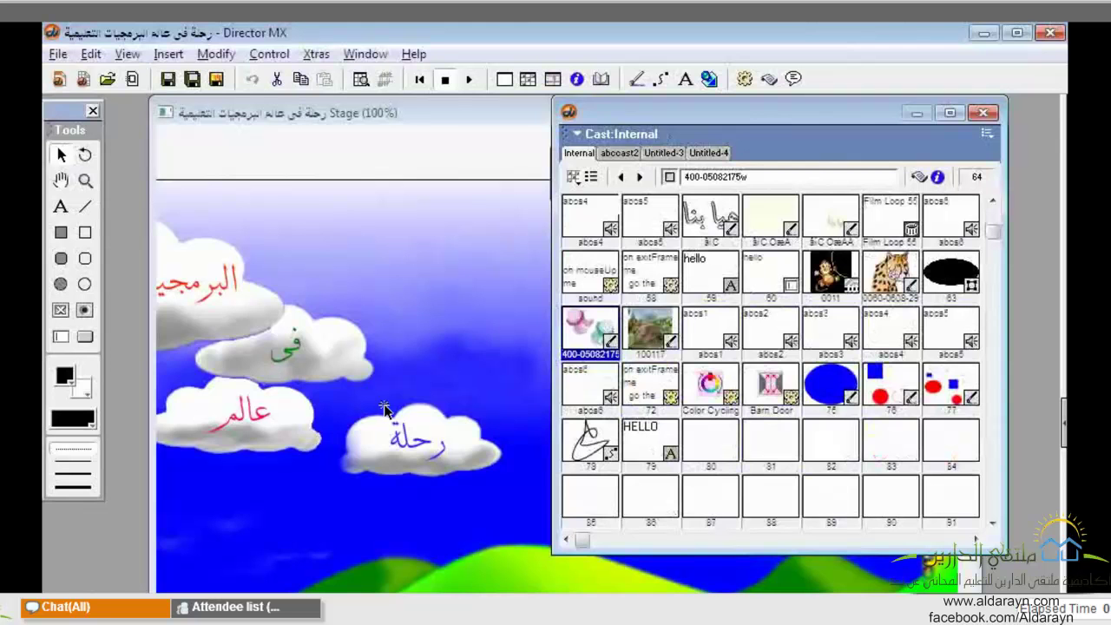
pyautogui.click(435, 424)
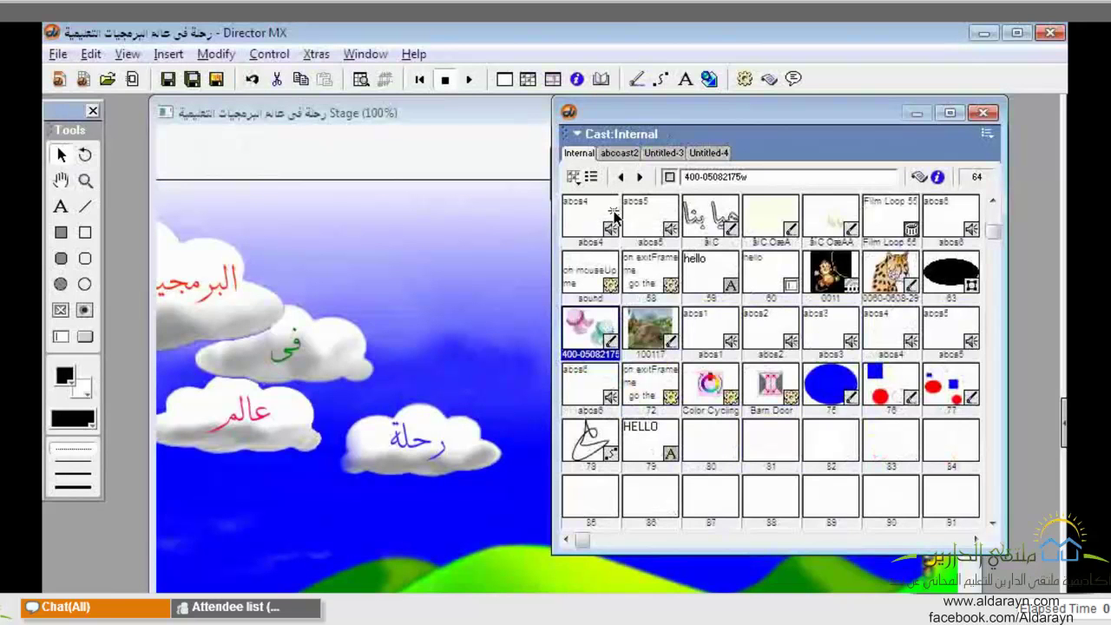
pyautogui.moveTo(587, 340); pyautogui.dragTo(380, 337)
pyautogui.moveTo(426, 293); pyautogui.dragTo(677, 183)
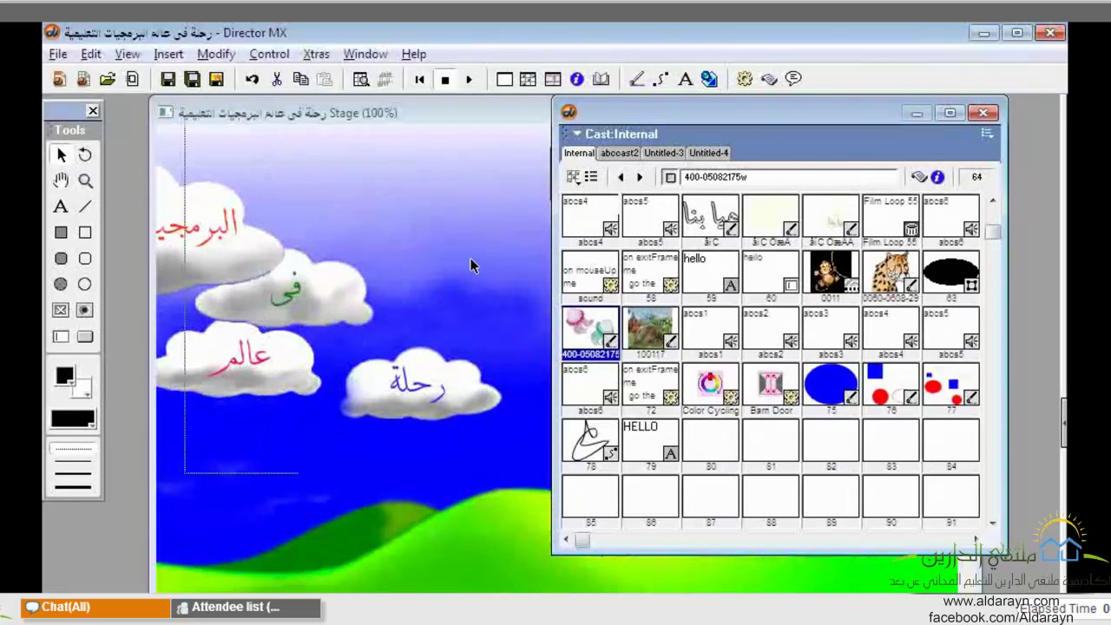
pyautogui.moveTo(471, 259); pyautogui.dragTo(459, 249)
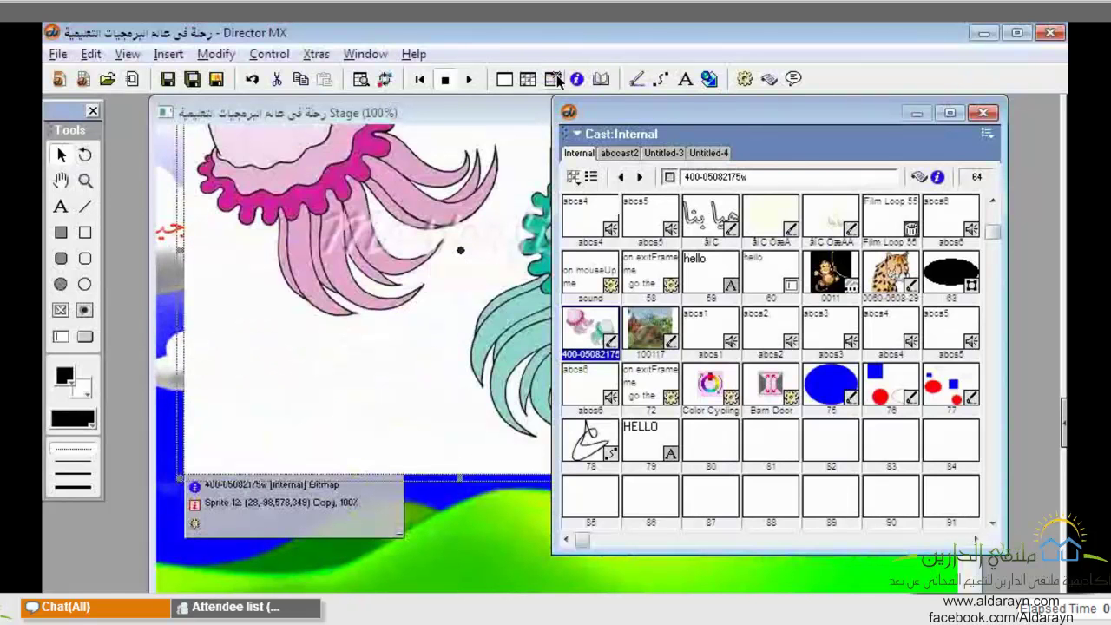
# - Open the Score window, enlarge it and move it over the Stage beside the Cast window
pyautogui.hotkey('ctrl', '4')
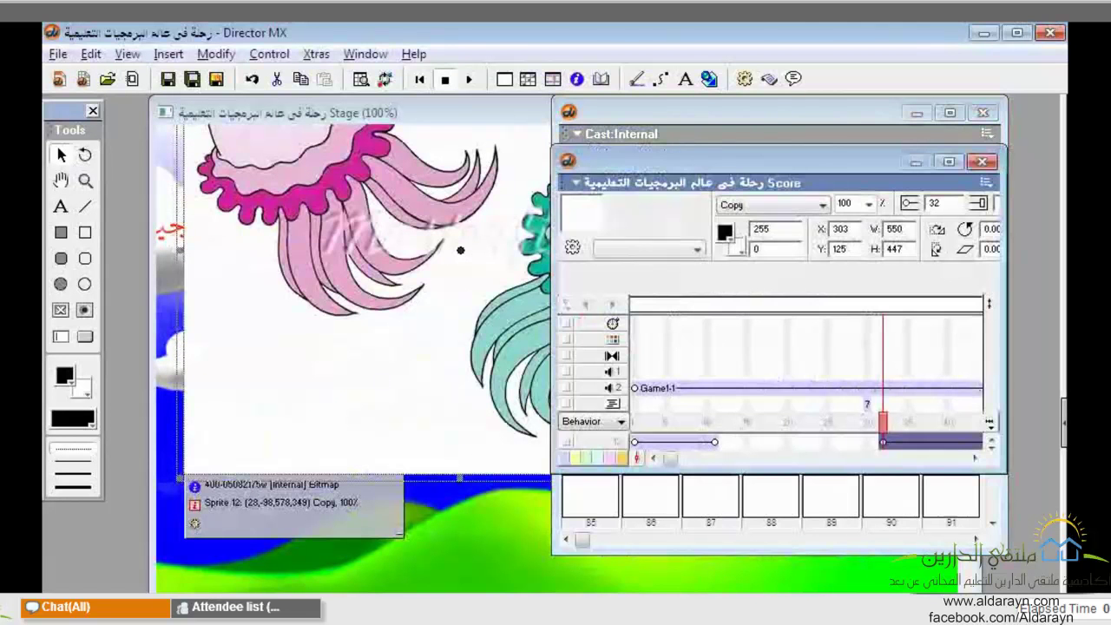
pyautogui.moveTo(1005, 471); pyautogui.dragTo(1034, 593)
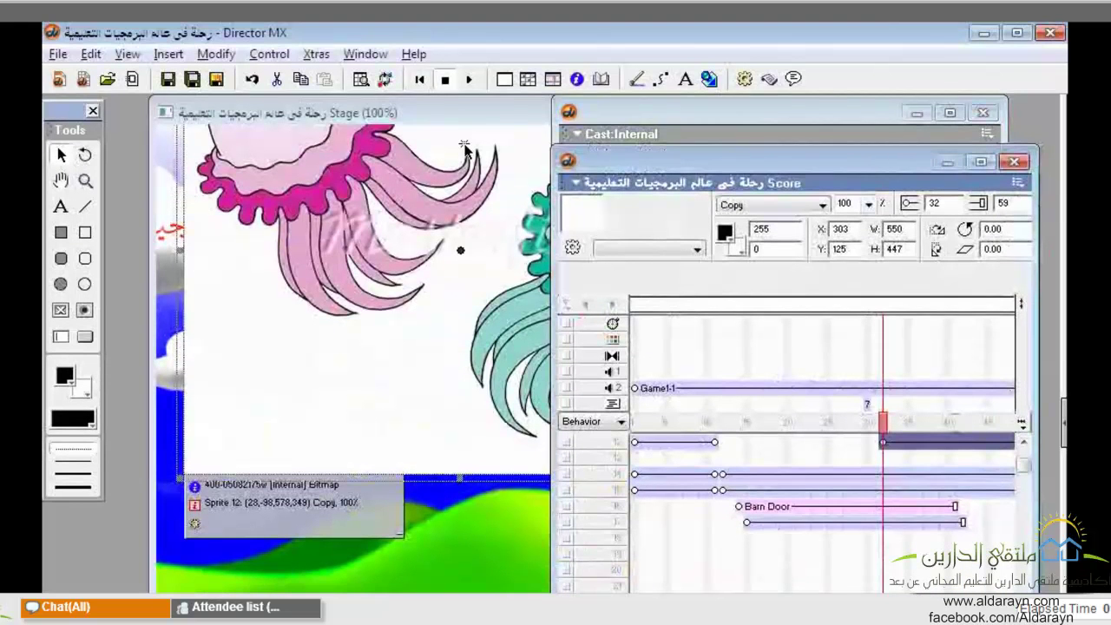
pyautogui.moveTo(608, 162); pyautogui.dragTo(453, 144)
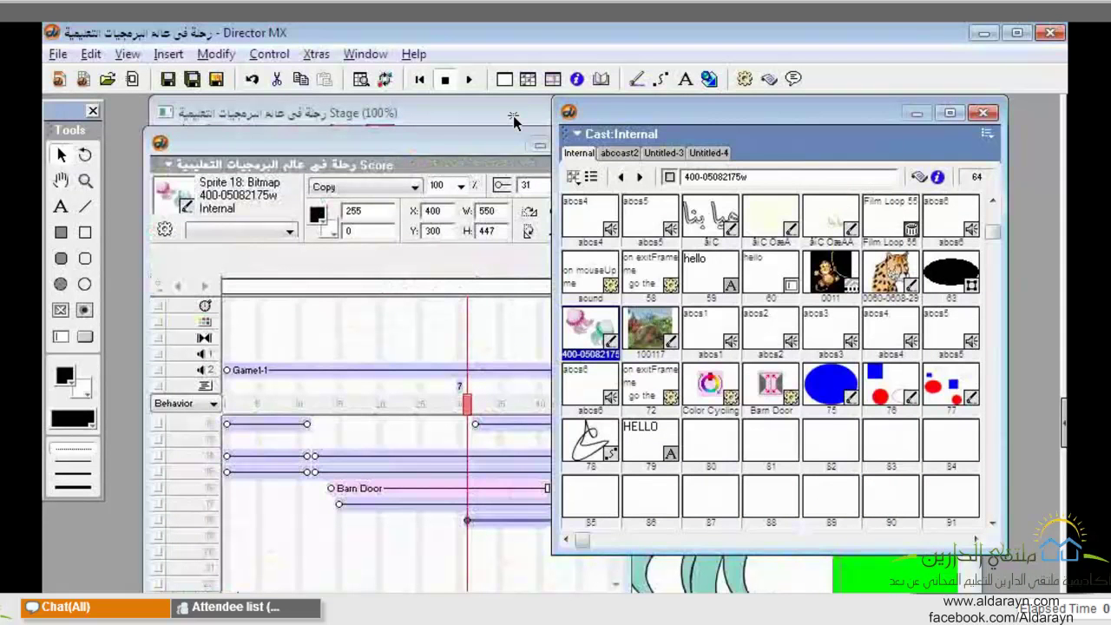
pyautogui.hotkey('ctrl', '1')
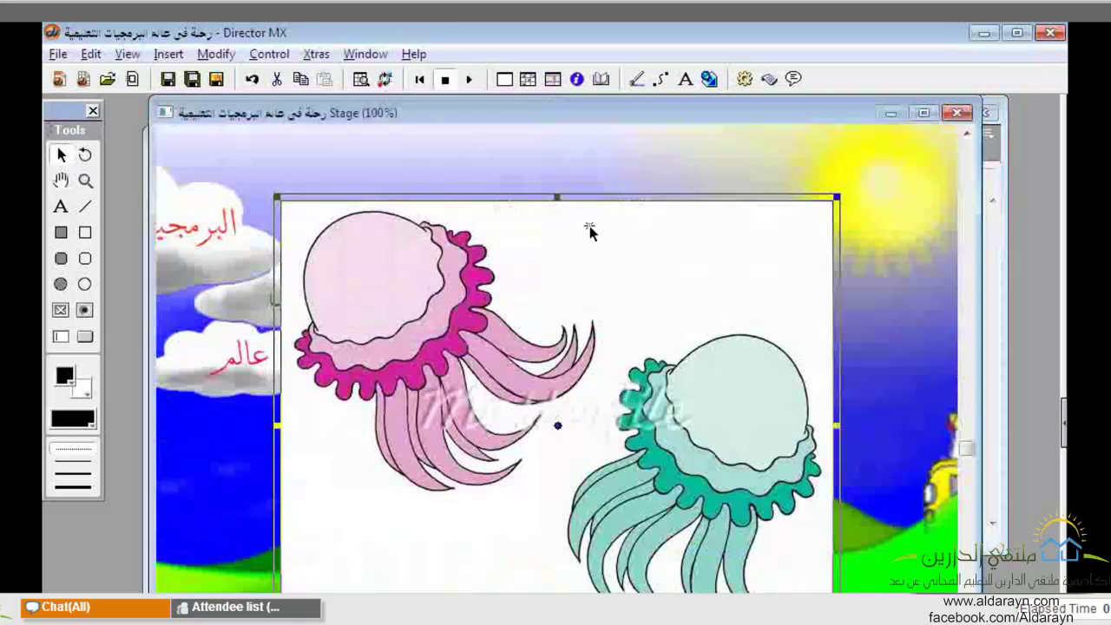
pyautogui.hotkey('ctrl', '4')
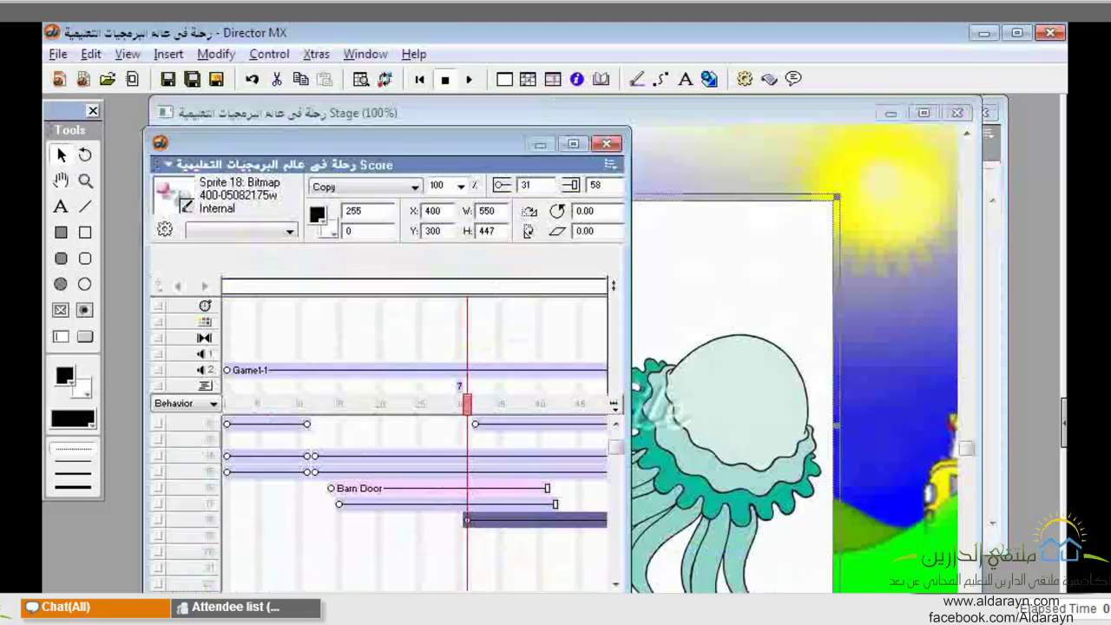
pyautogui.hotkey('ctrl', '4')
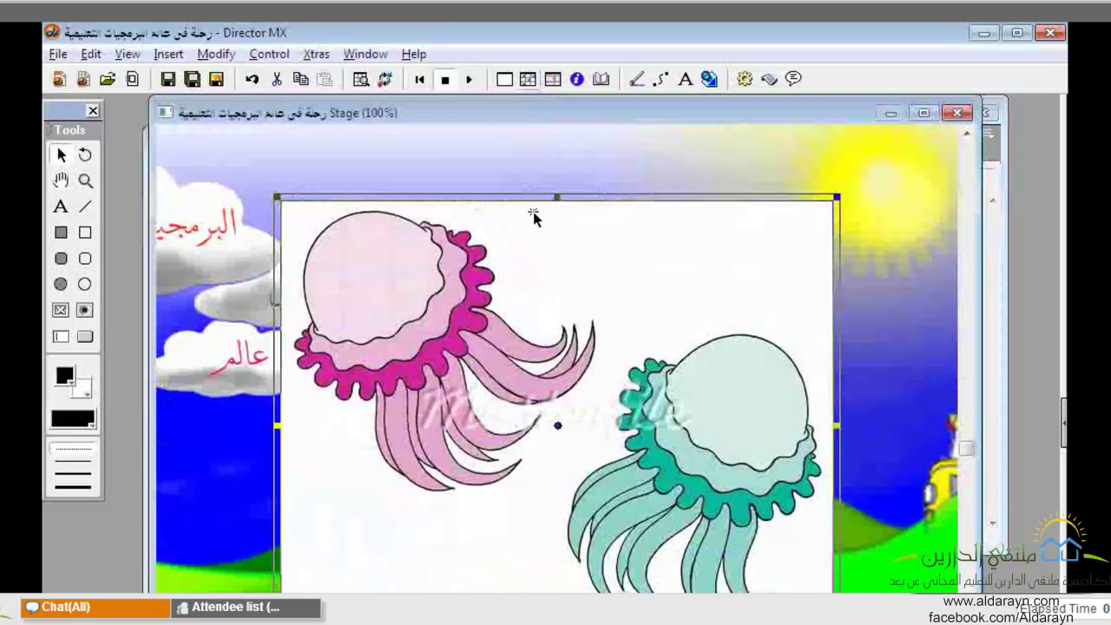
pyautogui.hotkey('ctrl', '3')
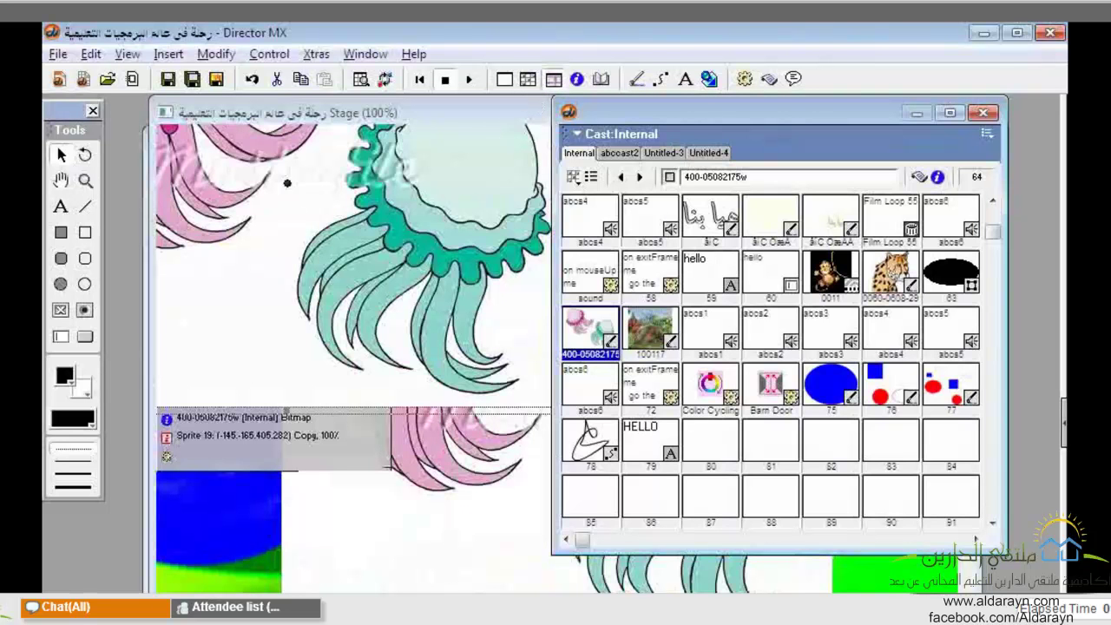
pyautogui.hotkey('ctrl', '4')
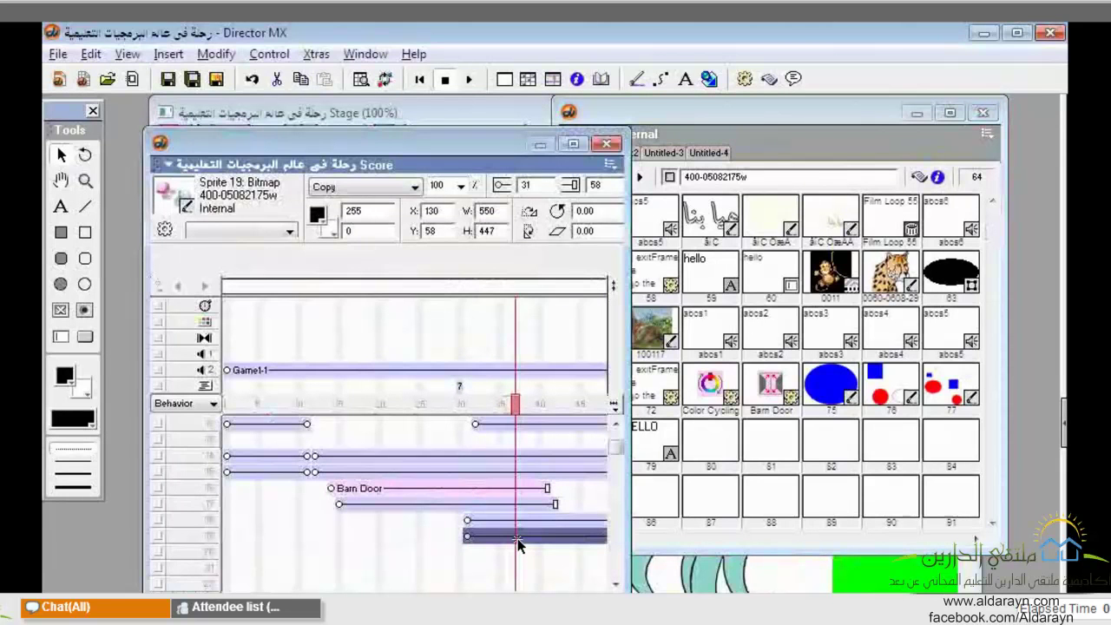
pyautogui.click(484, 438)
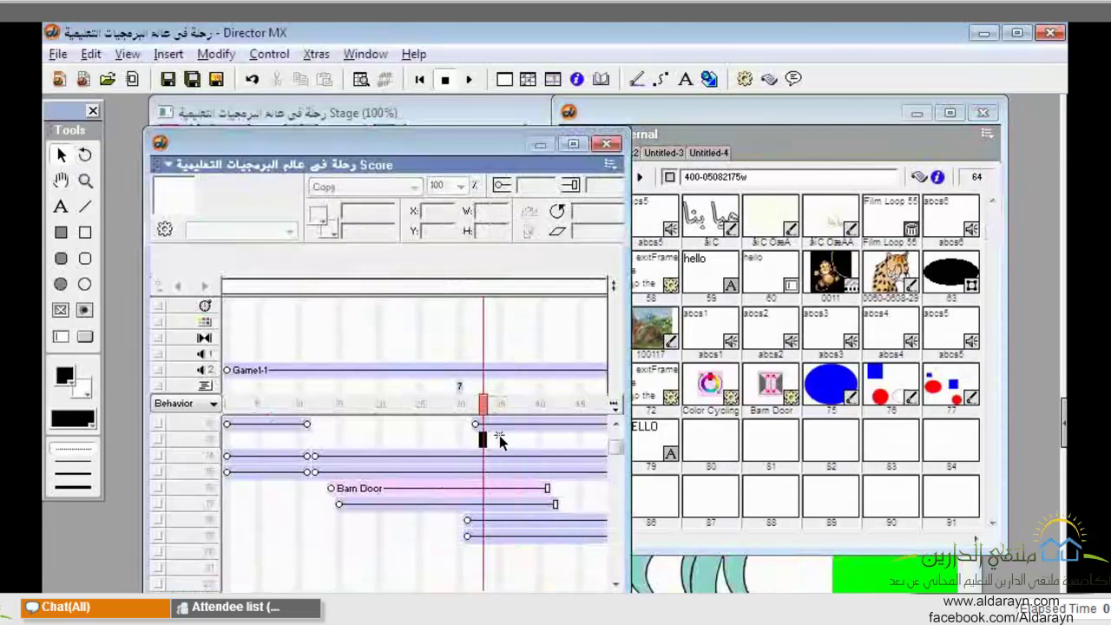
pyautogui.click(491, 537)
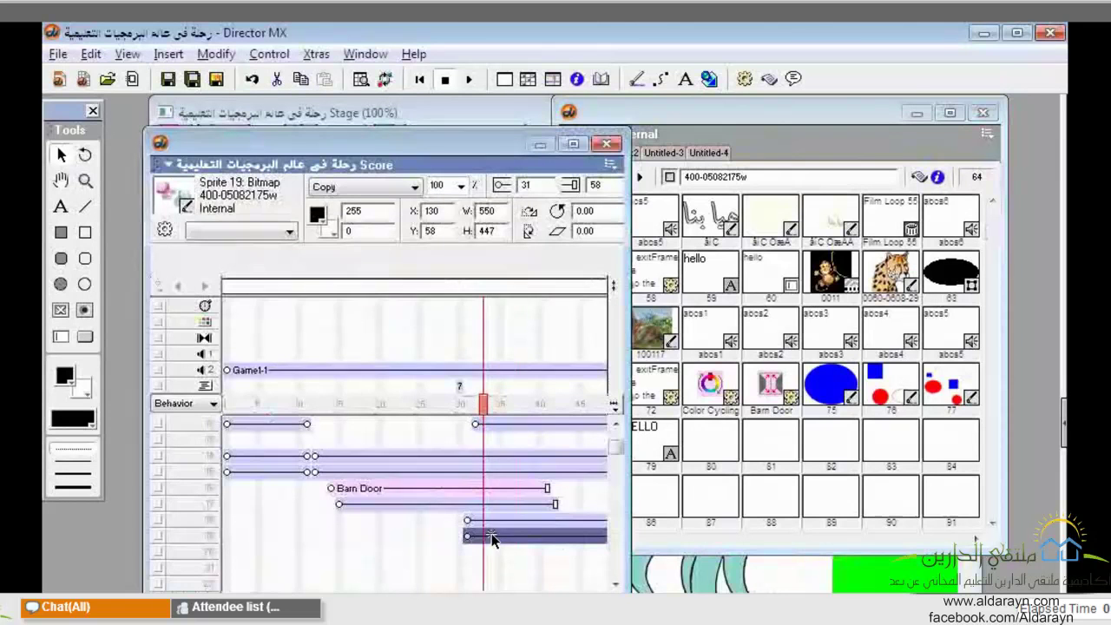
pyautogui.moveTo(496, 144); pyautogui.dragTo(491, 181)
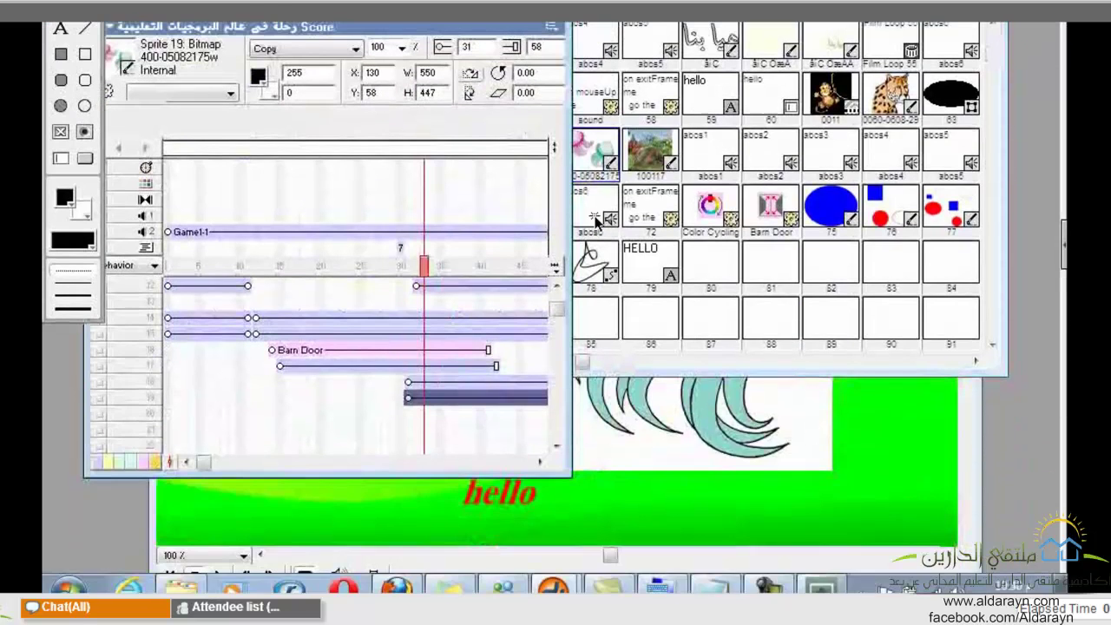
pyautogui.click(595, 152)
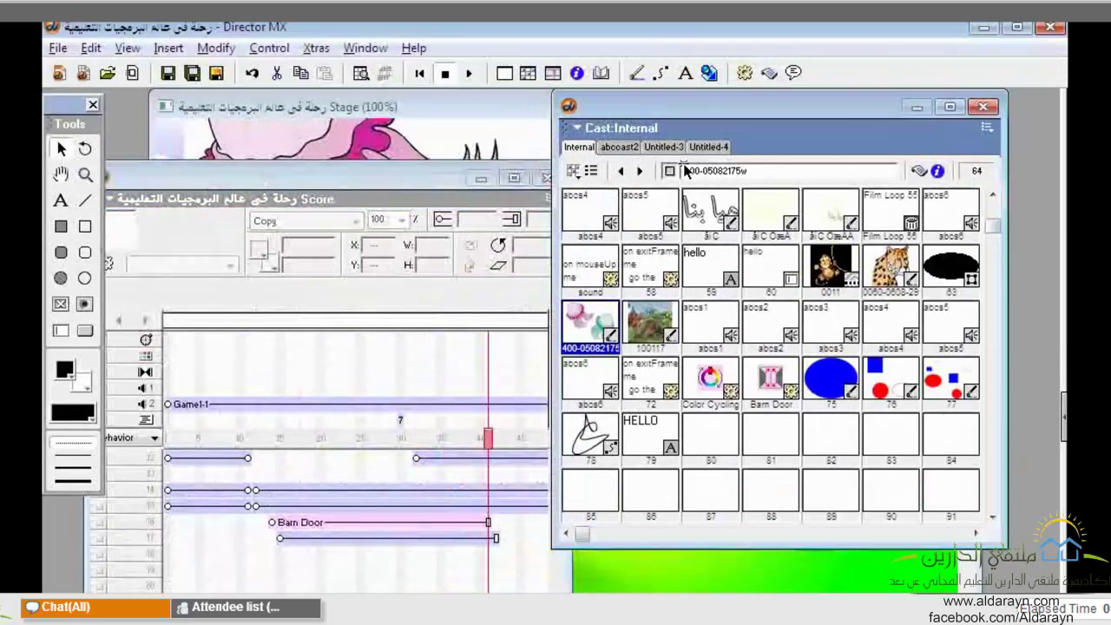
pyautogui.moveTo(602, 314); pyautogui.dragTo(417, 450)
pyautogui.moveTo(310, 556); pyautogui.dragTo(311, 556)
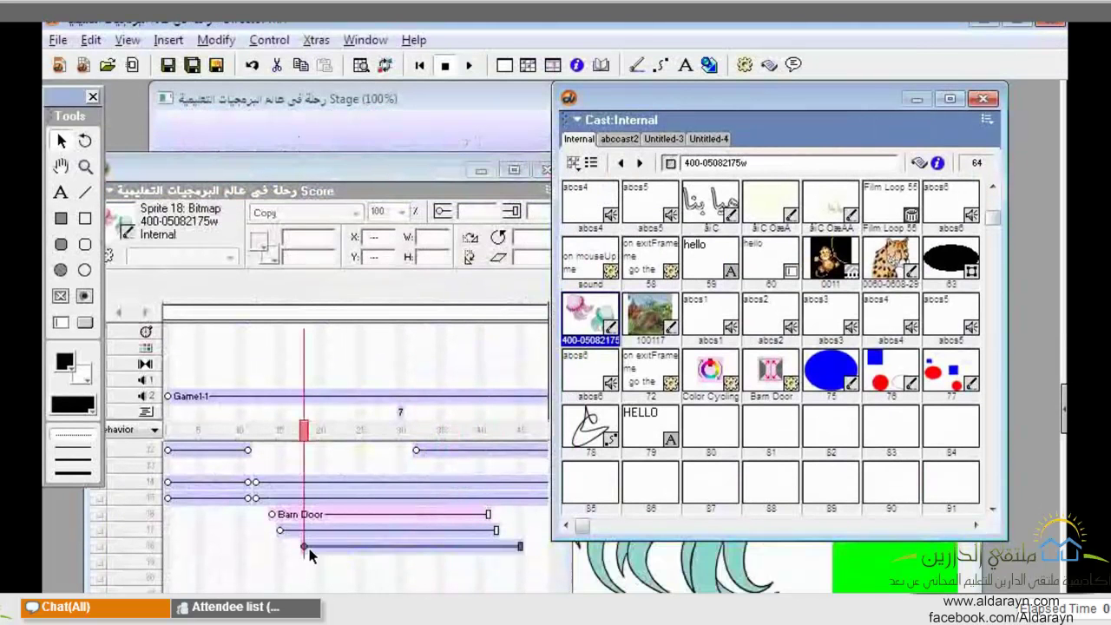
pyautogui.click(311, 547)
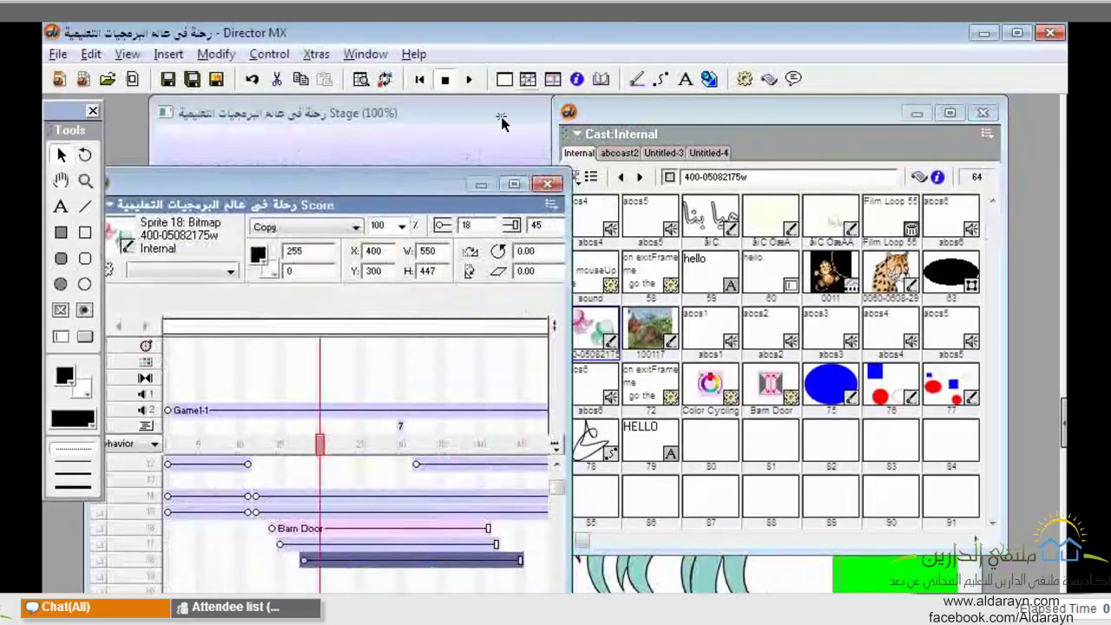
# - View the bitmap on the Stage, then delete its sprite from Score channel 18
pyautogui.click(501, 124)
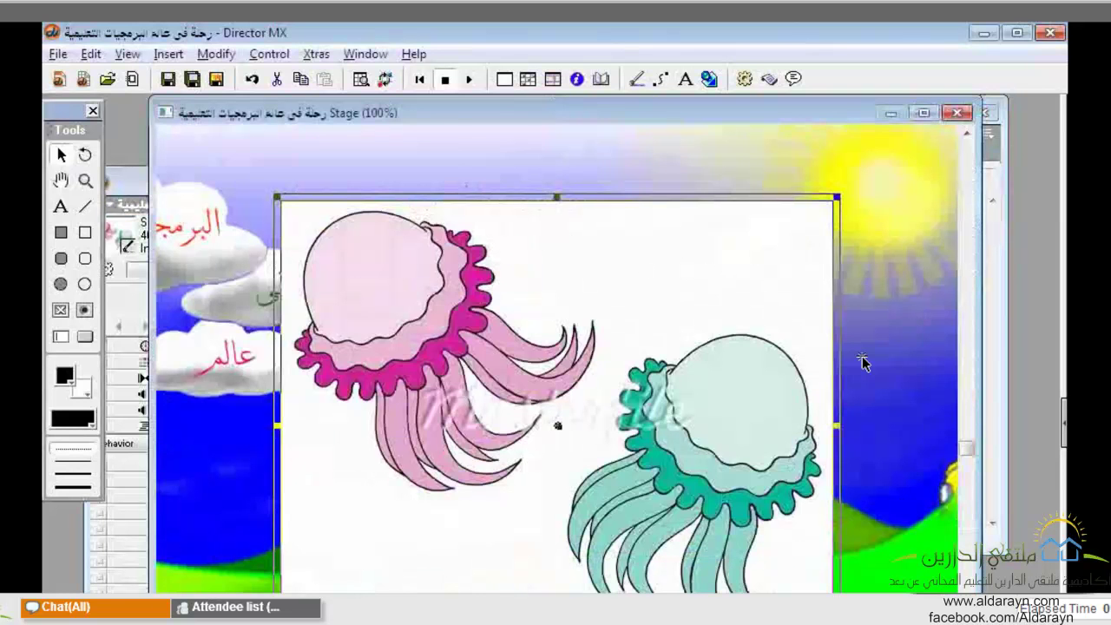
pyautogui.click(374, 559)
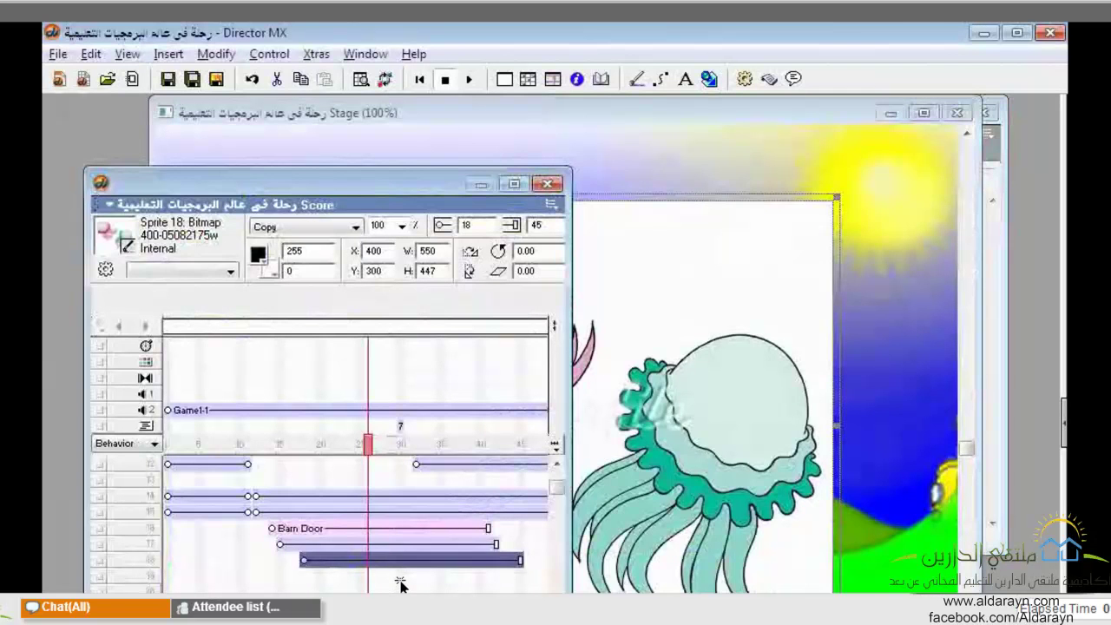
pyautogui.press('Delete')
# - Reopen the Internal cast, step forward from member 10 to member 12 and highlight its cast member name
pyautogui.click(527, 78)
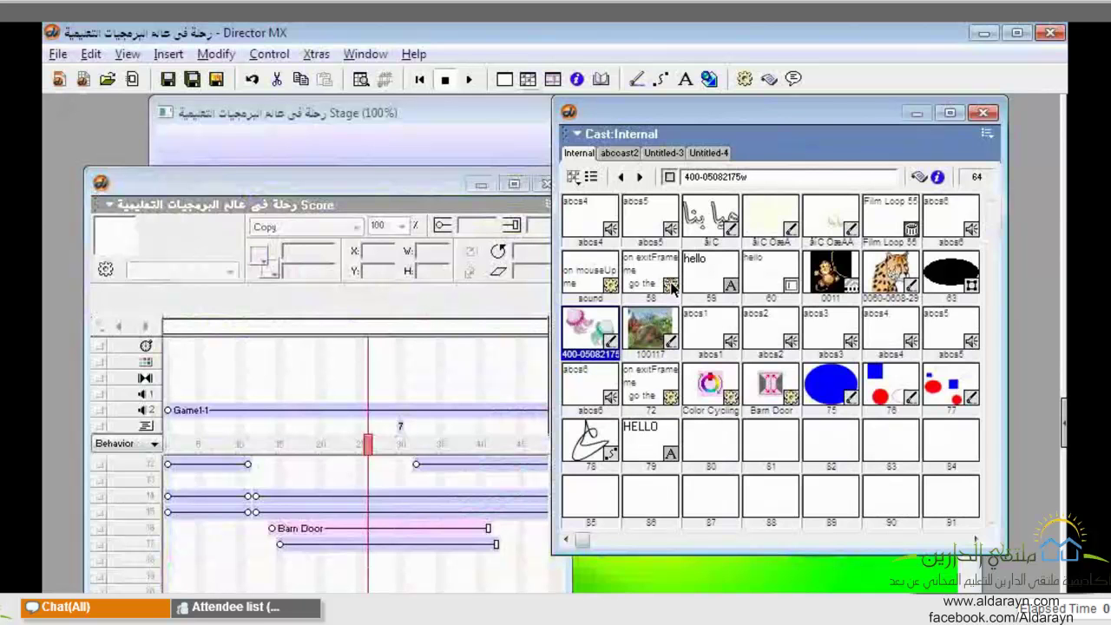
pyautogui.click(690, 183)
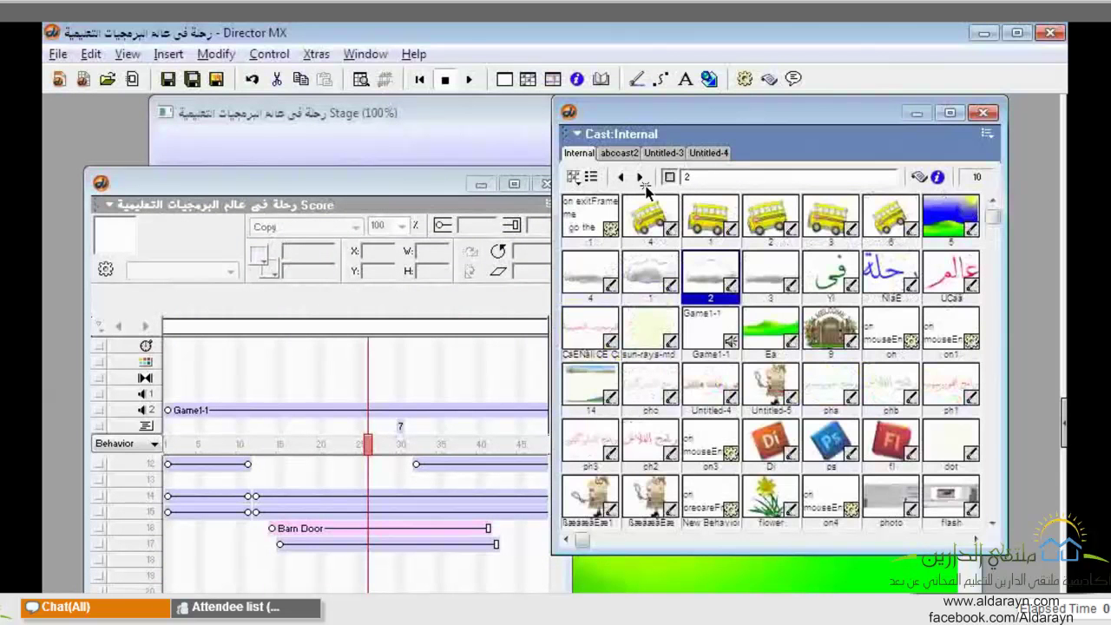
pyautogui.doubleClick(642, 178)
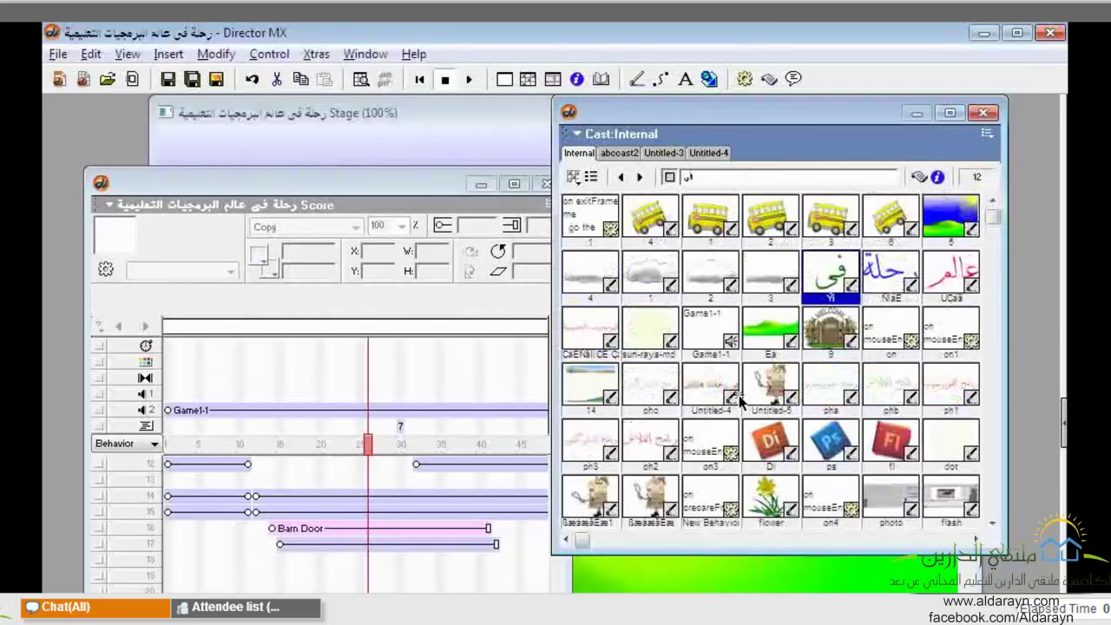
pyautogui.doubleClick(705, 178)
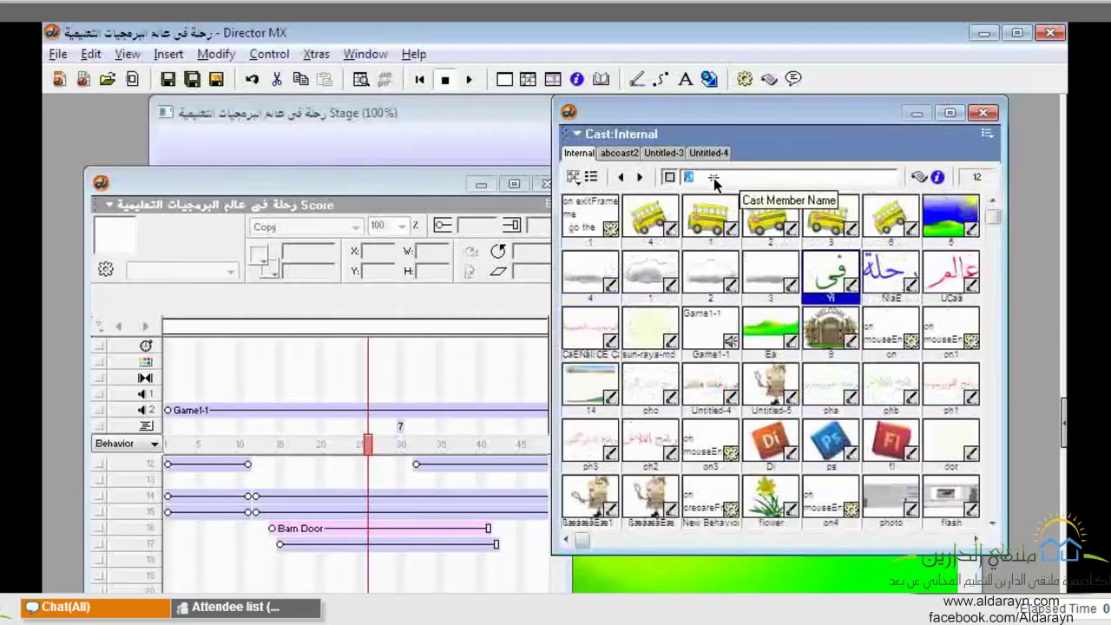
# - View member 12 in the Paint window, step forward through the following bitmaps and return to the Cast with member 18 selected
pyautogui.press('Down')
pyautogui.press('Left')
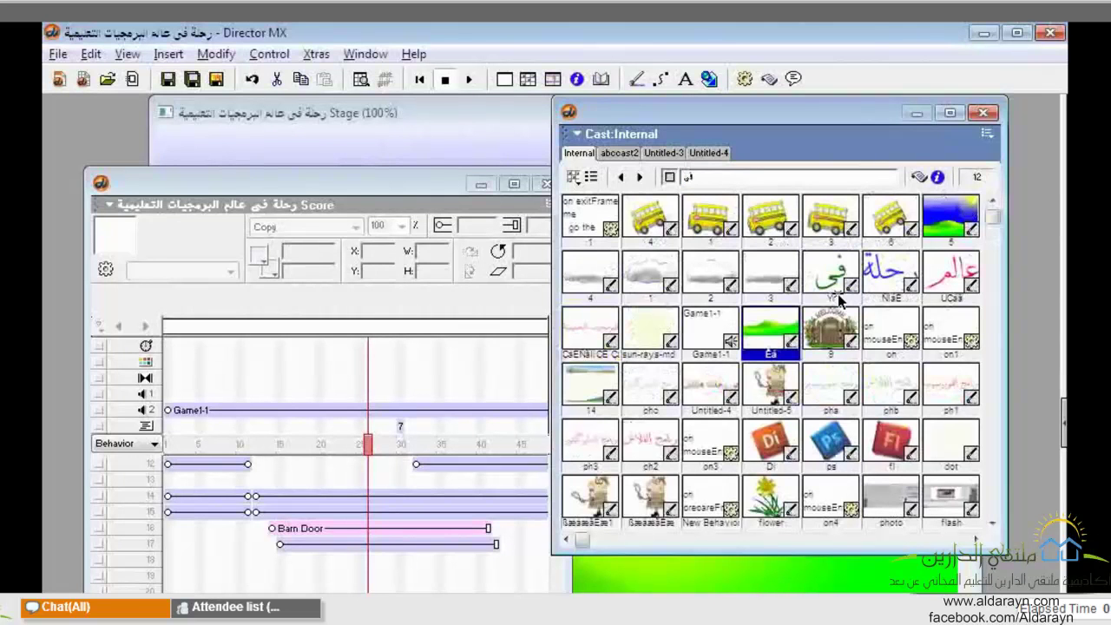
pyautogui.hotkey('ctrl', '5')
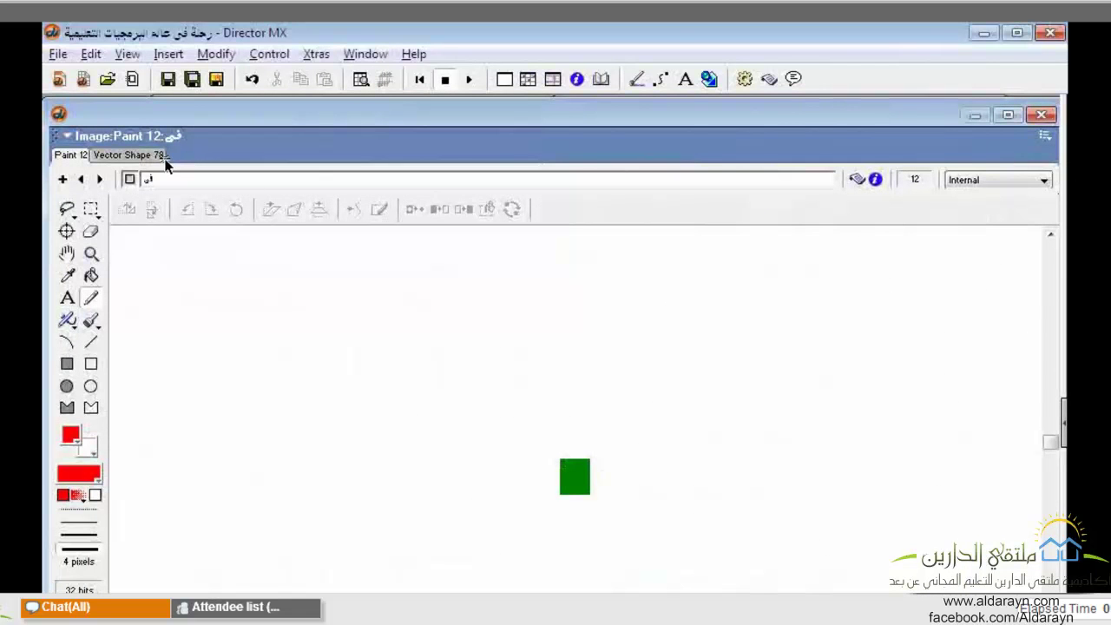
pyautogui.click(99, 180)
pyautogui.click(99, 180)
pyautogui.click(99, 180)
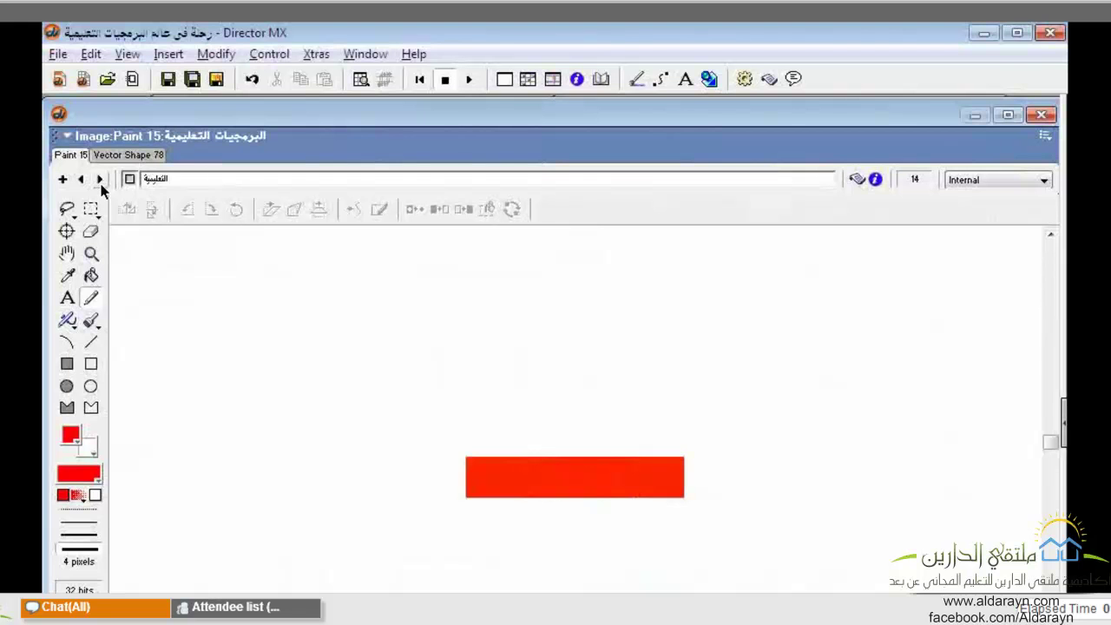
pyautogui.click(99, 180)
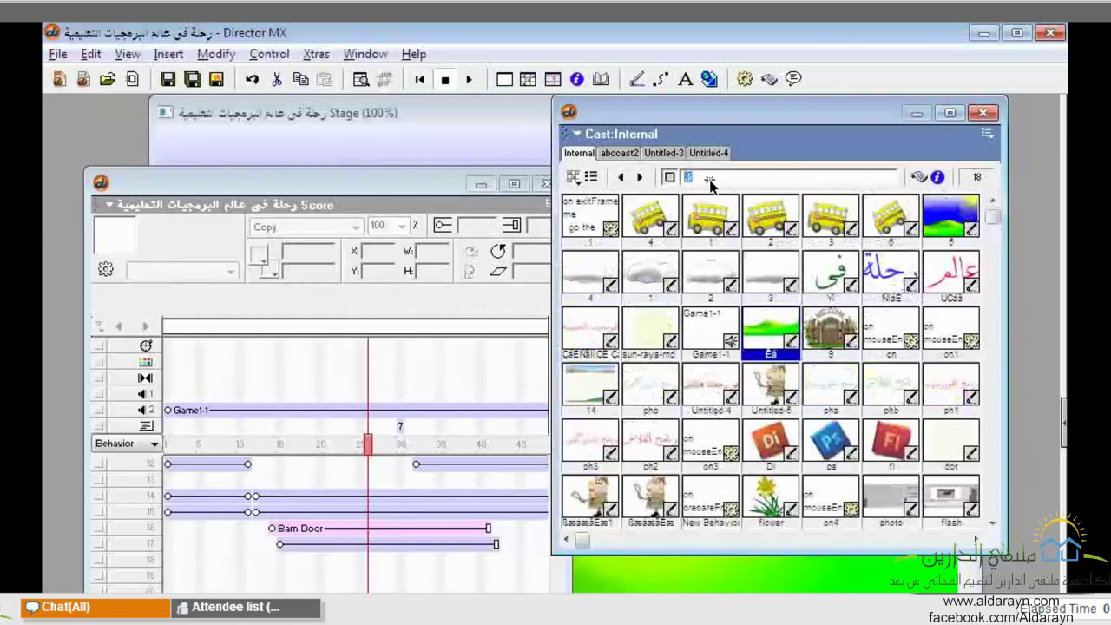
# - Select the gate bitmap named 9, member 19 of the Internal cast, then open and close its cast member script
pyautogui.press('Right')
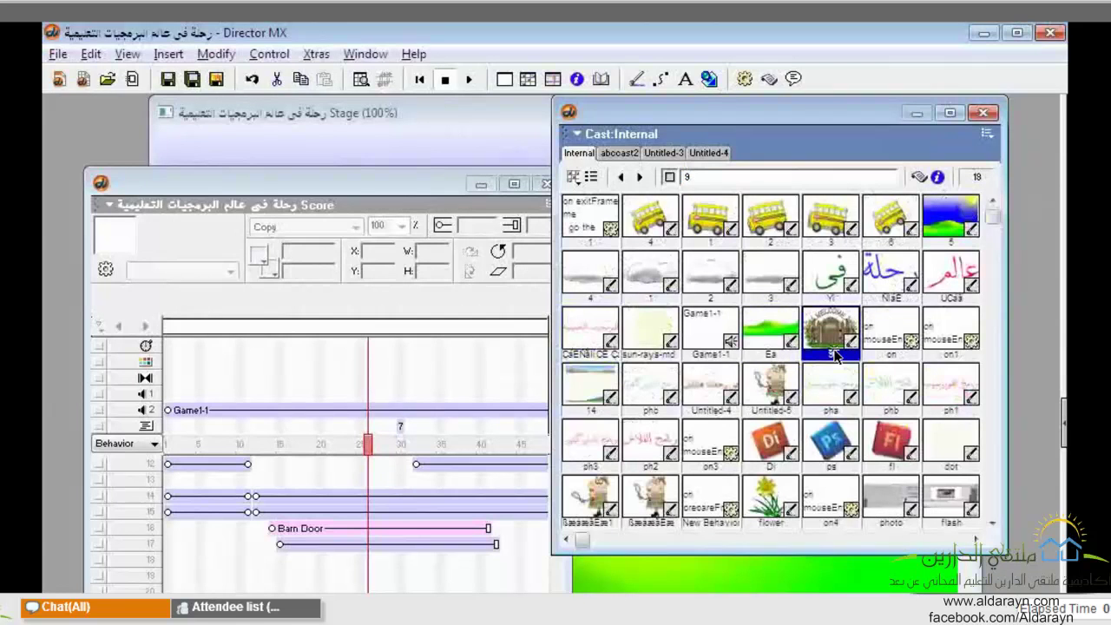
pyautogui.click(712, 176)
pyautogui.hotkey('ctrl', "'")
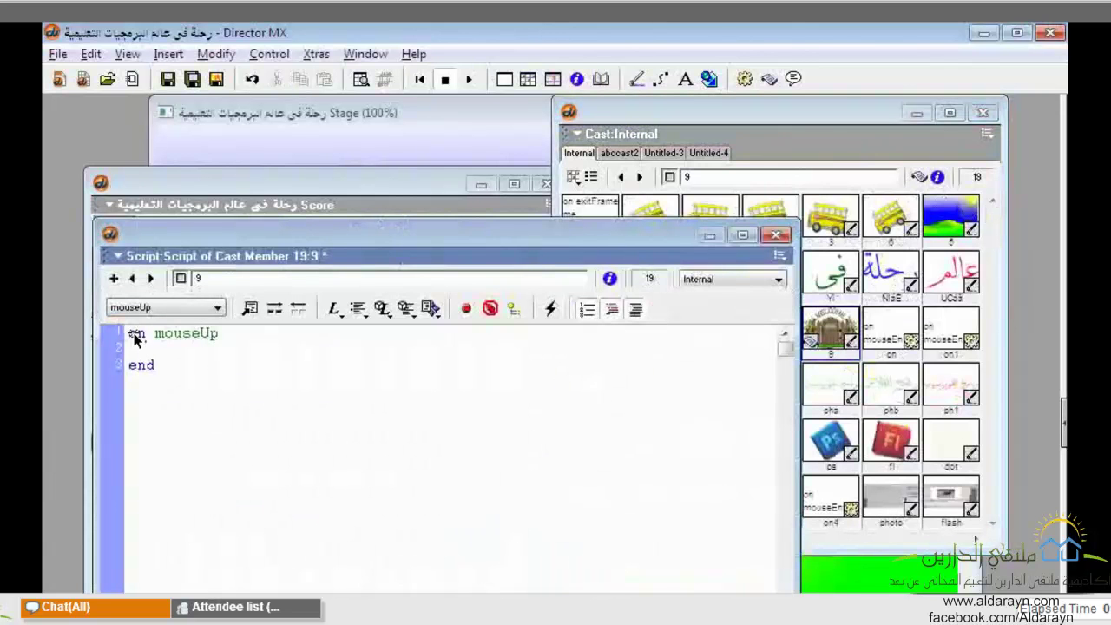
pyautogui.hotkey('ctrl', 'a')
pyautogui.click(160, 427)
pyautogui.click(795, 272)
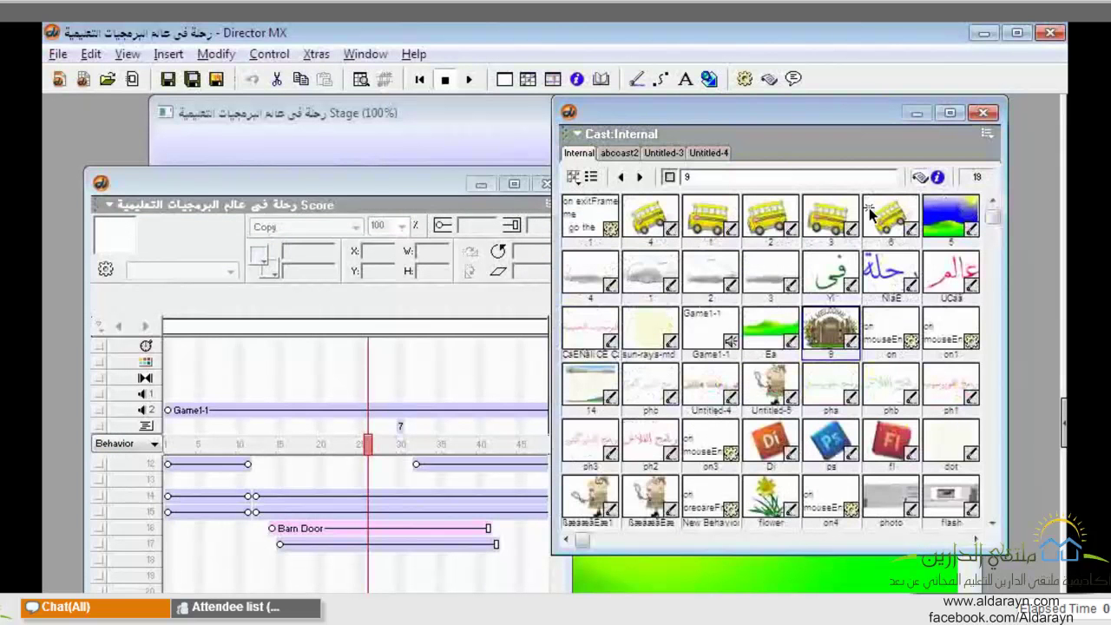
# - Reopen the script of member 19, shrink its window to sit beside the Cast window, and close it
pyautogui.hotkey('ctrl', "'")
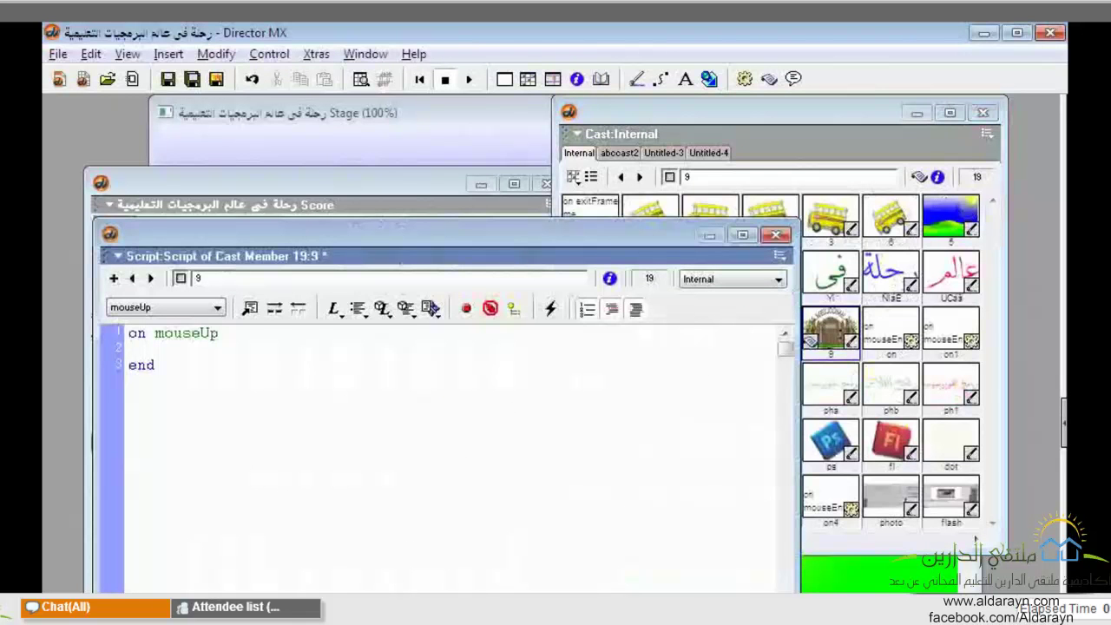
pyautogui.moveTo(603, 233); pyautogui.dragTo(279, 278)
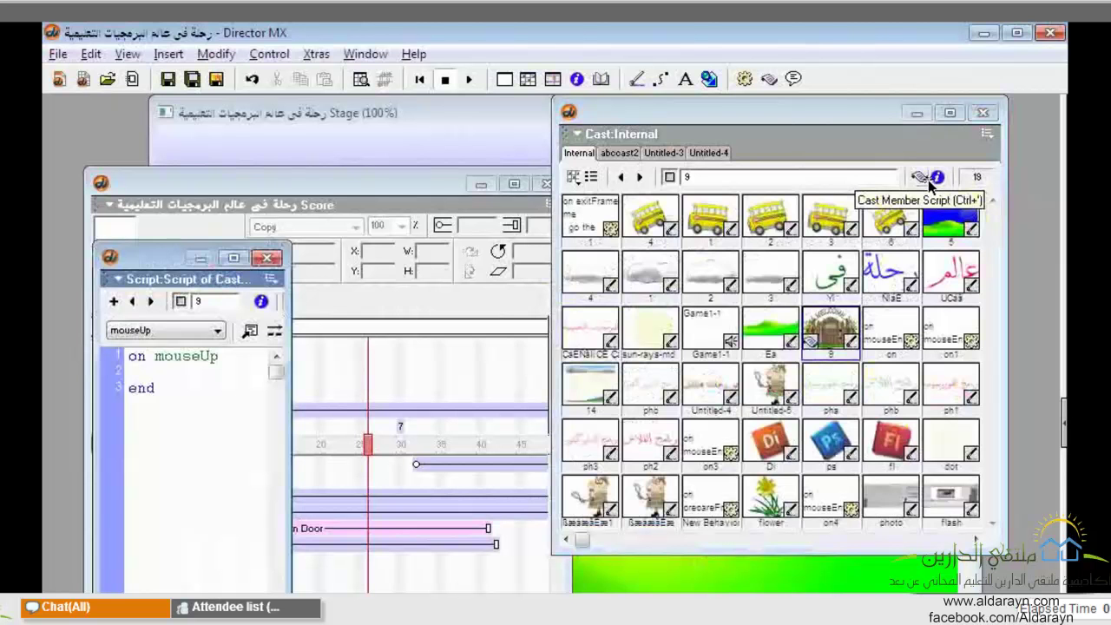
pyautogui.moveTo(929, 182); pyautogui.dragTo(825, 344)
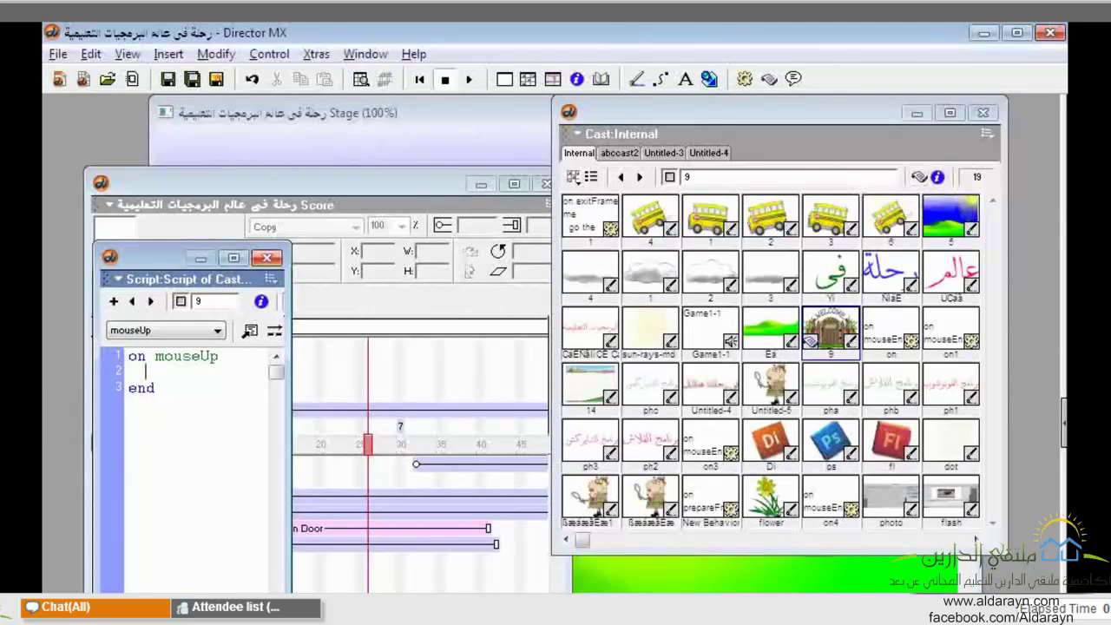
pyautogui.click(268, 258)
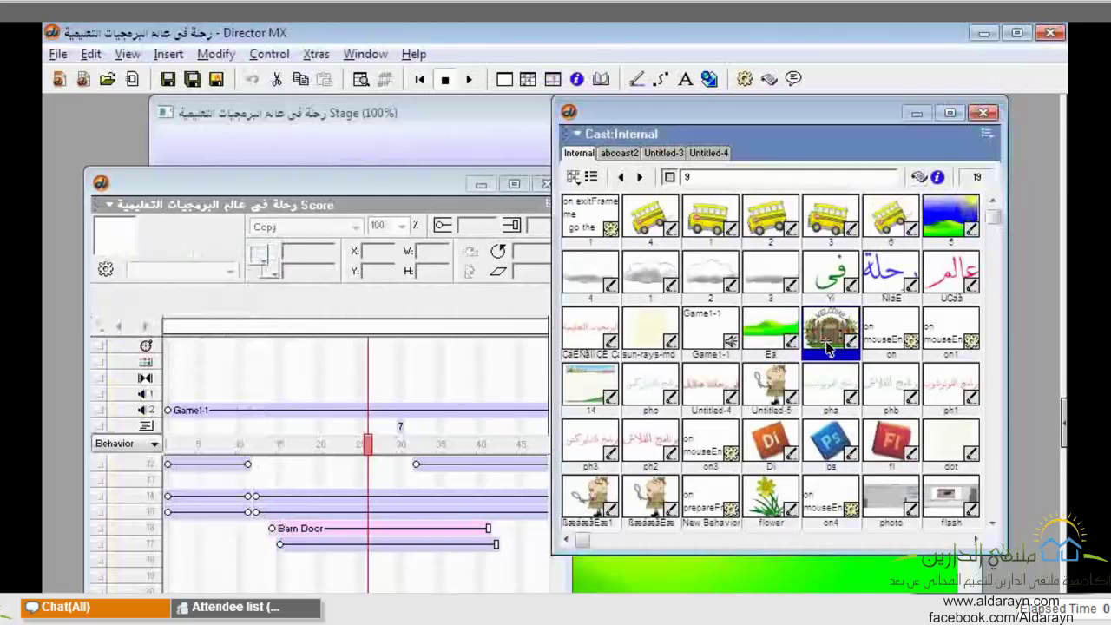